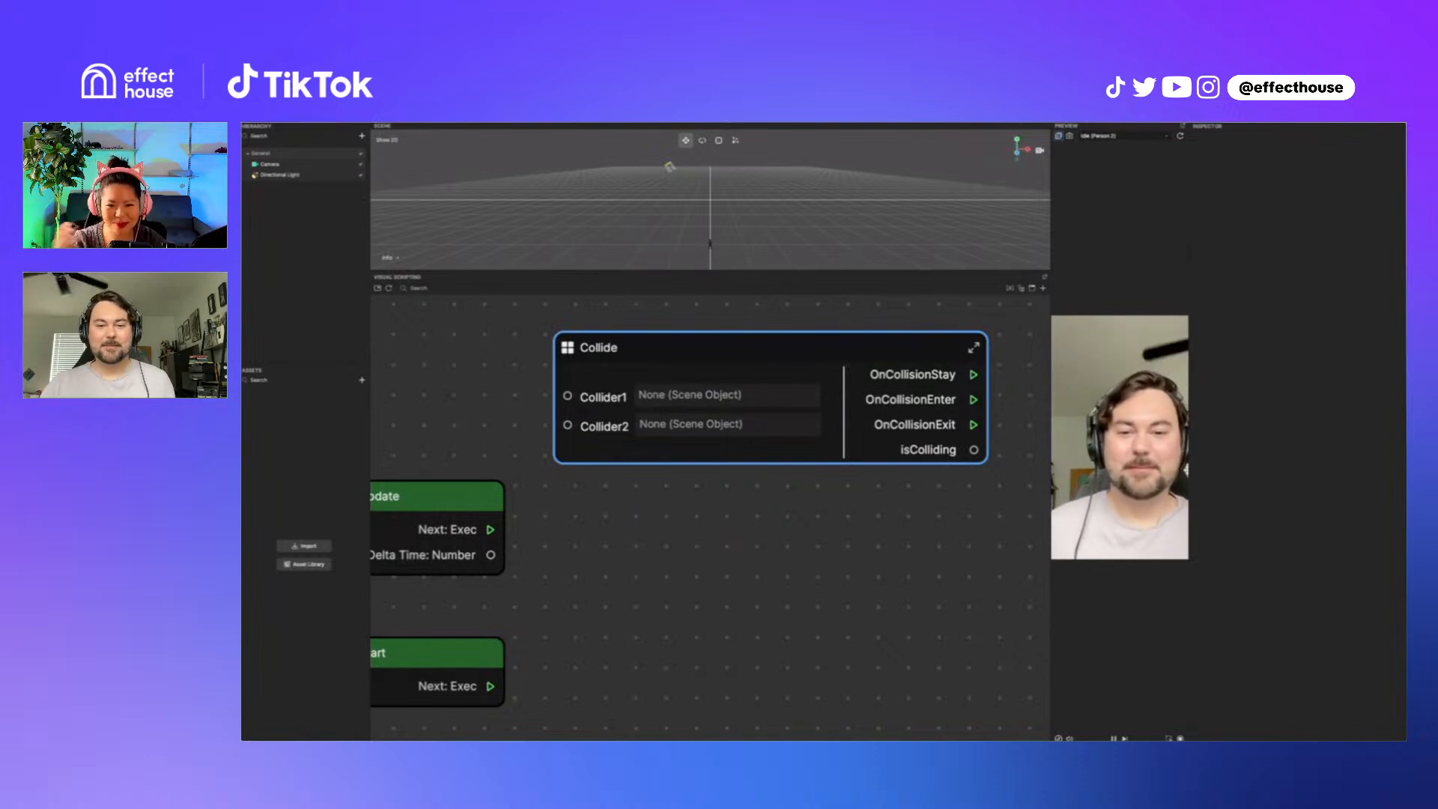
Step: Reposition the Collide node slightly higher in the visual scripting graph
scroll(744, 380, "up", 3)
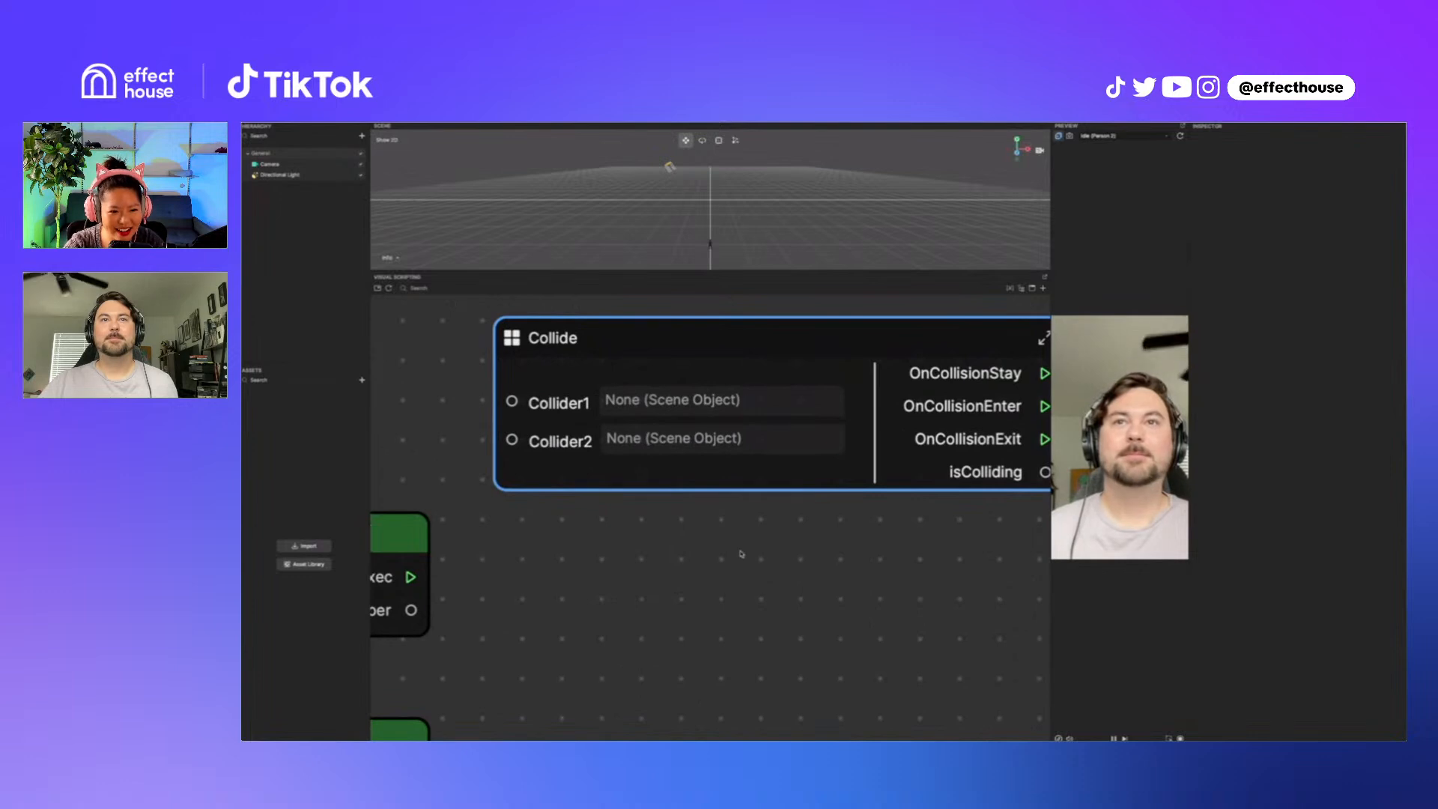
middle_click_drag(748, 551, 658, 605)
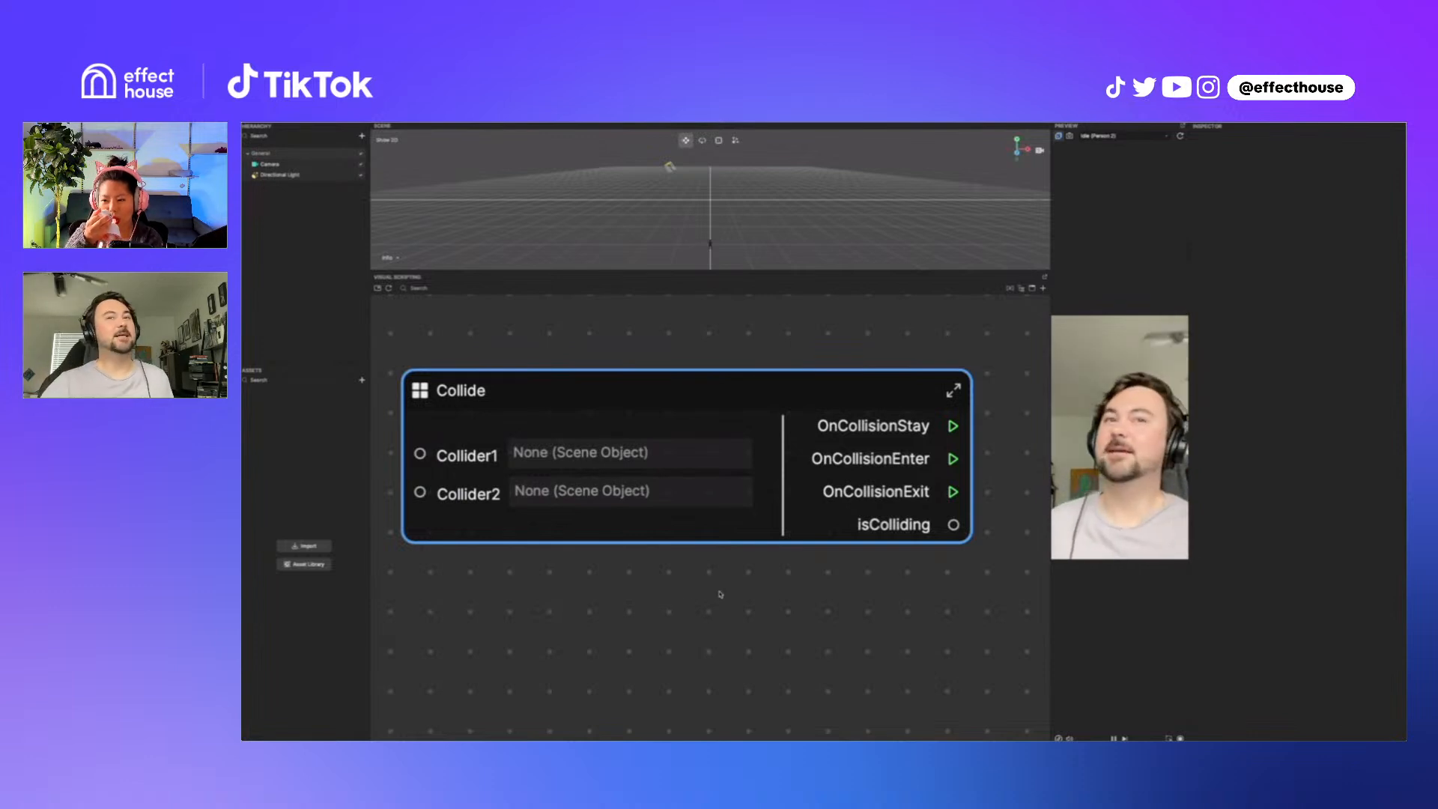
left_click_drag(598, 410, 614, 388)
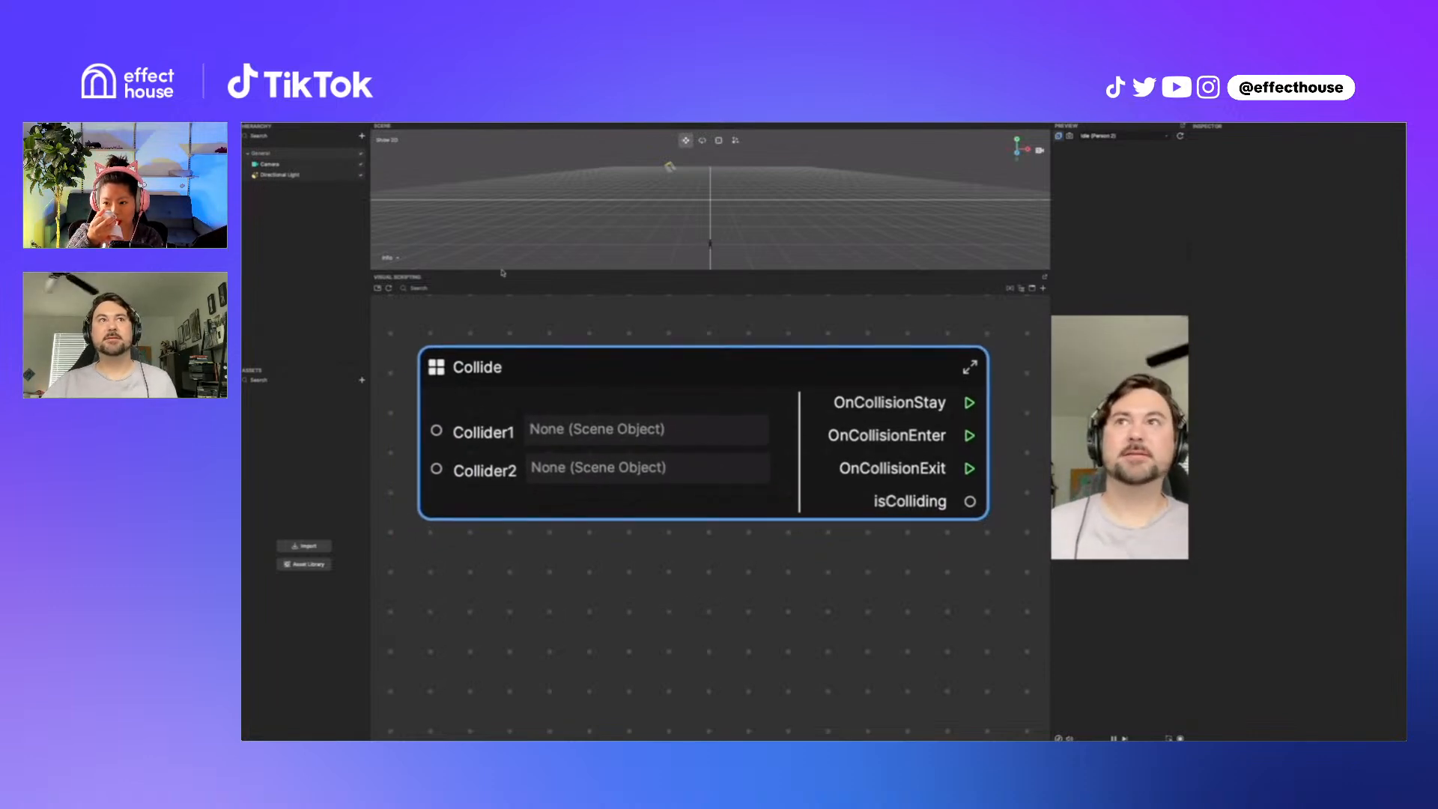
Step: Add a 3D Sphere object to the scene and duplicate it
left_click(362, 137)
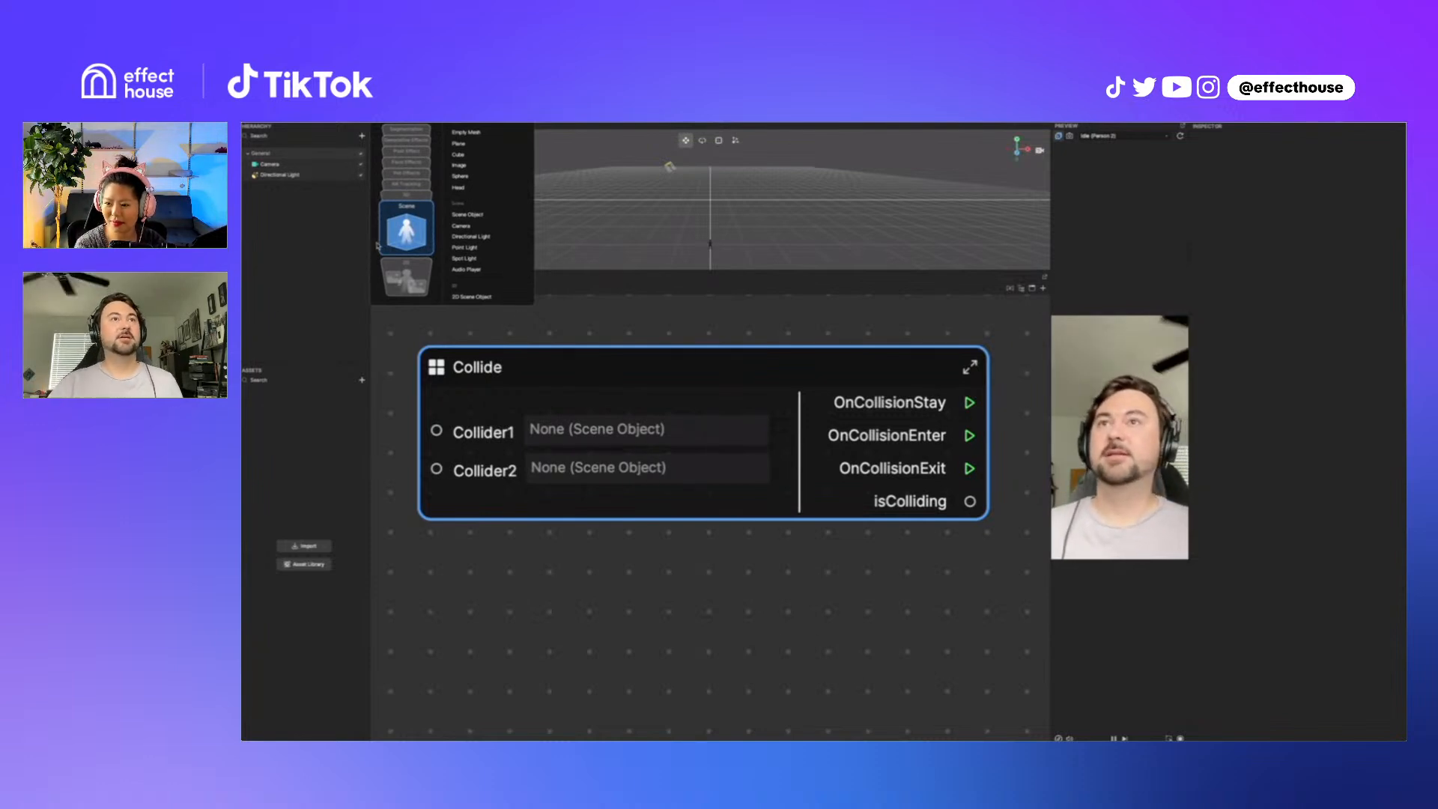
scroll(419, 216, "up", 3)
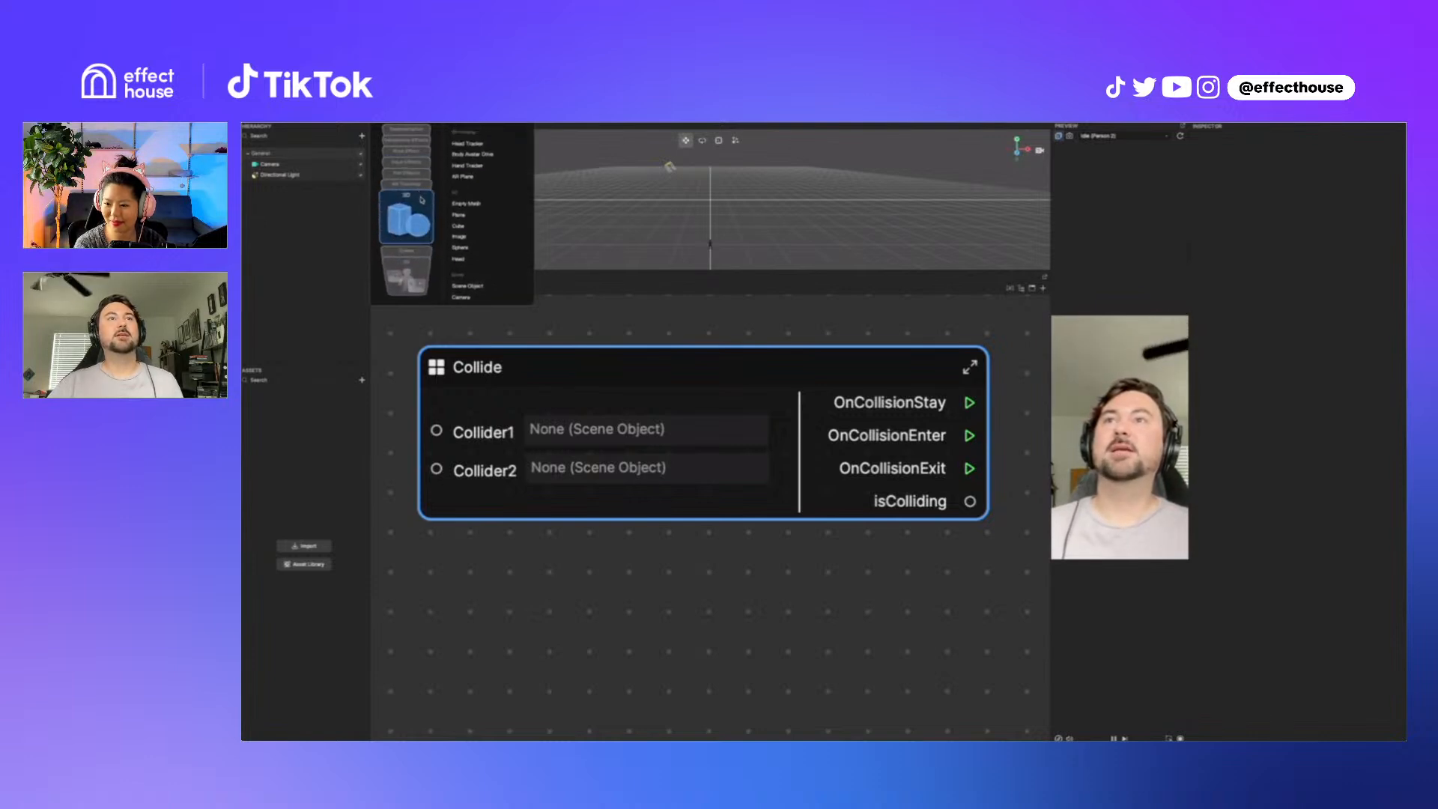
left_click(472, 247)
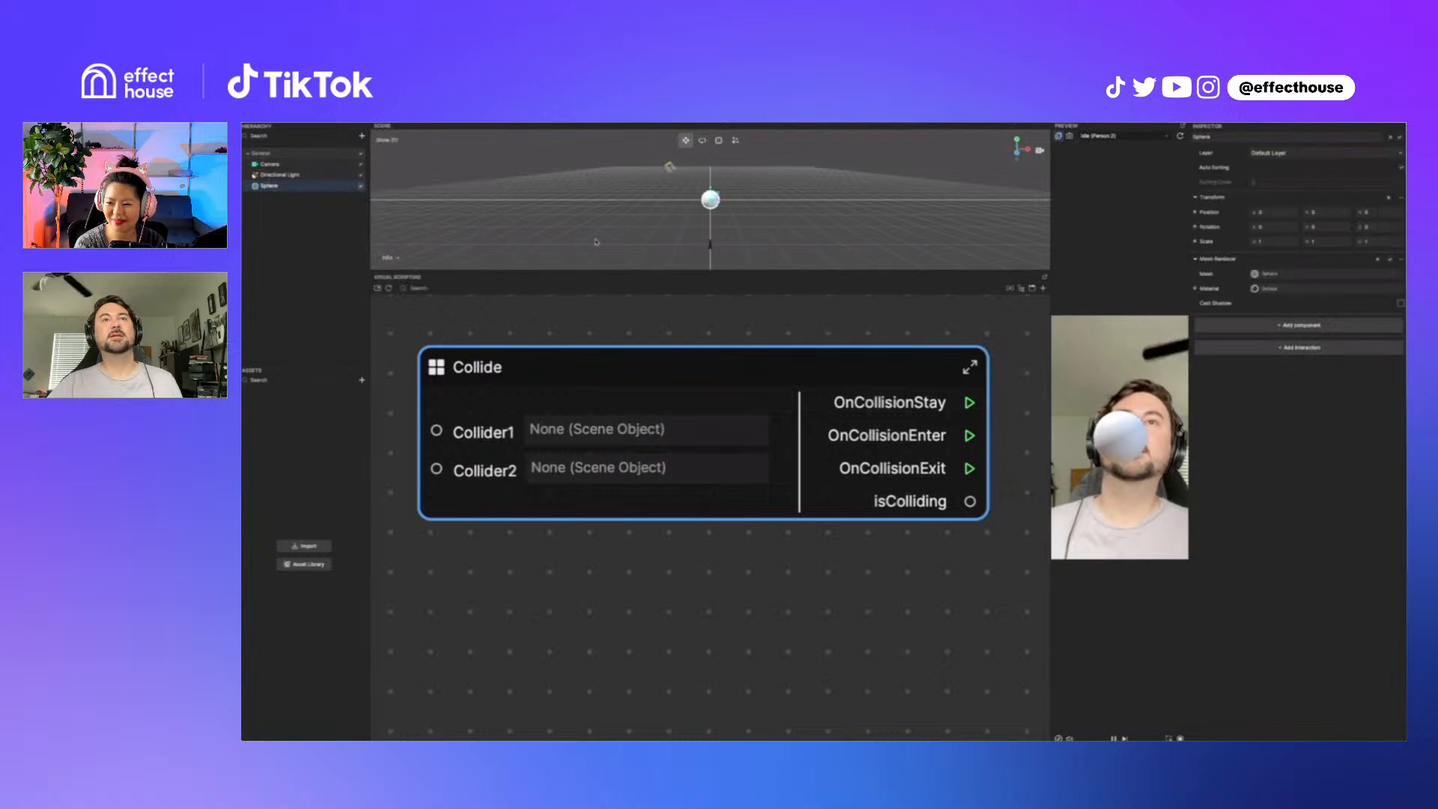
scroll(711, 194, "up", 6)
scroll(702, 214, "down", 3)
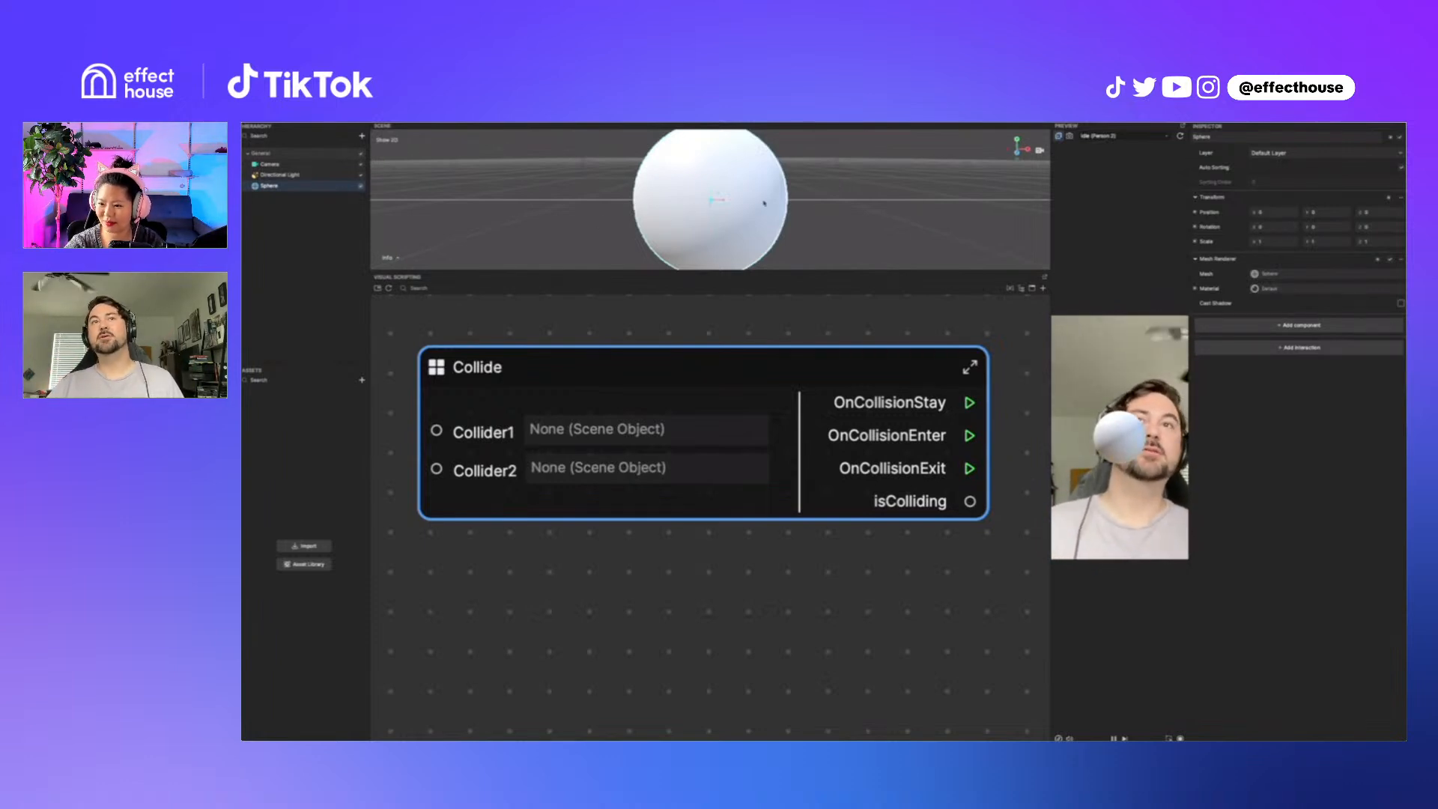
scroll(674, 220, "down", 4)
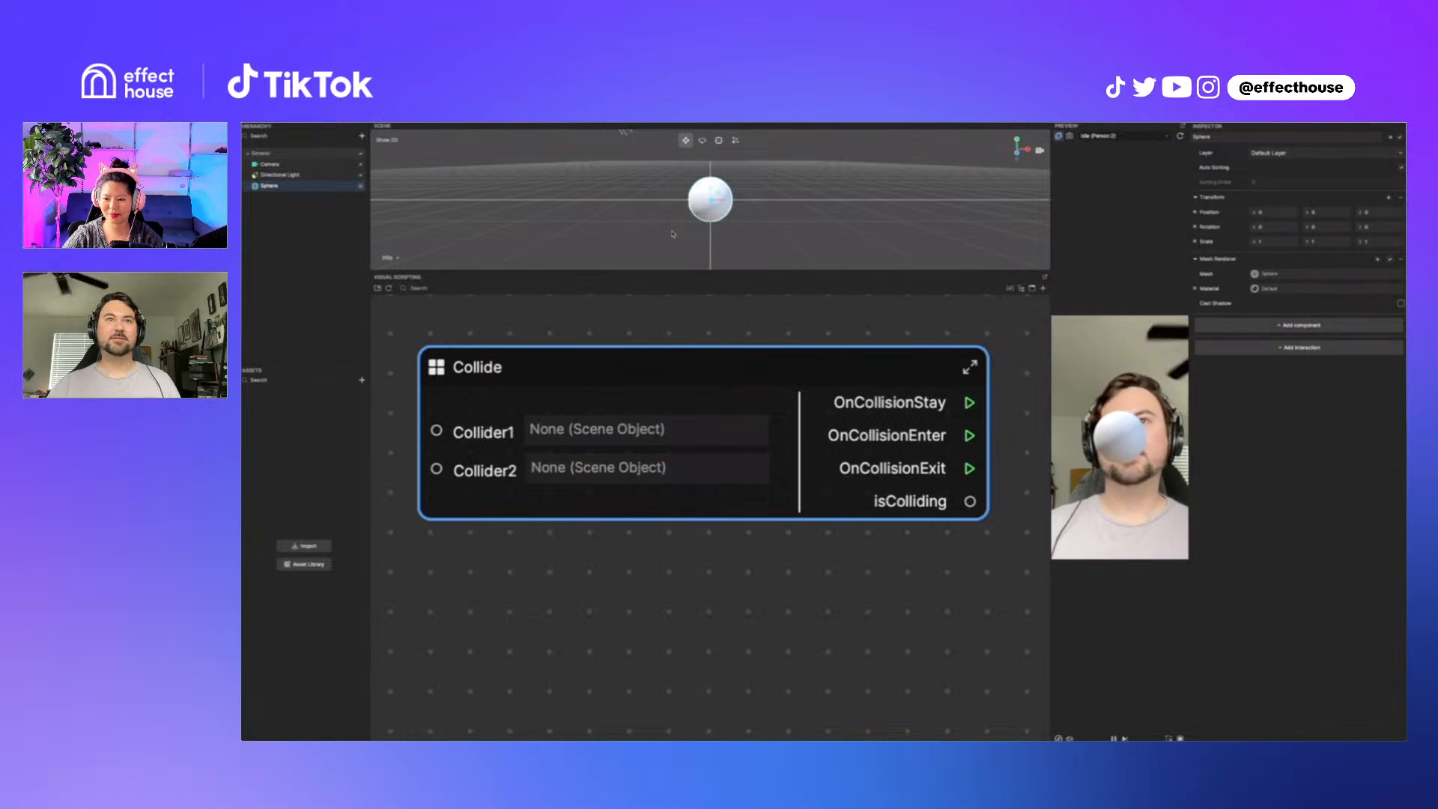
right_click(296, 191)
left_click(311, 197)
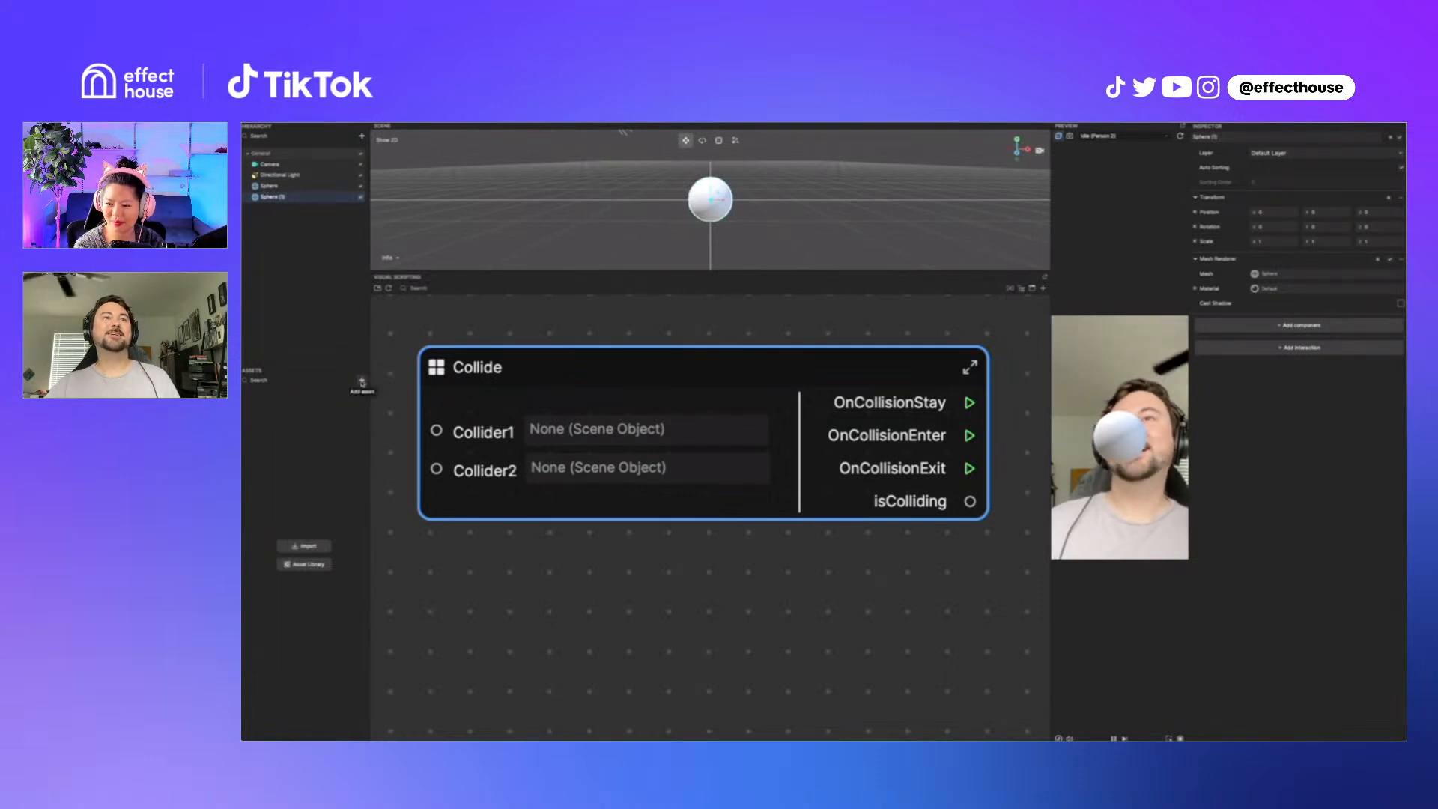
Step: Create a Standard PBR material and set its albedo color to green
left_click(363, 381)
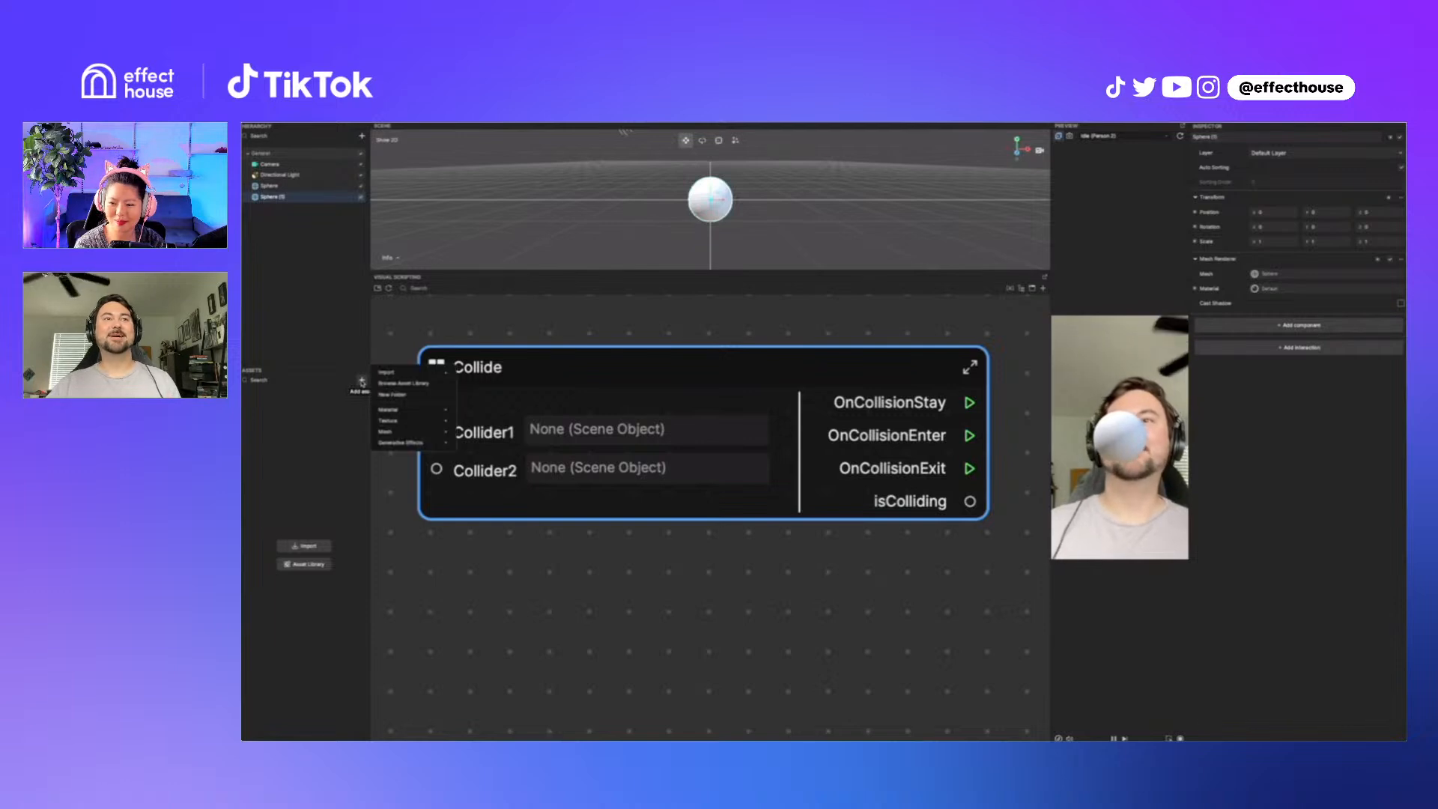
mouse_move(409, 409)
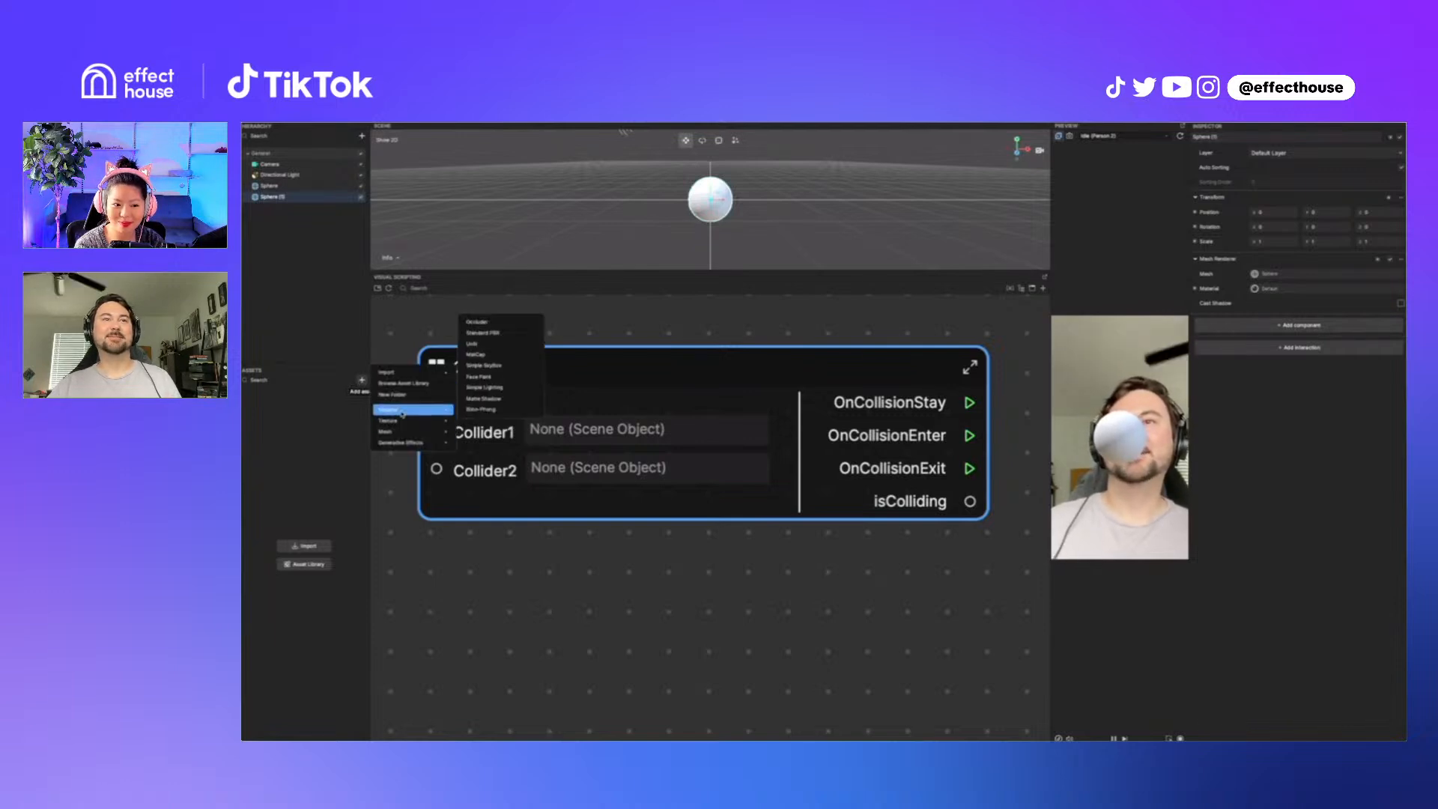
left_click(499, 333)
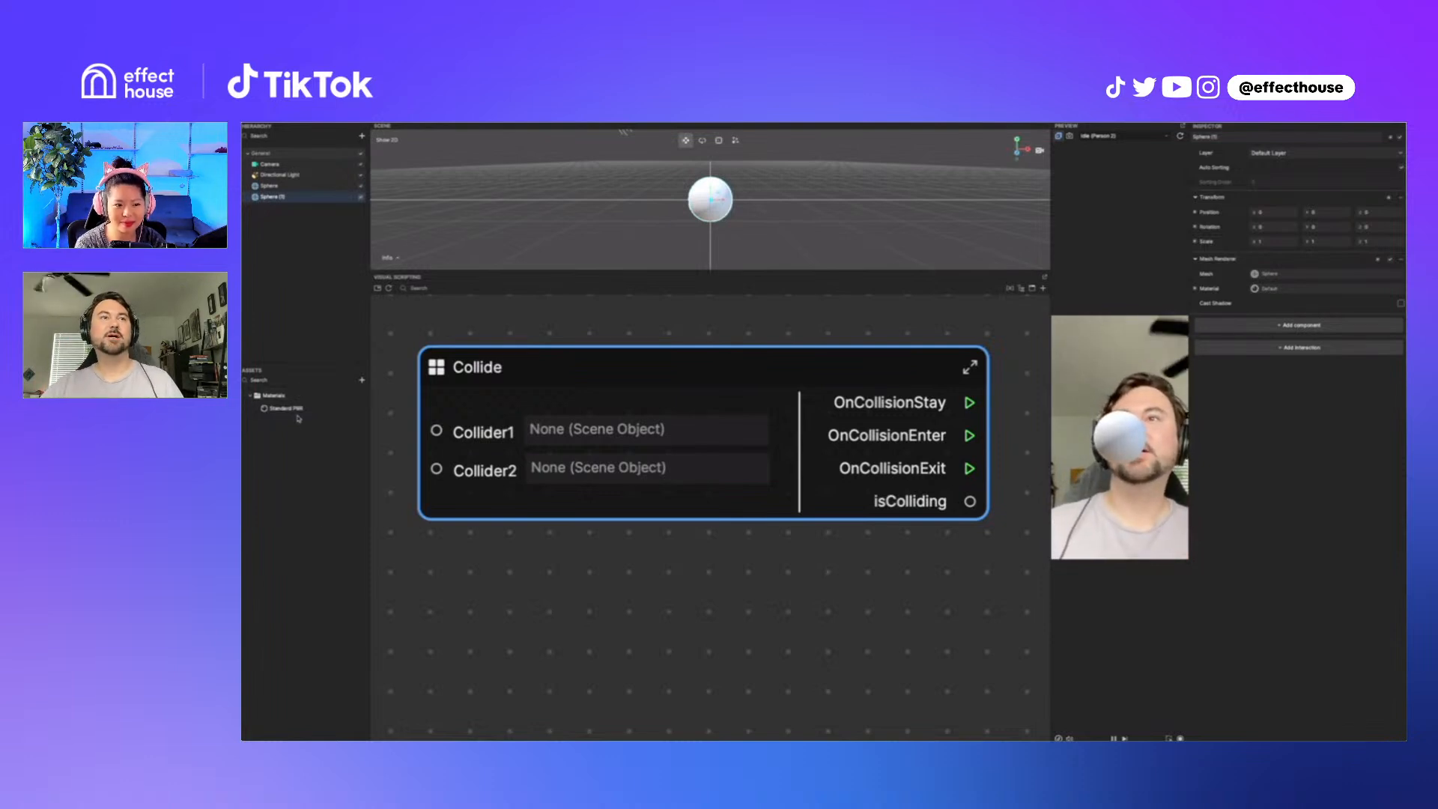
left_click(285, 408)
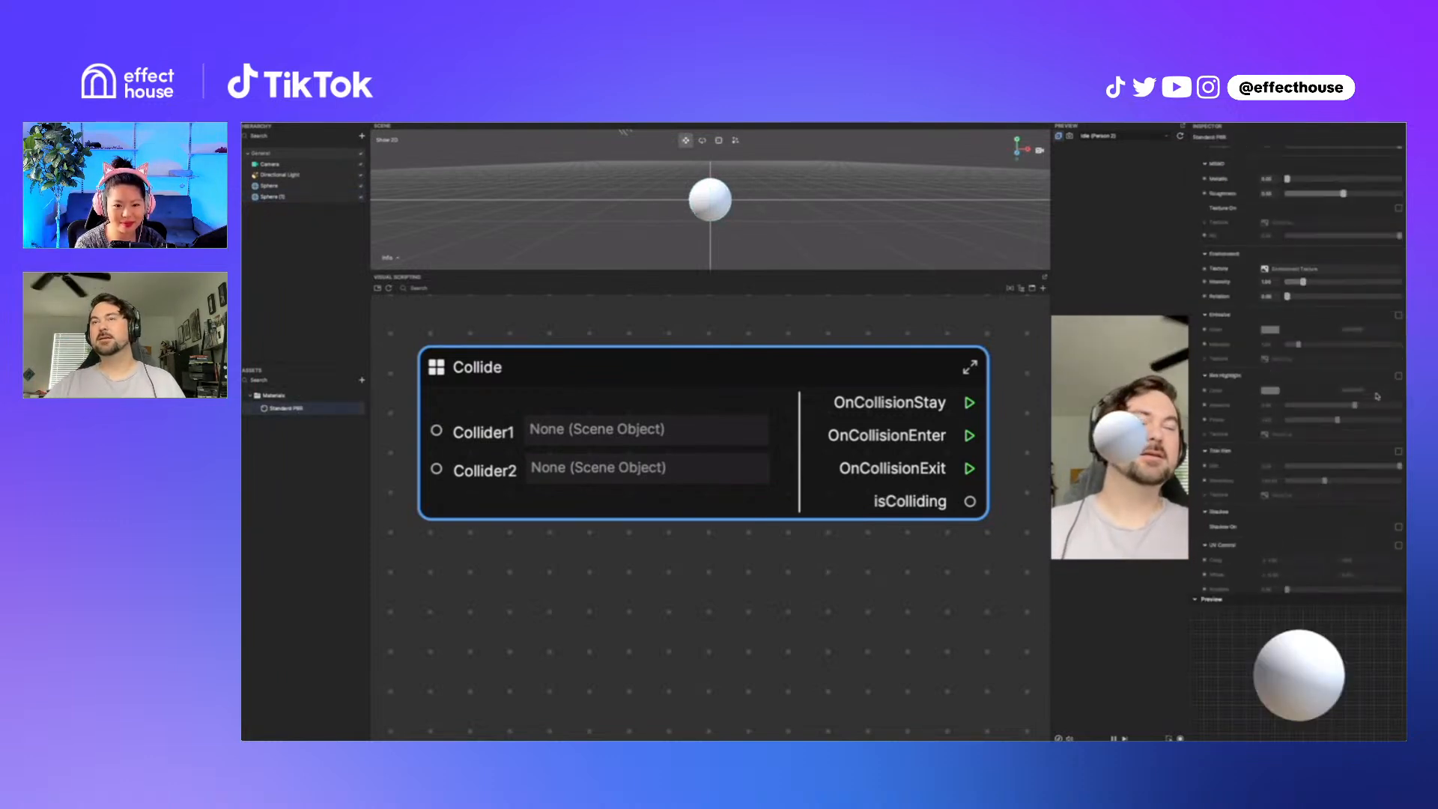
left_click(1271, 188)
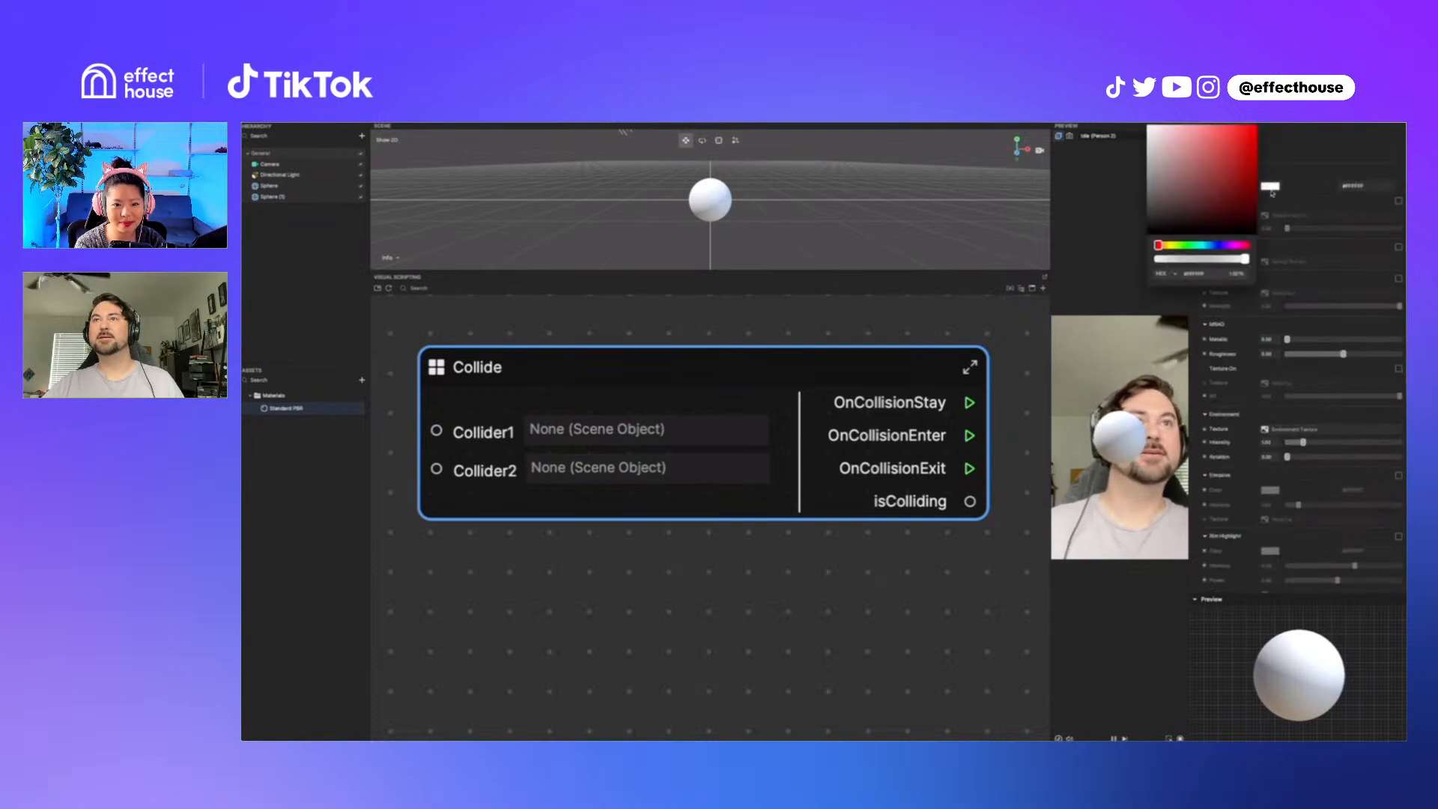
left_click(1187, 246)
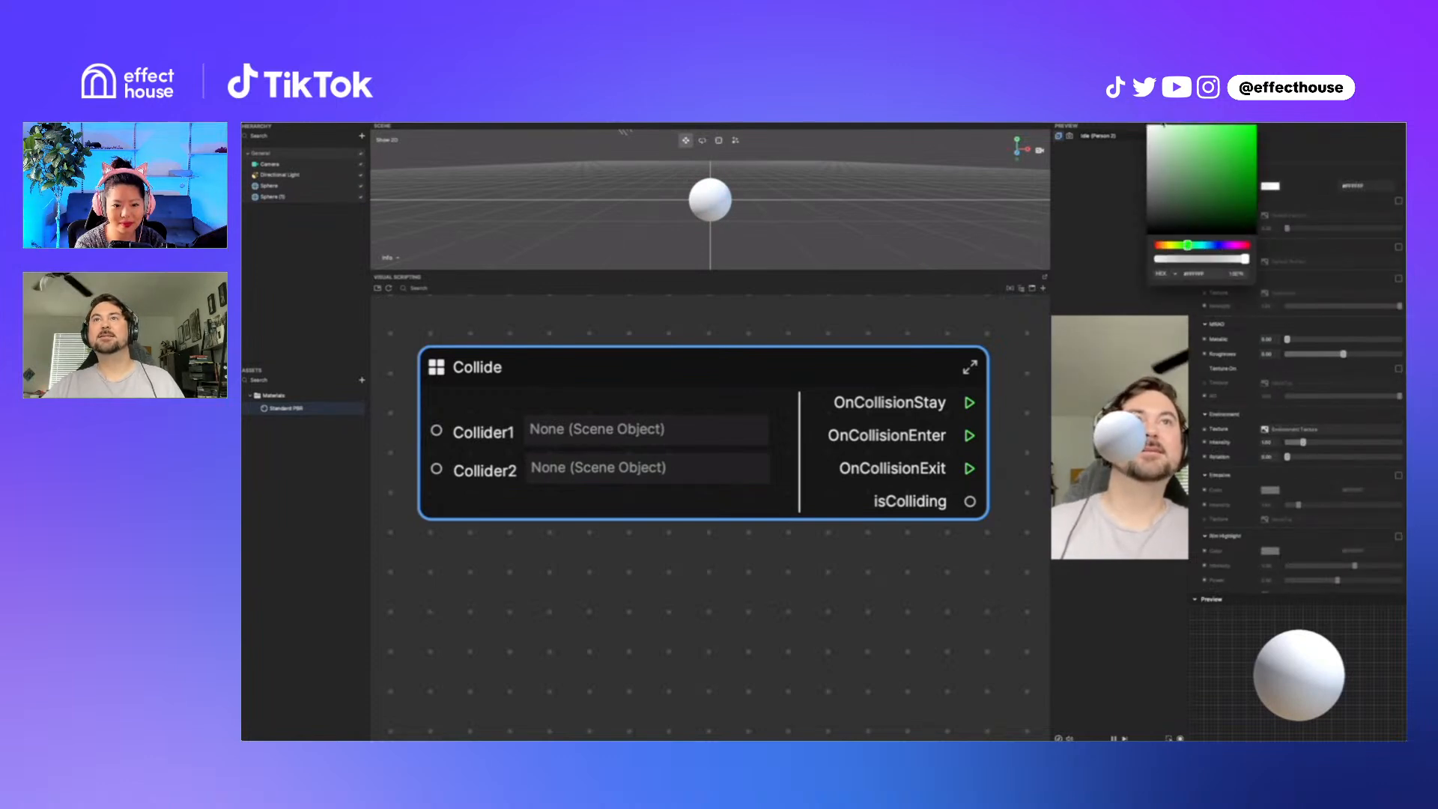
left_click_drag(1233, 145, 1264, 144)
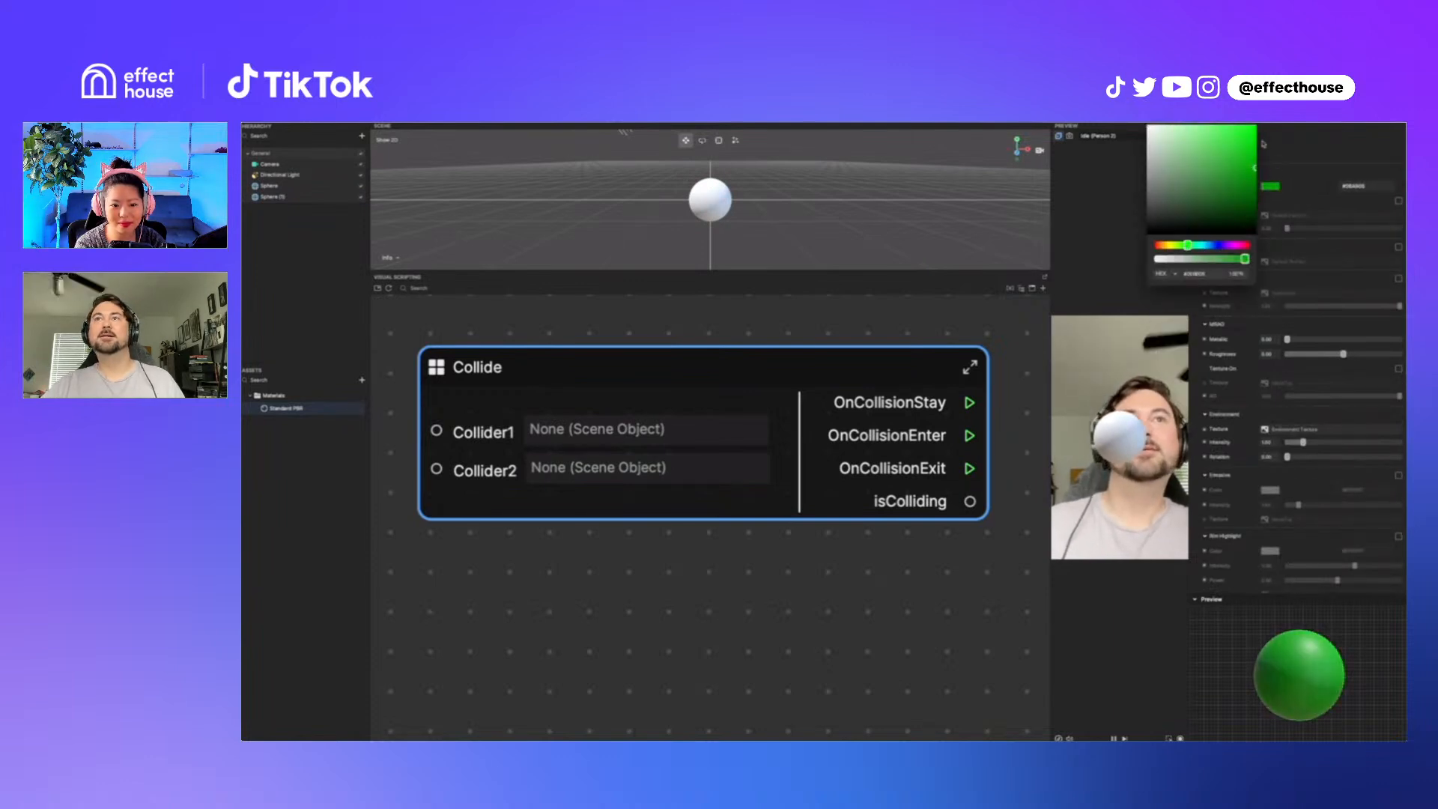
left_click(1160, 123)
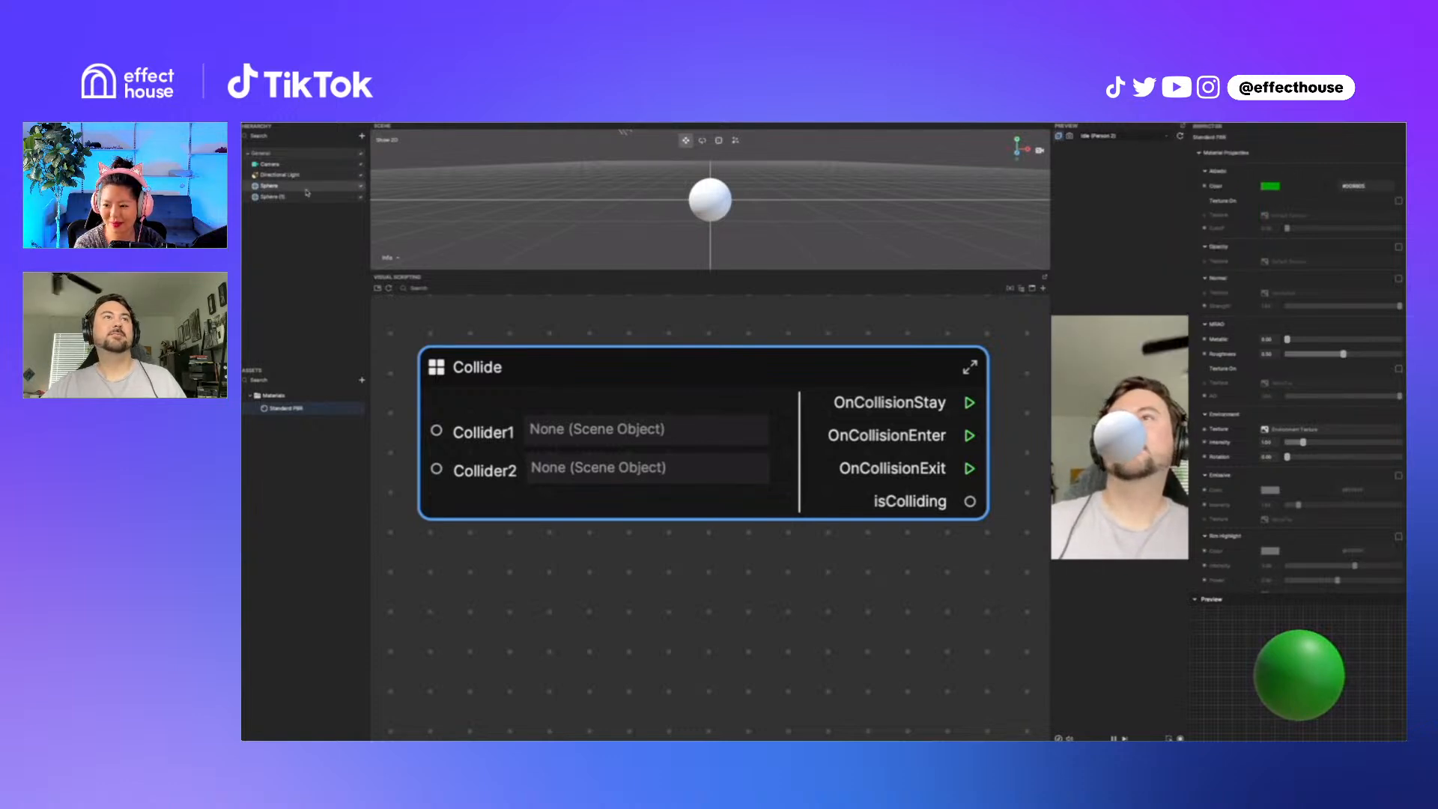
Step: Assign the Standard PBR material to both Sphere and Sphere (1)
left_click(269, 185)
left_click(1295, 292)
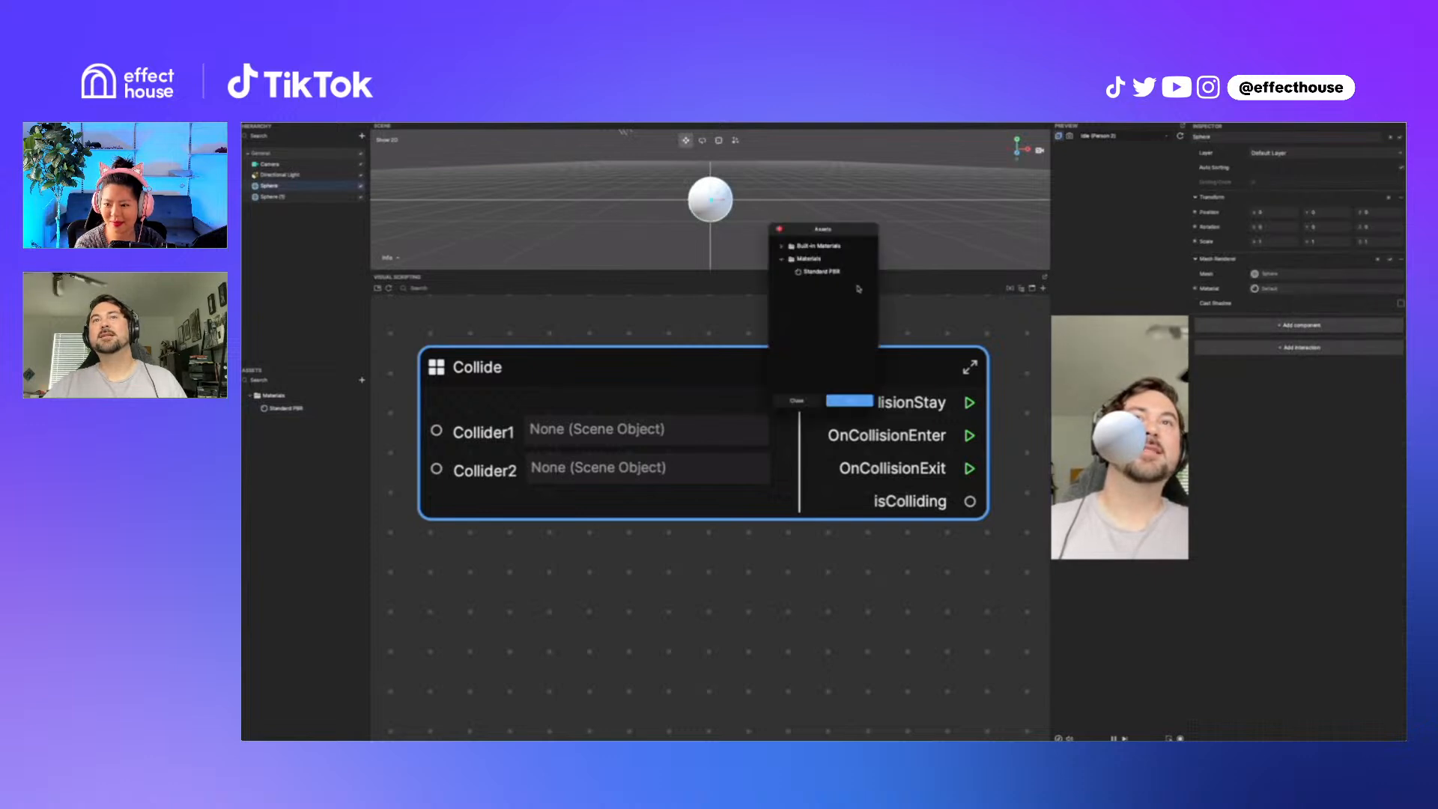
left_click(822, 271)
left_click(848, 399)
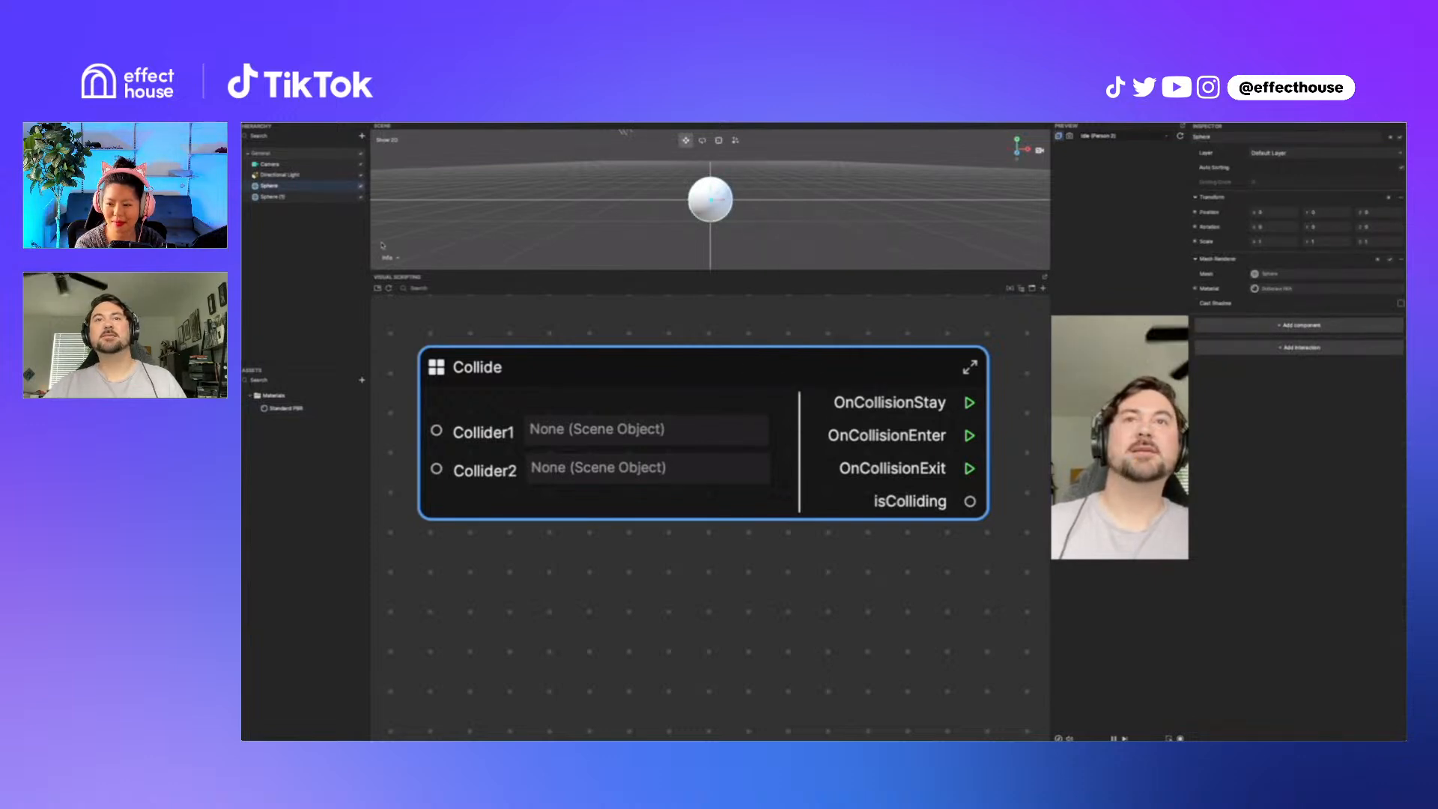
left_click(285, 196)
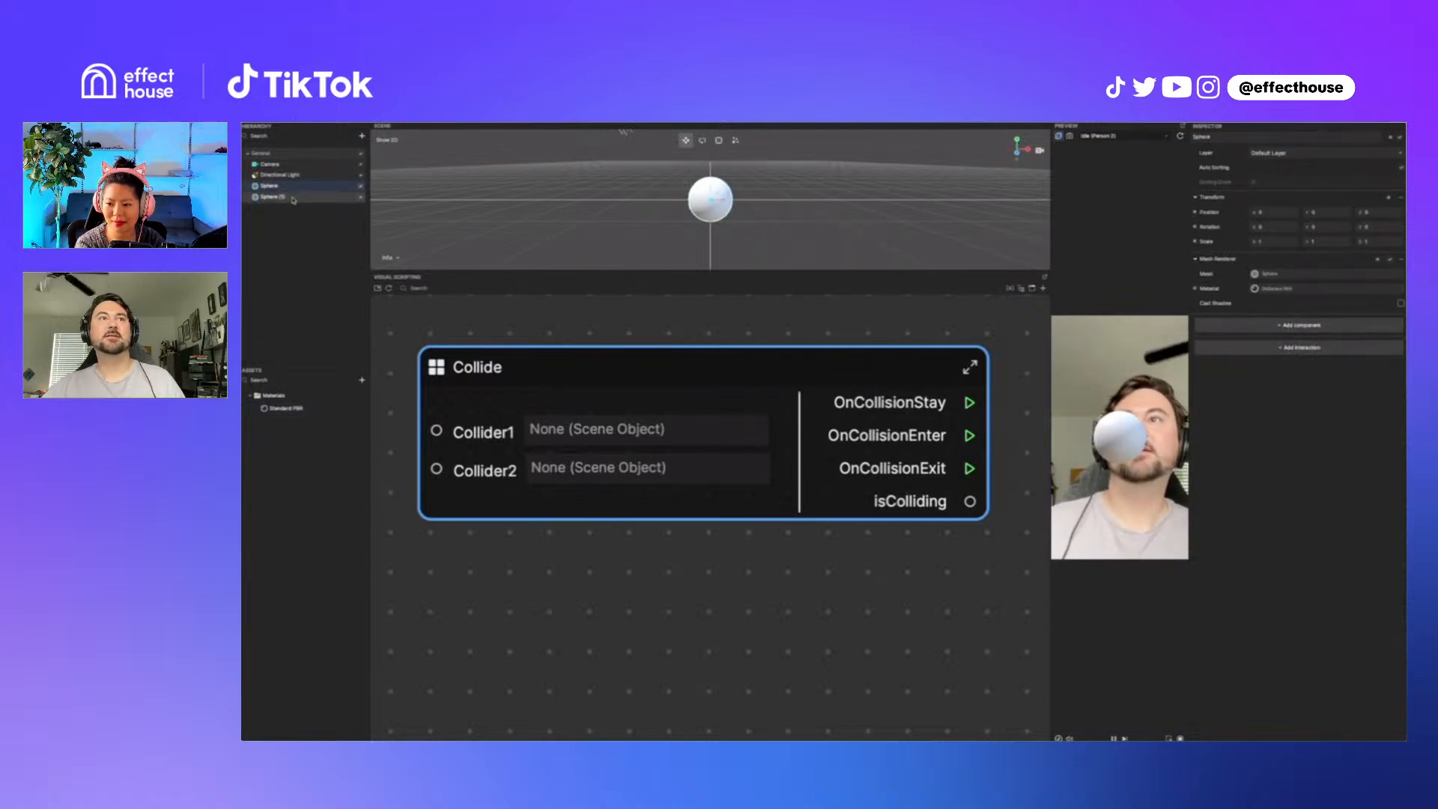
left_click(1277, 290)
left_click(831, 271)
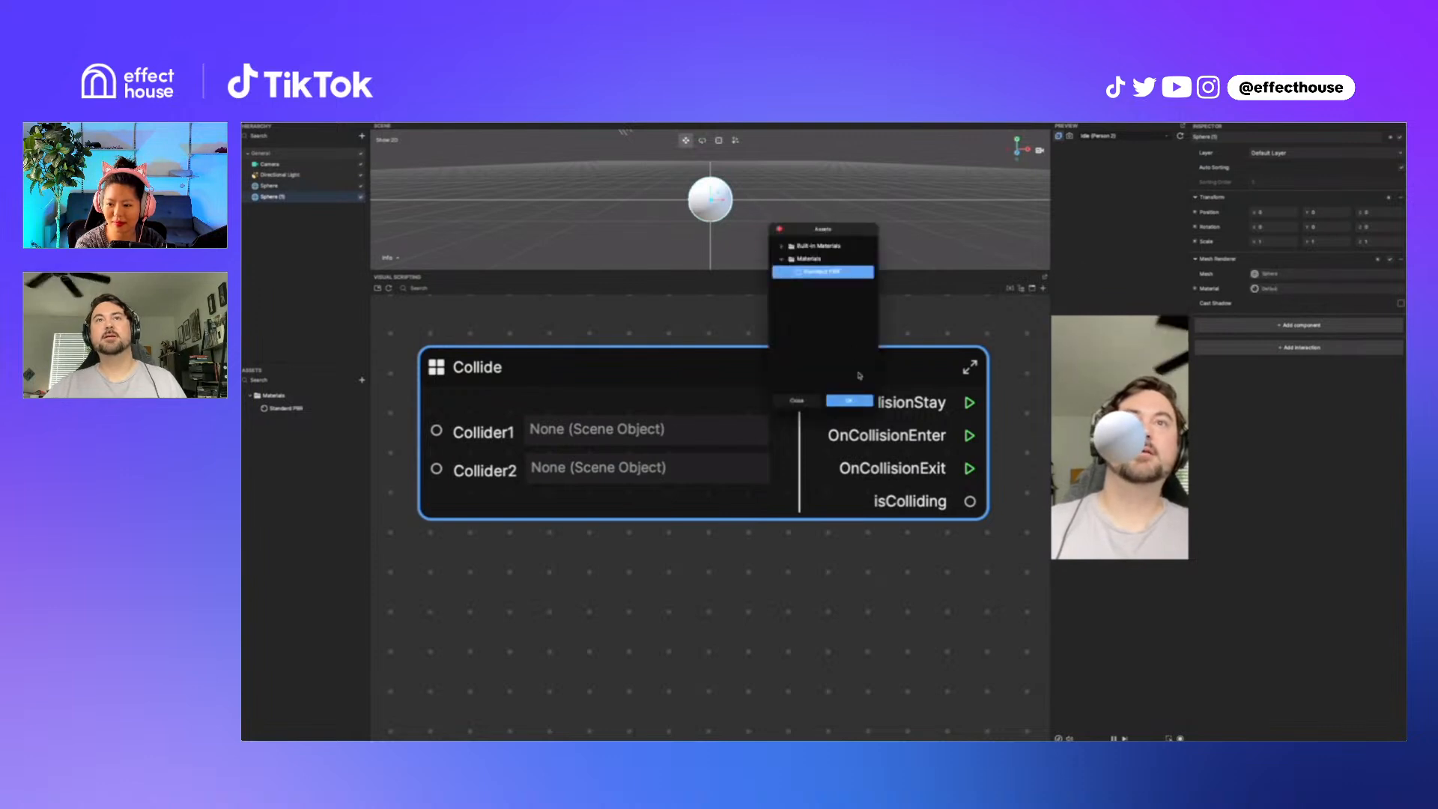
left_click(850, 402)
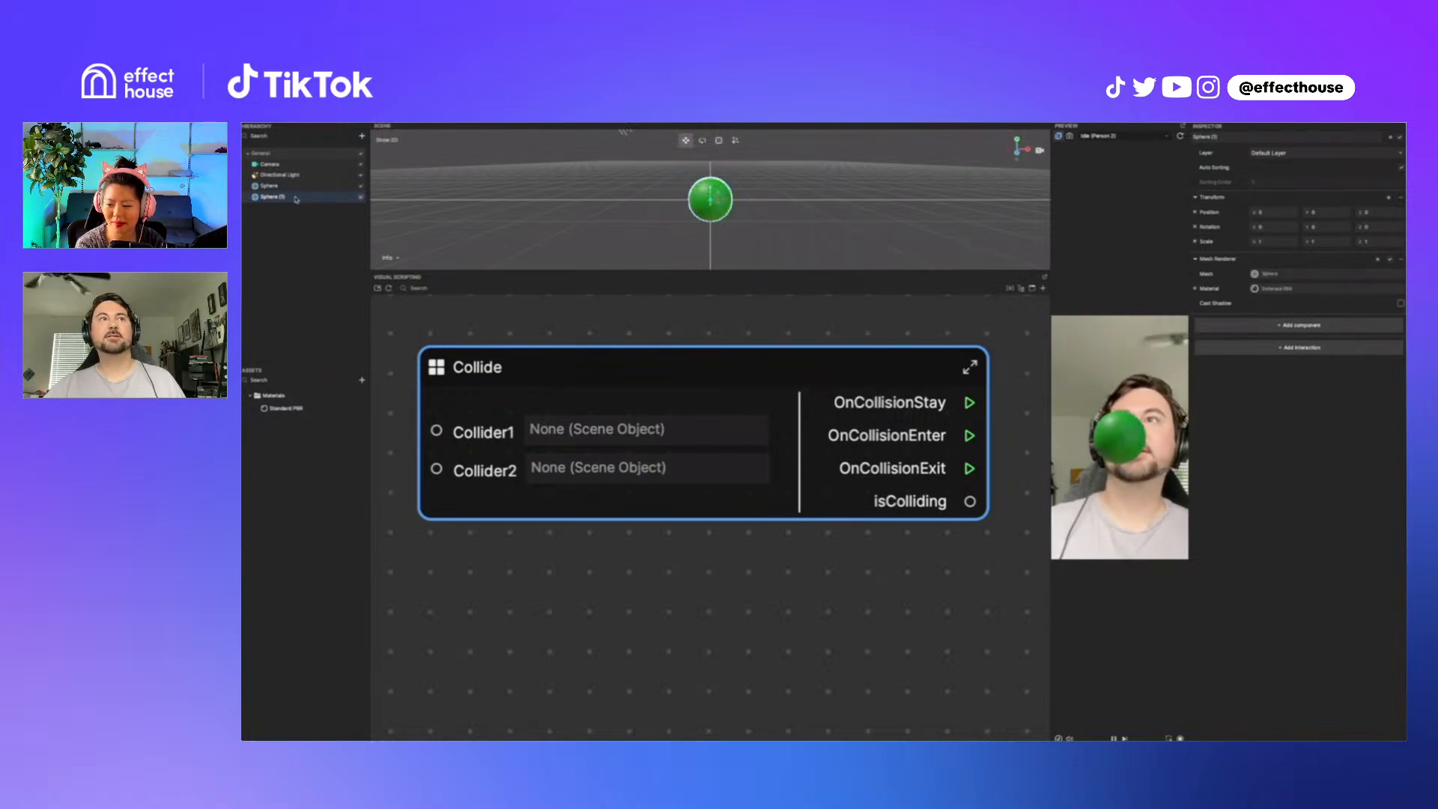
Step: Move Sphere (1) along X beside the other sphere, and assign Sphere to Collider1 and Sphere (1) to Collider2 of the Collide node
left_click_drag(730, 208, 679, 202)
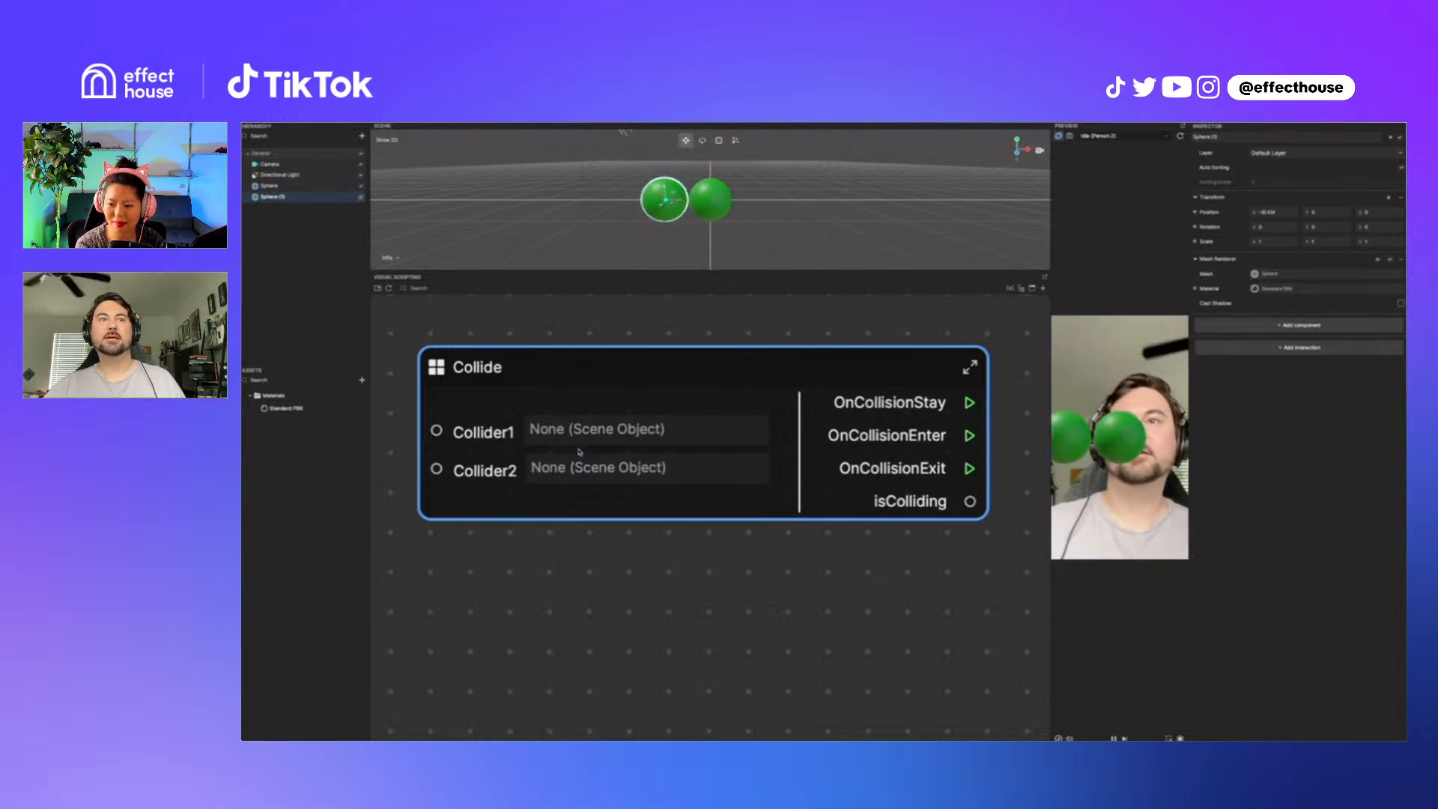
left_click(599, 429)
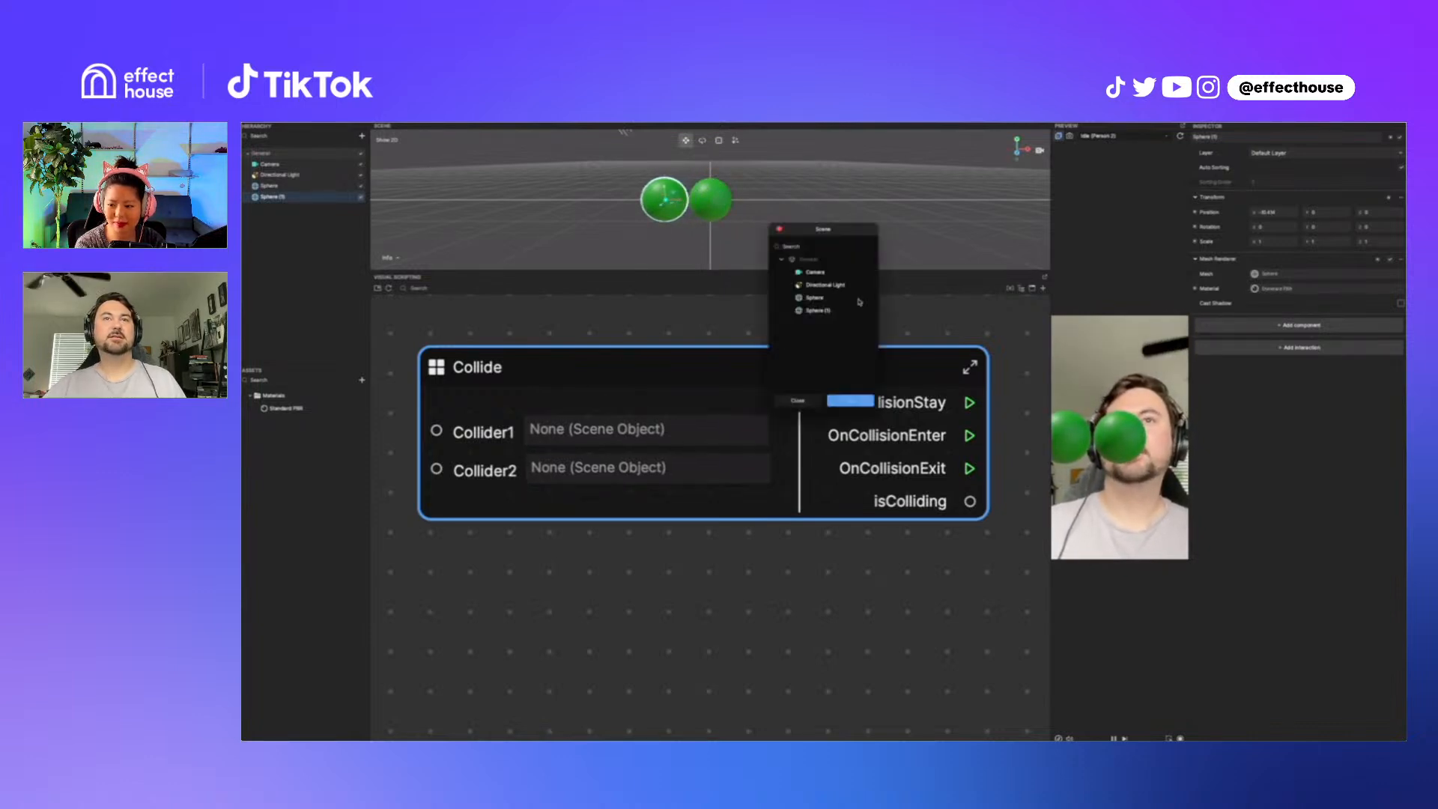
left_click(815, 299)
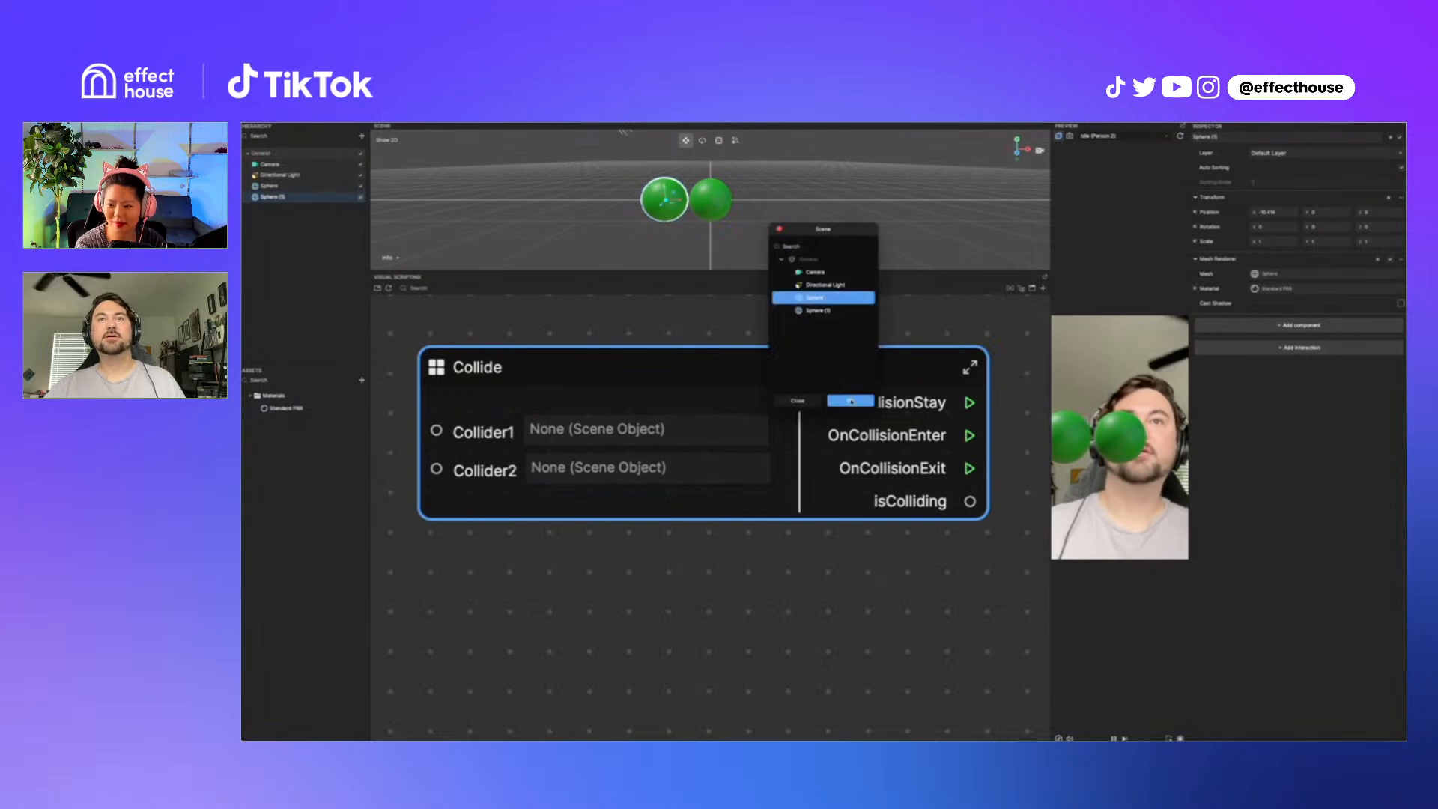
left_click(851, 402)
left_click_drag(273, 197, 592, 468)
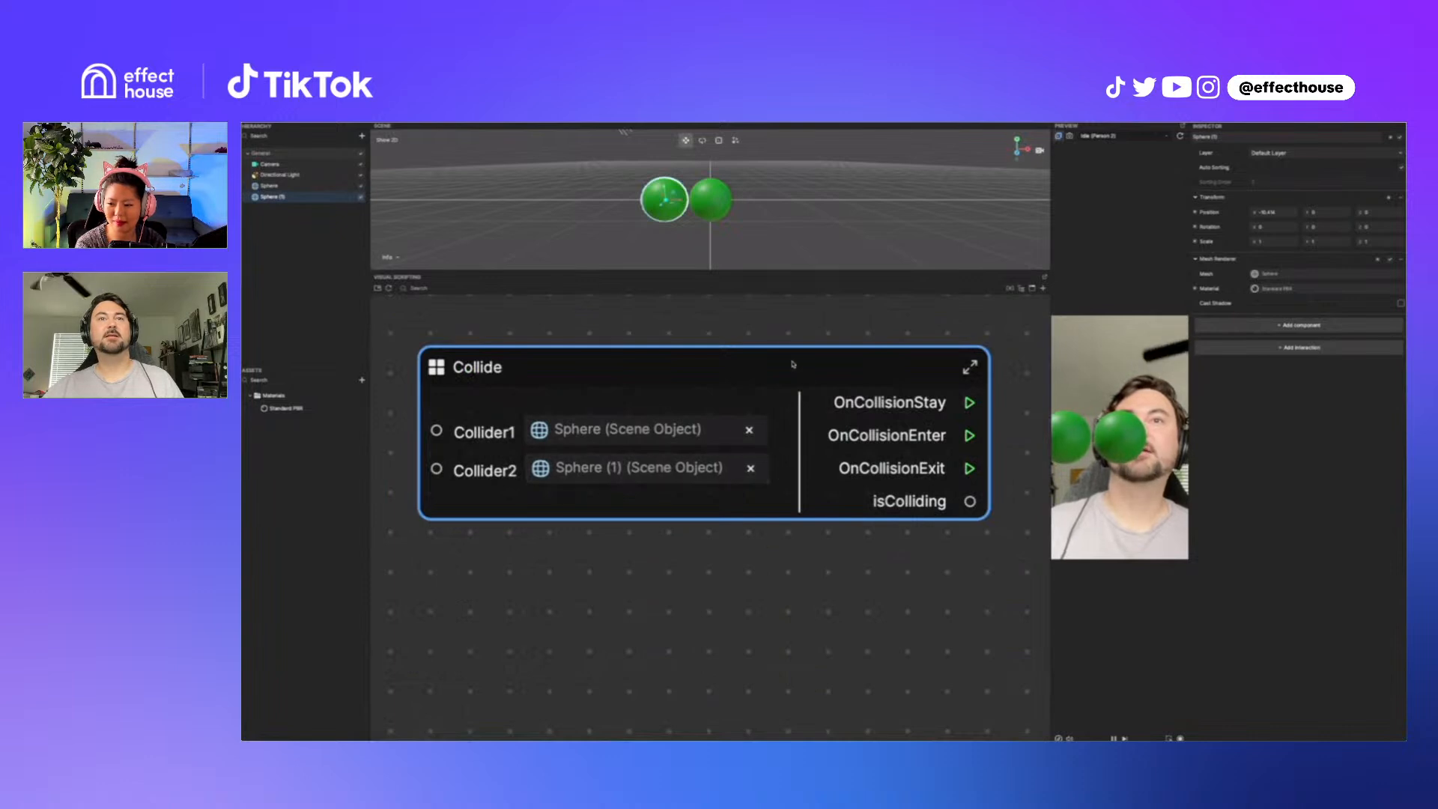
Step: Add Sphere (1) to the visual scripting graph as a scene object node beside the Collide node
scroll(850, 427, "down", 2)
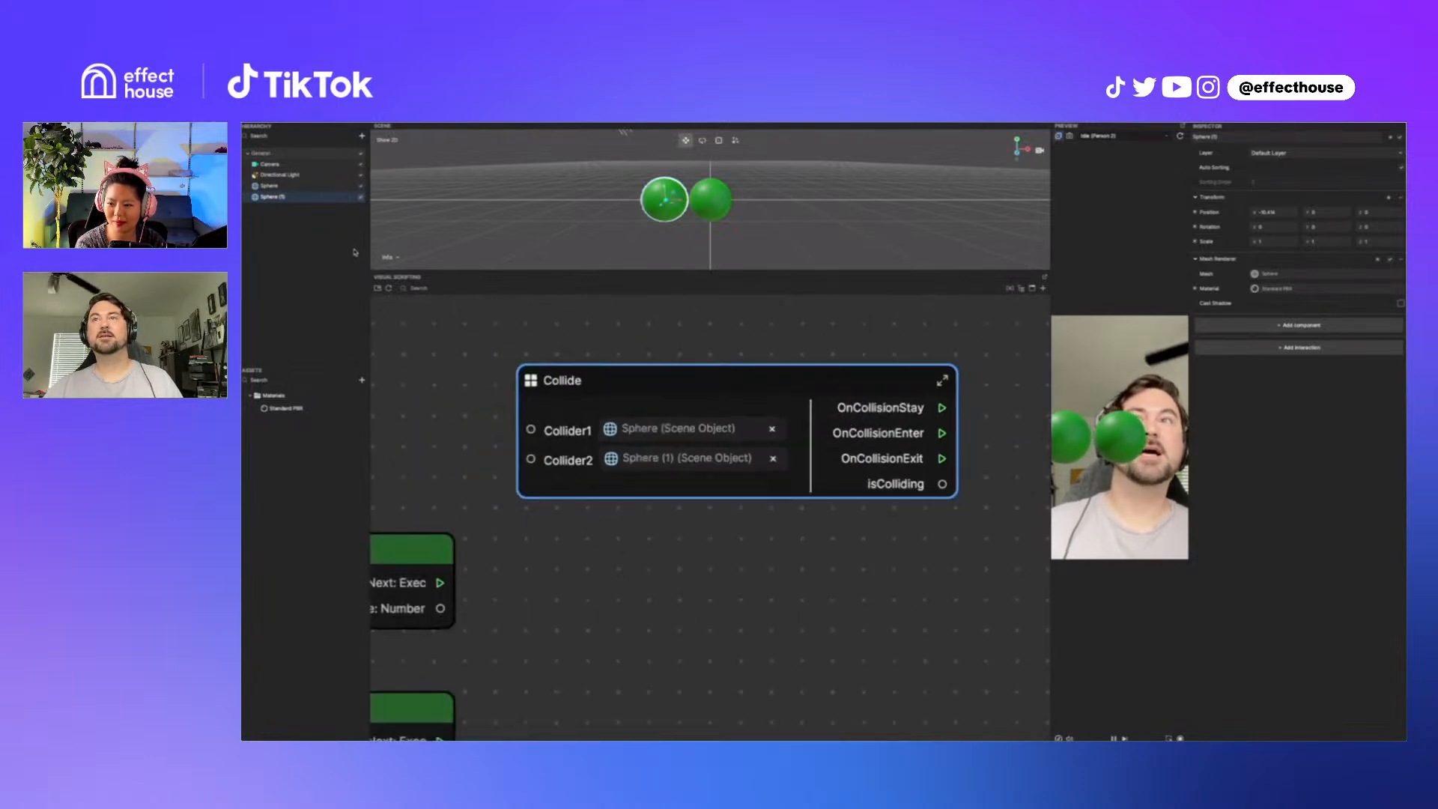
middle_click_drag(985, 418, 846, 406)
scroll(864, 392, "down", 2)
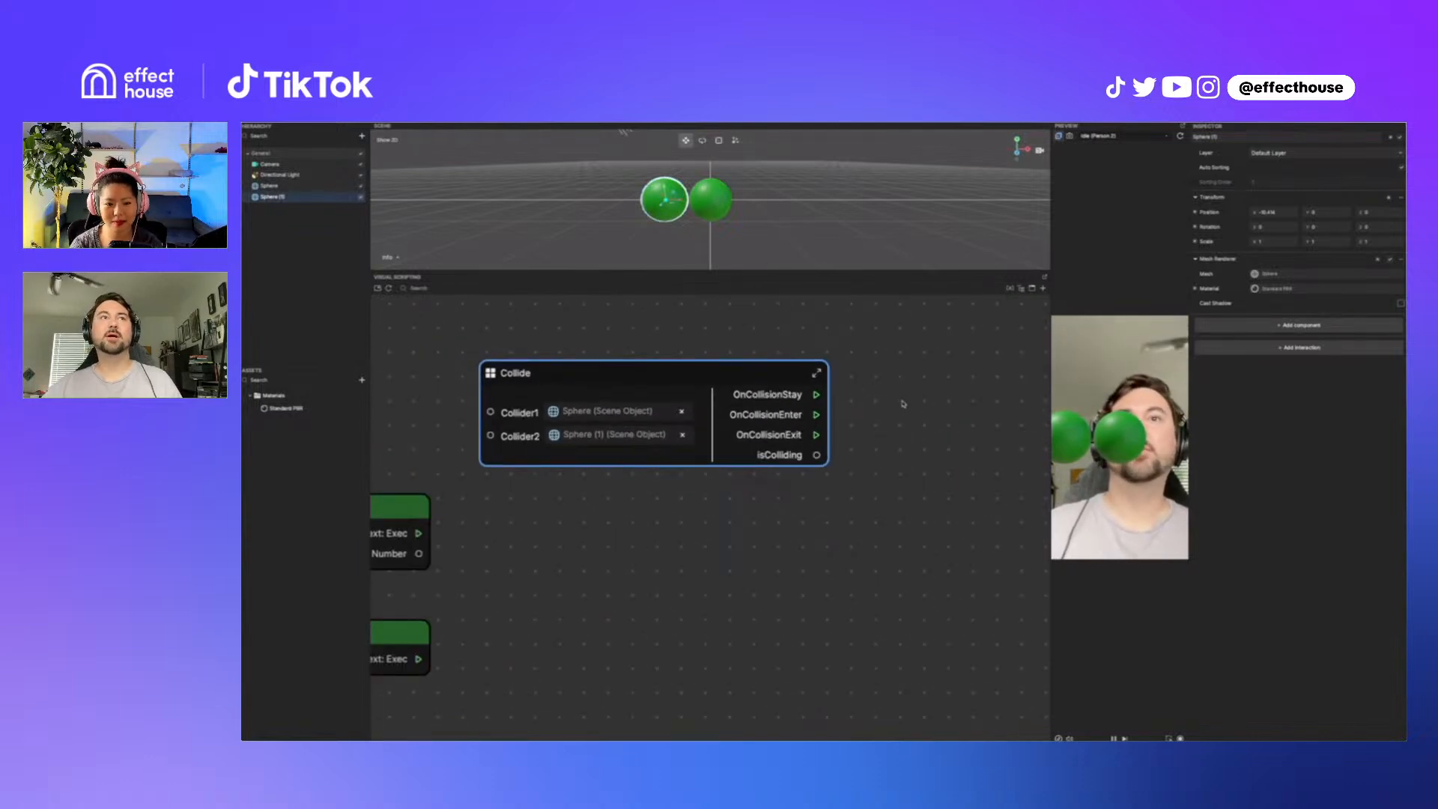
left_click_drag(285, 197, 947, 414)
middle_click_drag(981, 373, 833, 392)
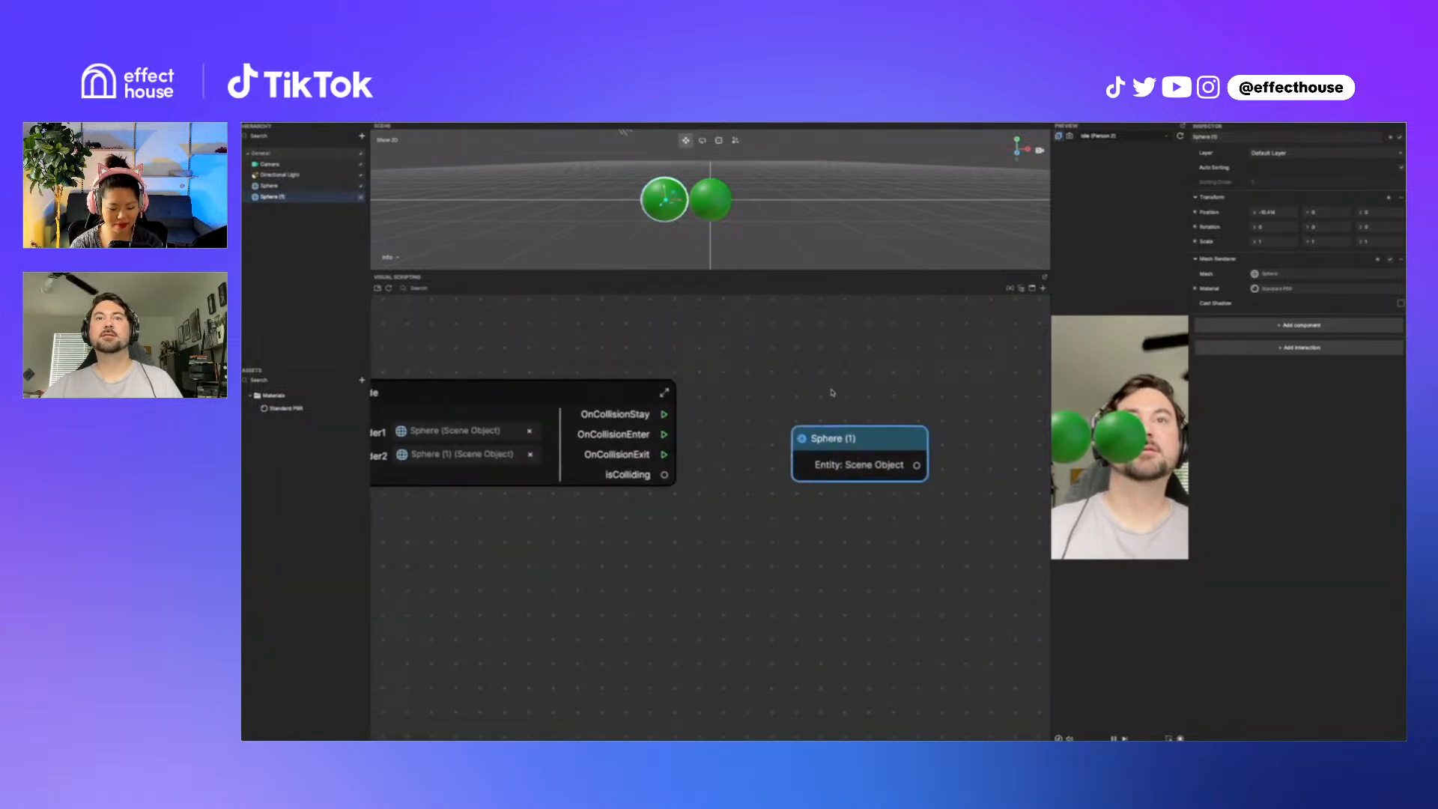
Step: Add a Set Visibility node and connect the Sphere (1) entity to its Target input
right_click(833, 392)
type("vis")
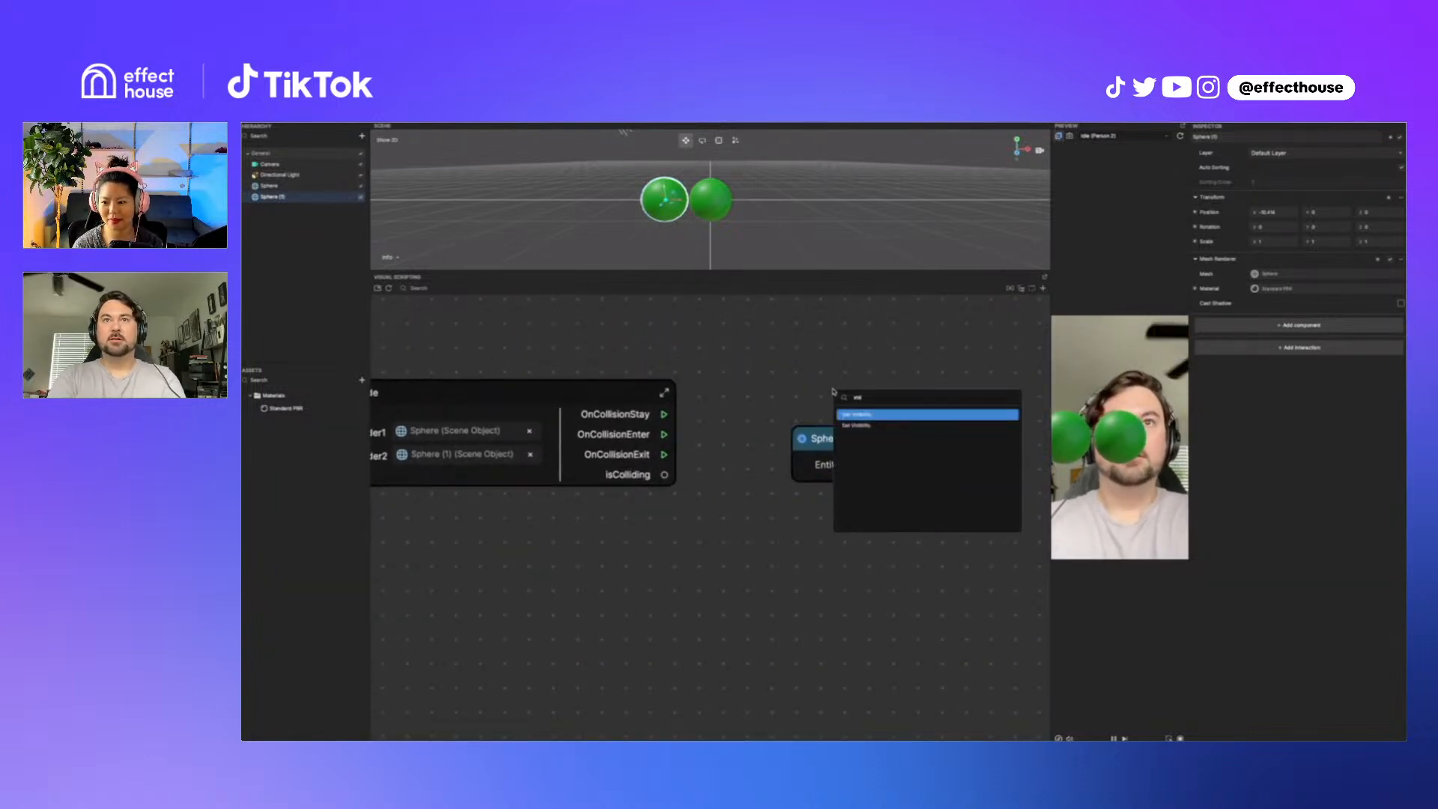
left_click(841, 426)
left_click_drag(824, 427, 673, 545)
left_click_drag(768, 583, 844, 494)
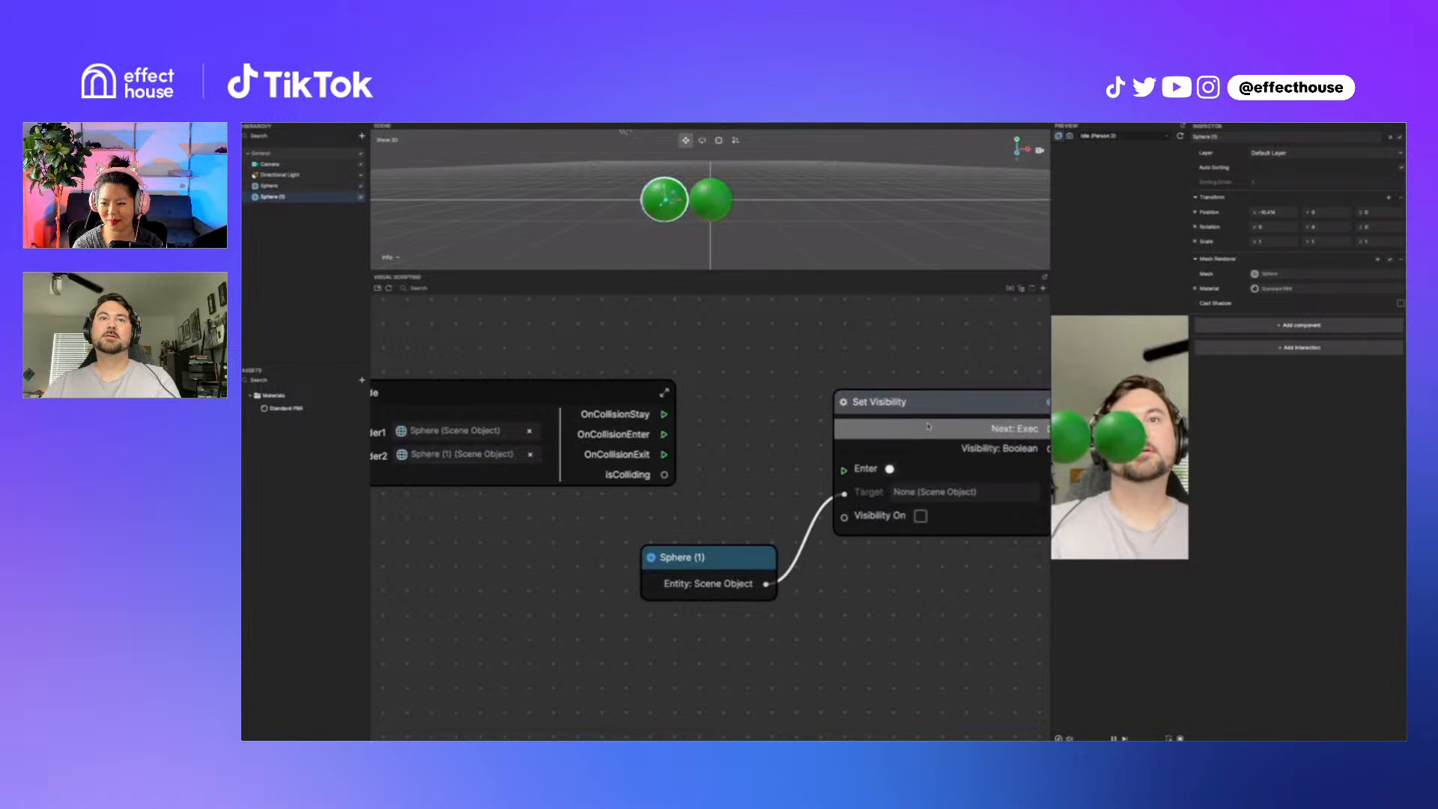
left_click_drag(927, 426, 868, 402)
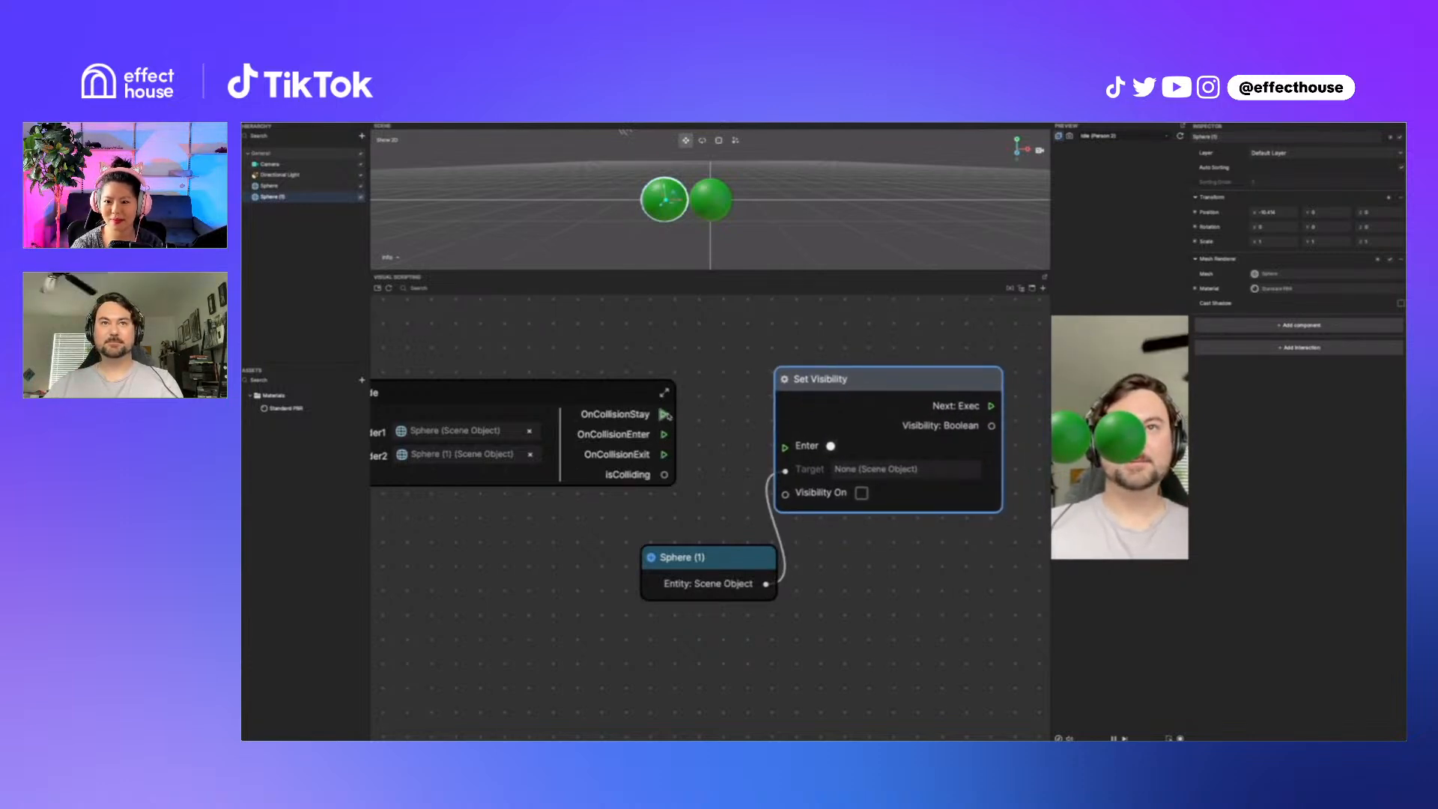
Step: Connect OnCollisionStay, OnCollisionEnter and OnCollisionExit to Set Visibility's Enter input, and isColliding to Visibility On
left_click_drag(663, 414, 785, 447)
left_click_drag(664, 435, 785, 446)
left_click_drag(664, 455, 785, 446)
left_click_drag(664, 476, 785, 494)
left_click_drag(873, 386, 878, 368)
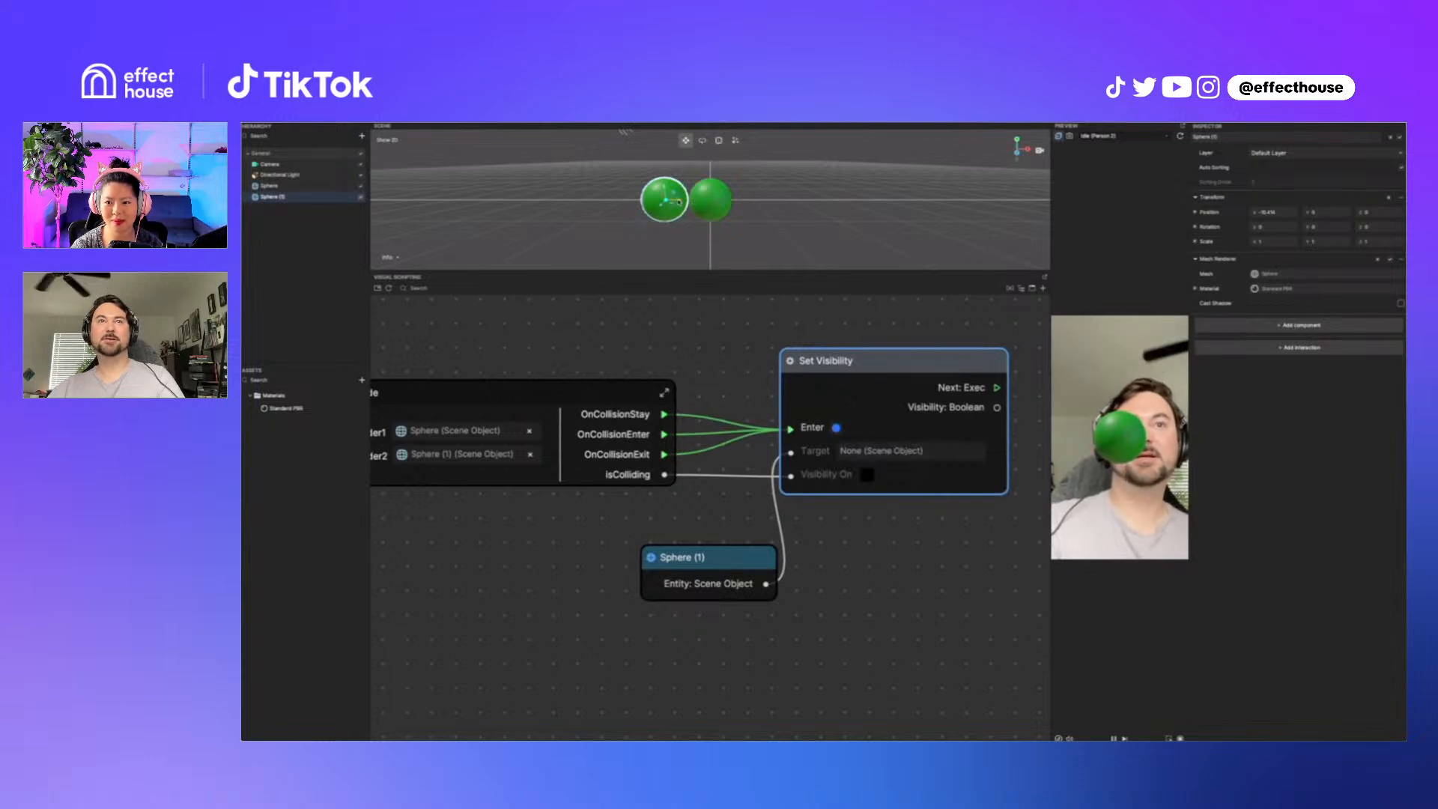
Step: Move Sphere and Sphere (1) along X toward and away from each other to test the collision-driven visibility
left_click(304, 188)
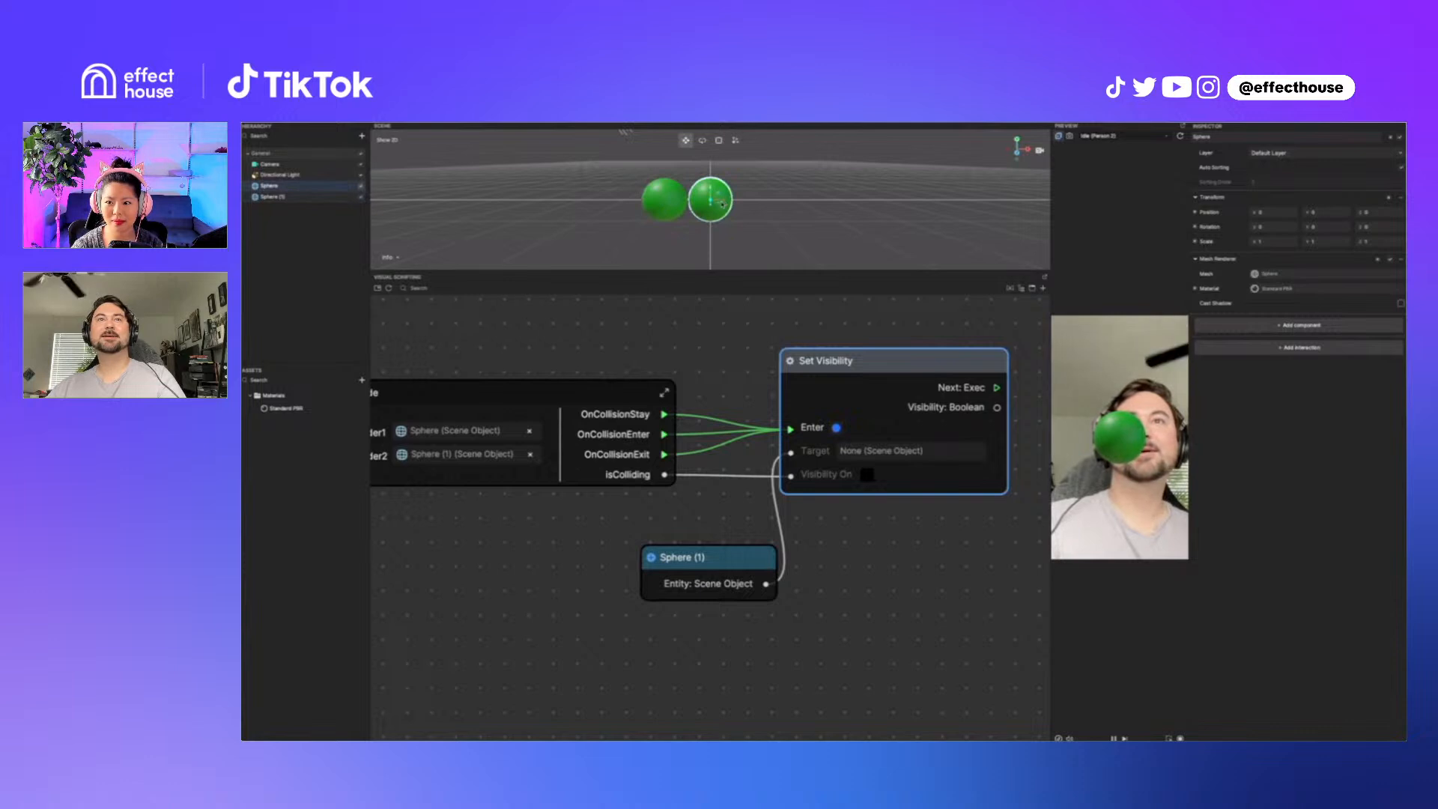
mouse_move(724, 203)
left_mouse_down()
mouse_move(771, 202)
mouse_move(701, 202)
left_mouse_up()
left_click(329, 197)
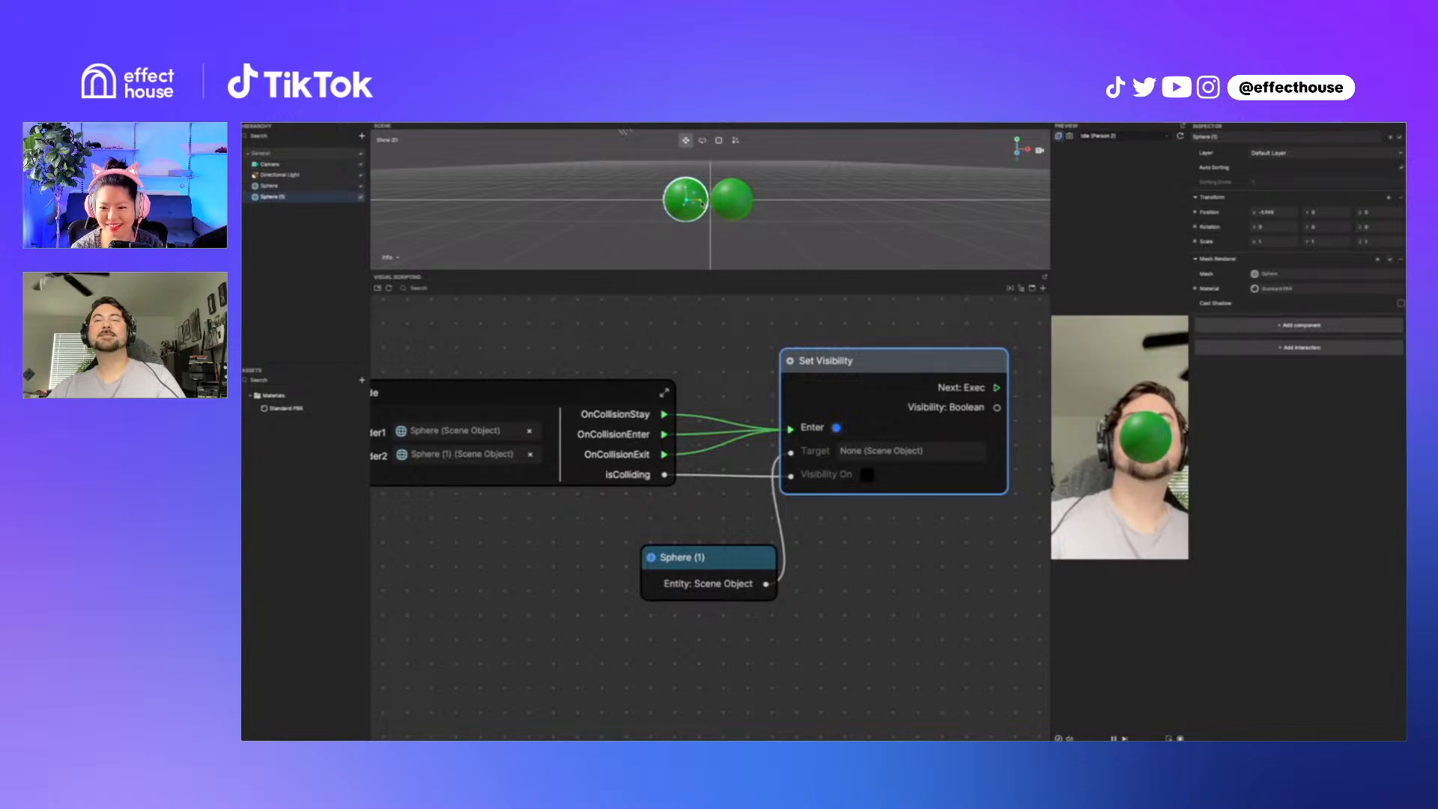
left_click_drag(701, 202, 701, 202)
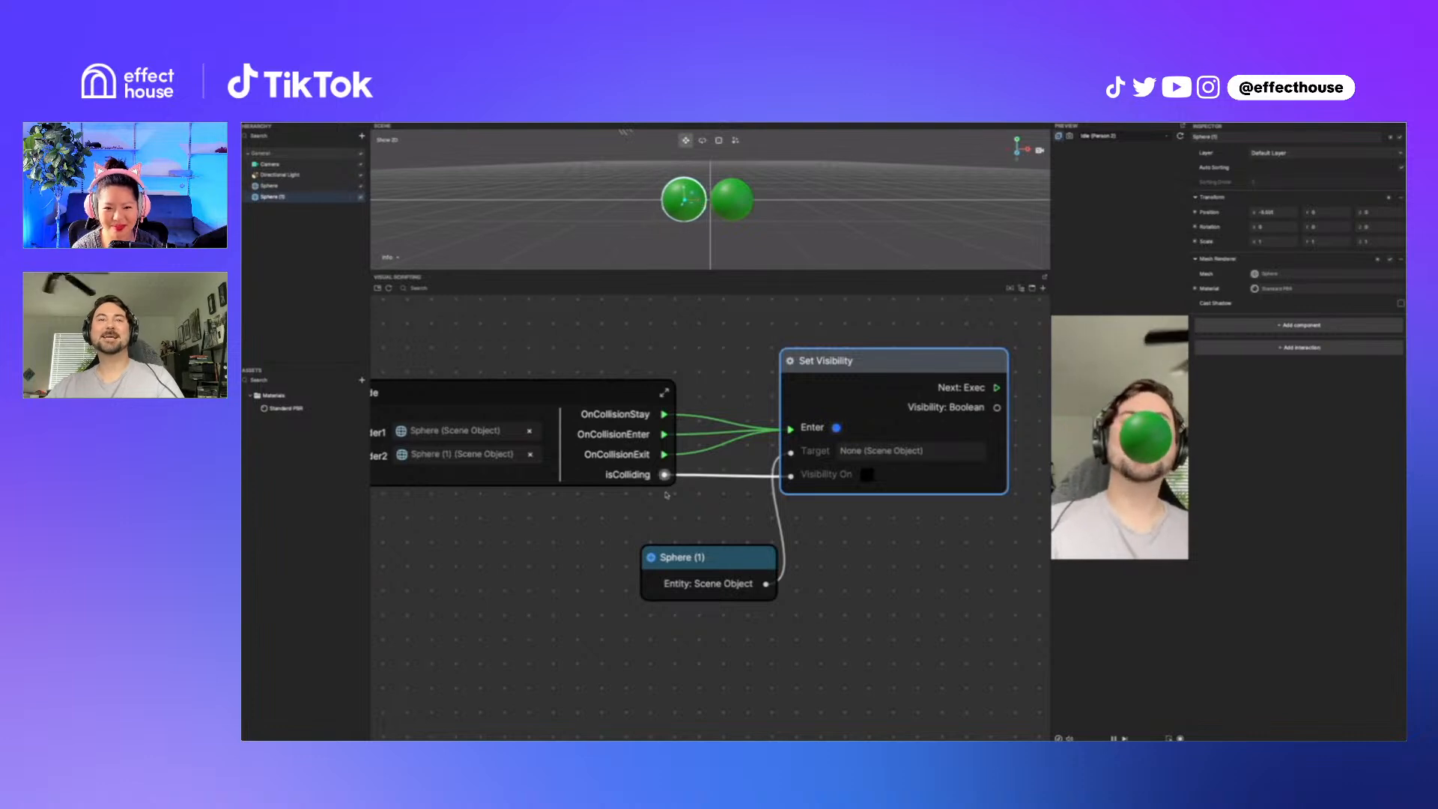
Step: Insert a Not node between the Collide node's isColliding output and Set Visibility's Visibility On input, and move the Sphere (1) node down
right_click(573, 555)
type("not")
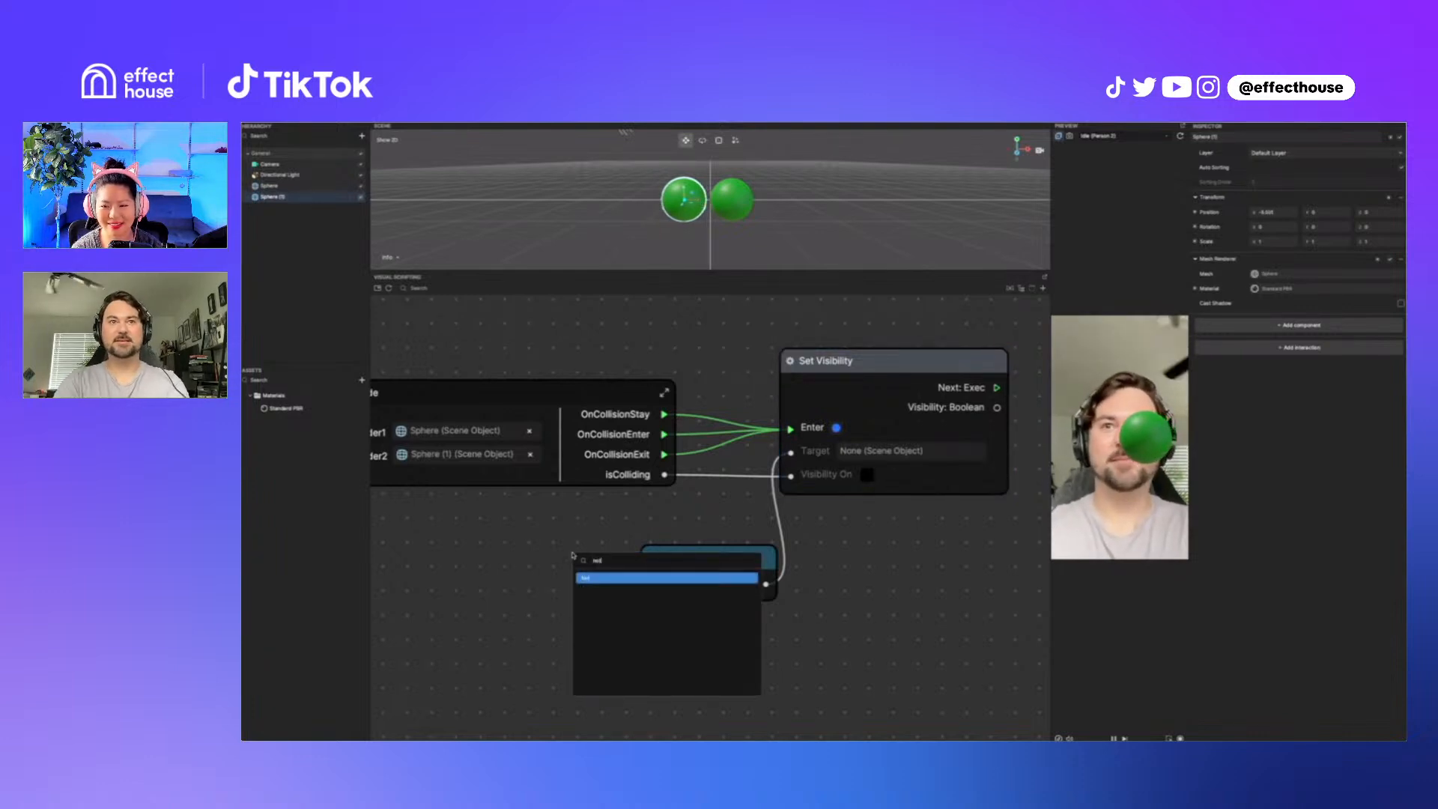
key("Return")
left_click_drag(664, 474, 584, 614)
left_click_drag(697, 591, 791, 474)
left_click_drag(642, 564, 721, 480)
left_click_drag(719, 581, 706, 702)
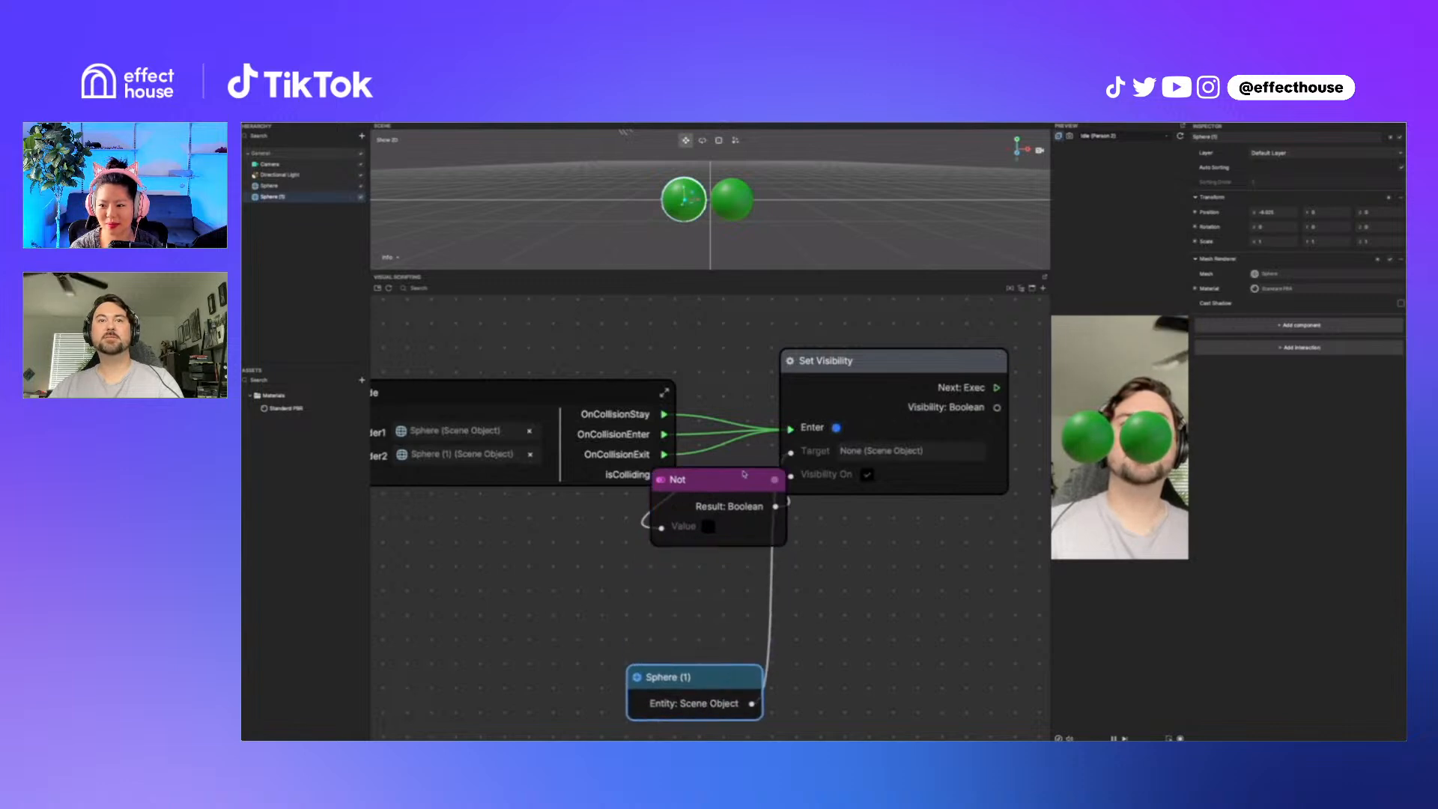
Step: Scale Sphere (1) down uniformly and move it along X against the other sphere to test the inverted visibility
mouse_move(708, 202)
left_mouse_down()
mouse_move(685, 202)
mouse_move(701, 202)
left_mouse_up()
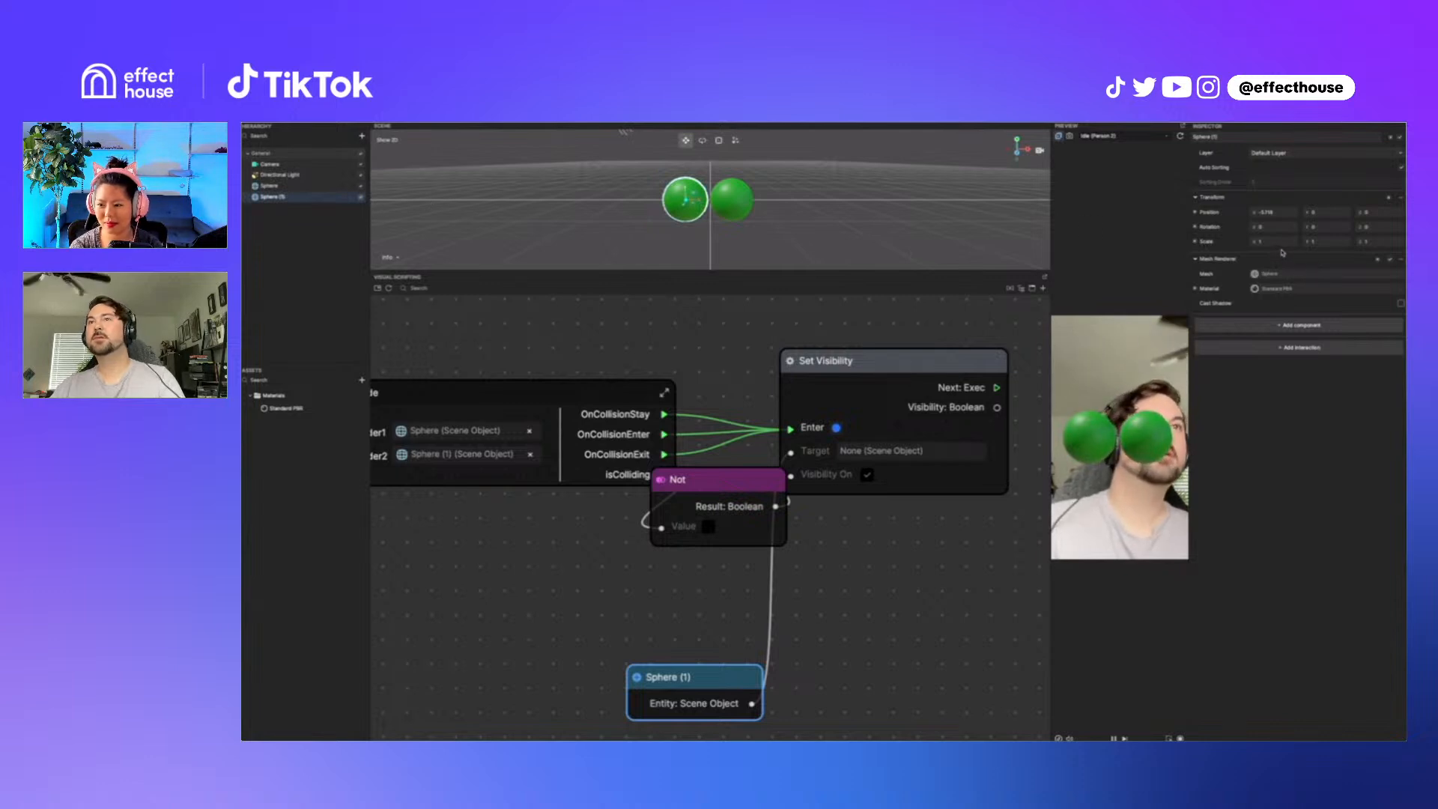
left_click(719, 141)
left_click_drag(687, 200, 686, 204)
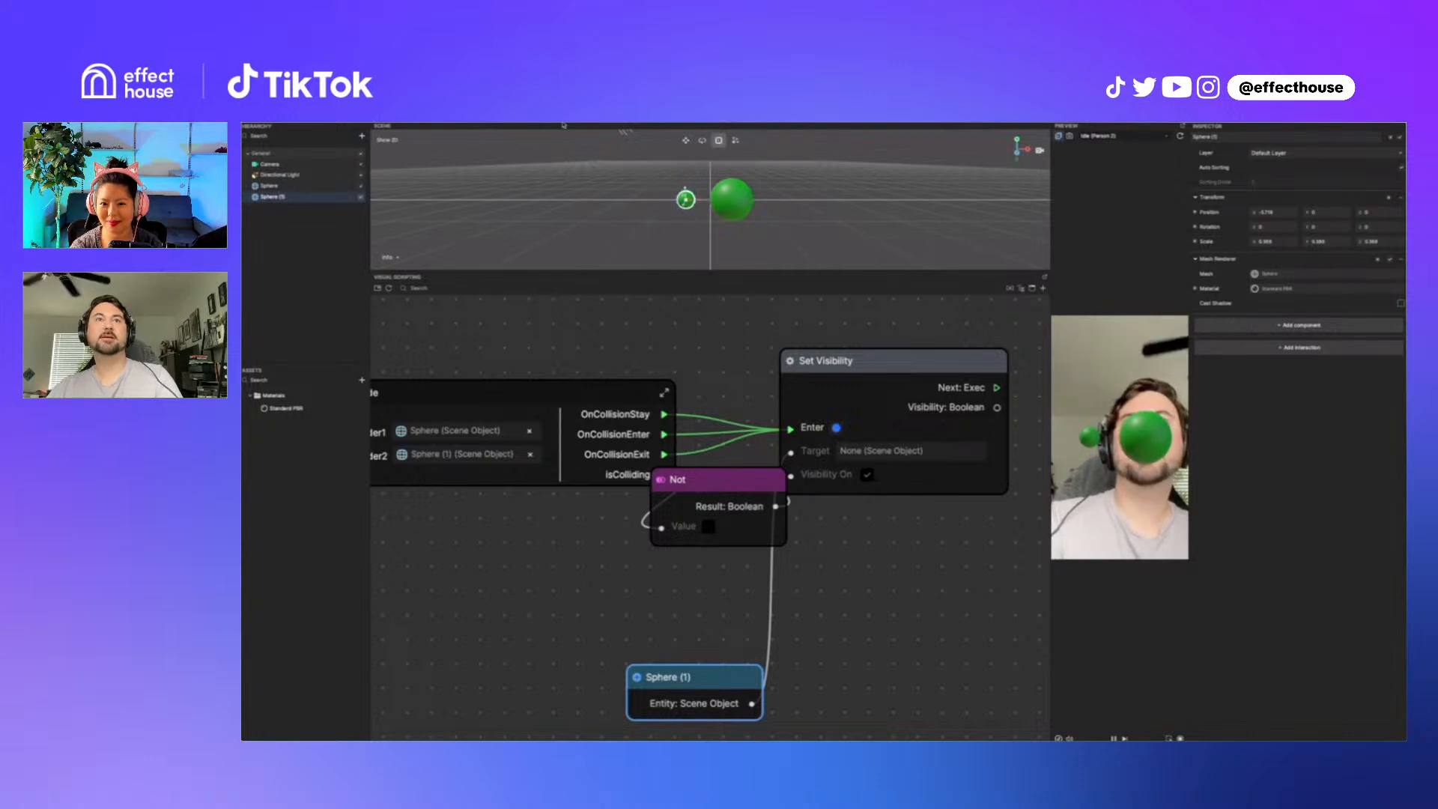
left_click(685, 140)
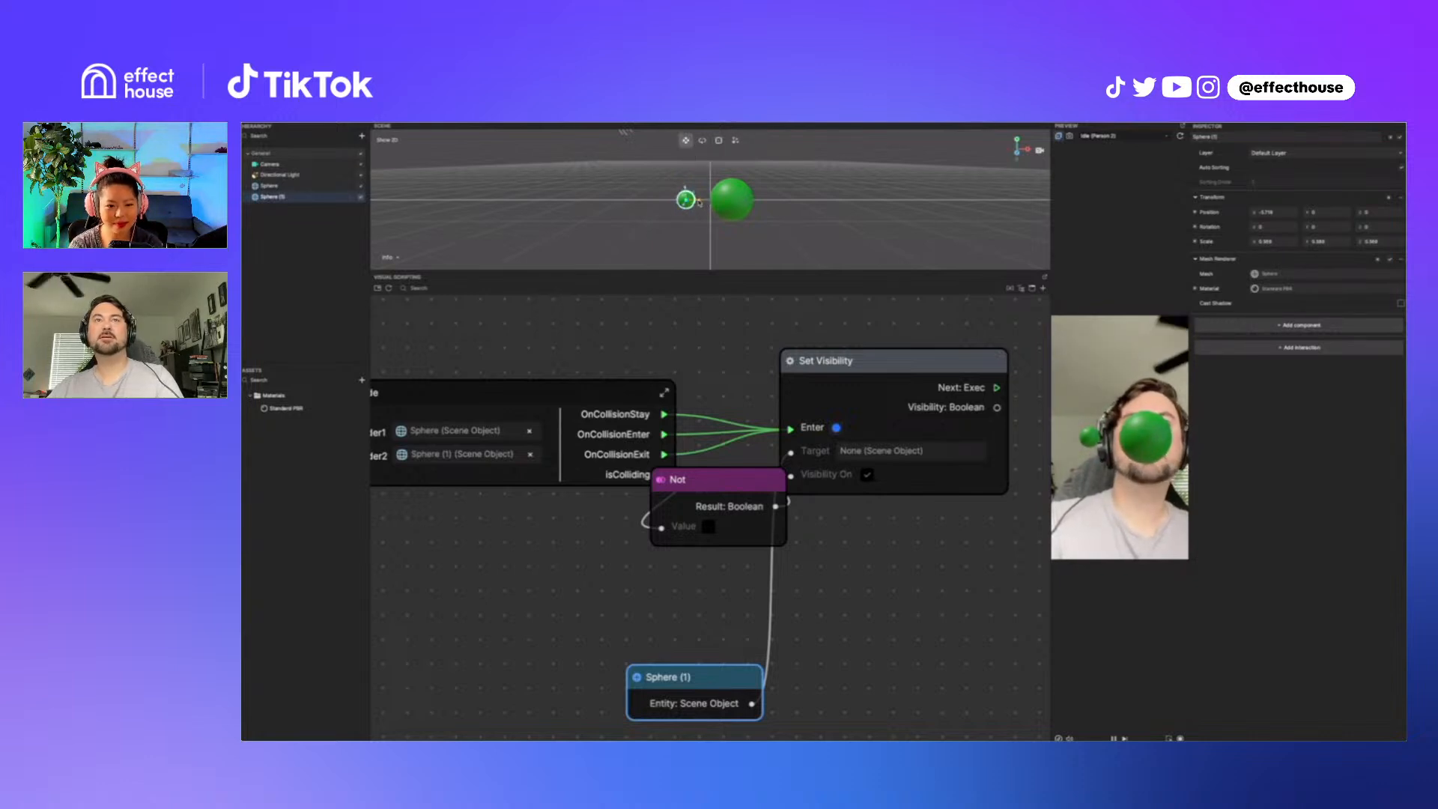
mouse_move(698, 203)
left_mouse_down()
mouse_move(715, 201)
mouse_move(698, 201)
left_mouse_up()
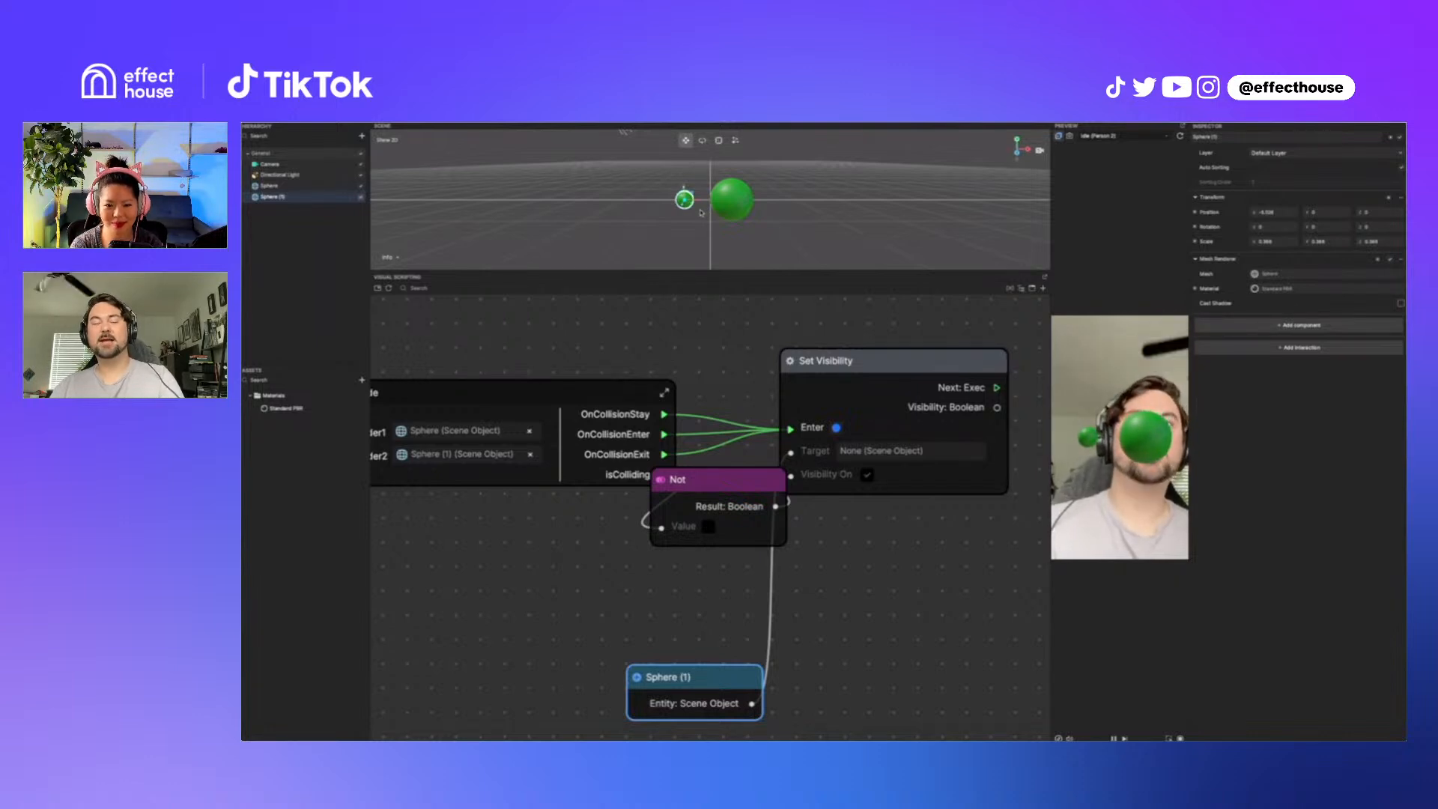
Step: Add a Cube to the scene and move it along X to the far side of Sphere (1)
left_click(362, 135)
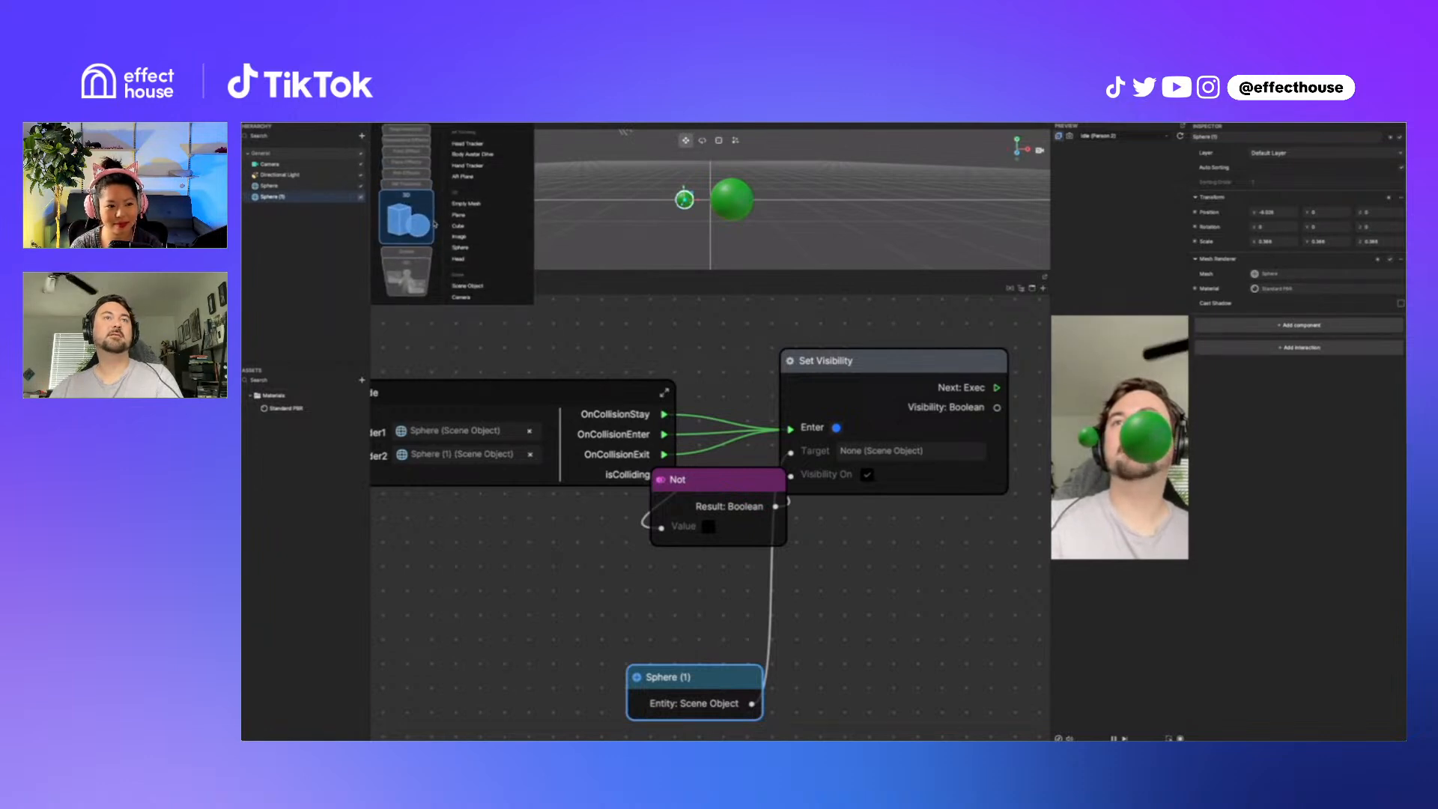
left_click(460, 225)
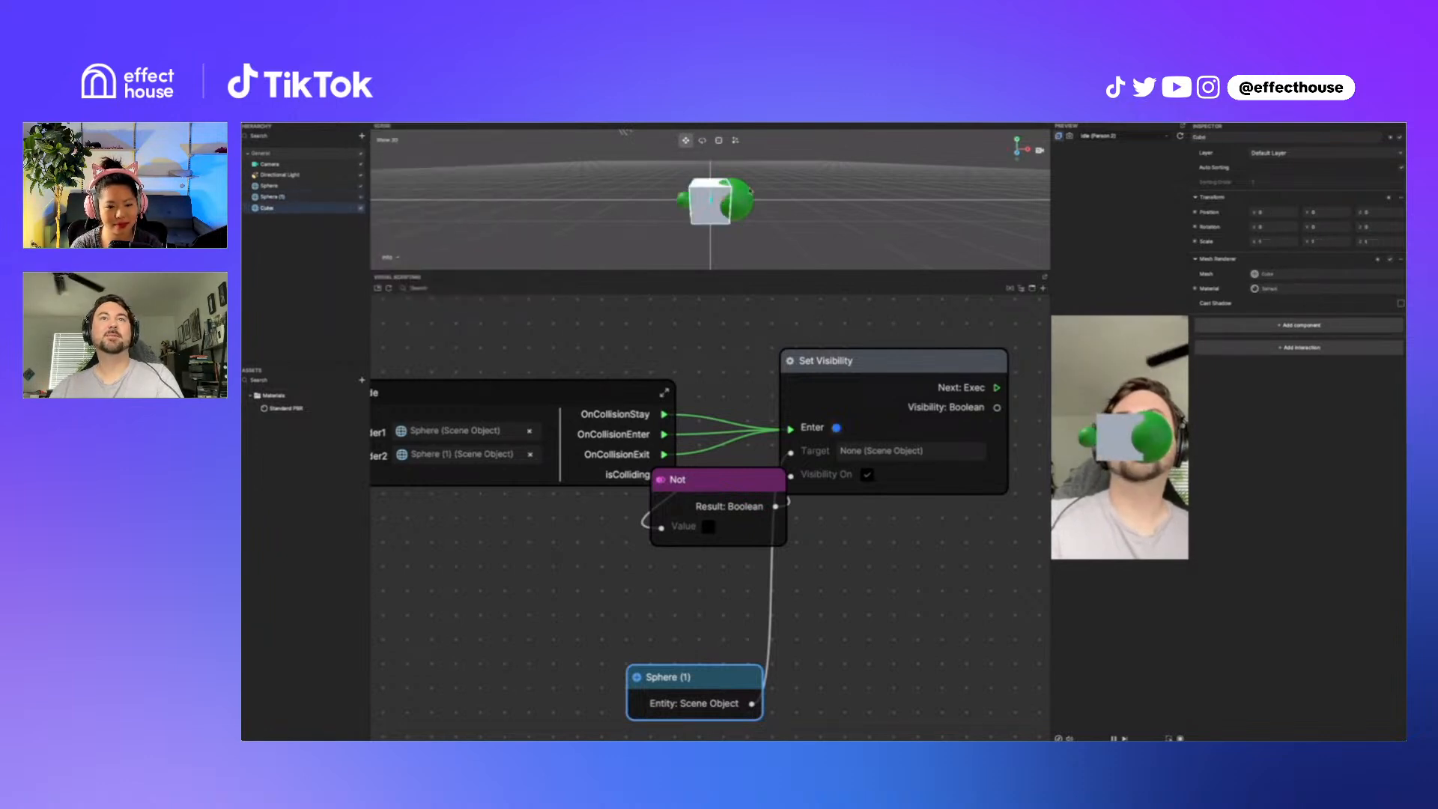
left_click_drag(718, 203, 668, 208)
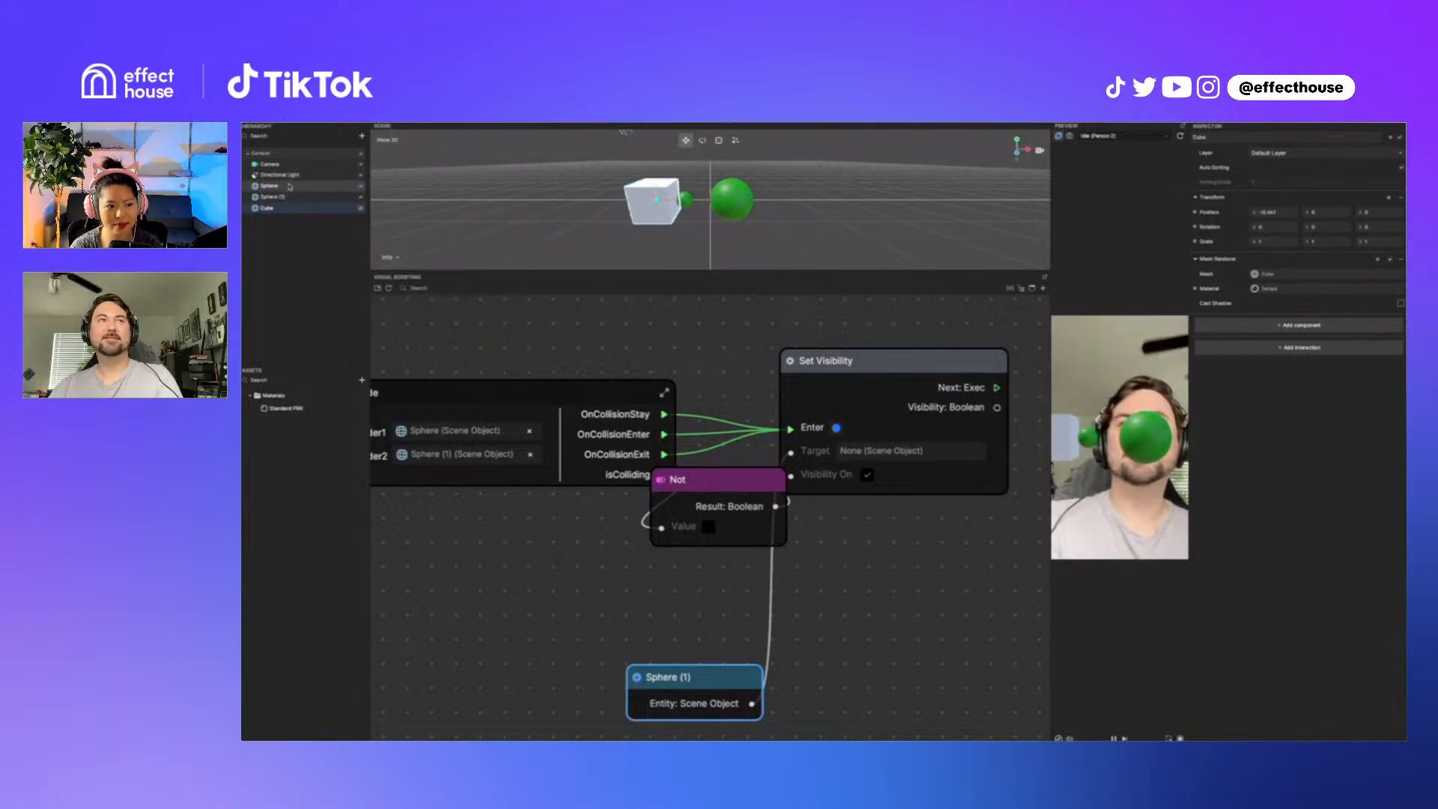
Step: Parent Sphere under Cube, move it inside the cube and scale it down uniformly
mouse_move(288, 186)
left_mouse_down()
mouse_move(295, 225)
mouse_move(271, 198)
left_mouse_up()
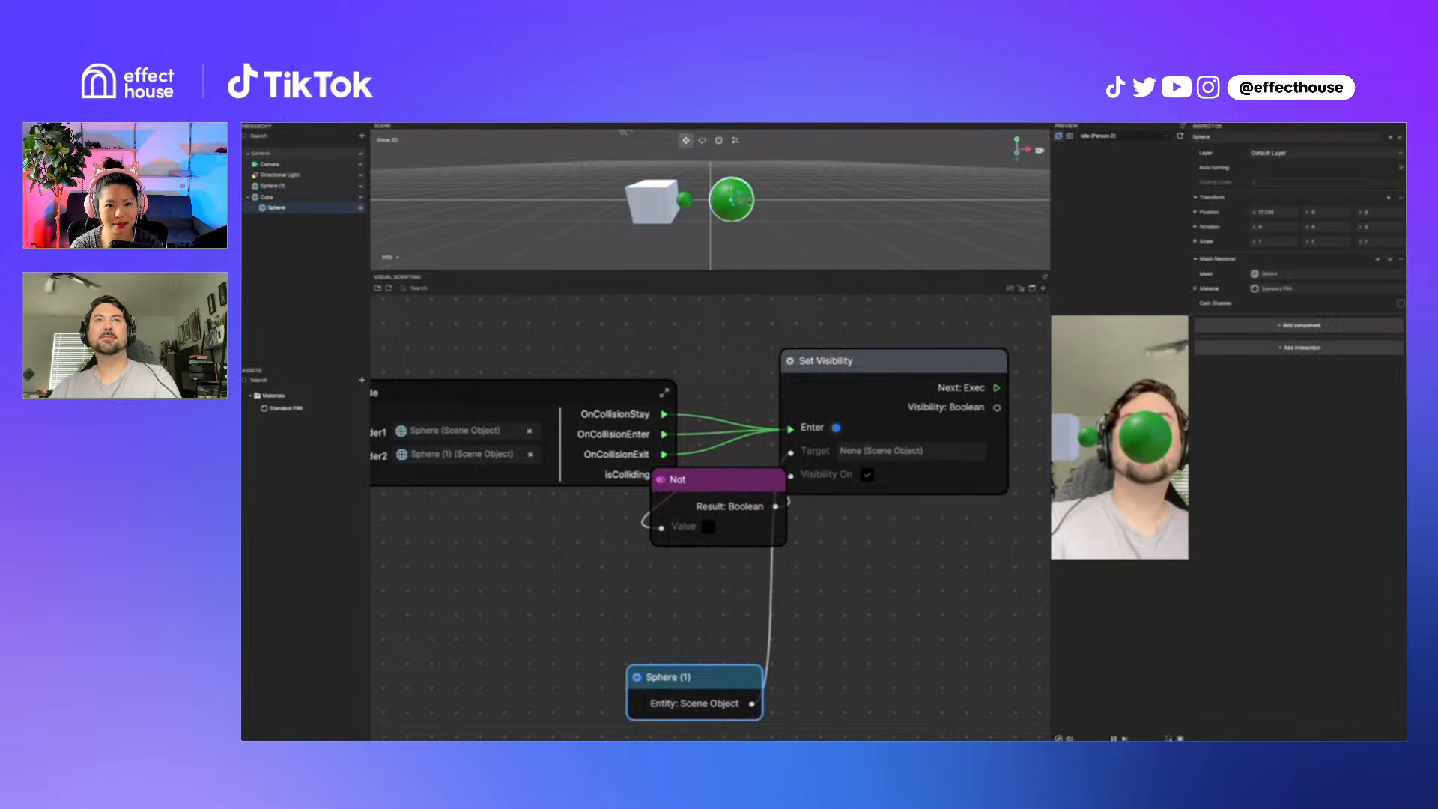
left_click_drag(744, 203, 652, 197)
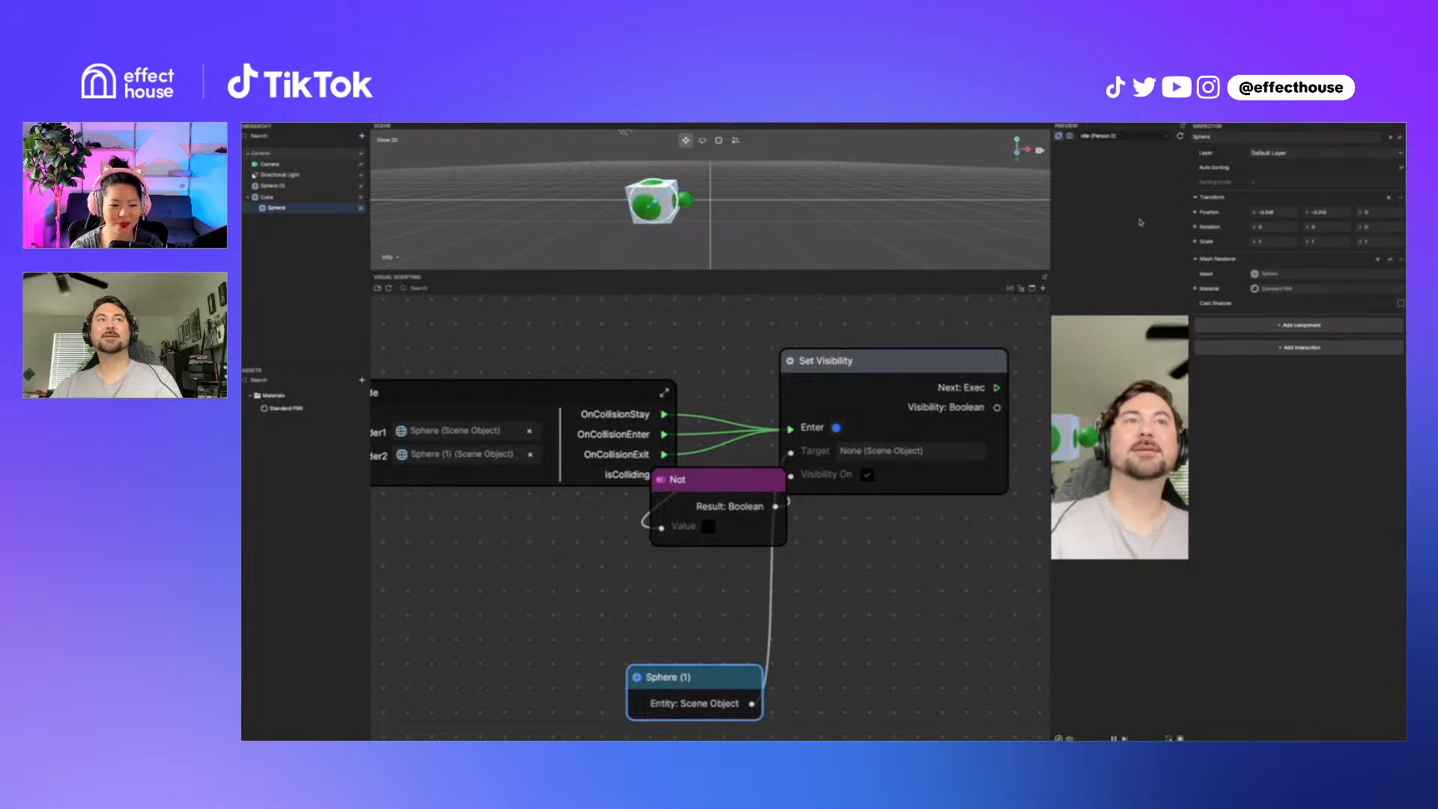
left_click(718, 141)
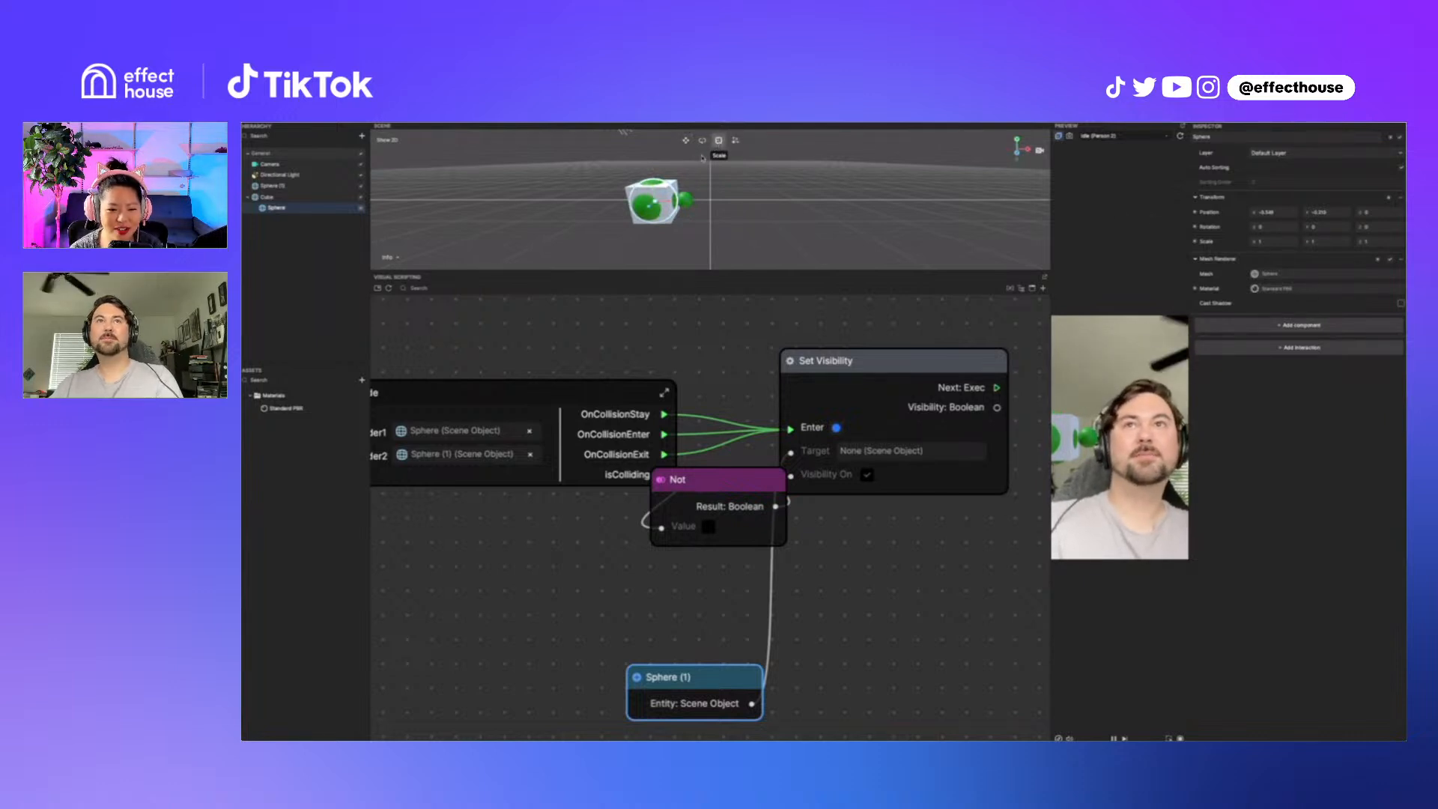
left_click_drag(655, 202, 654, 206)
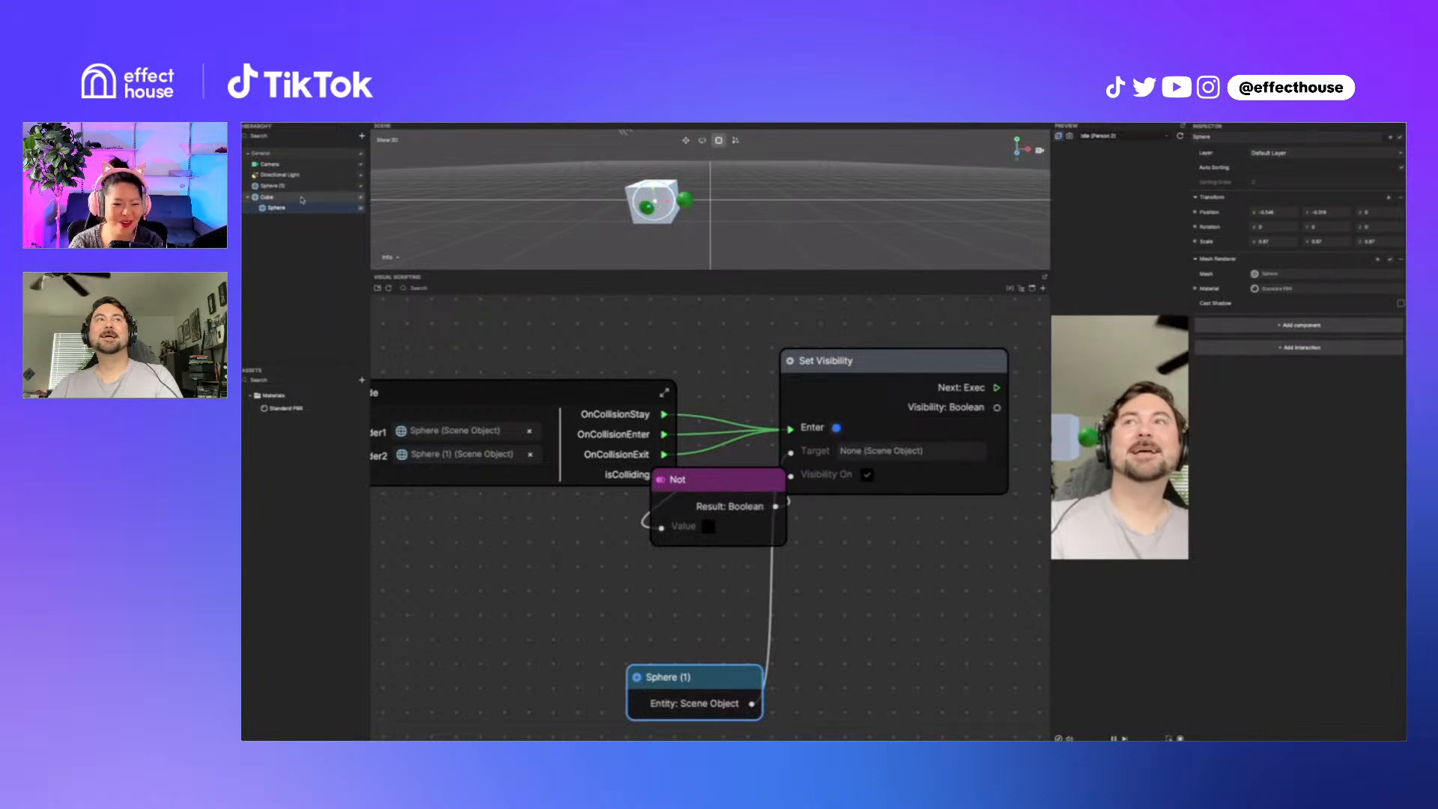
Step: Connect Cube as a scene object to Set Visibility's Target, and move the Cube along X past Sphere (1)
left_click_drag(343, 198, 792, 452)
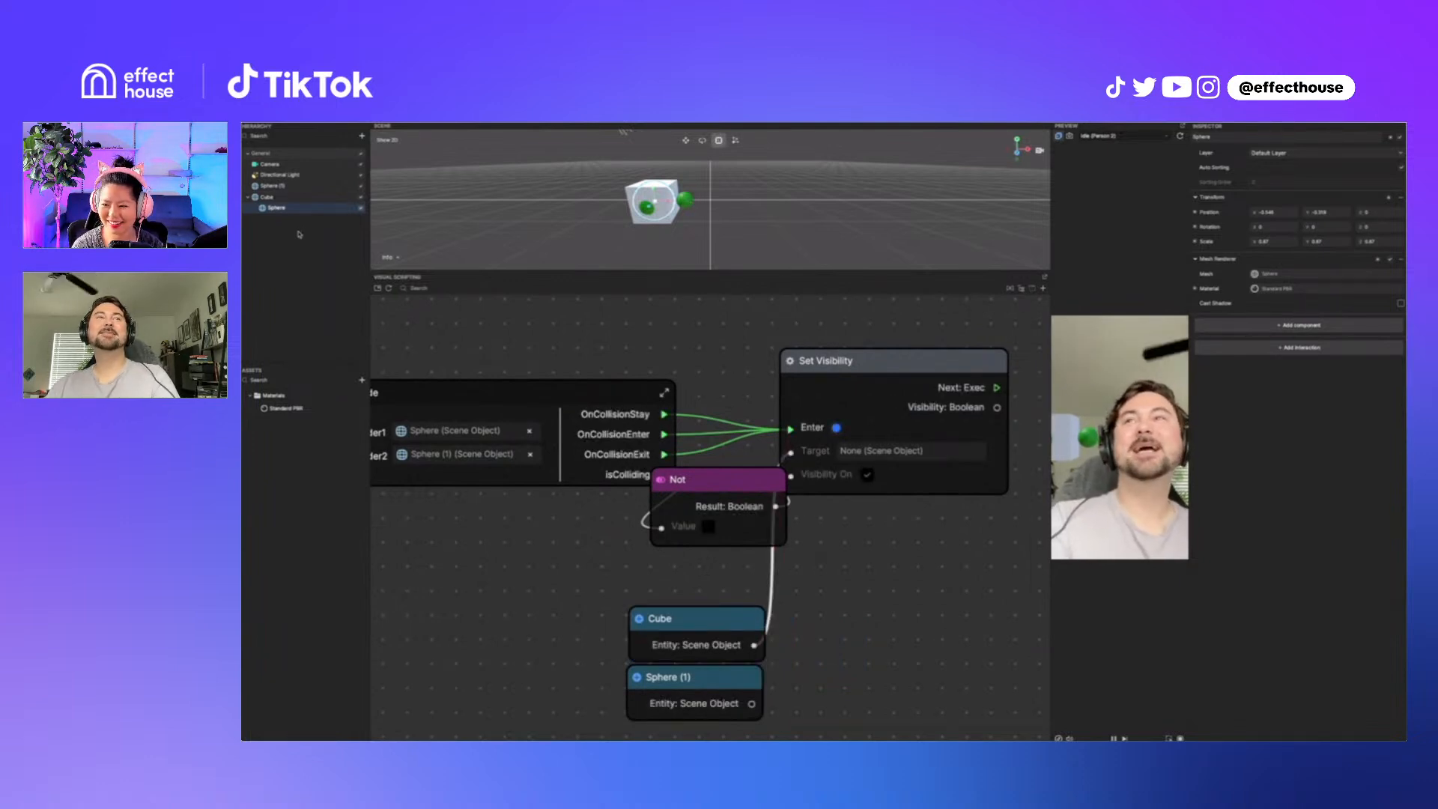
left_click(269, 197)
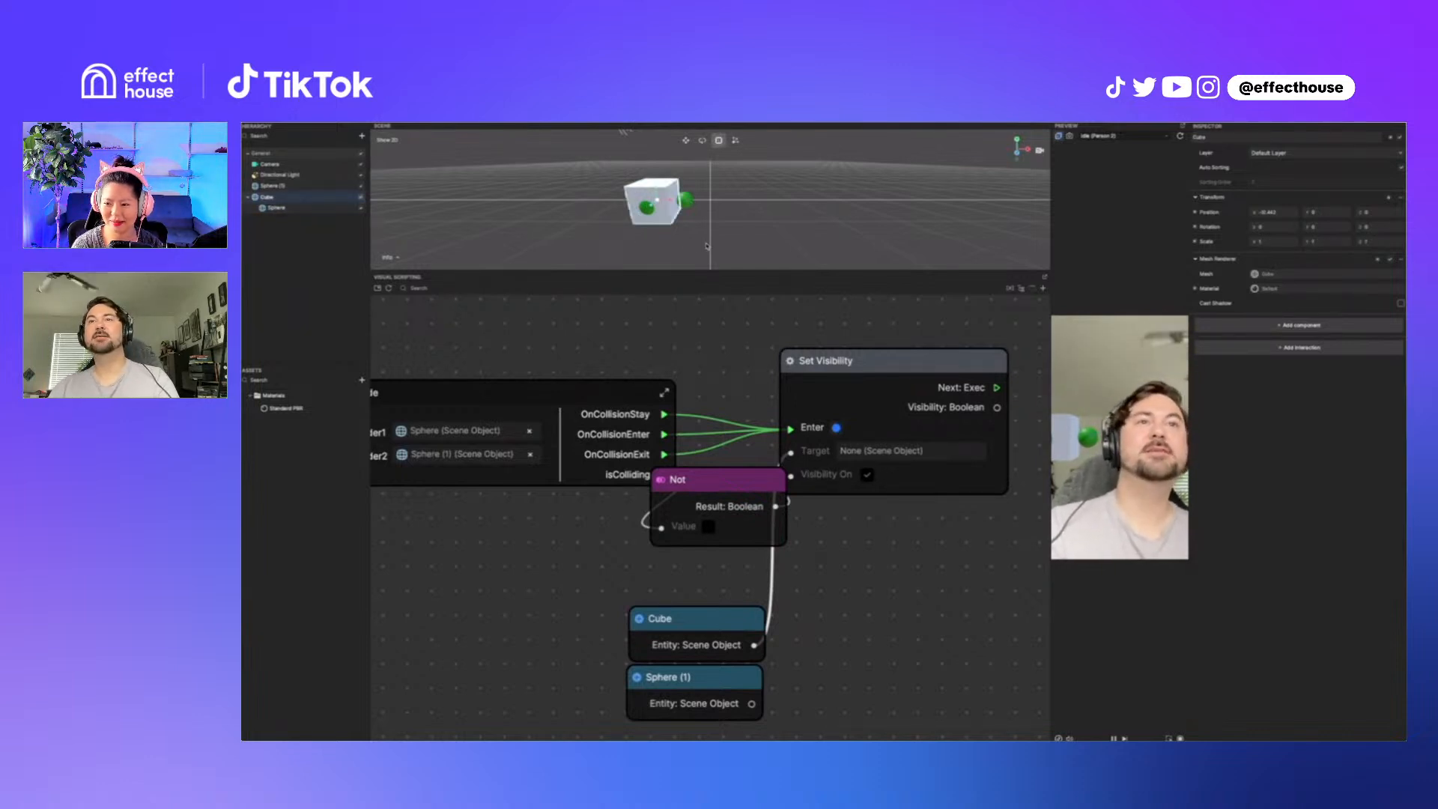
key("w")
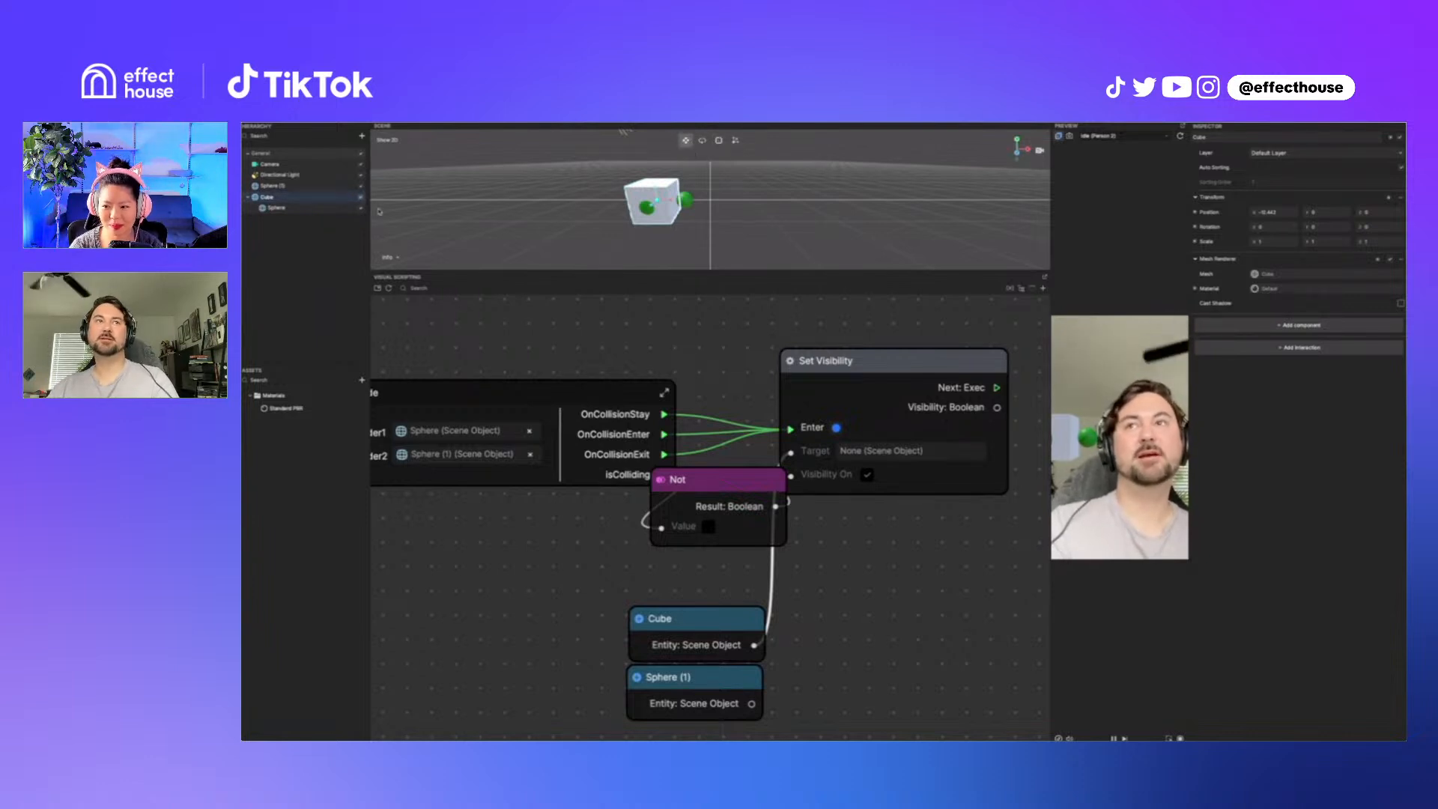
left_click_drag(671, 202, 730, 200)
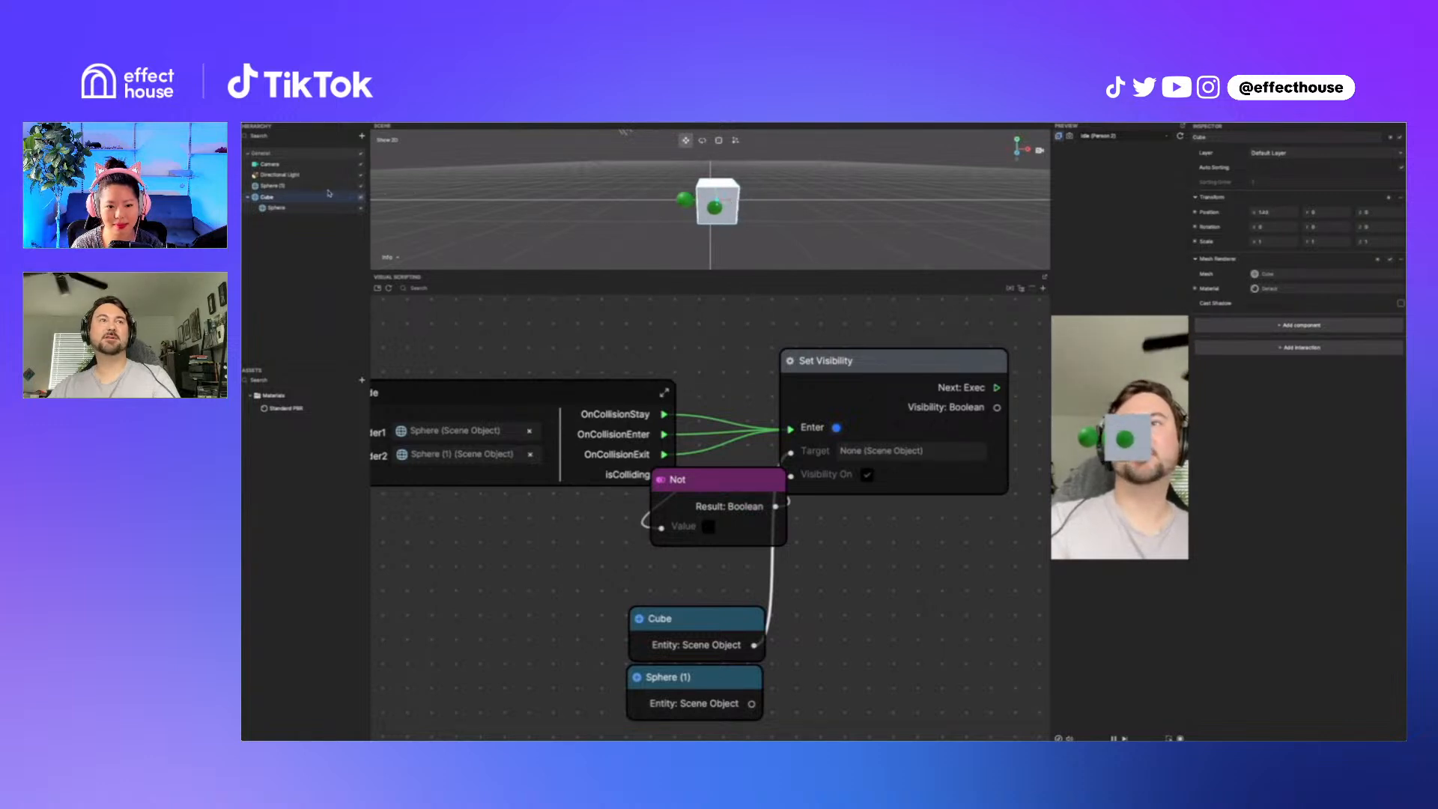
Step: Hide Sphere and Sphere (1), and move the Cube along X to test its visibility on collision
left_click(363, 210)
left_click(361, 187)
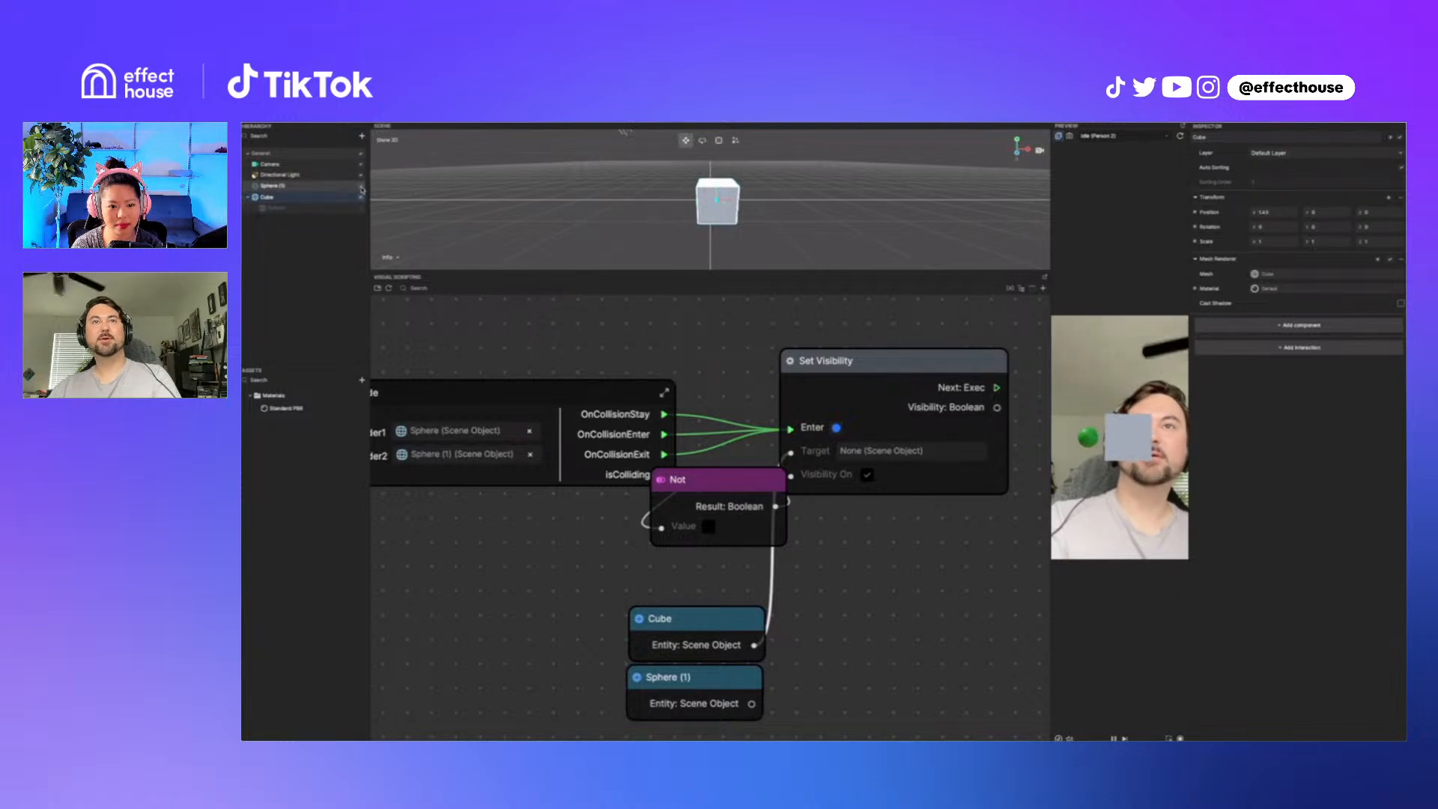
left_click(361, 188)
left_click_drag(731, 200, 730, 201)
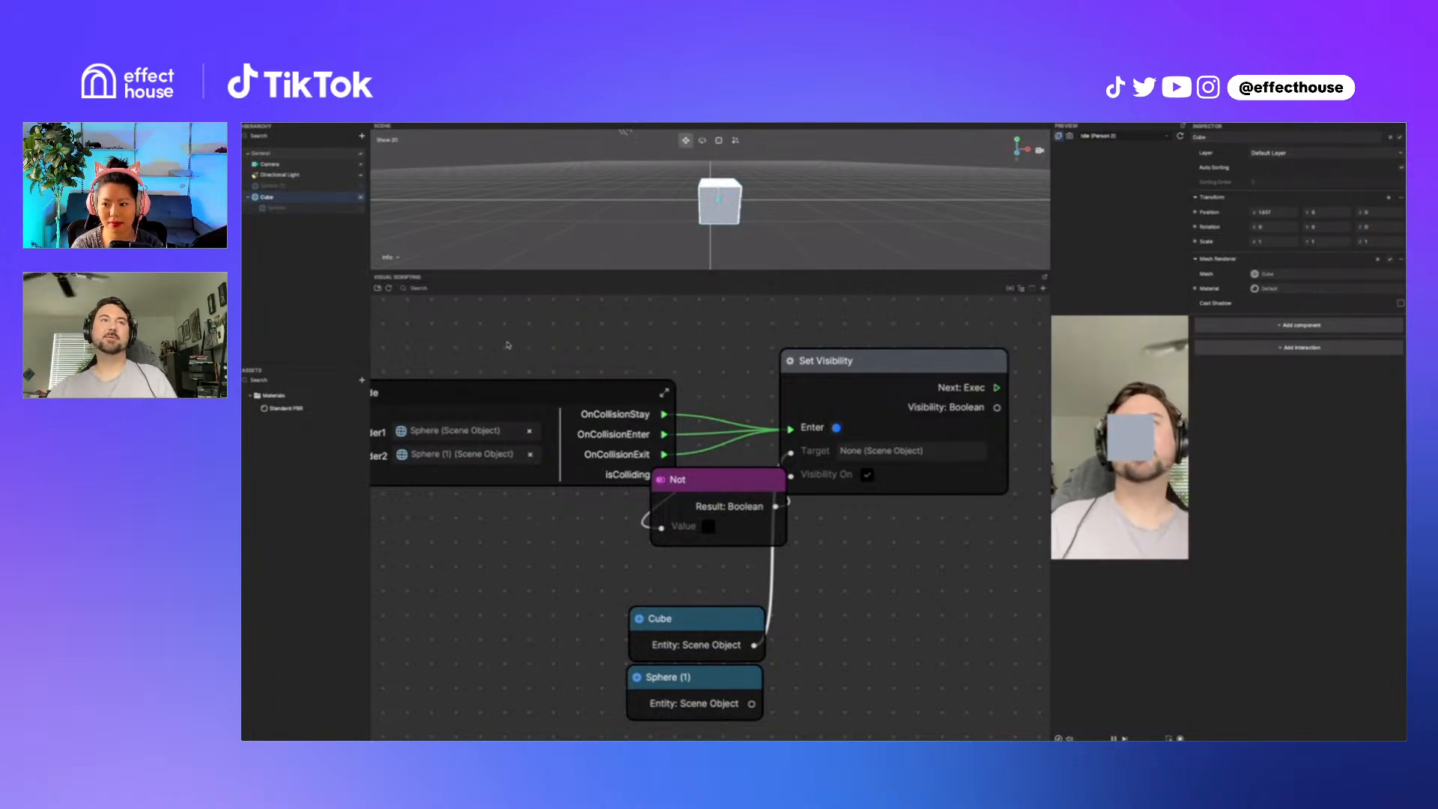
Step: Move the Collide node clear of the Not node and open its subgraph
middle_click_drag(481, 348, 584, 344)
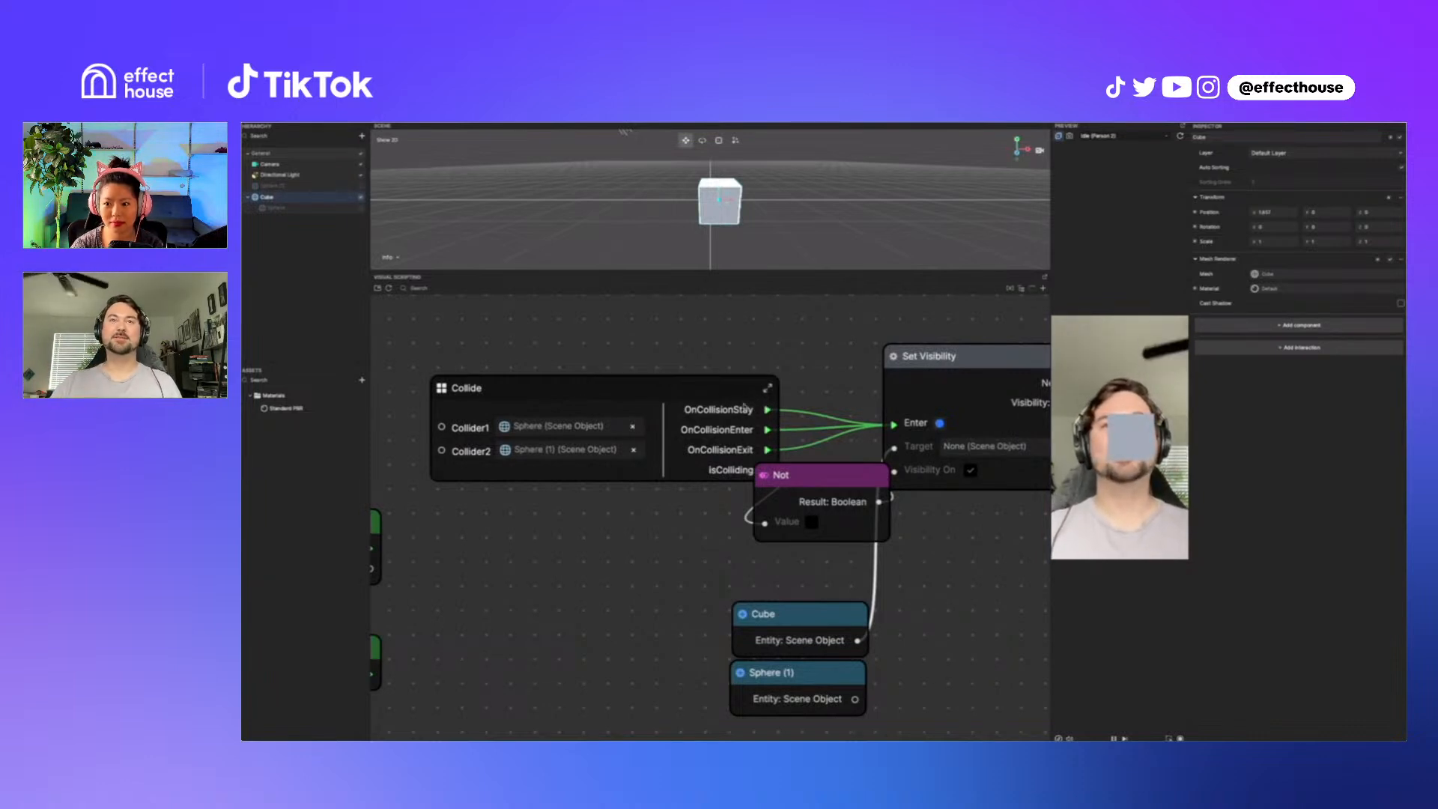
left_click_drag(734, 386, 697, 356)
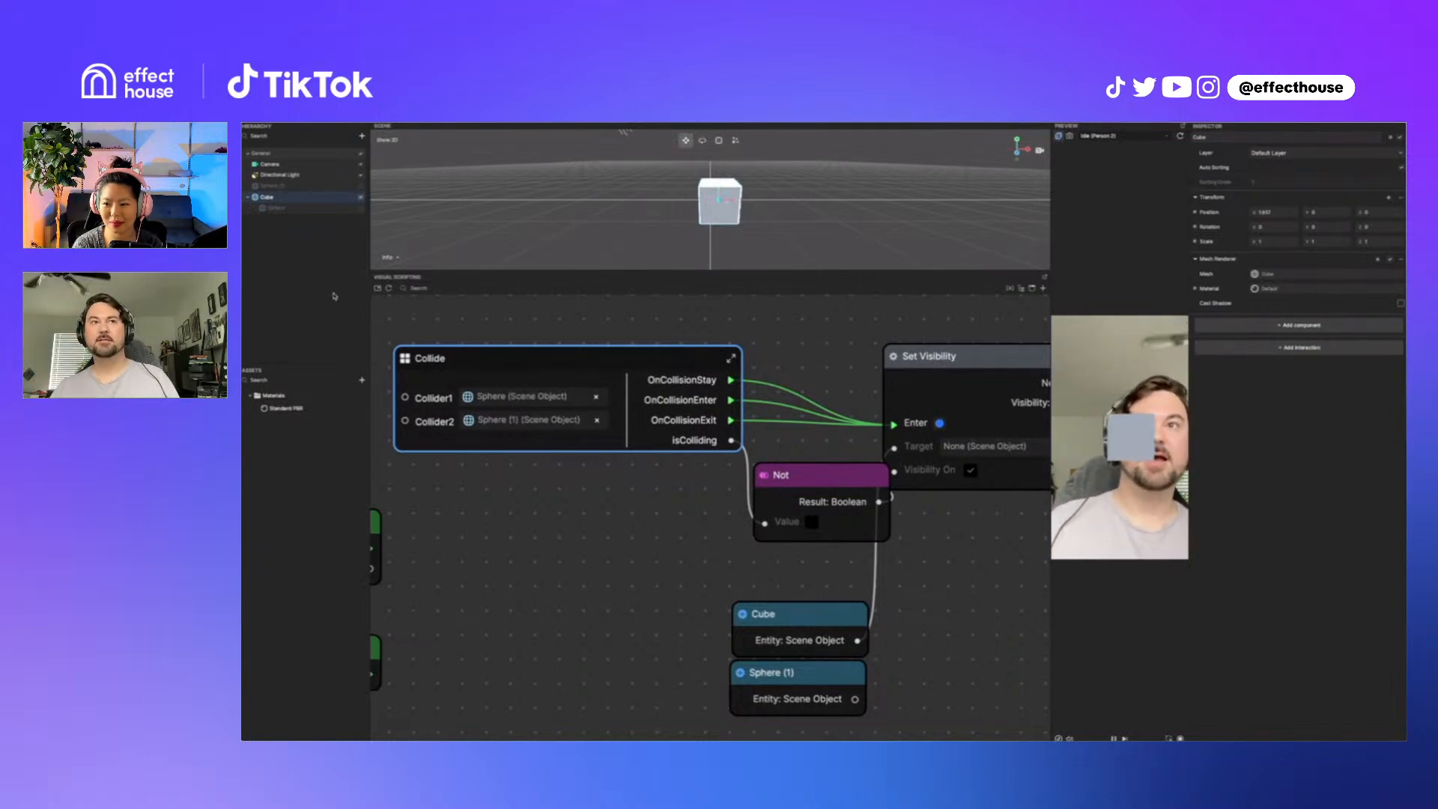
scroll(506, 375, "down", 5)
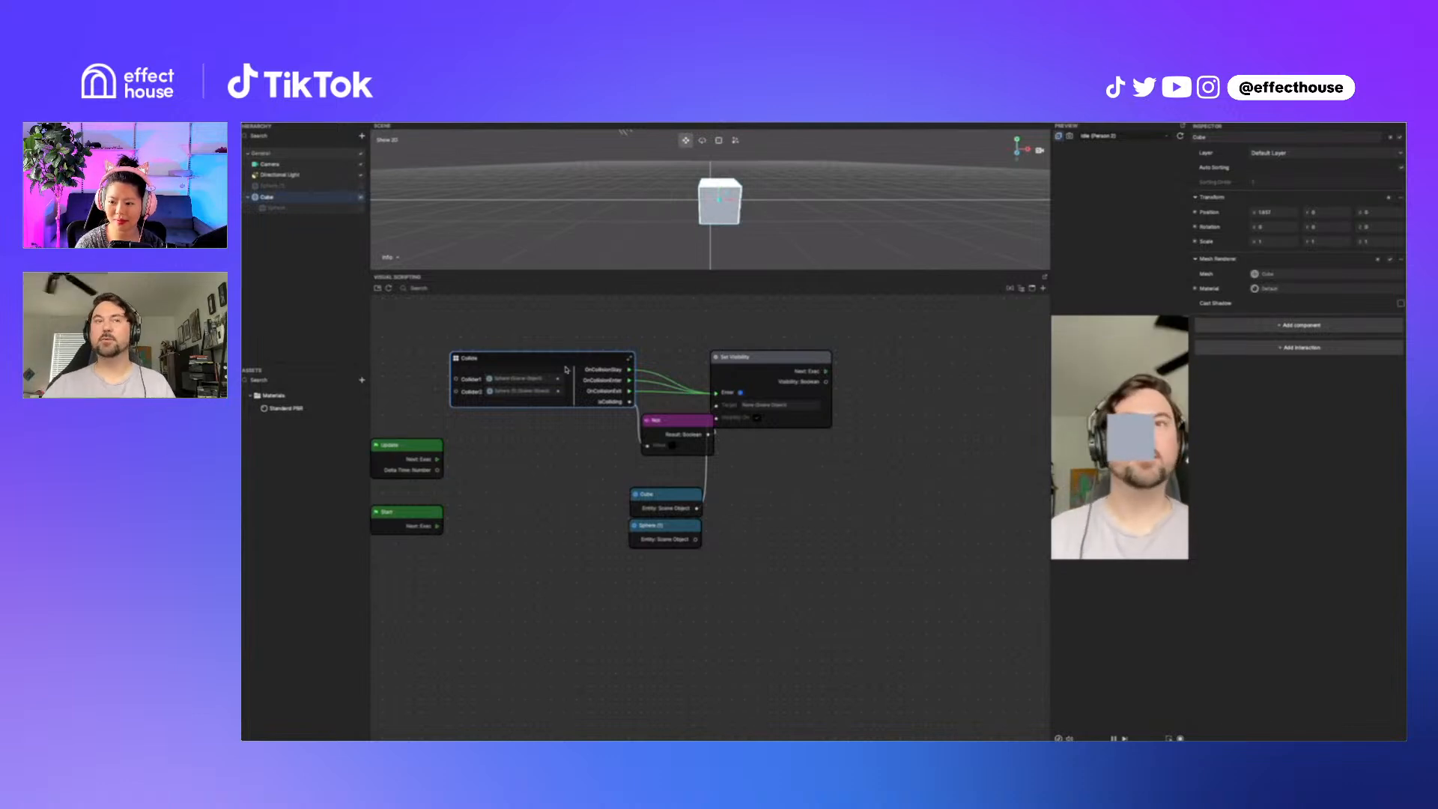
double_click(458, 363)
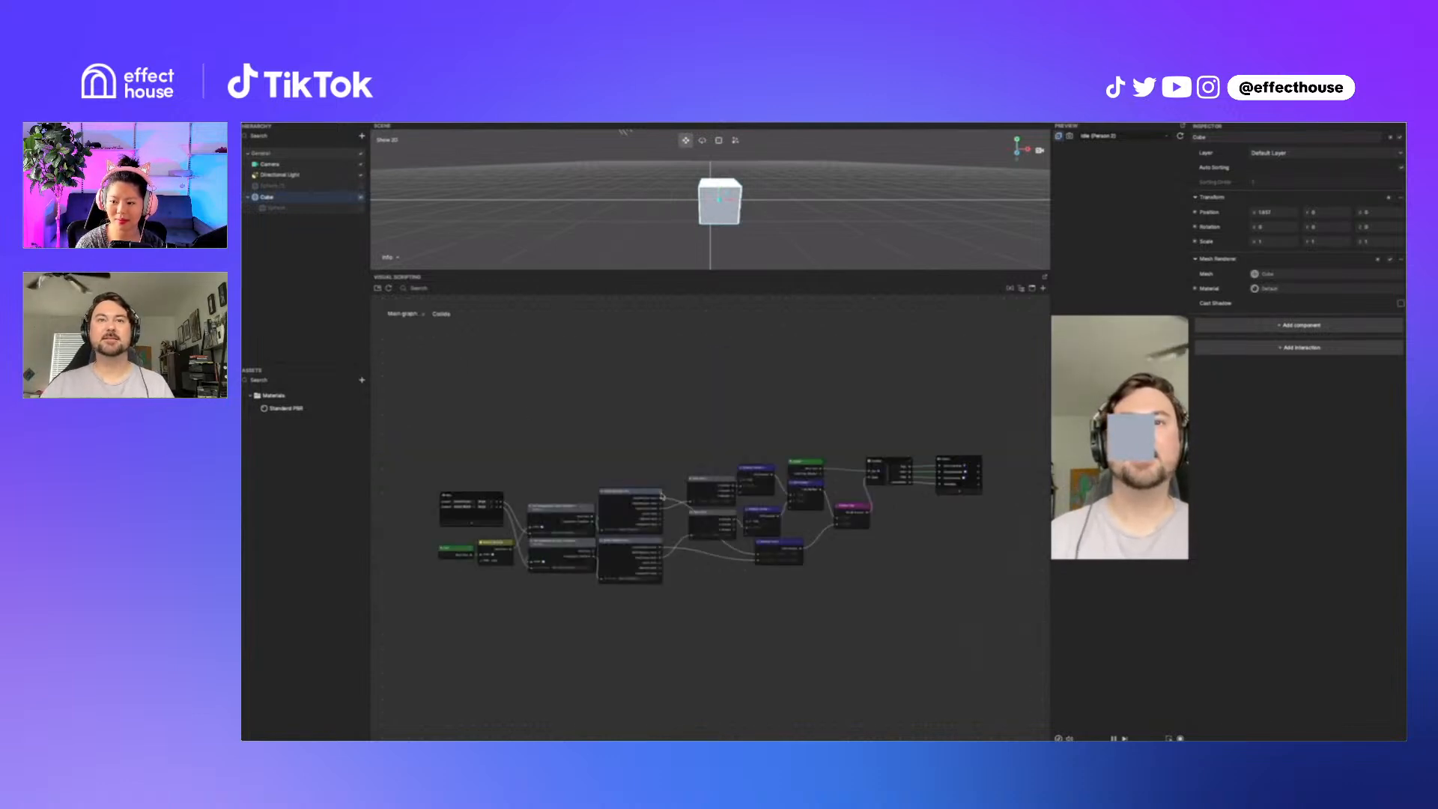
Step: Examine the Collide subgraph from its Input and transform nodes through the distance comparison to SetState and Output, and return to the main graph
scroll(743, 626, "up", 5)
scroll(744, 622, "up", 3)
middle_click_drag(677, 612, 906, 645)
middle_click_drag(794, 644, 877, 655)
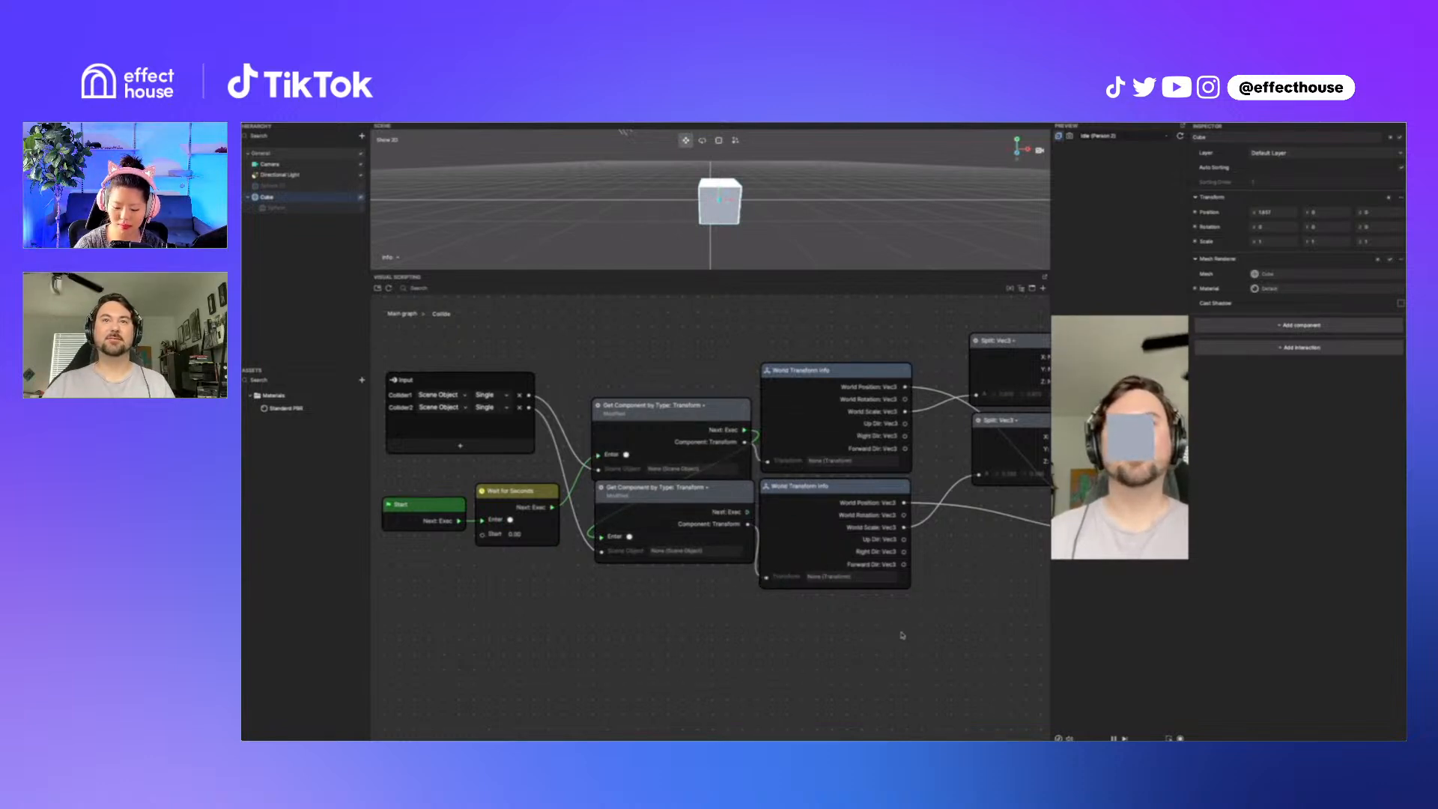
middle_click_drag(902, 632, 471, 645)
middle_click_drag(829, 594, 642, 645)
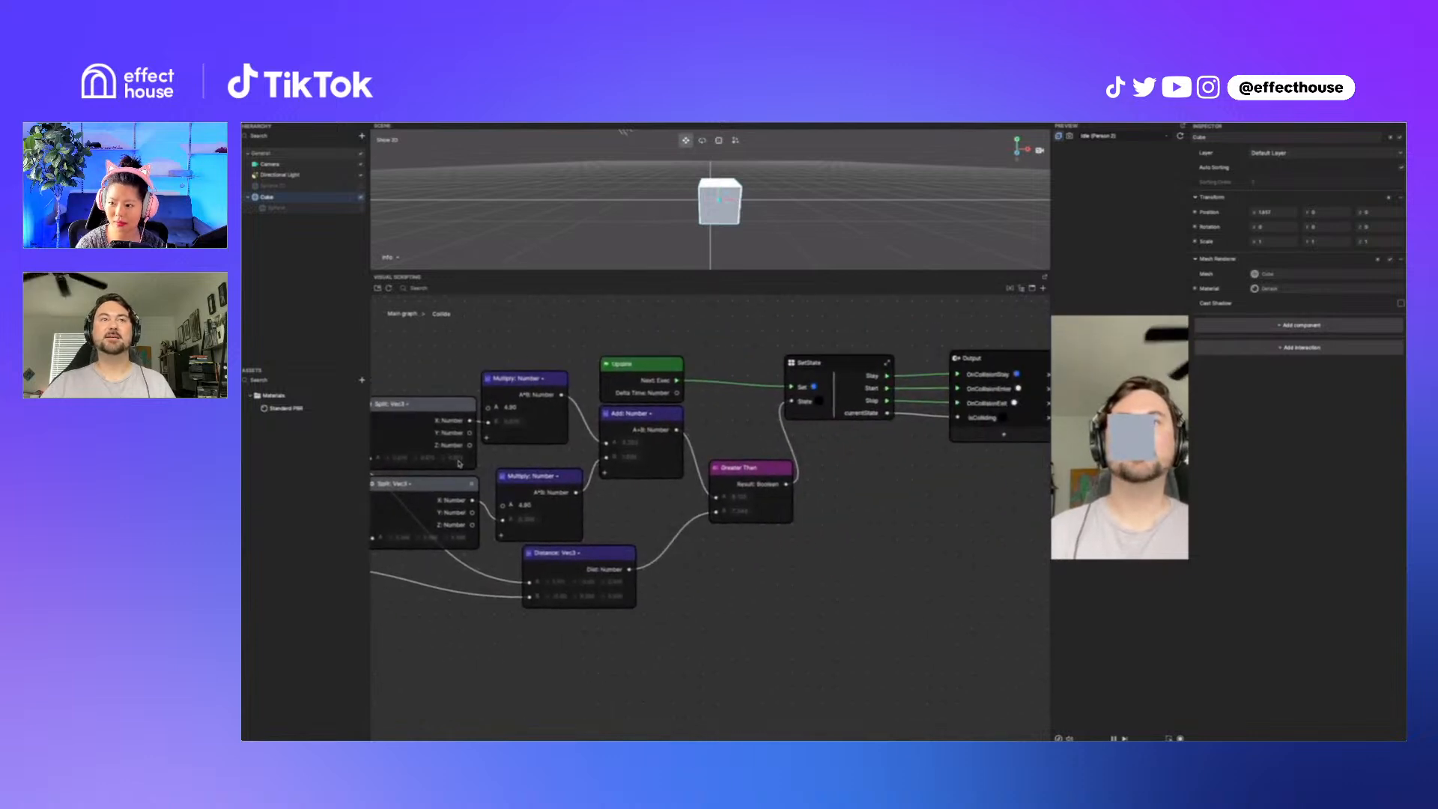
middle_click_drag(766, 542, 777, 557)
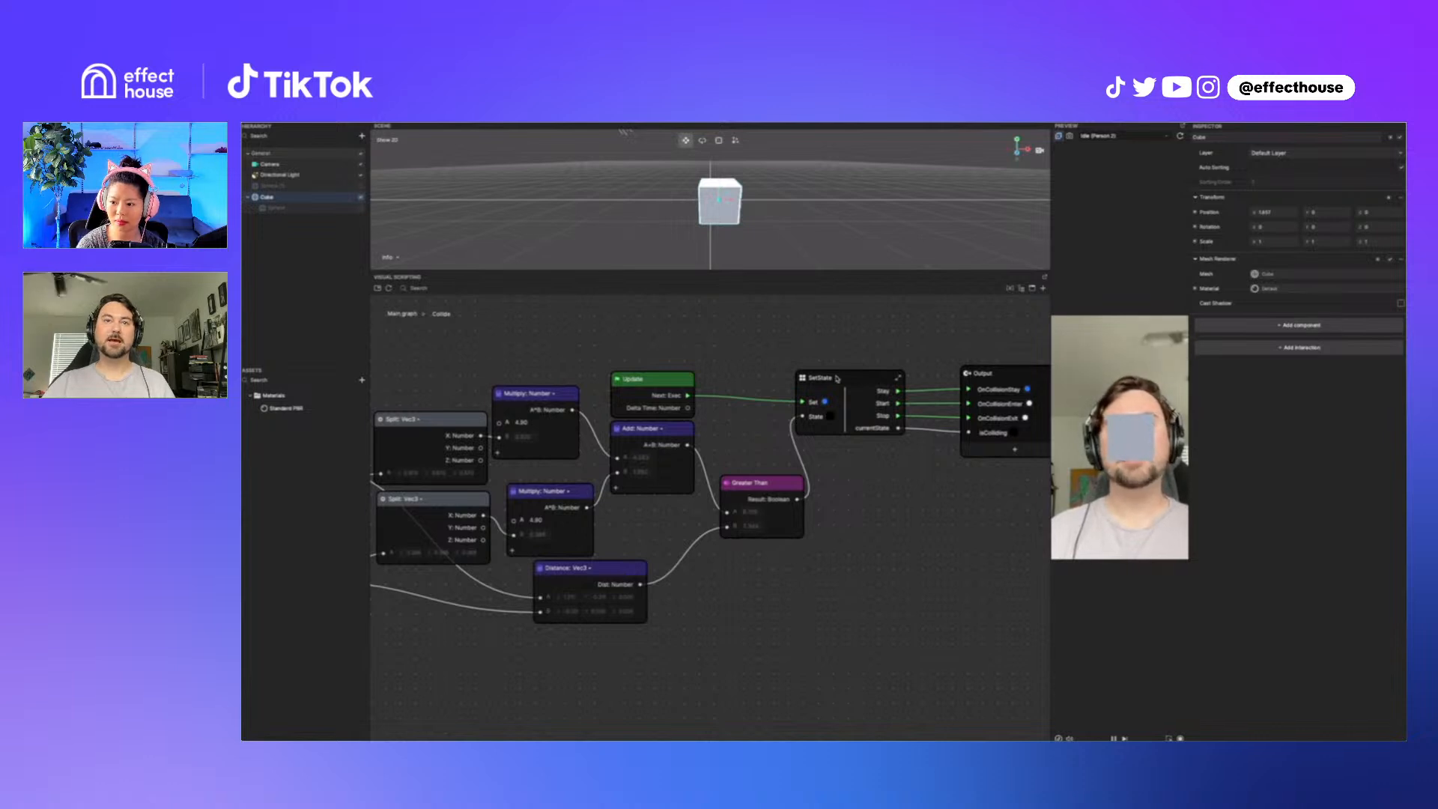
left_click_drag(838, 383, 842, 378)
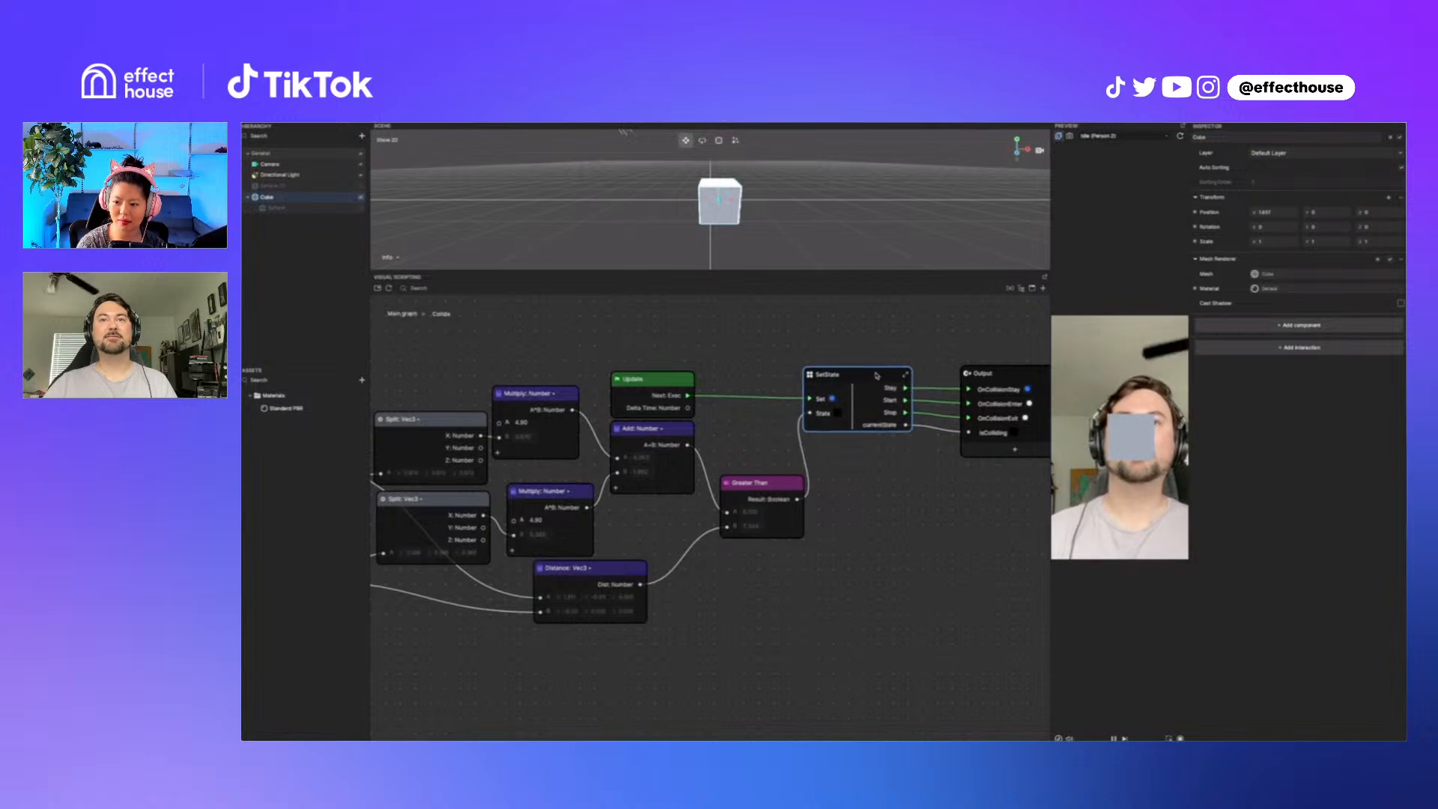
scroll(880, 377, "up", 2)
scroll(878, 376, "up", 2)
middle_click_drag(890, 553, 593, 565)
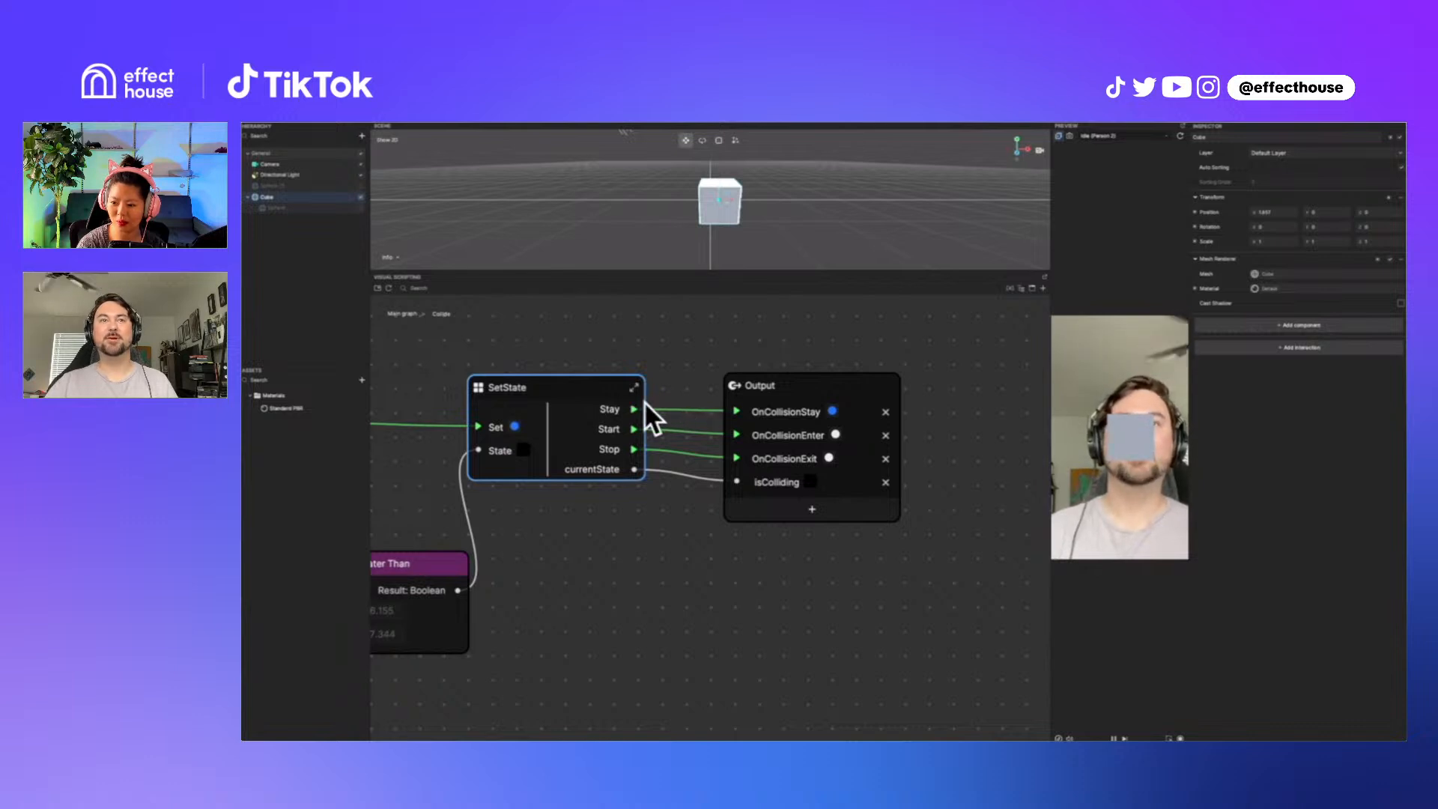
scroll(656, 505, "down", 4)
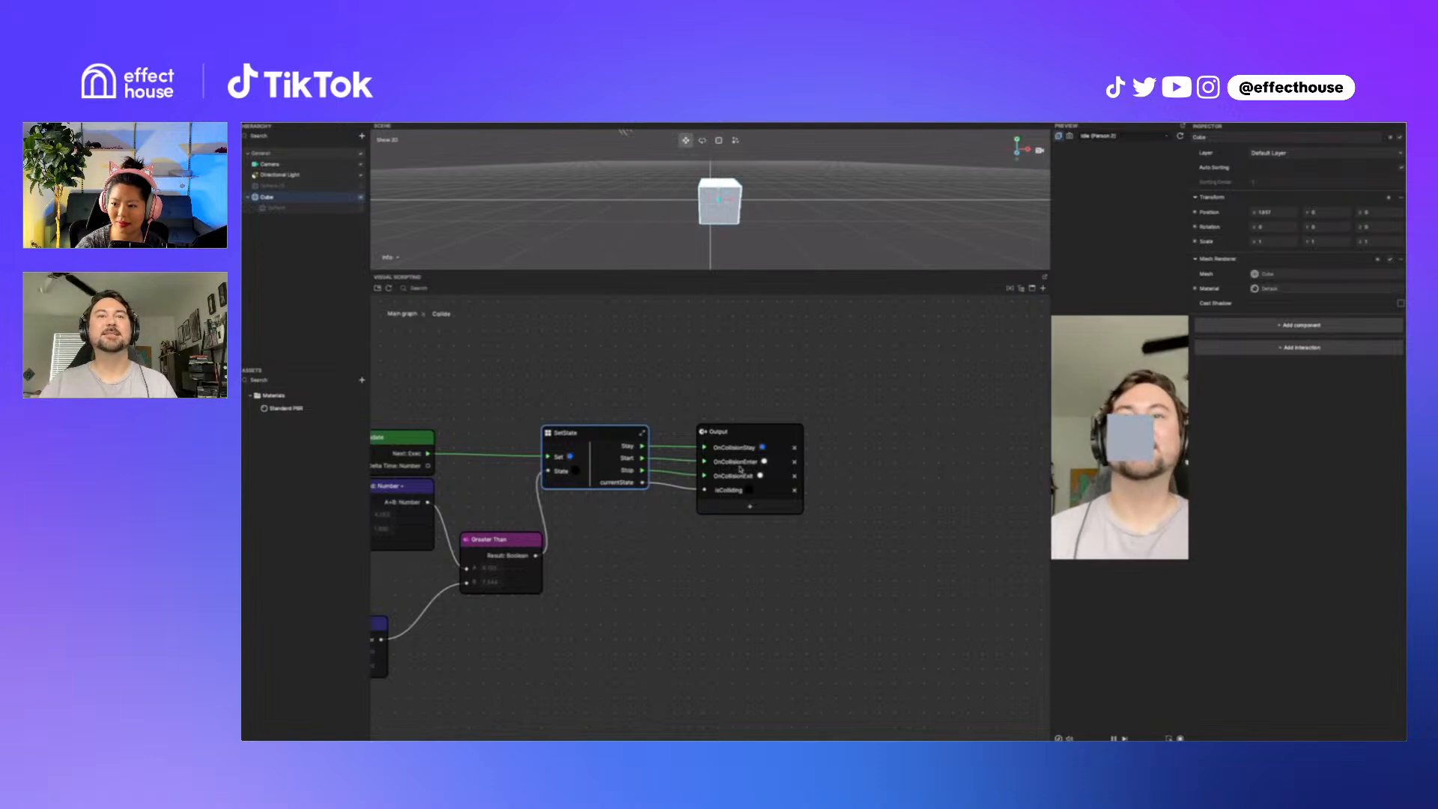
left_click(399, 315)
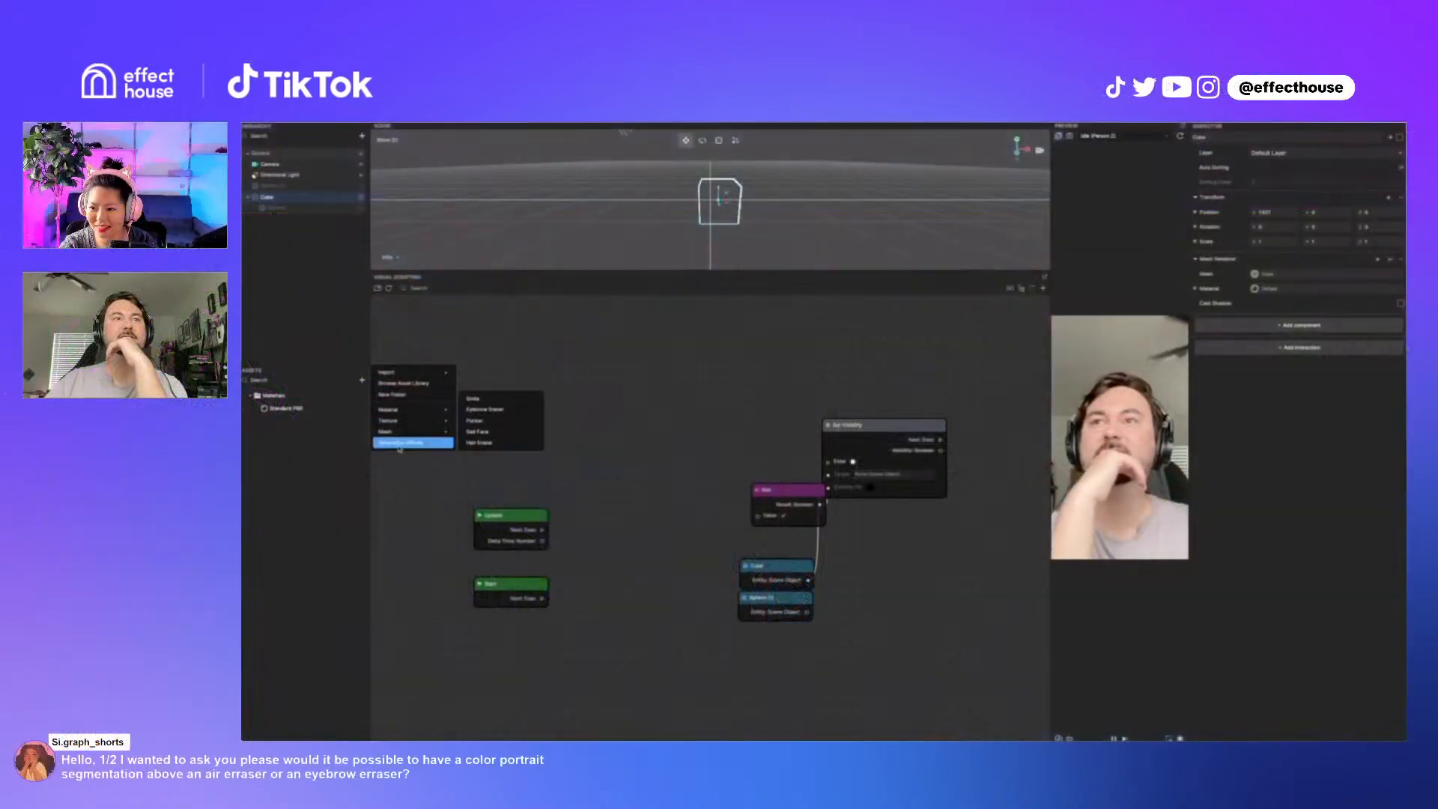
Step: Create a Portrait segmentation texture in the project's assets
mouse_move(412, 421)
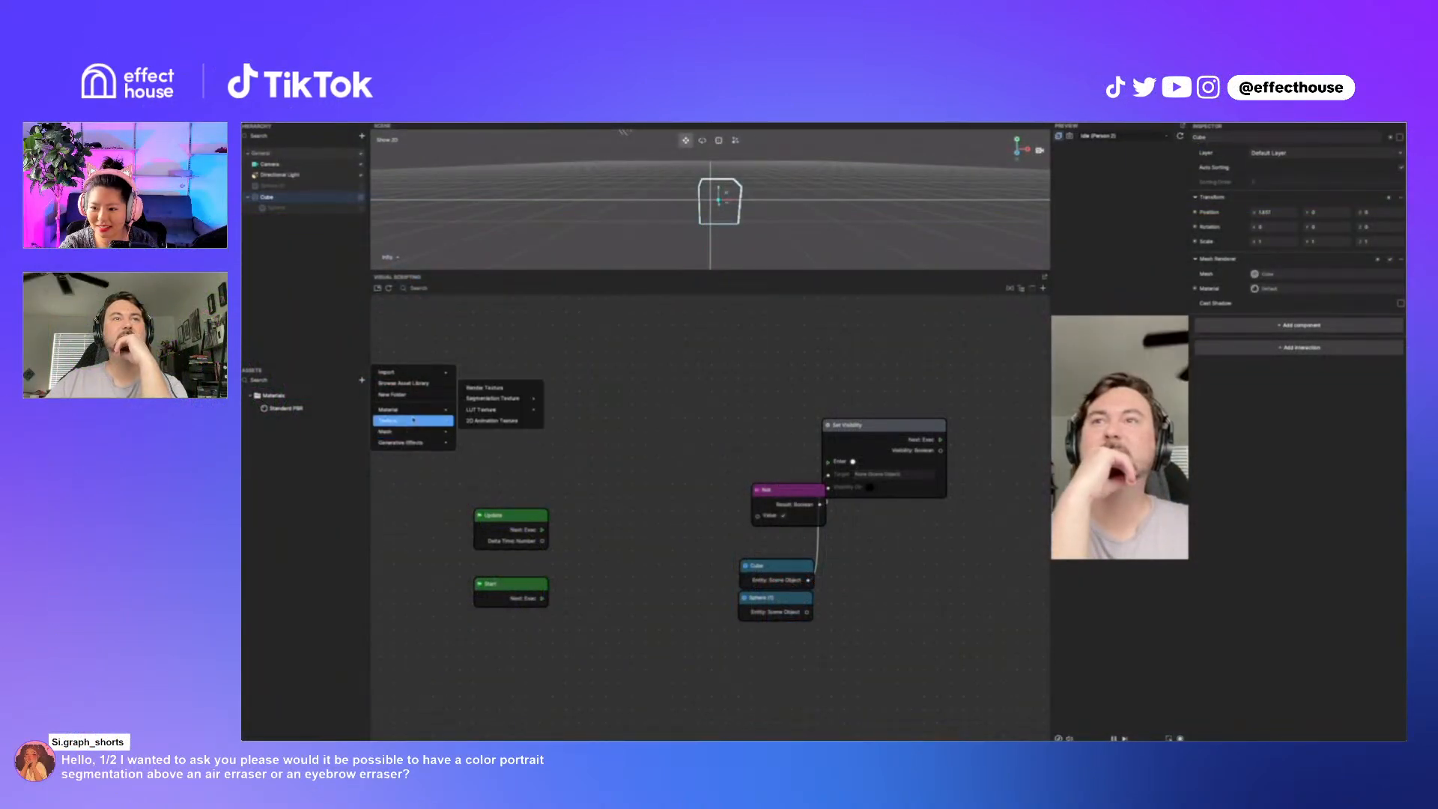
mouse_move(507, 404)
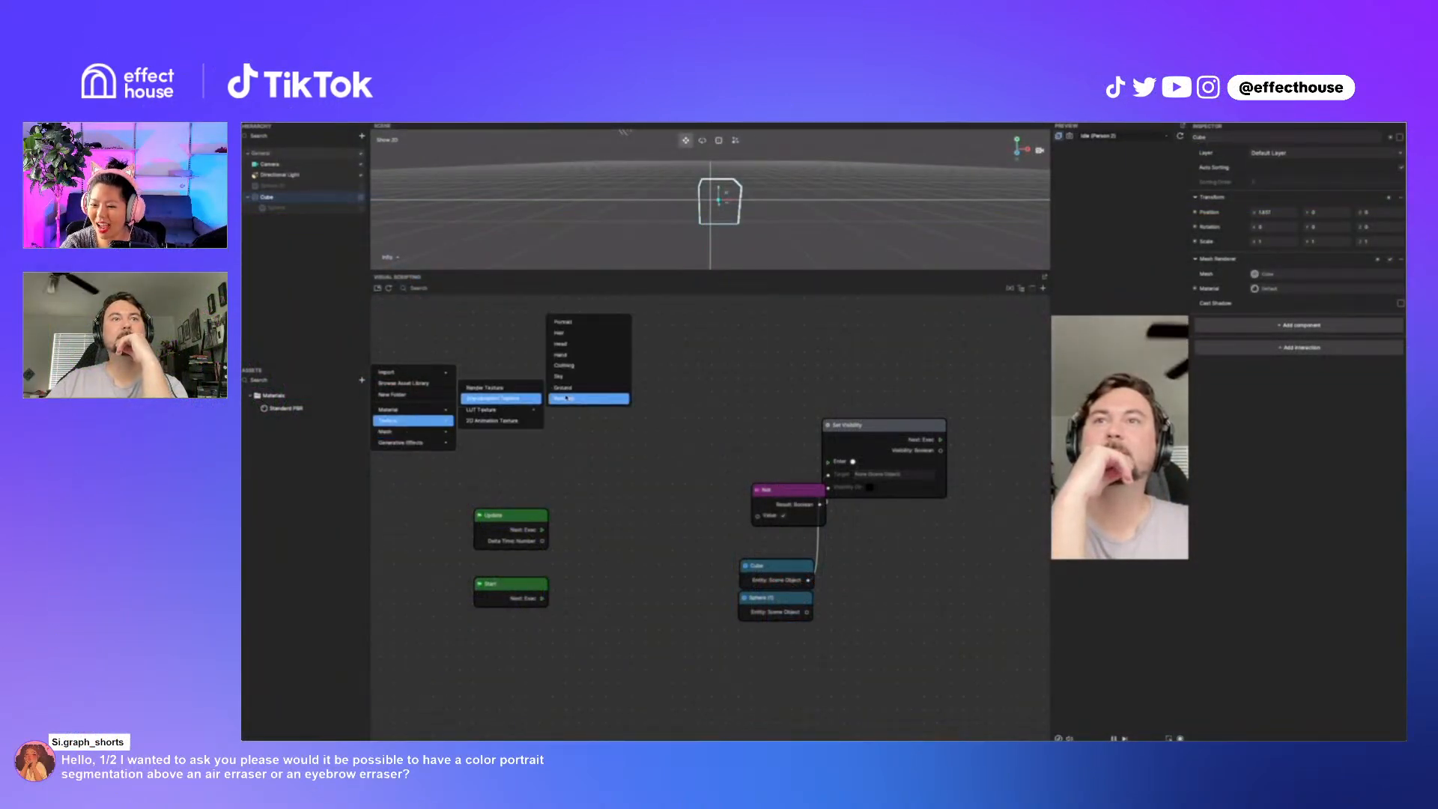
left_click(583, 324)
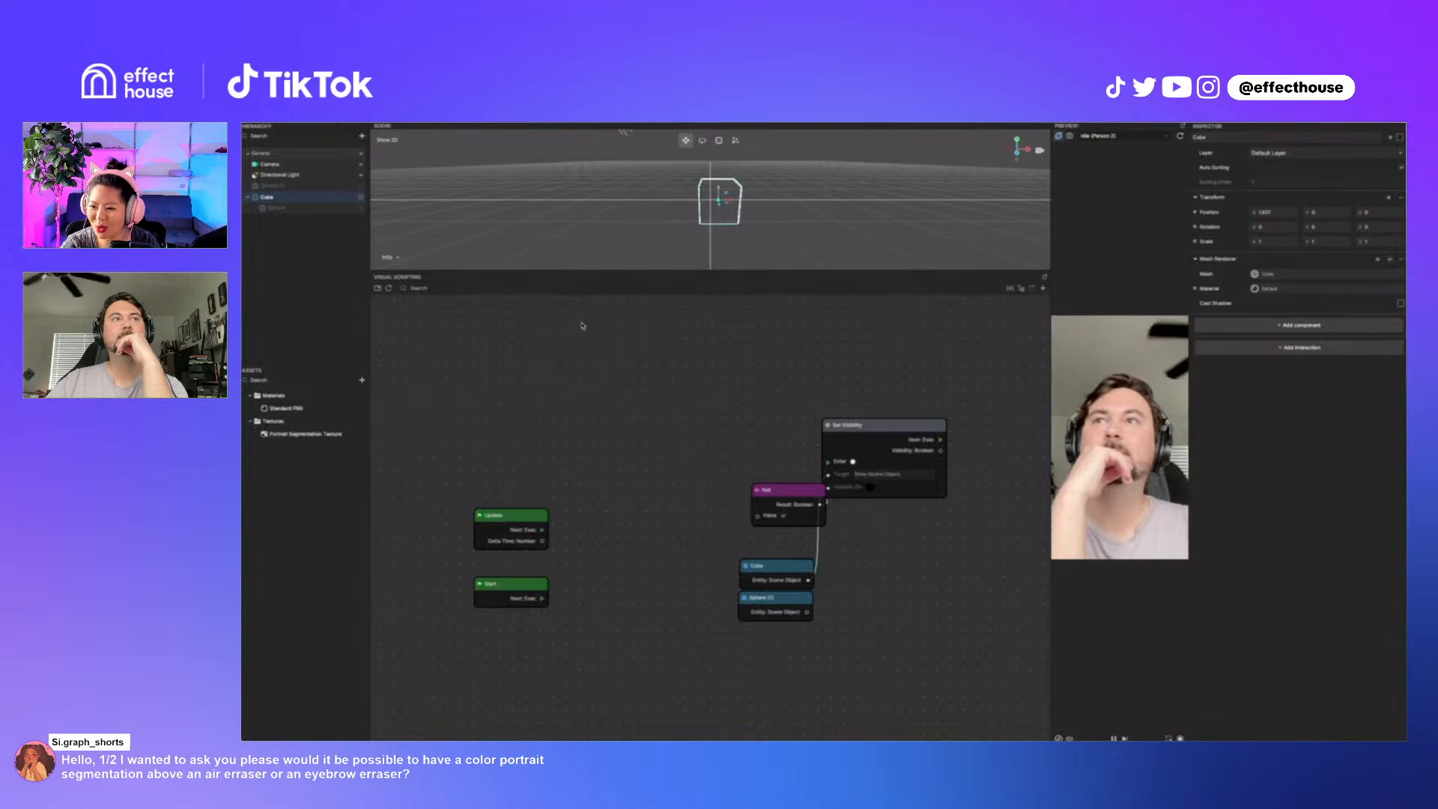
Step: Add an Eyebrow Eraser generative effect to the scene
left_click(361, 137)
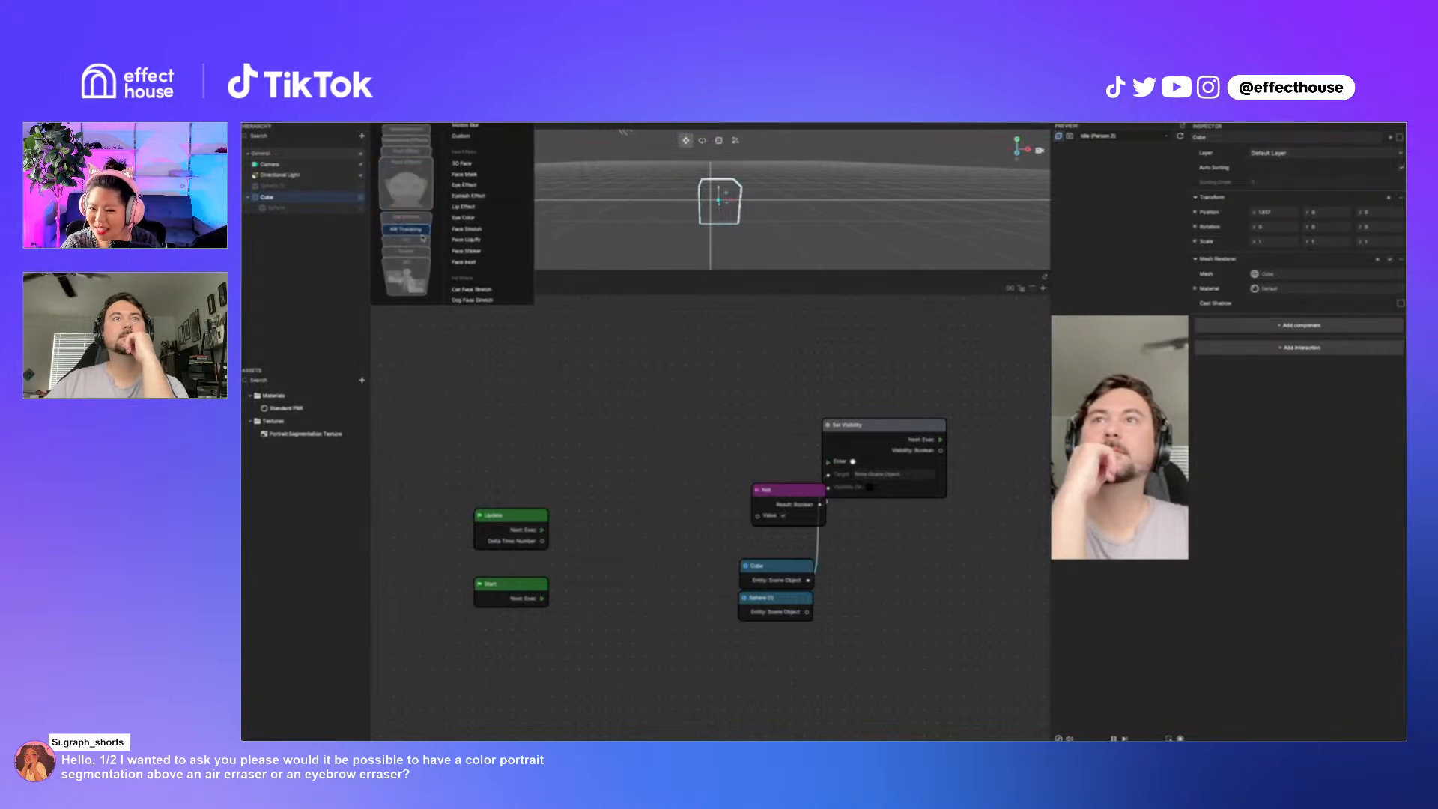
mouse_move(421, 251)
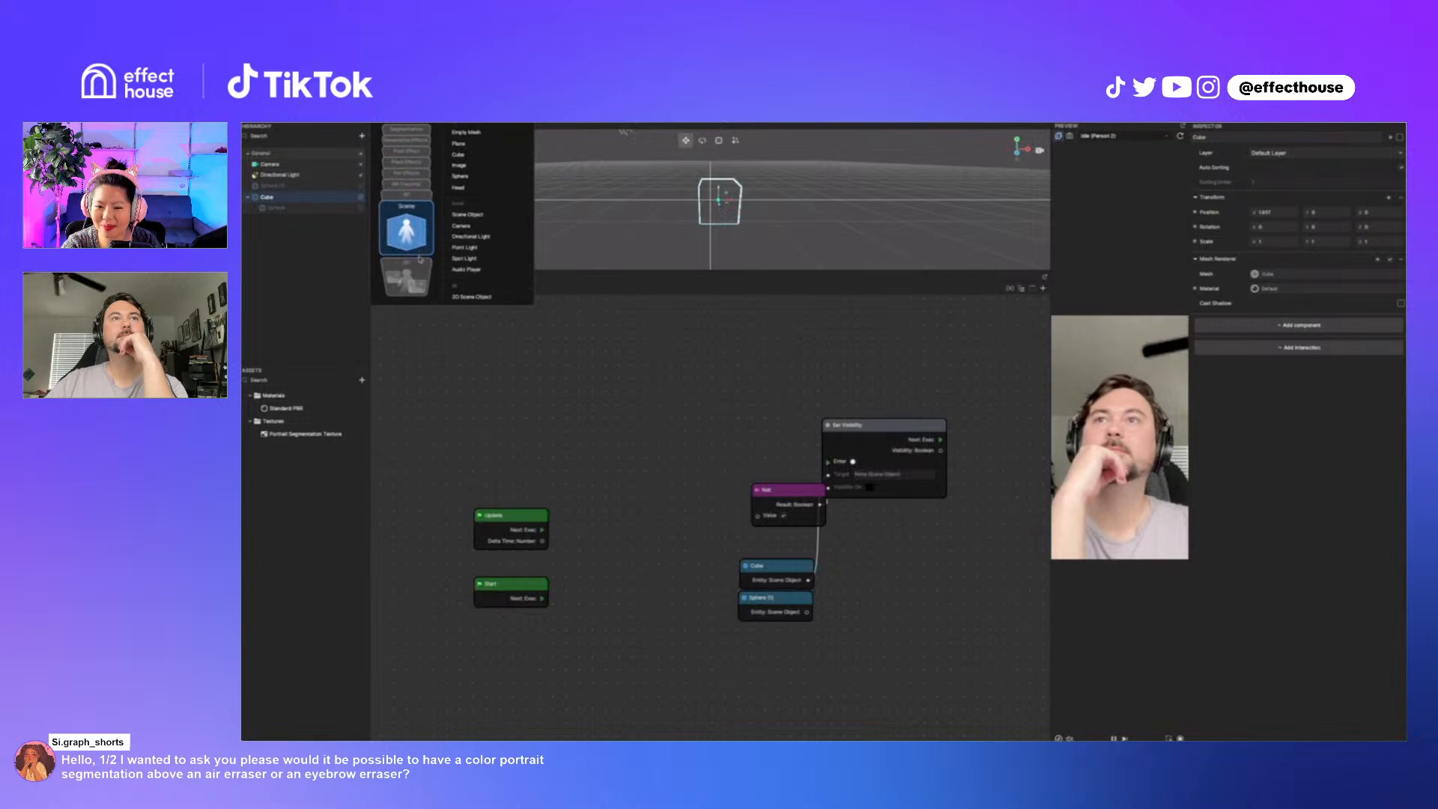
mouse_move(413, 177)
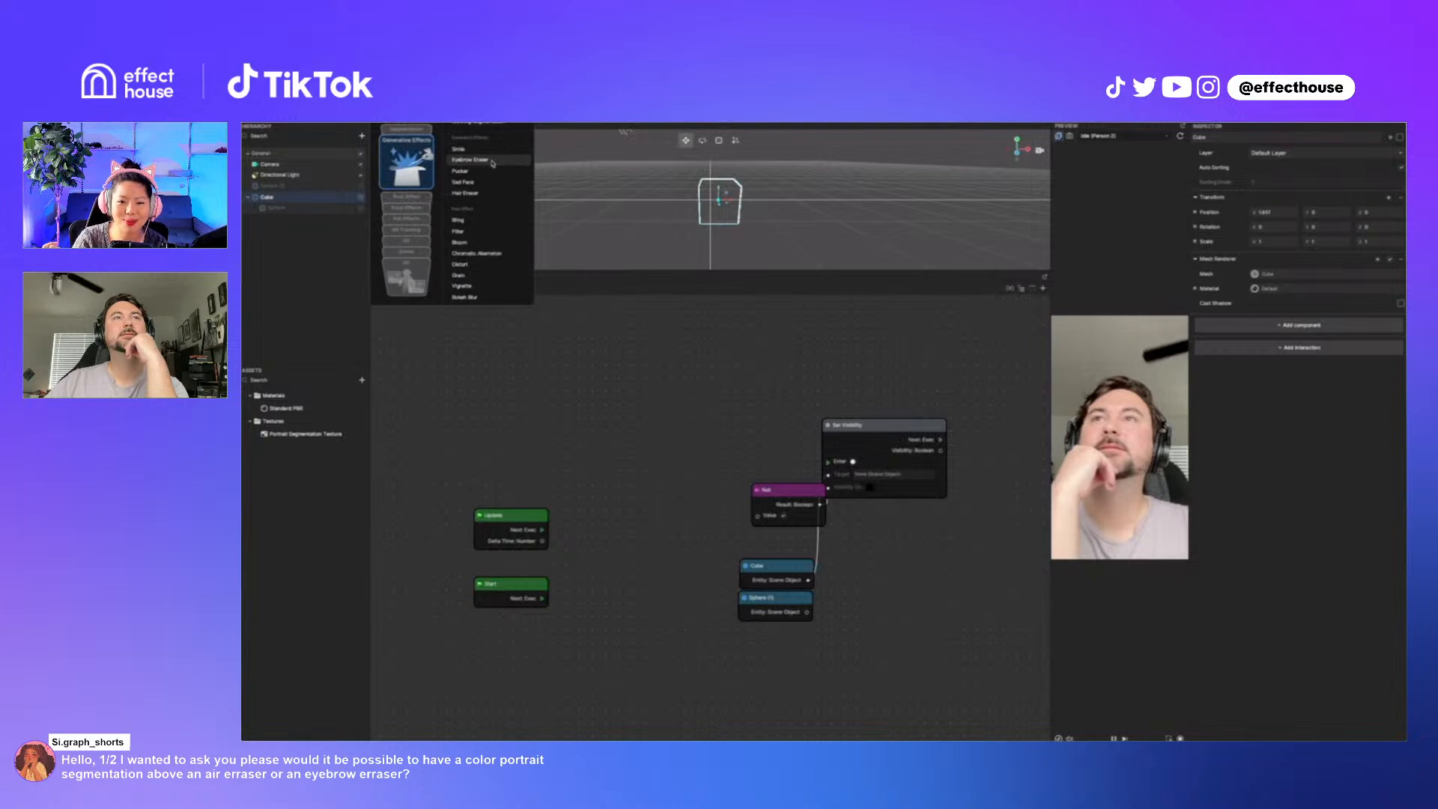
left_click(471, 160)
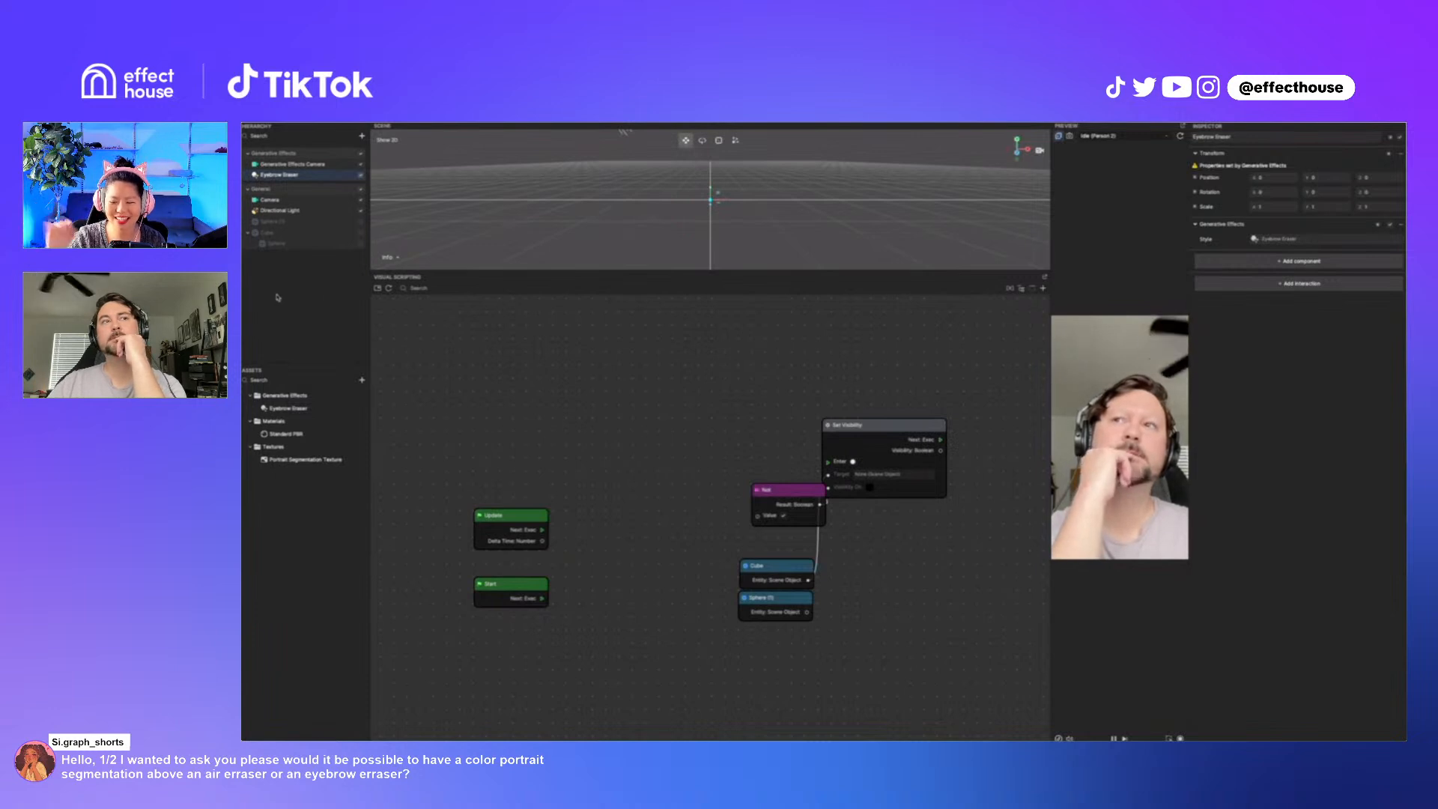
Step: Add a 2D Screen Image and move it sideways off the portrait in the scene view
left_click(362, 136)
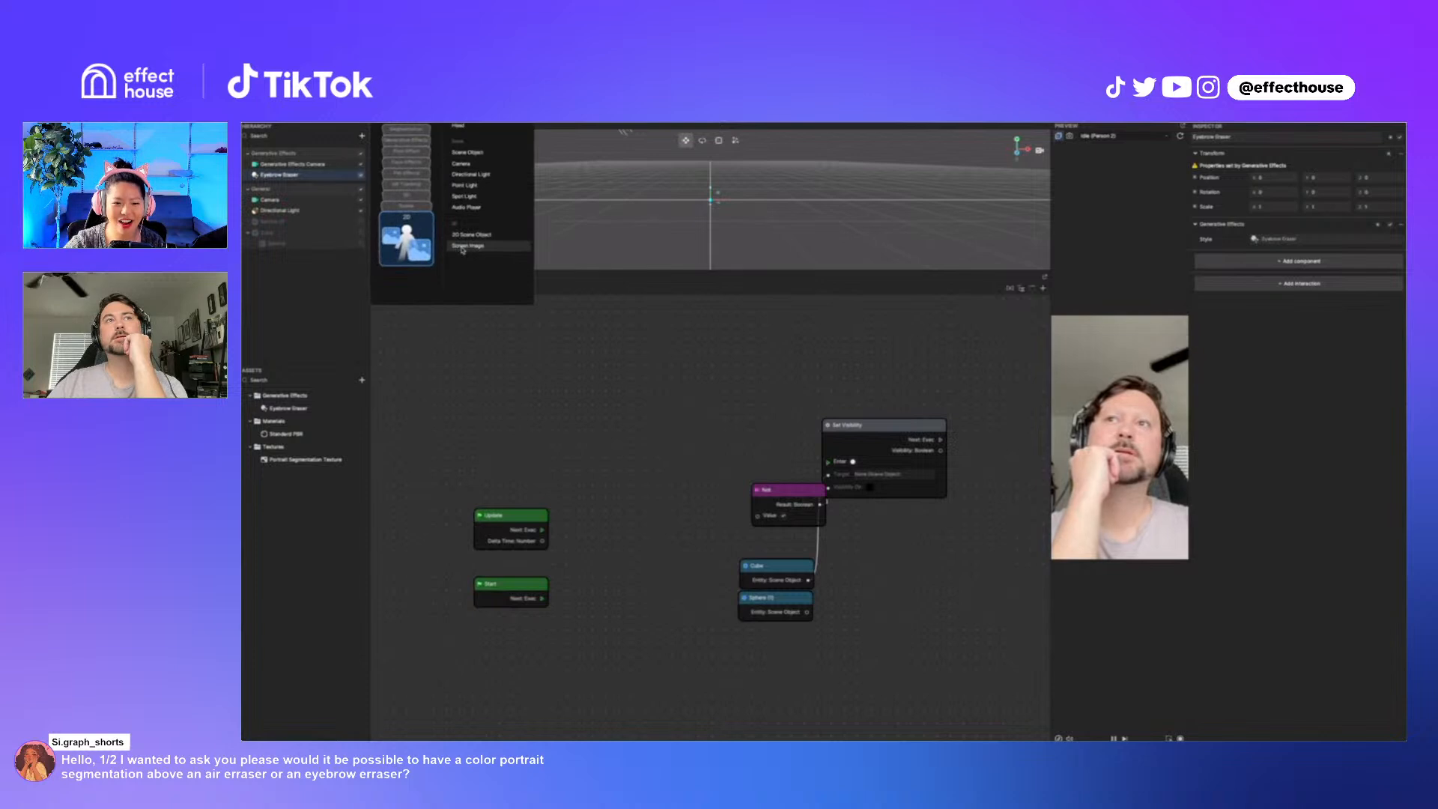
left_click(462, 249)
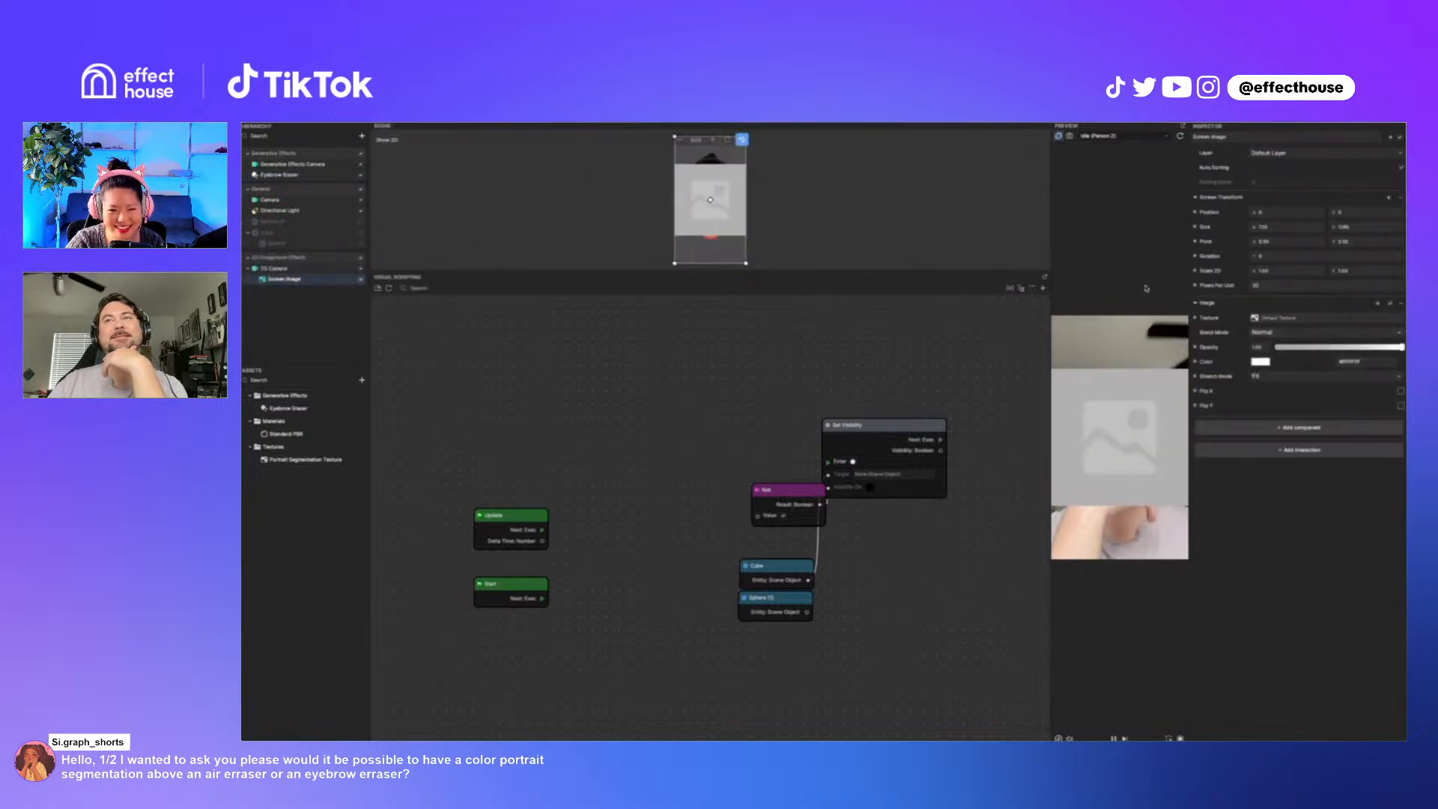
left_click_drag(698, 215, 628, 214)
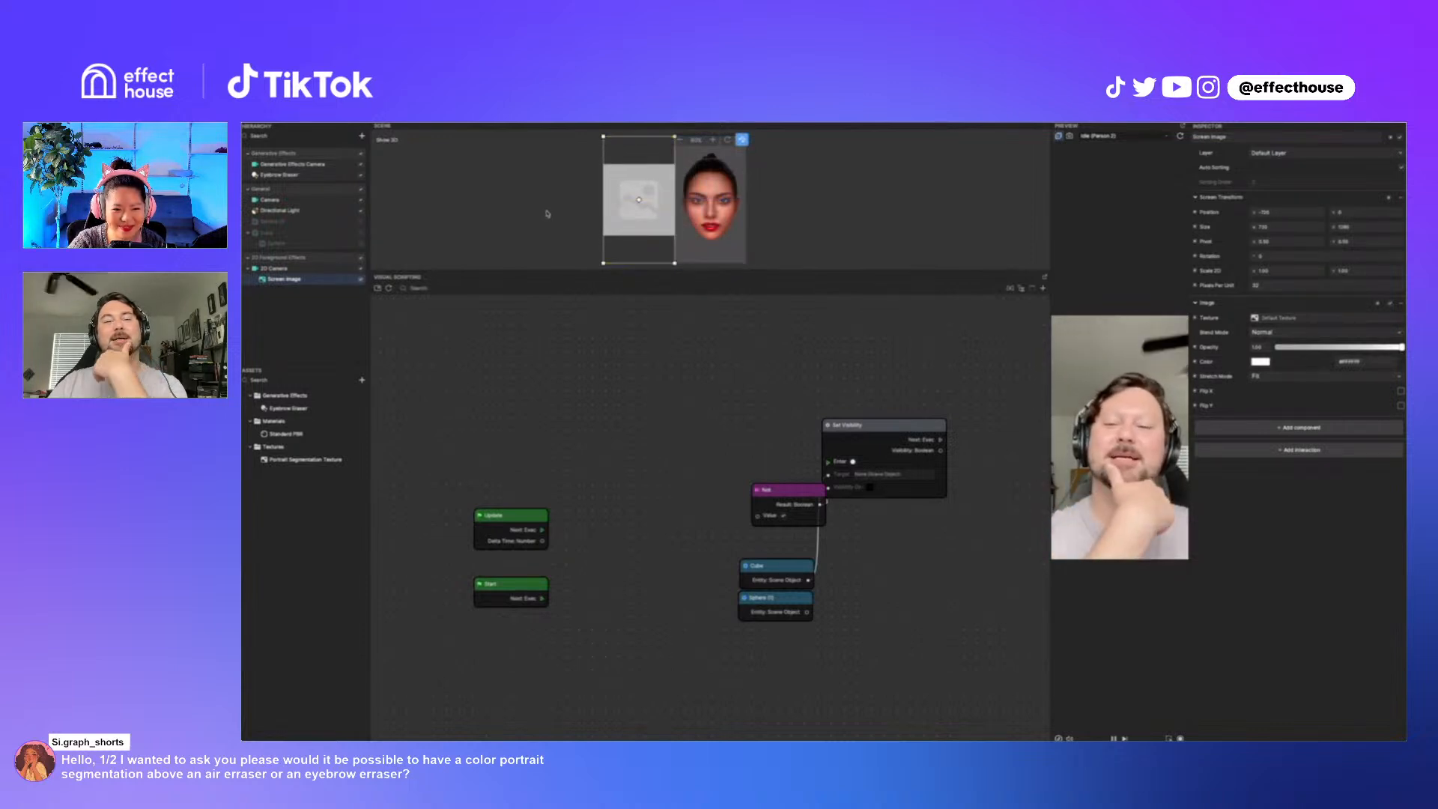
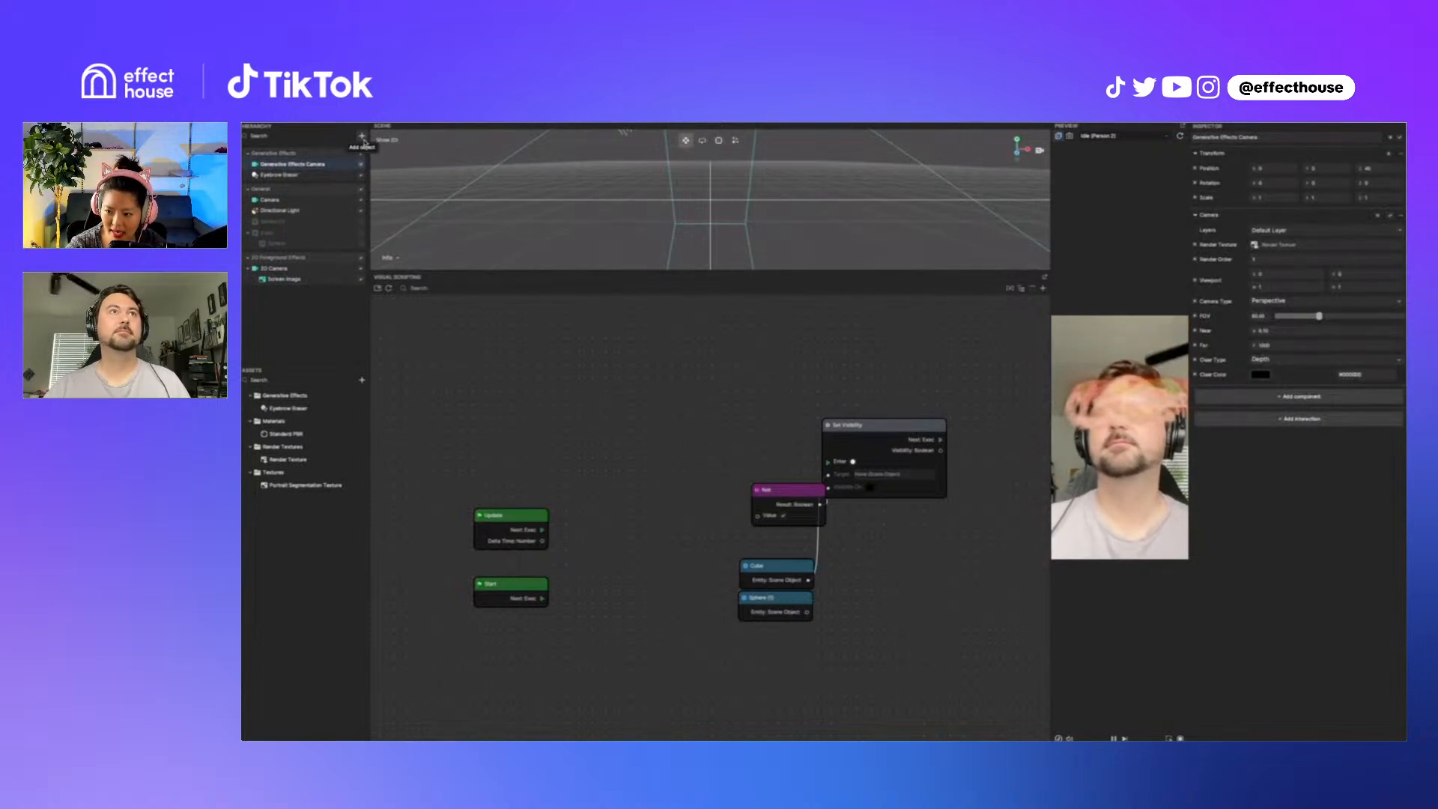
Step: Set the camera type of the Generative Effects Camera to Orthographic
left_click(1324, 300)
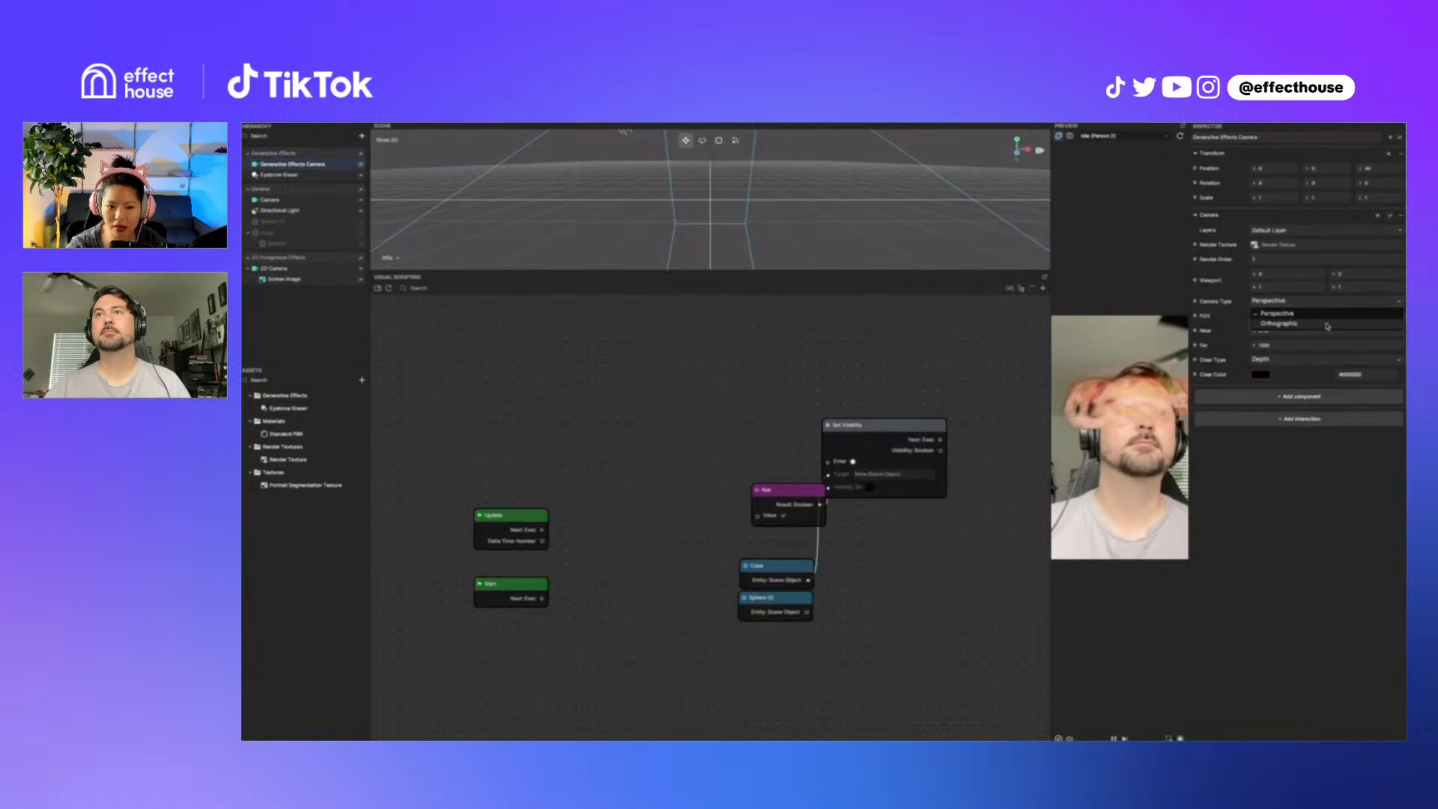
left_click(1327, 325)
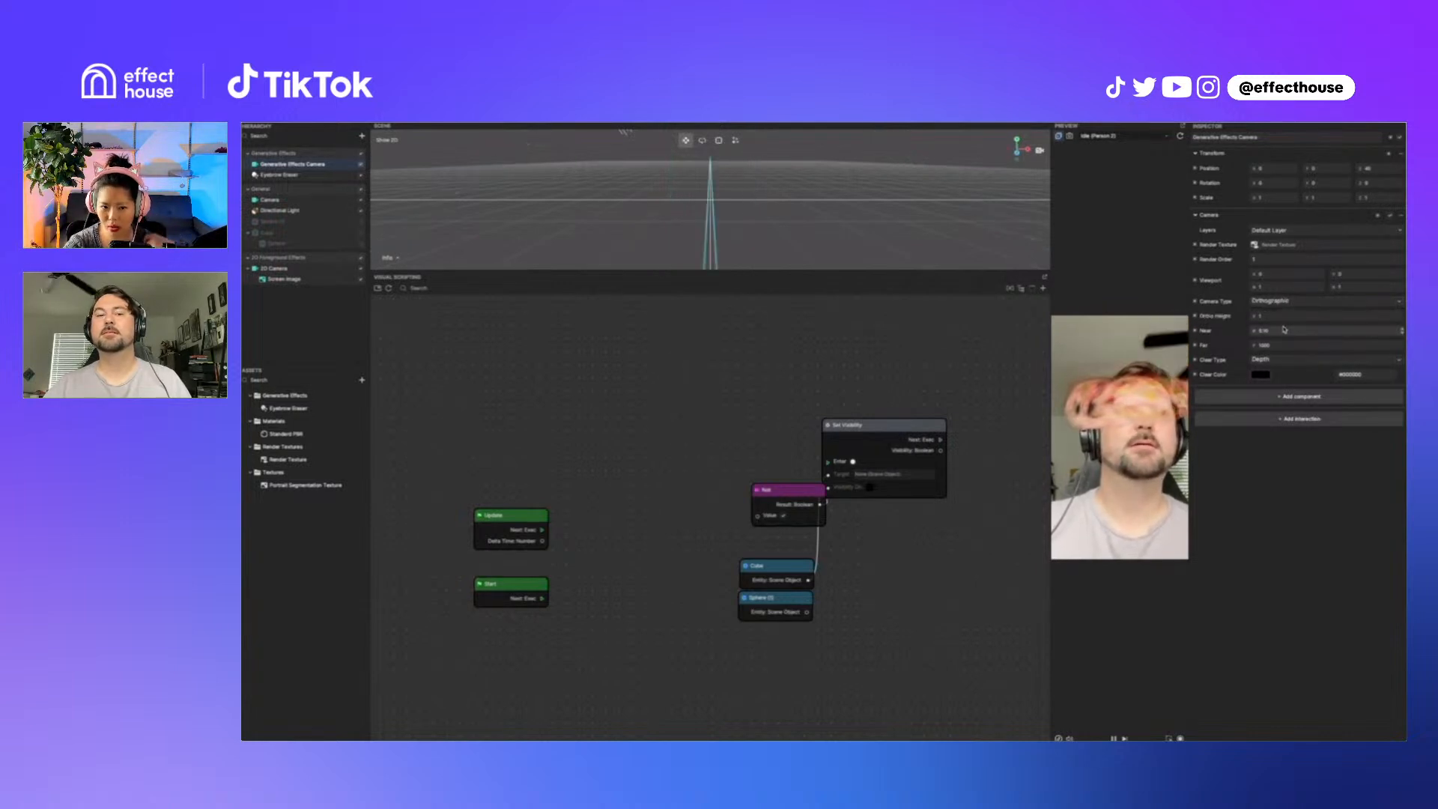
Step: Add a Hair Eraser generative effect to the scene
left_click(321, 177)
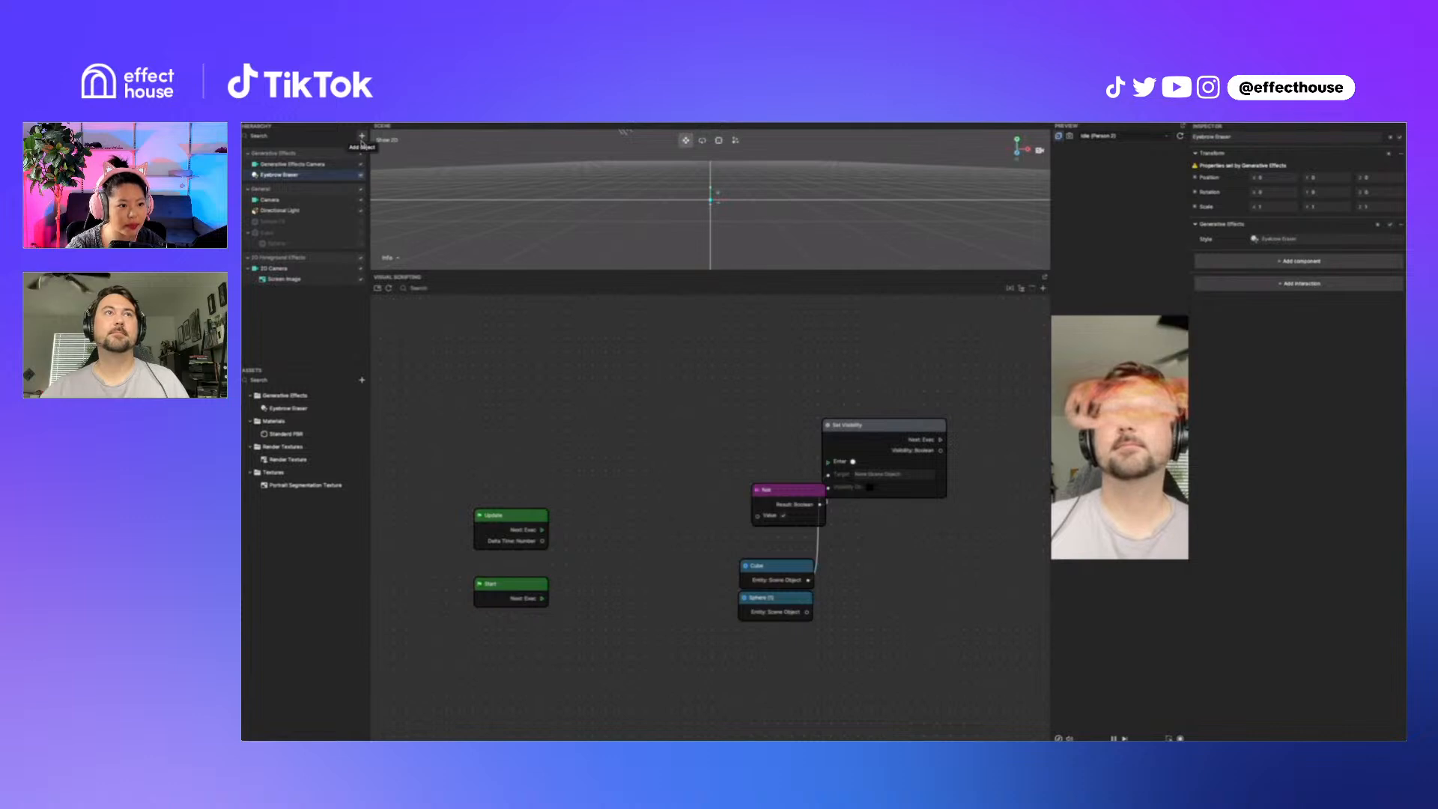
left_click(361, 137)
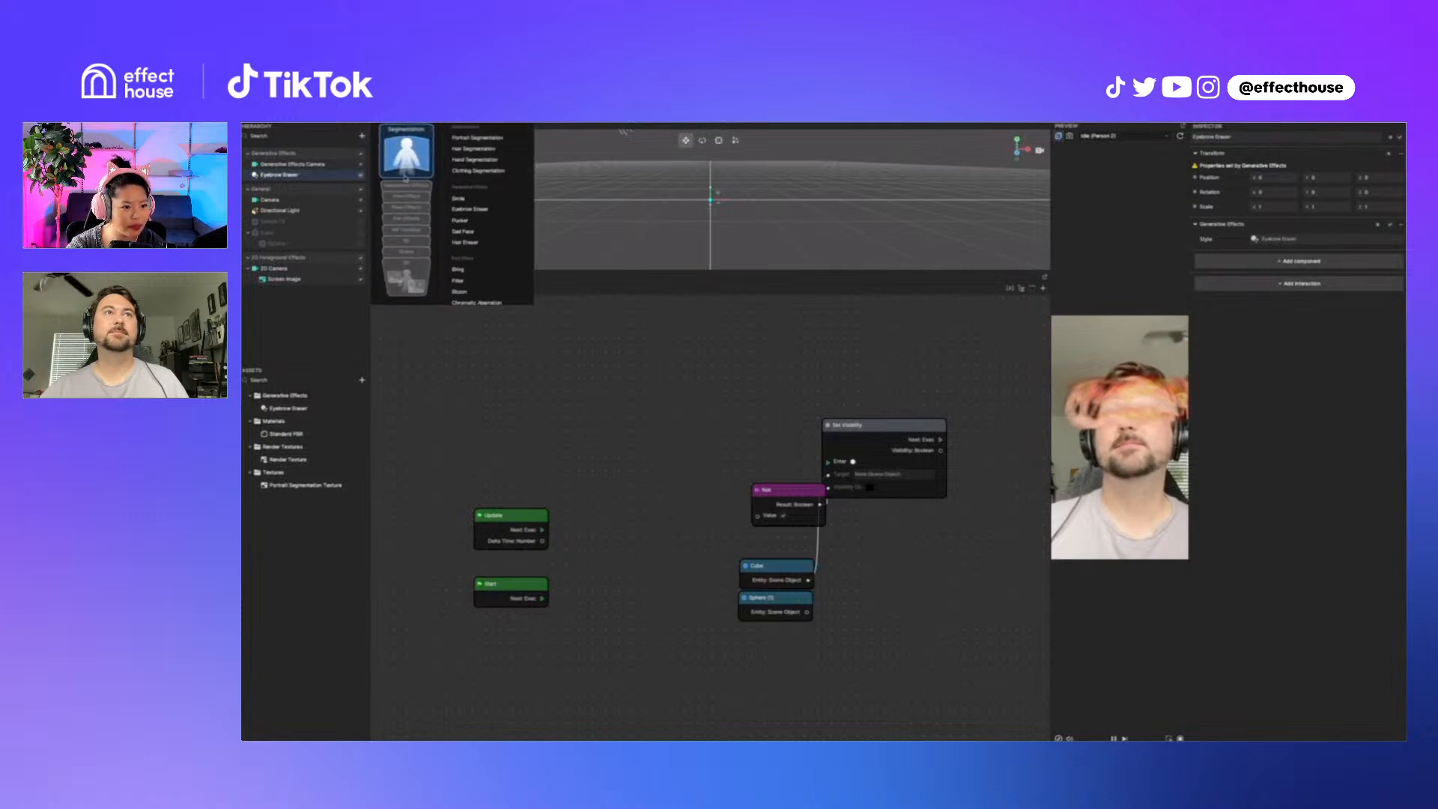
left_click(411, 184)
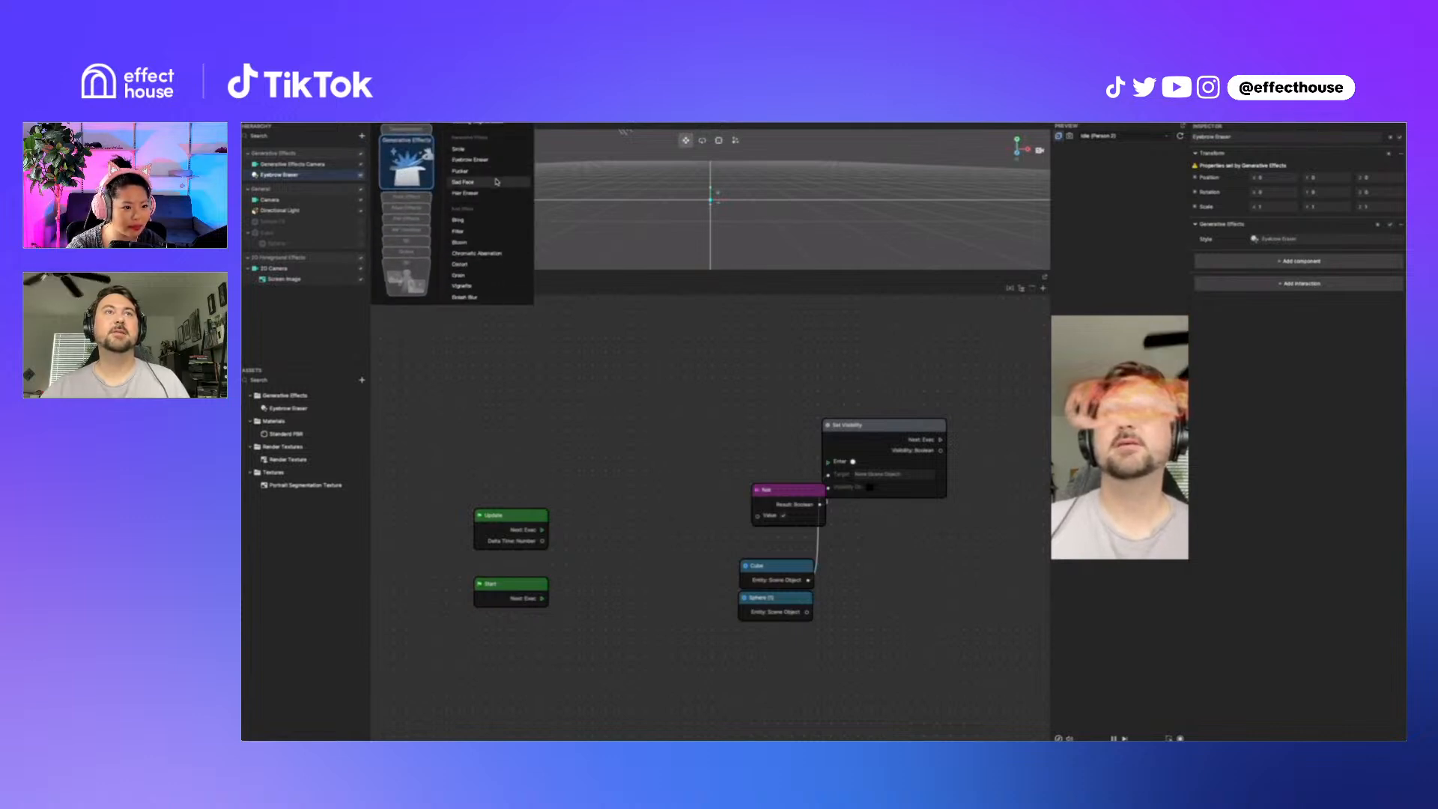
left_click(493, 193)
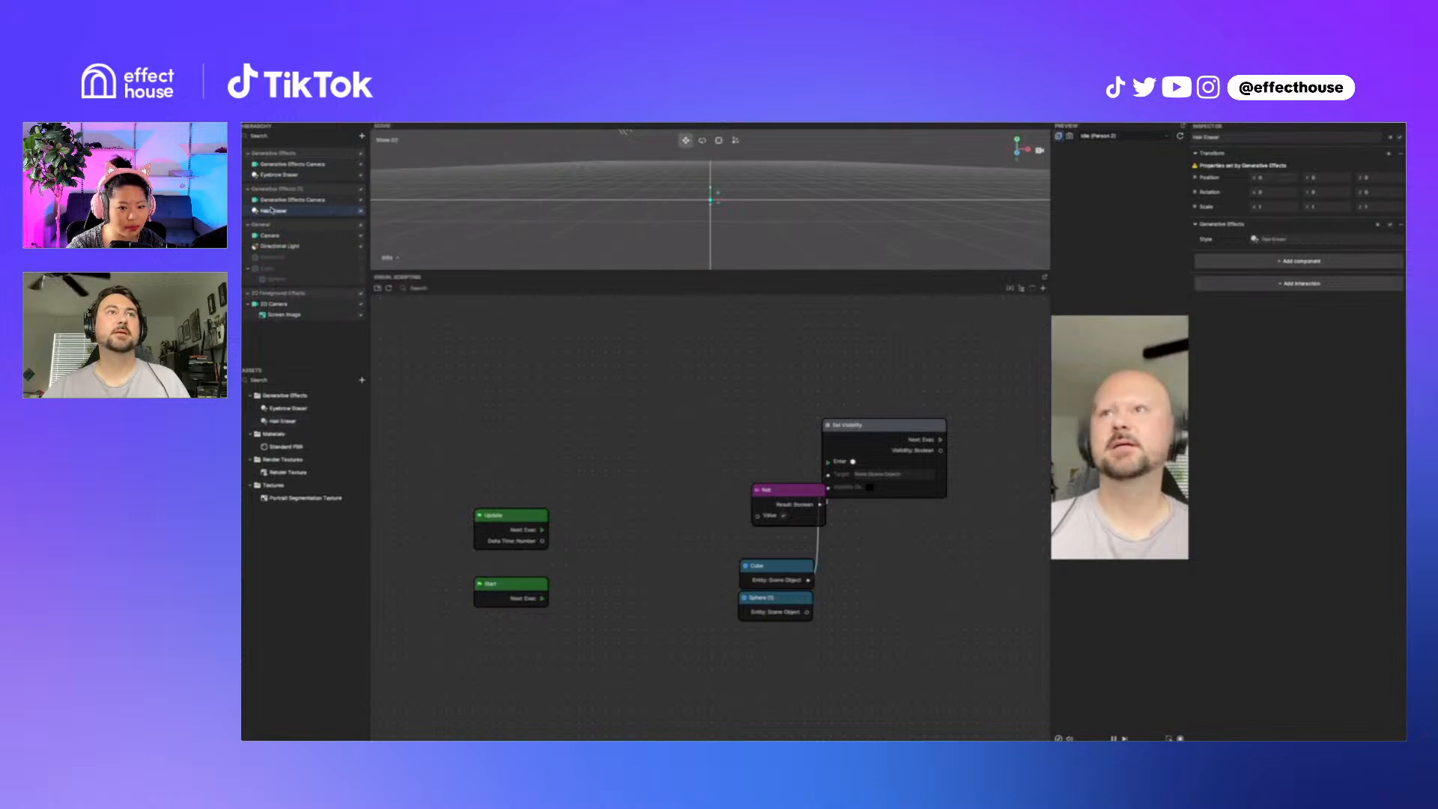
Step: Move Hair Eraser above Eyebrow Eraser in the first Generative Effects group and hide Eyebrow Eraser
left_click_drag(273, 211, 274, 180)
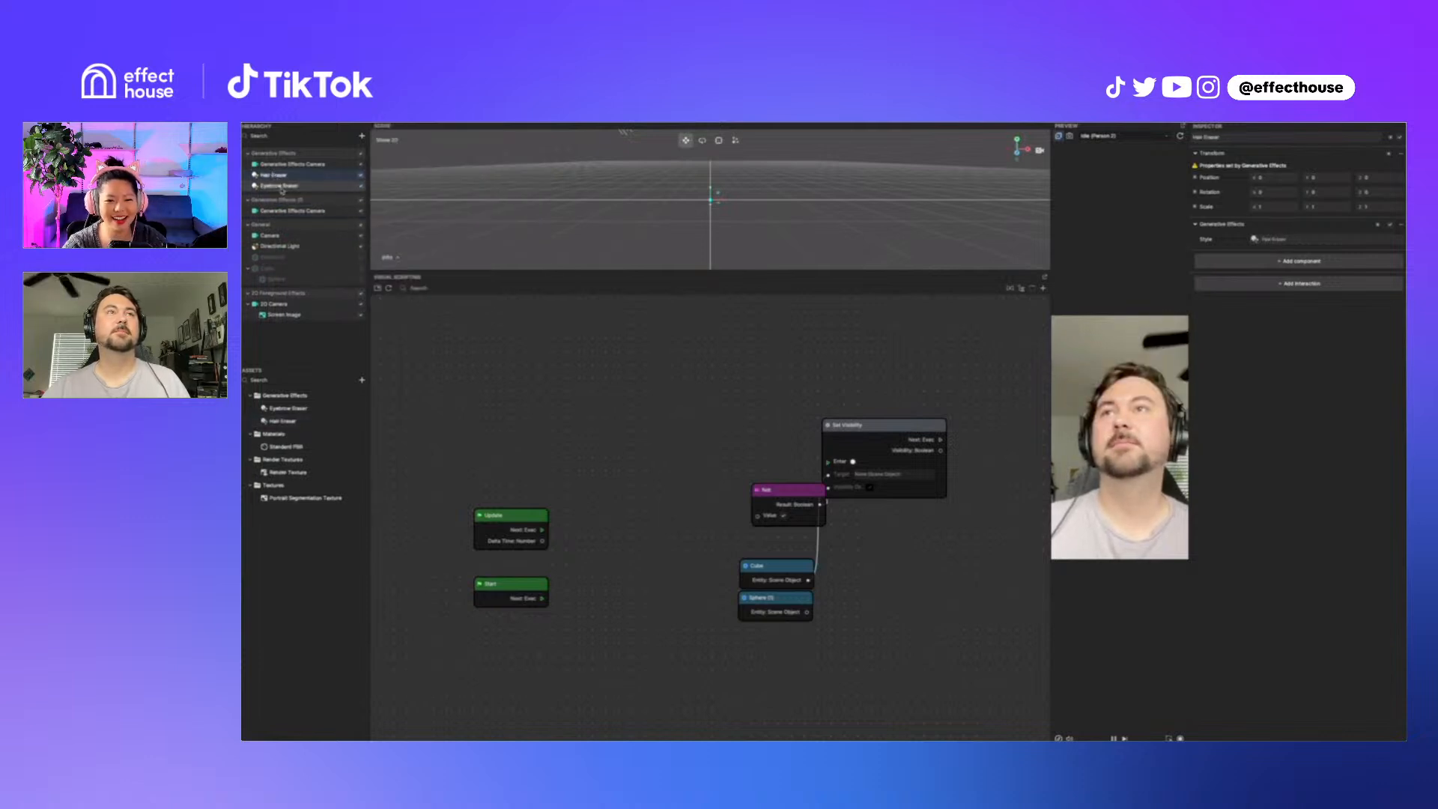
left_click(360, 187)
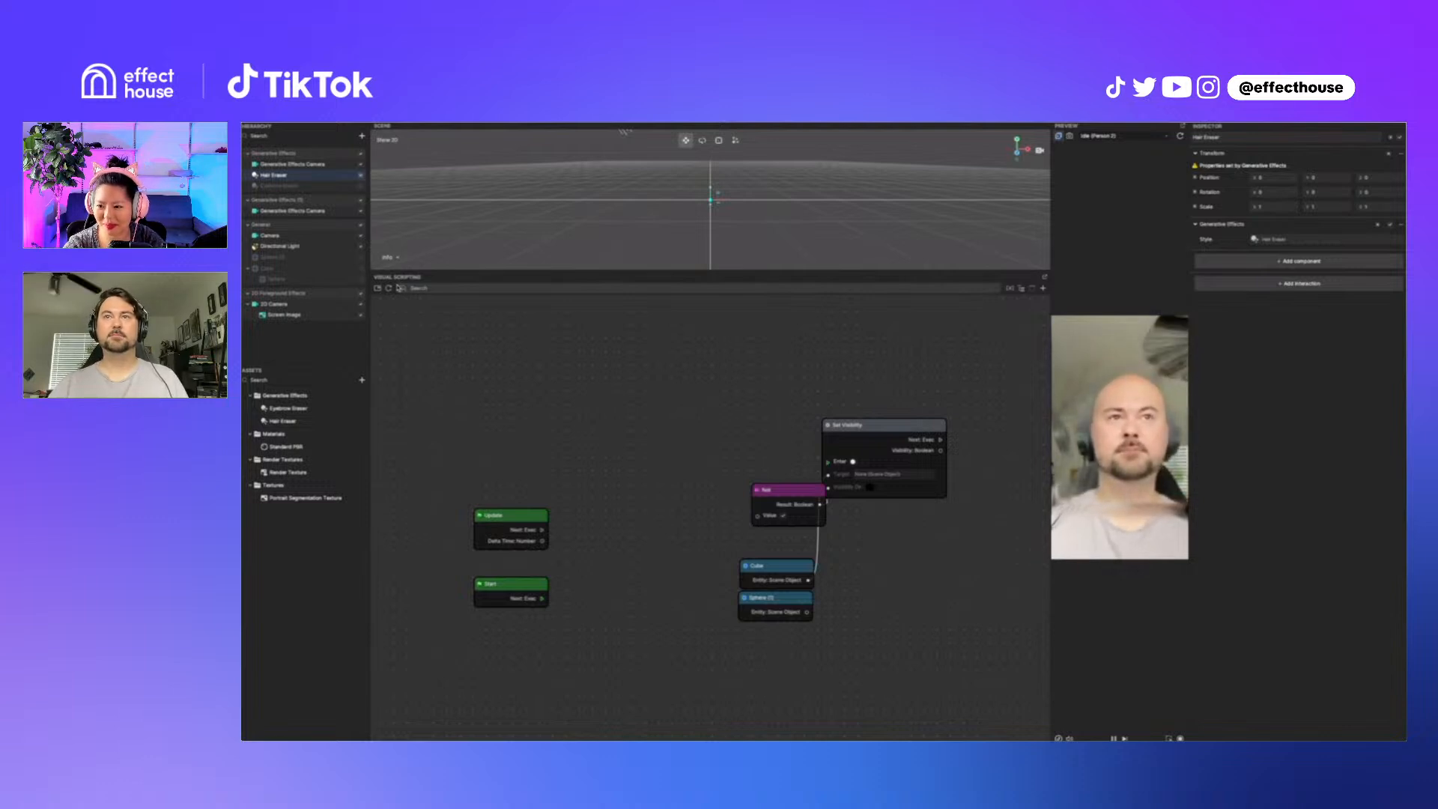
Step: Set the ortho height of the first Generative Effects Camera to 20
left_click(298, 165)
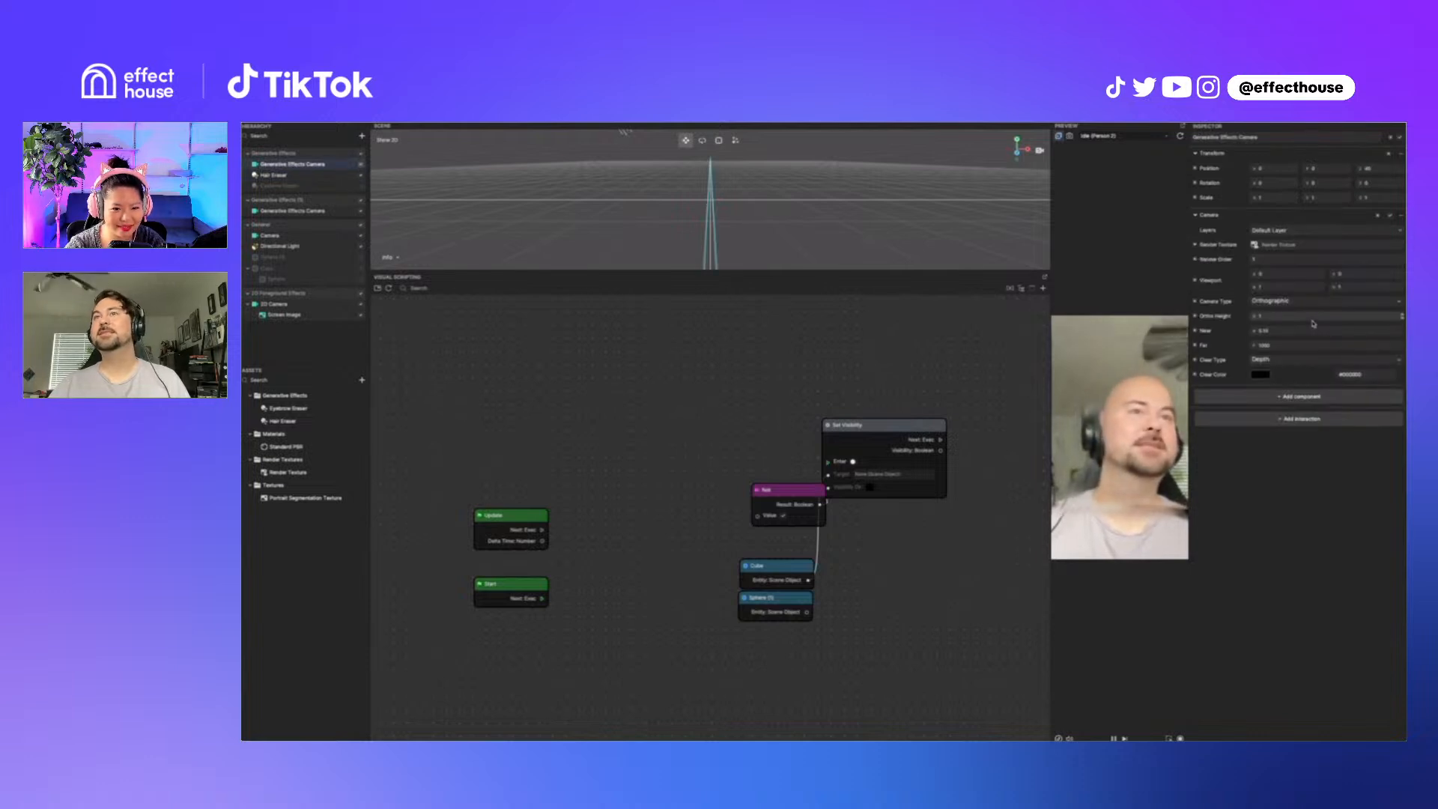
left_click_drag(1311, 317, 1234, 317)
type("20")
key("Return")
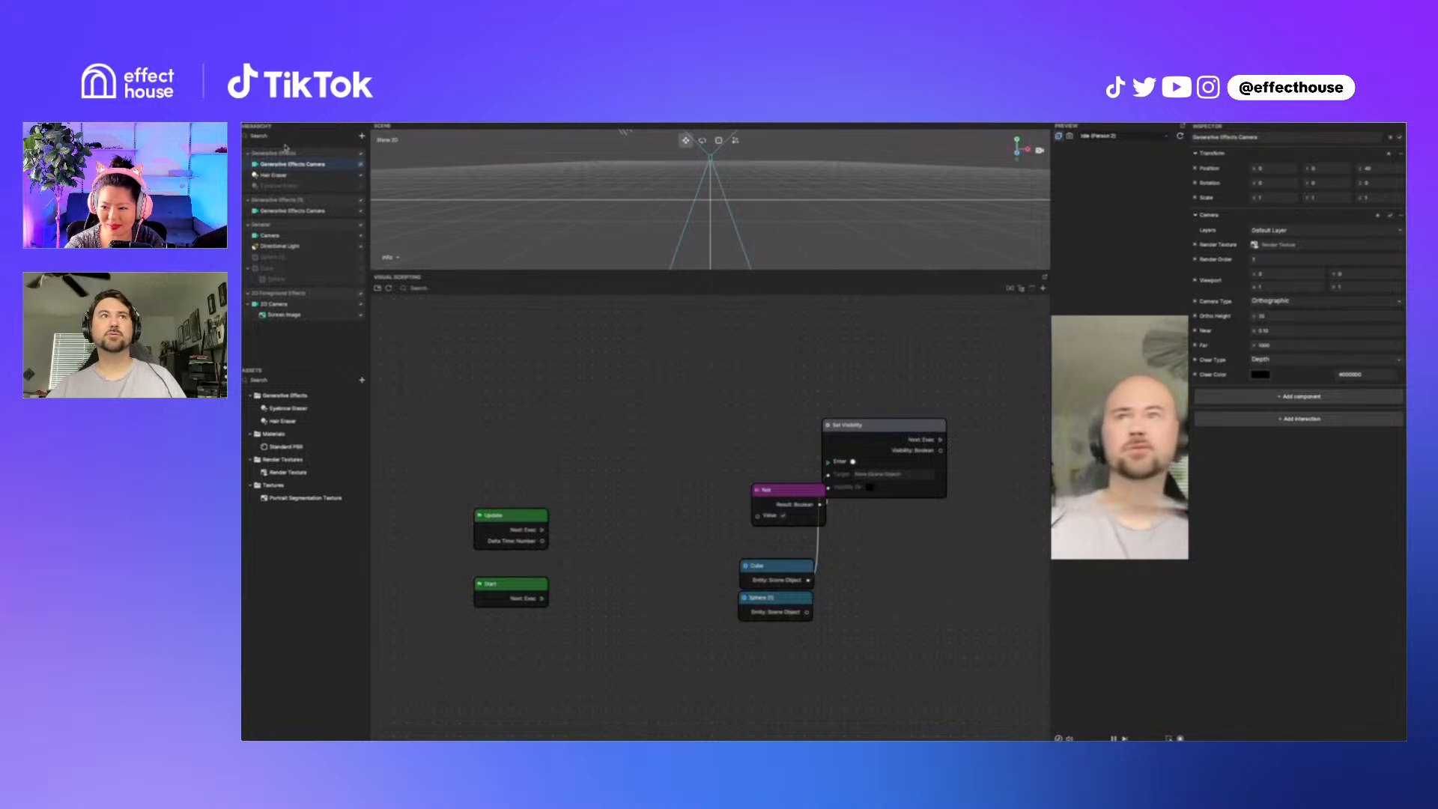
Step: Add a second Screen Image and place it directly below the camera in the first Generative Effects group
left_click(362, 135)
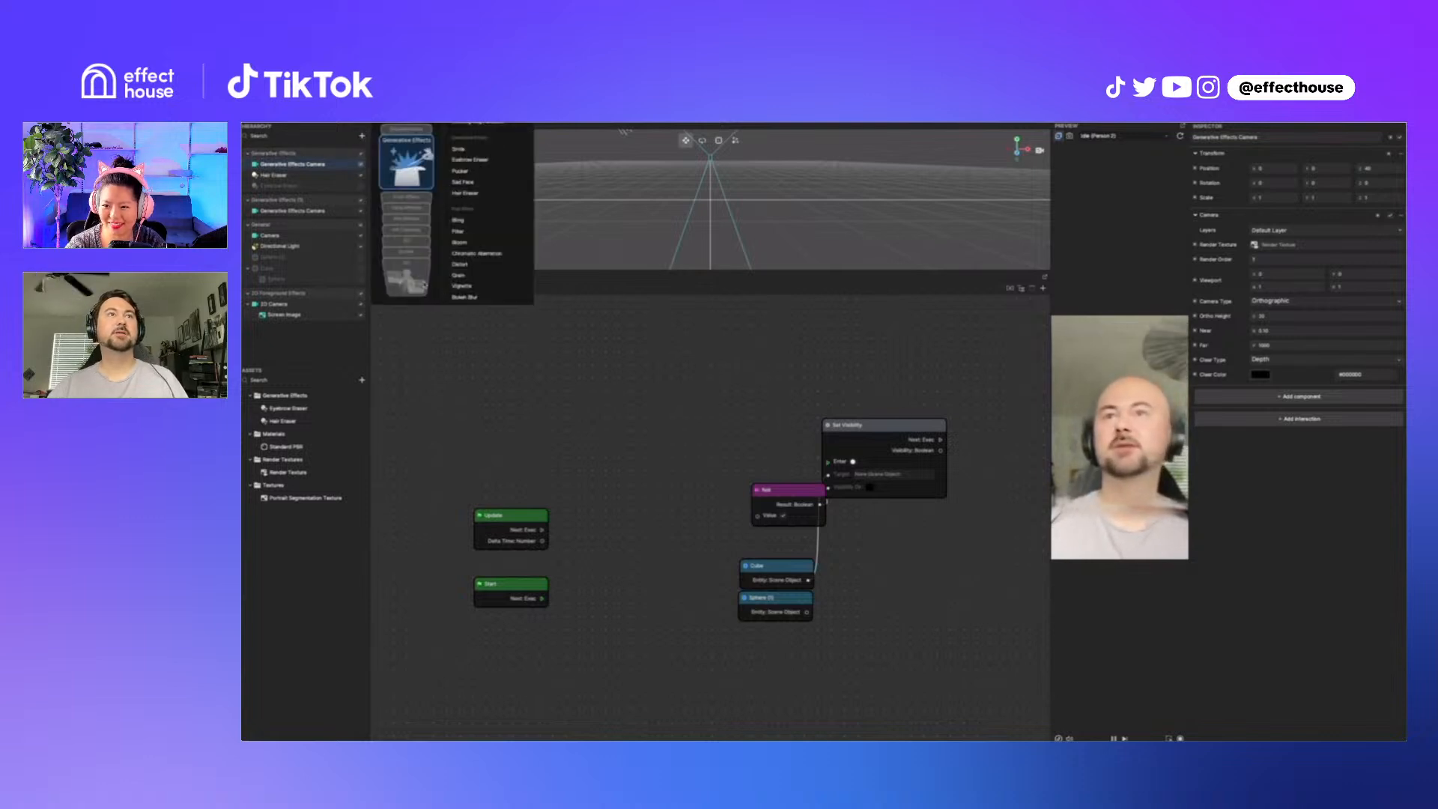
scroll(468, 210, "down", 5)
left_click(477, 247)
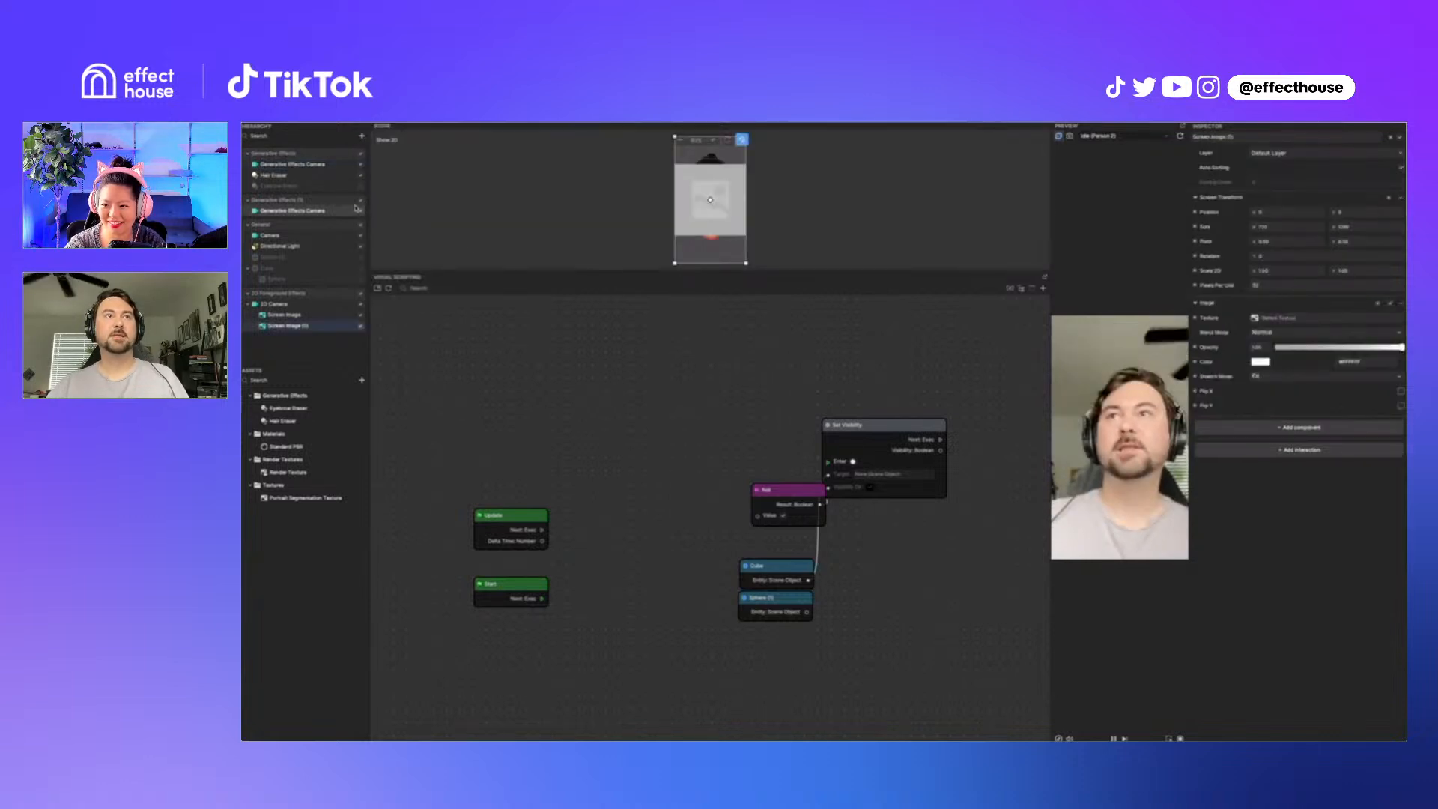
left_click_drag(284, 315, 279, 170)
left_click(282, 164)
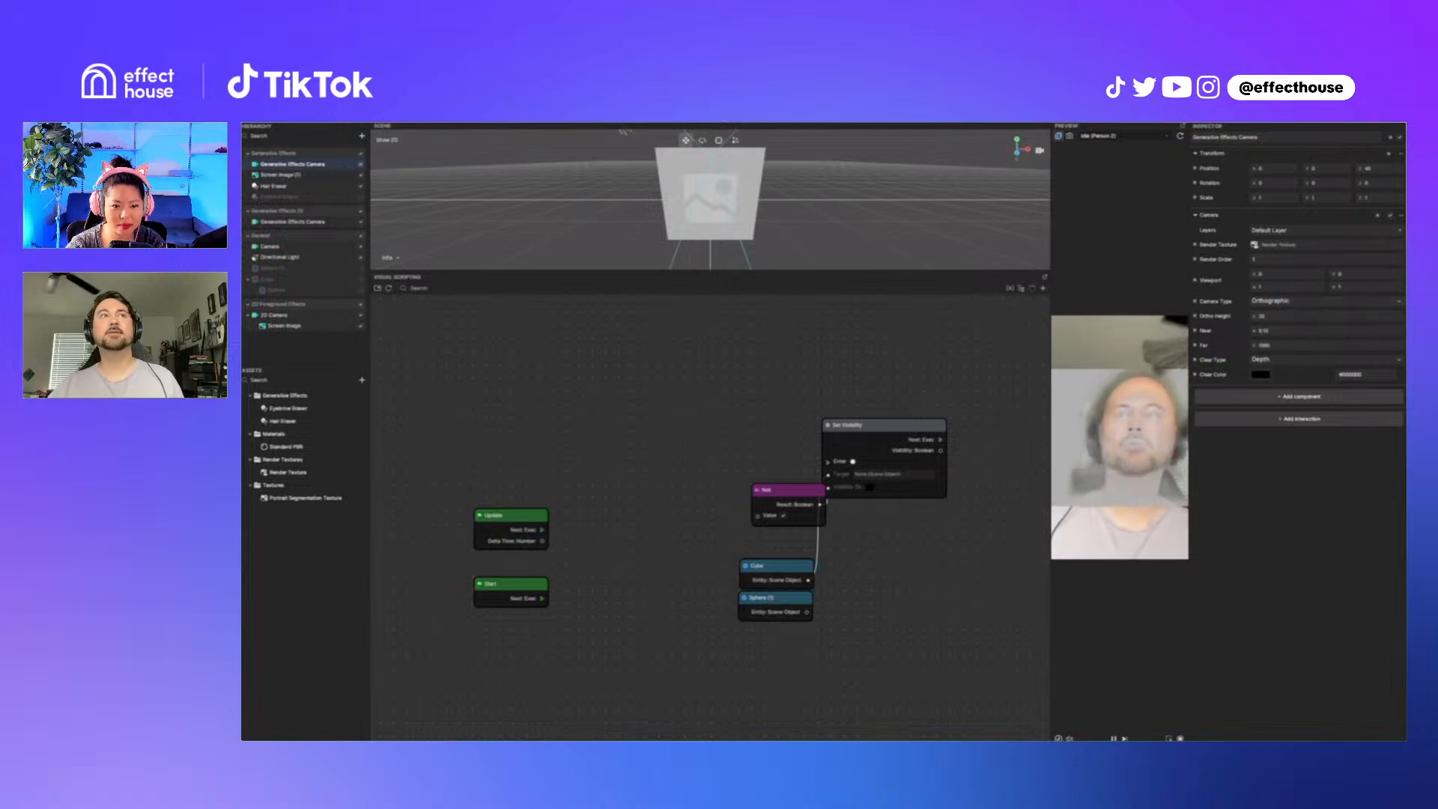
Step: Assign the built-in Camera Texture to the Screen Image in the first Generative Effects group
left_click(287, 177)
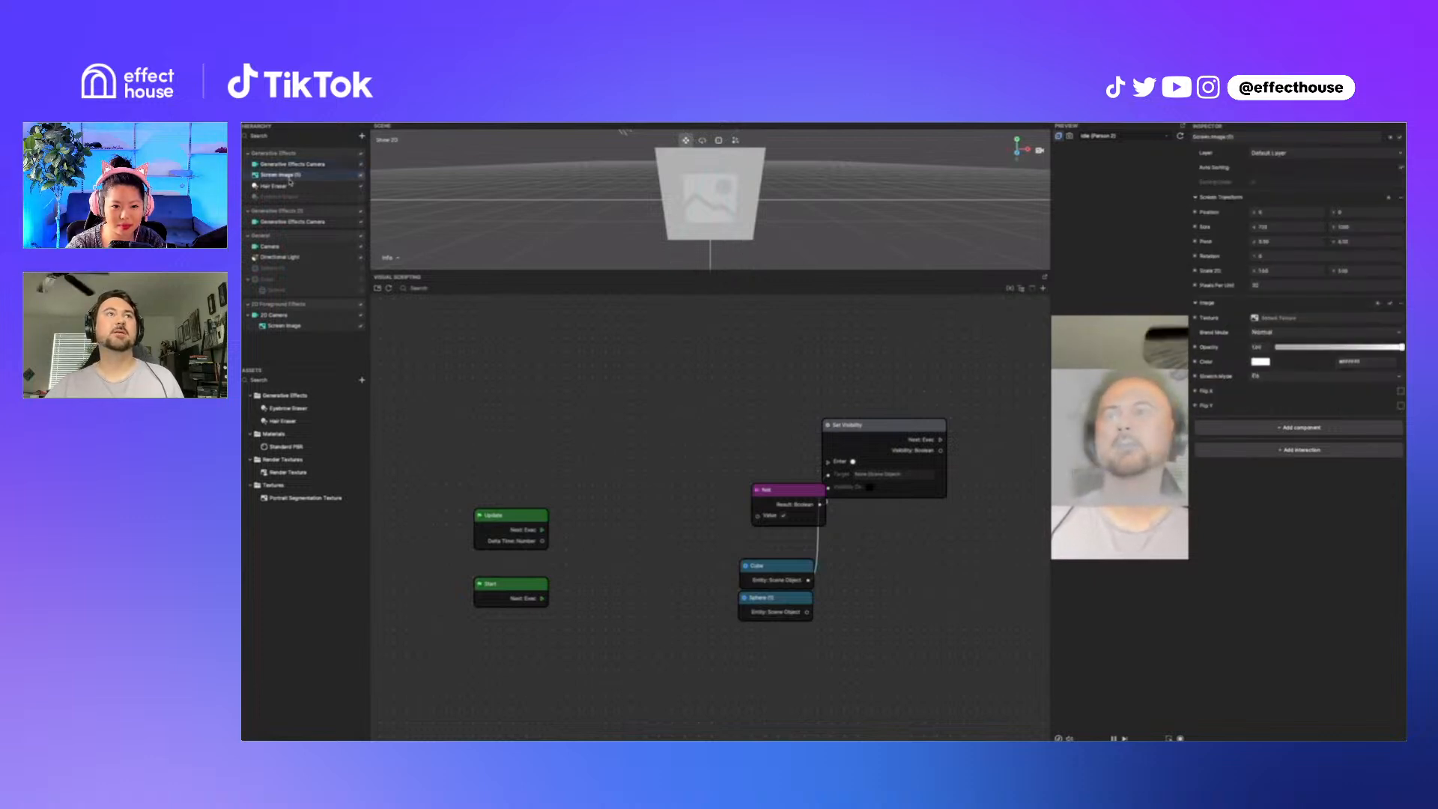
left_click(1318, 318)
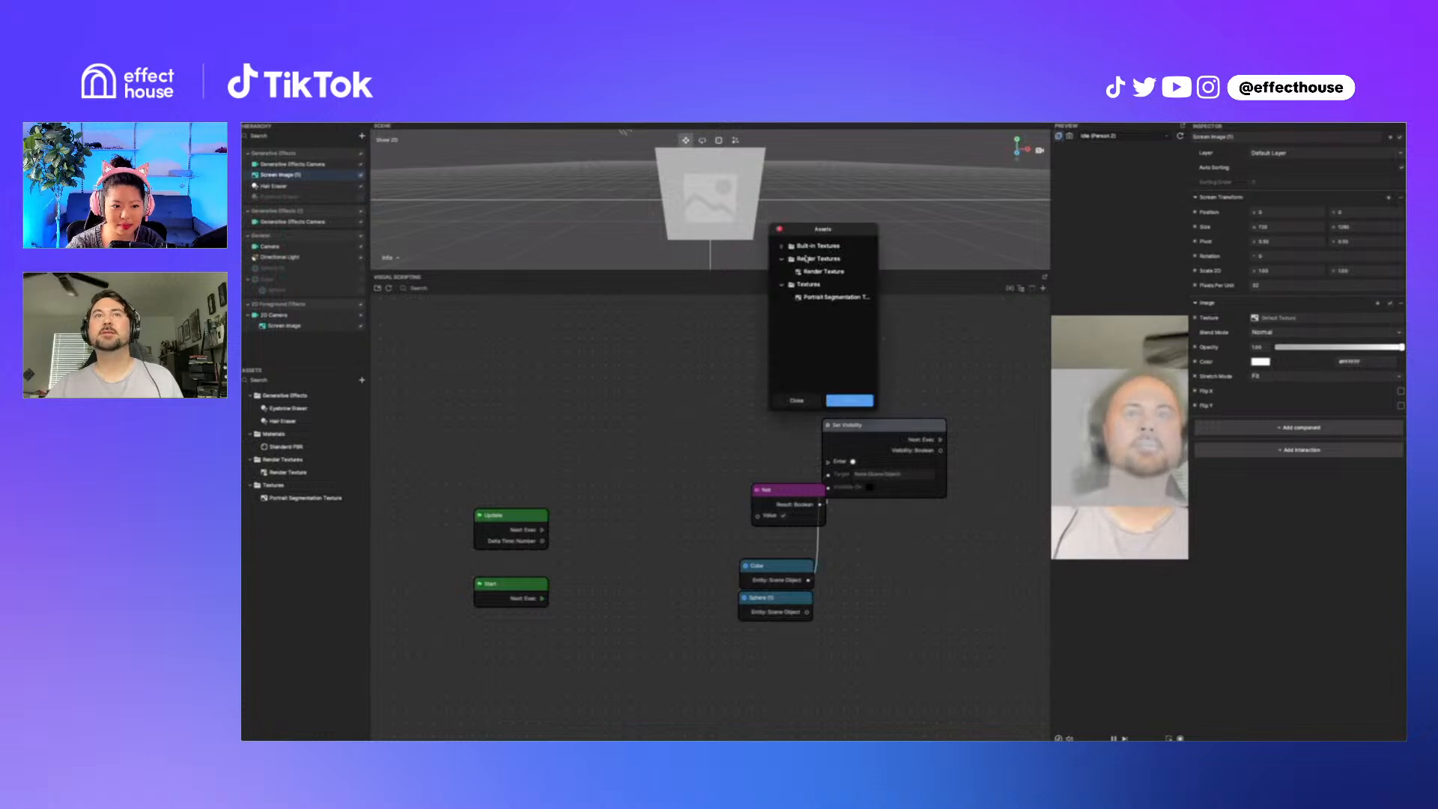
left_click(782, 246)
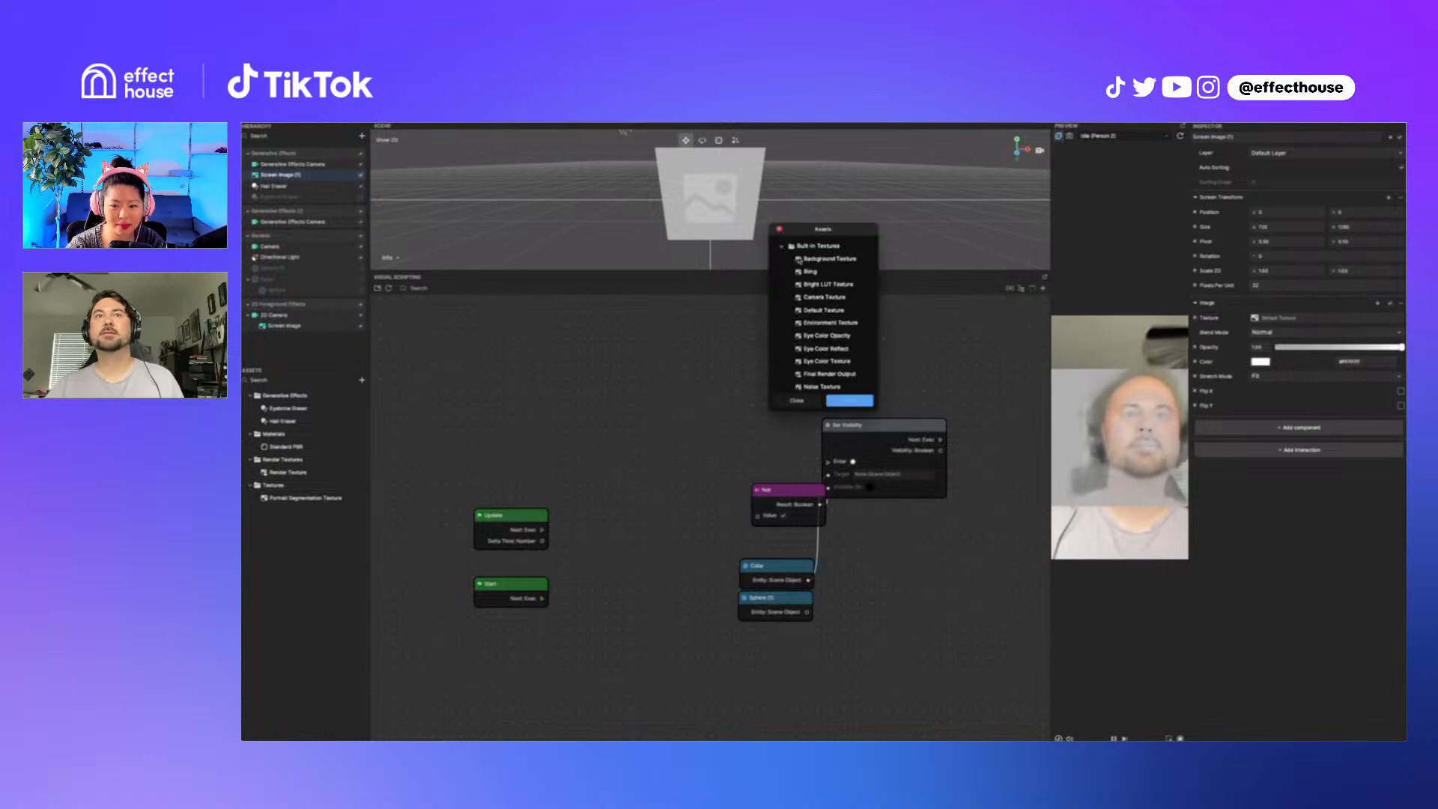
left_click(844, 298)
left_click(847, 400)
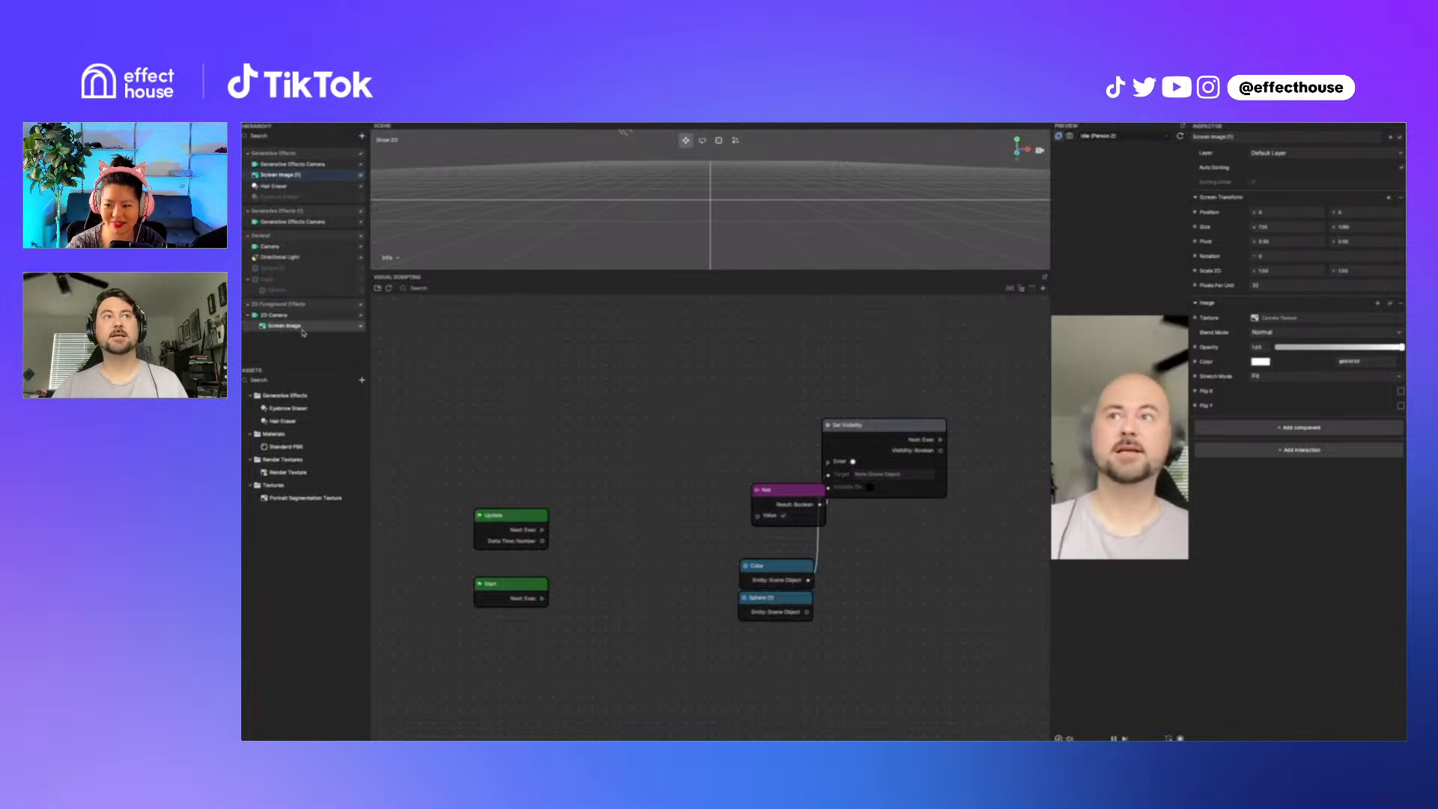
Step: Select the Screen Image under 2D Camera and check its placement and image settings
left_click(261, 328)
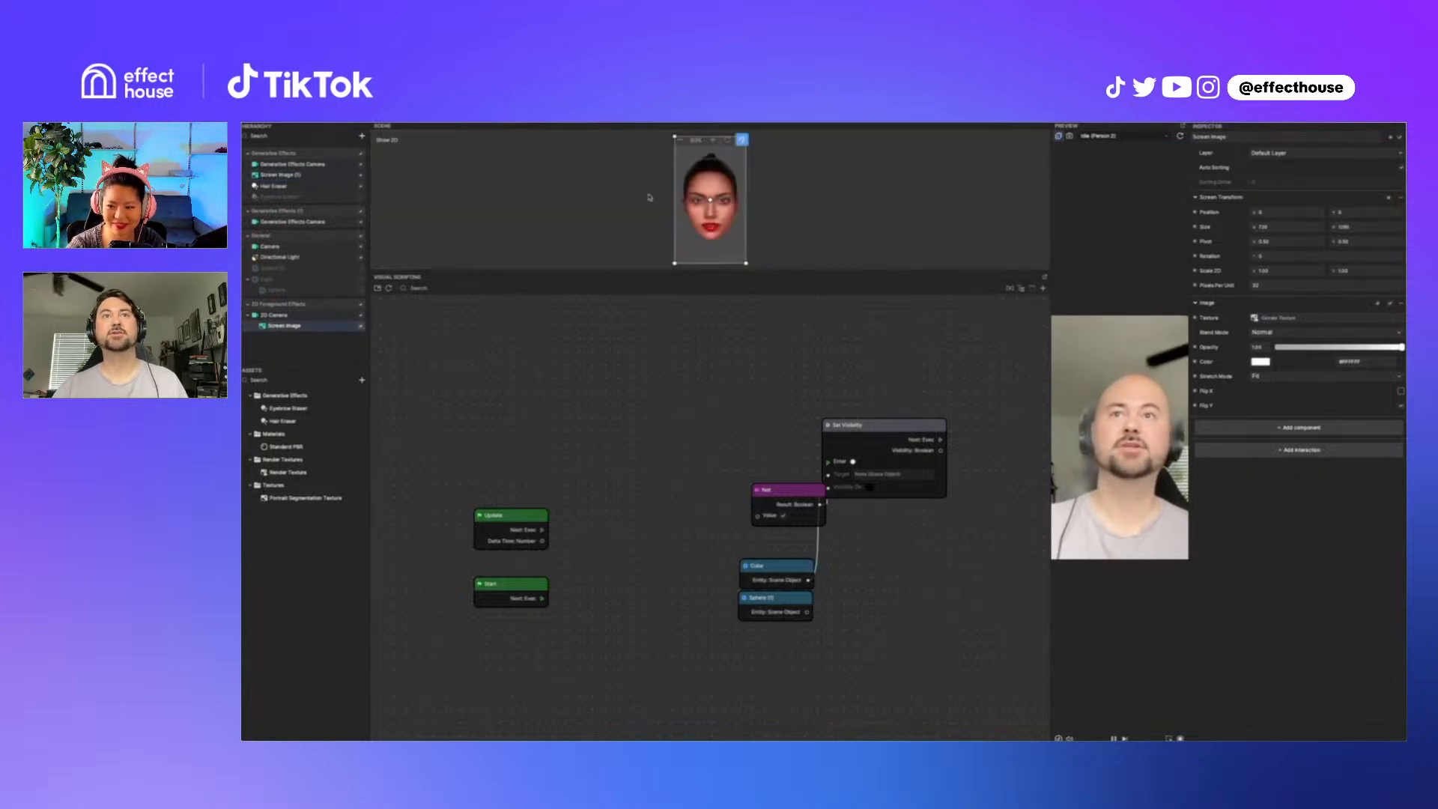
mouse_move(690, 245)
left_mouse_down()
mouse_move(664, 244)
mouse_move(687, 244)
left_mouse_up()
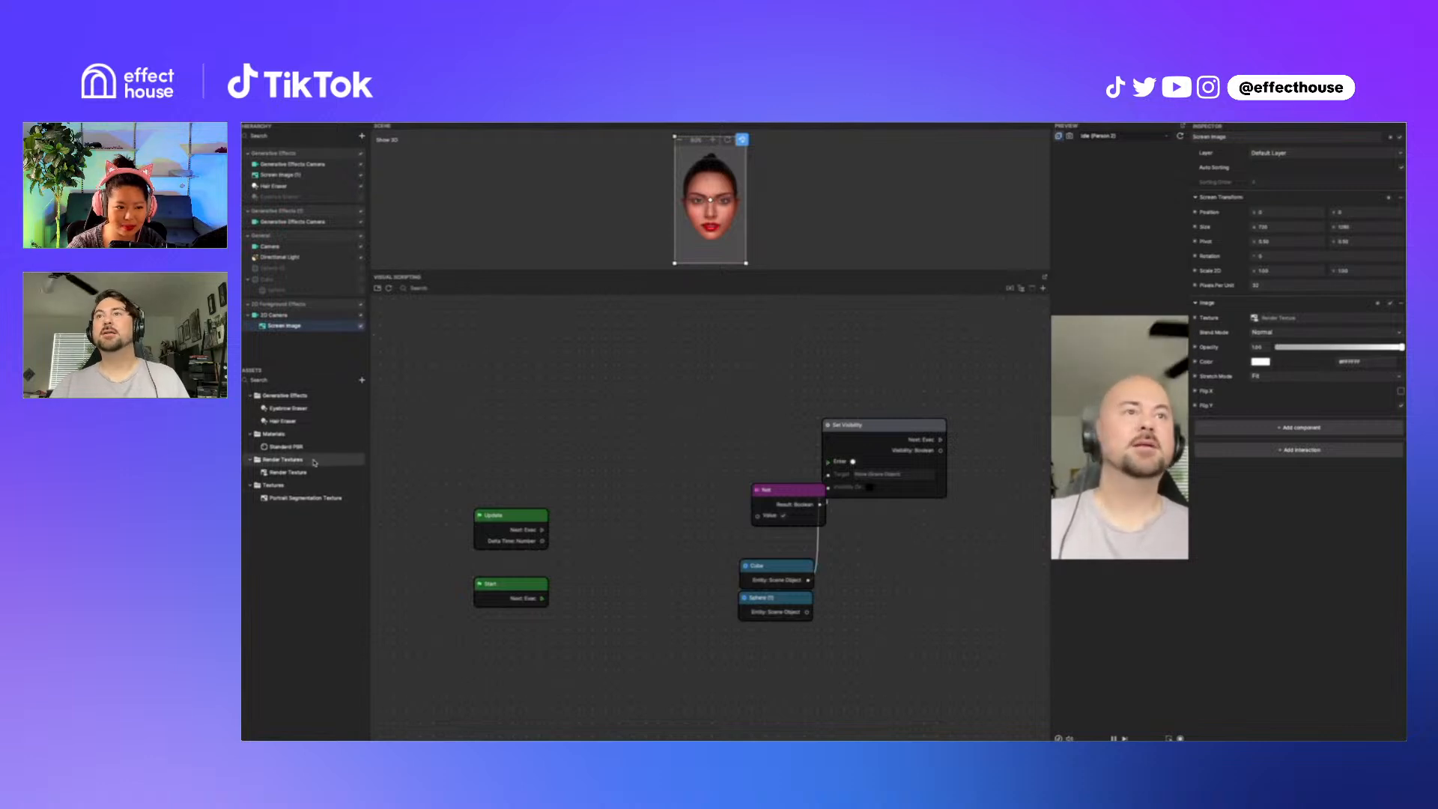
Step: Set the cutout texture of the Portrait Segmentation Texture to Render Texture
left_click(307, 500)
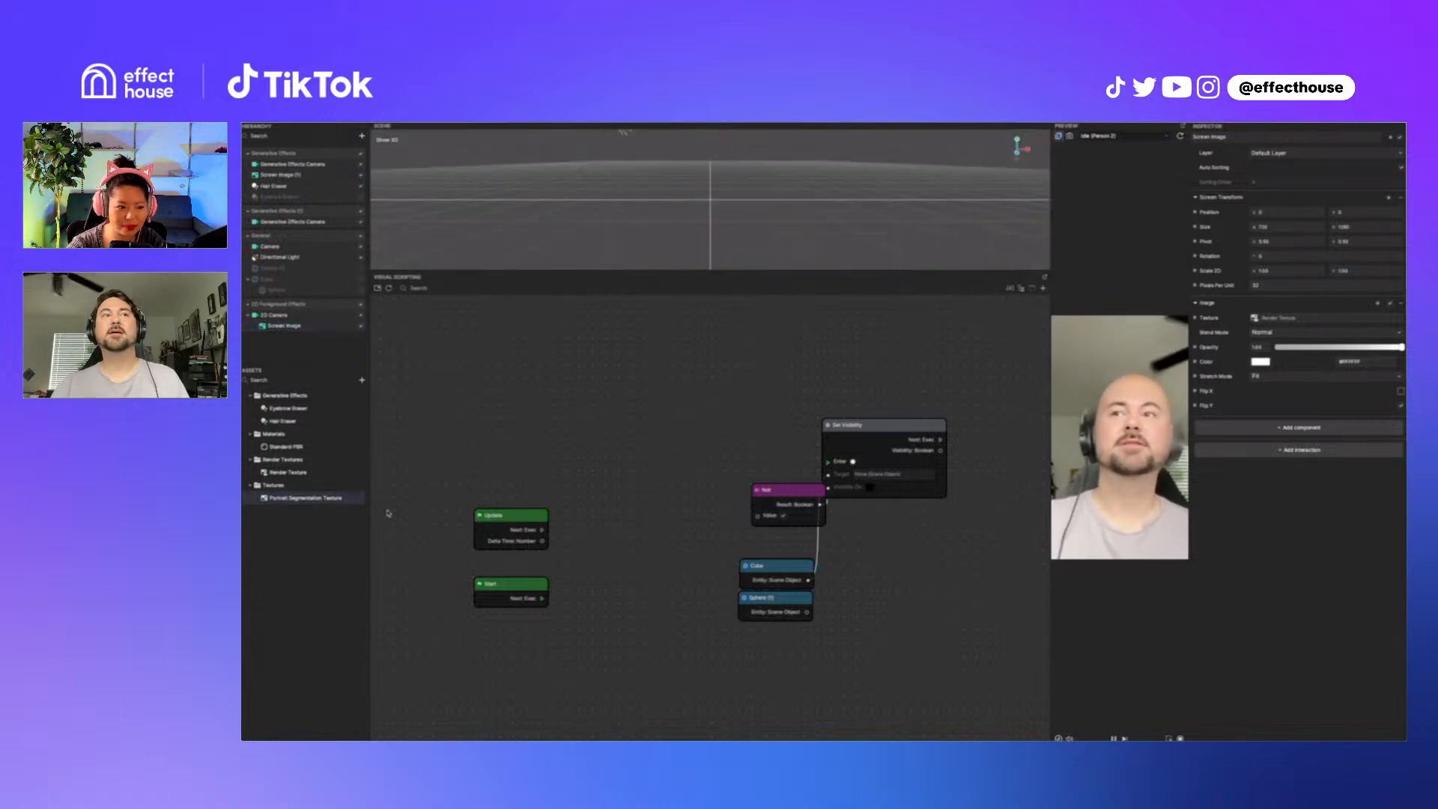
left_click(1340, 213)
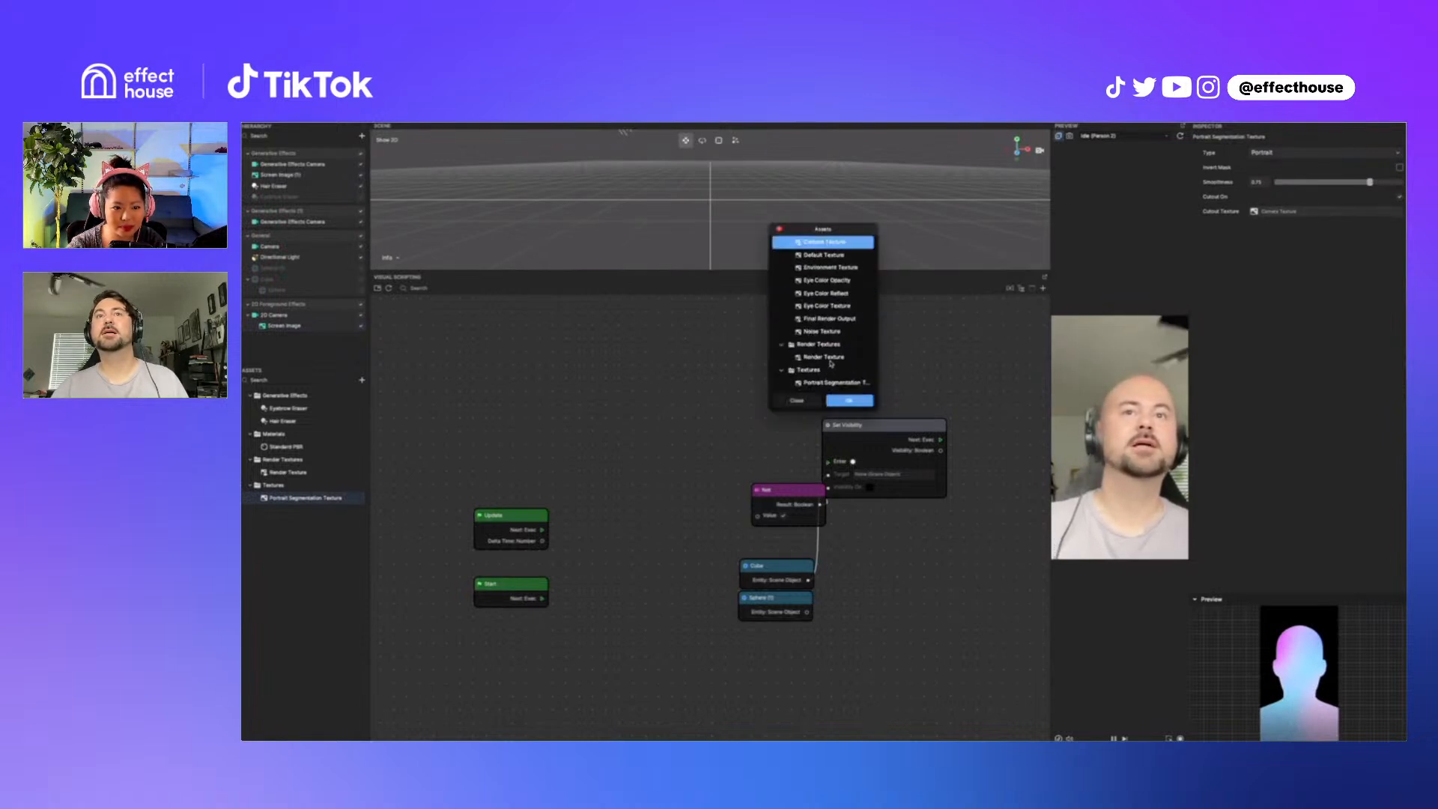
left_click(828, 357)
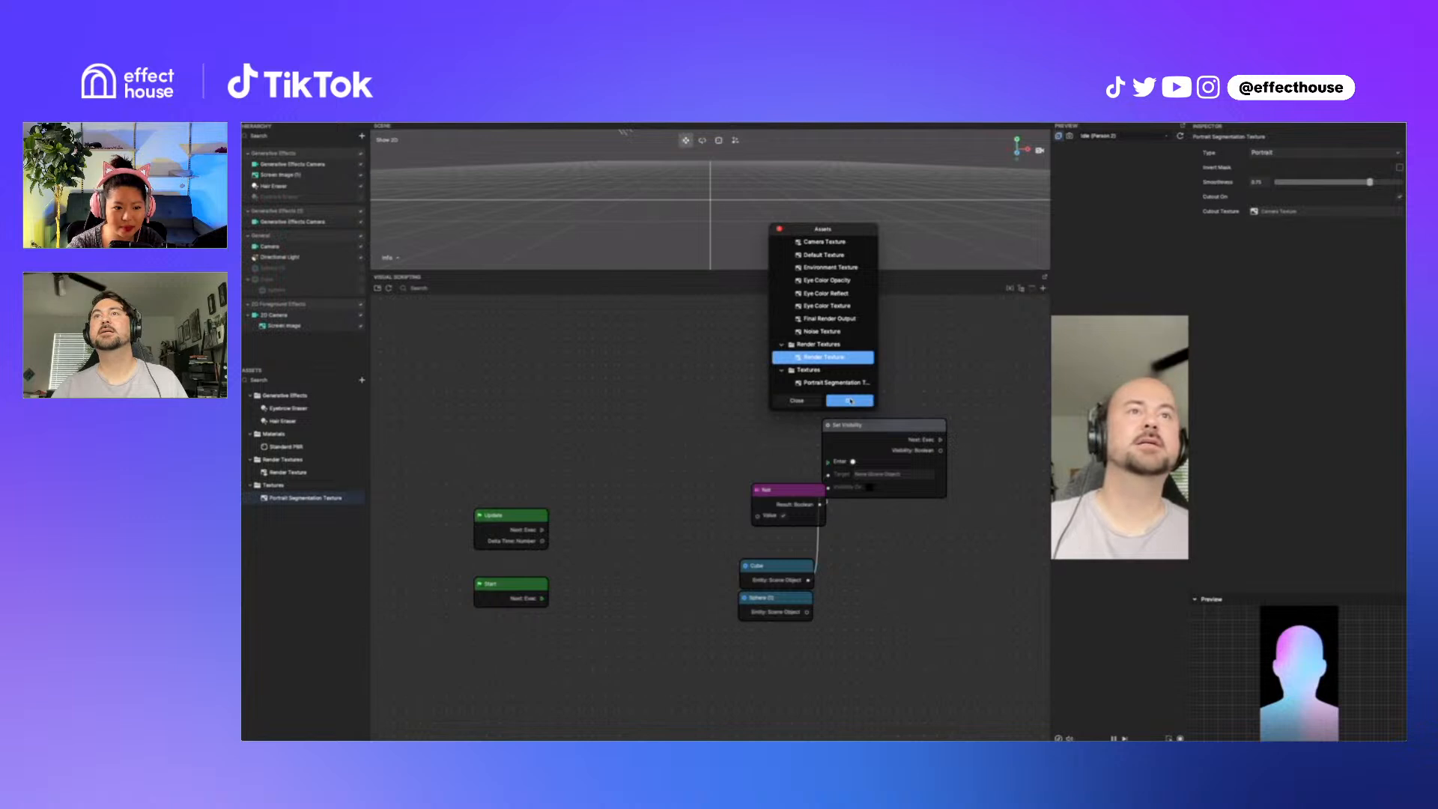
left_click(849, 401)
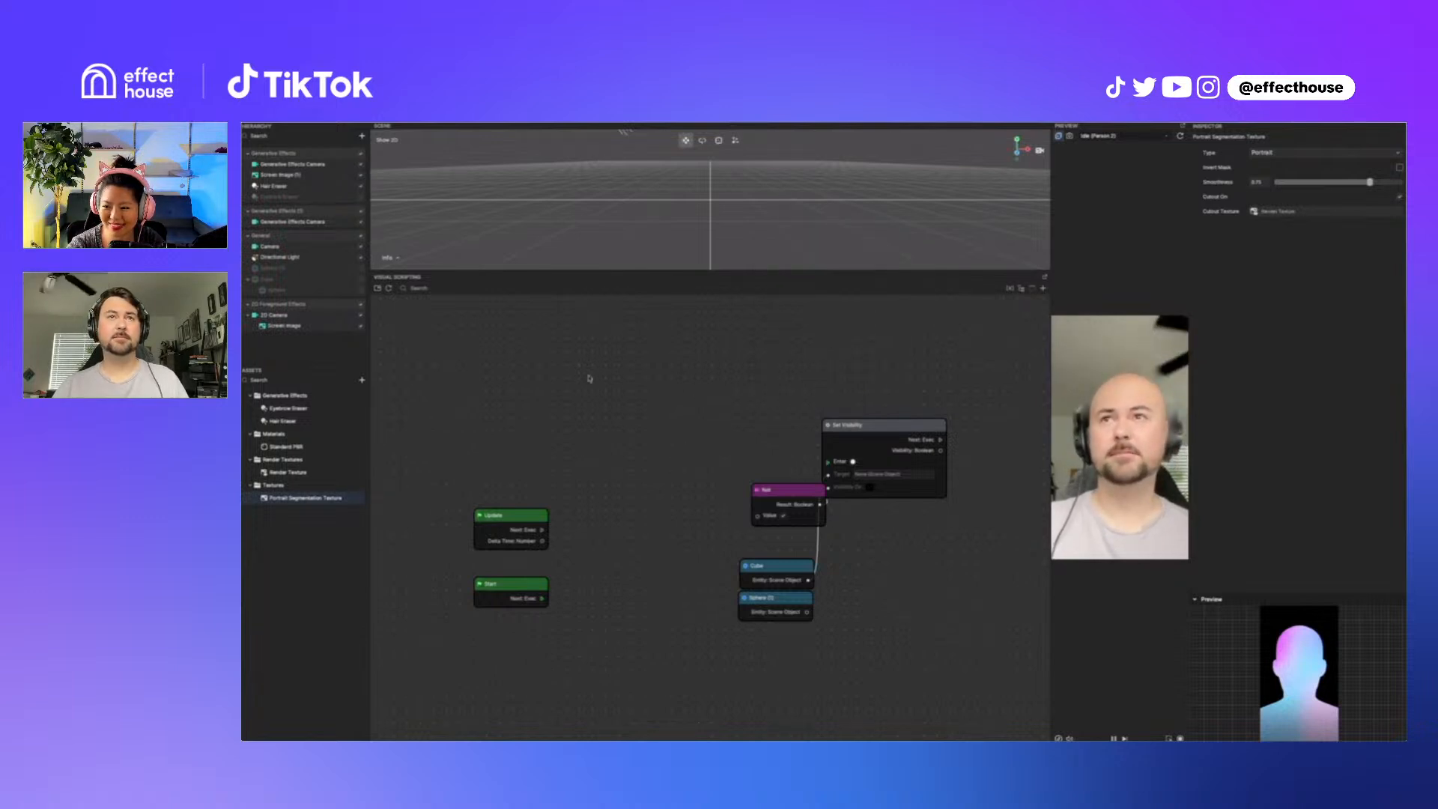
Step: Assign the Portrait Segmentation Texture to the Screen Image under 2D Camera
left_click(291, 327)
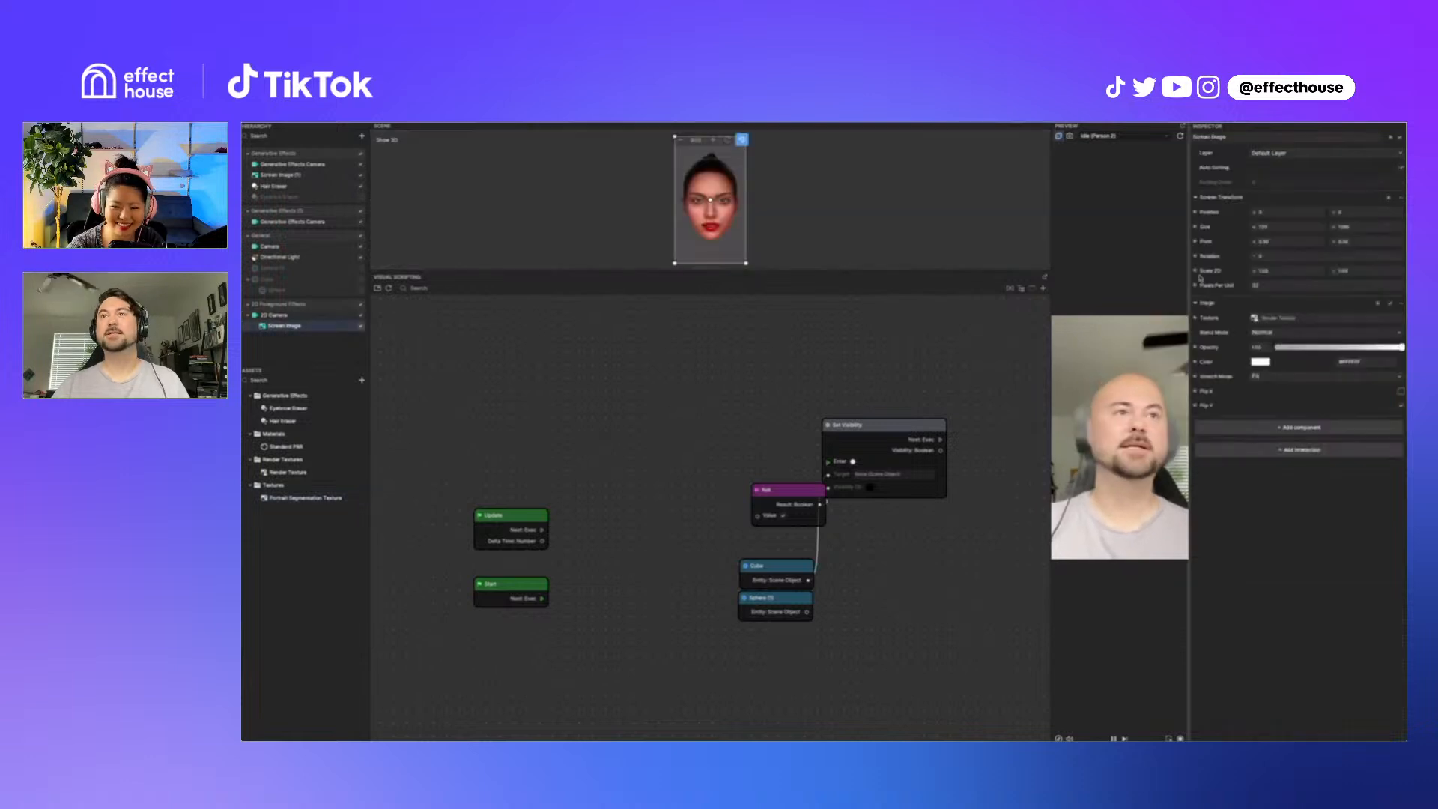
left_click(1276, 318)
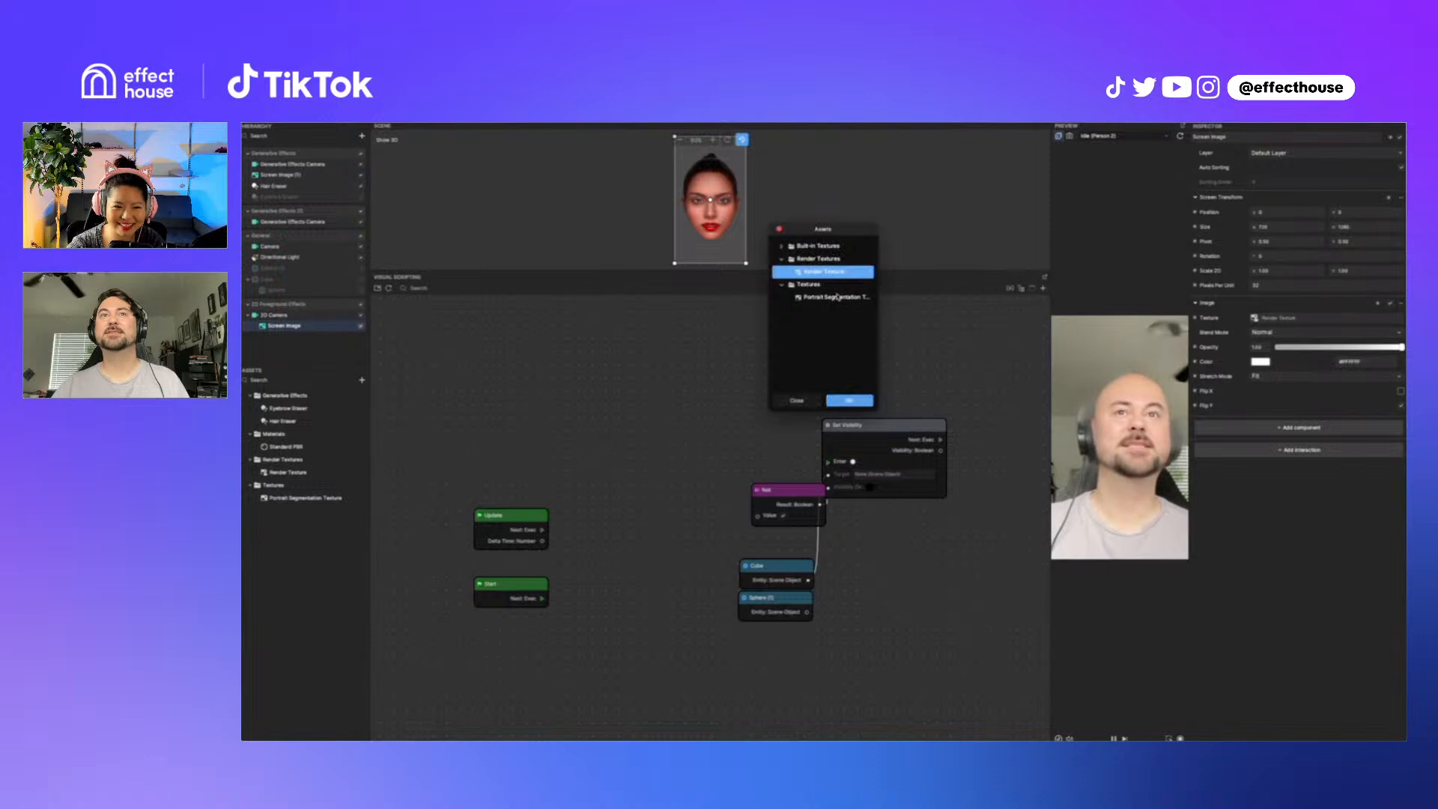
left_click(836, 297)
left_click(858, 405)
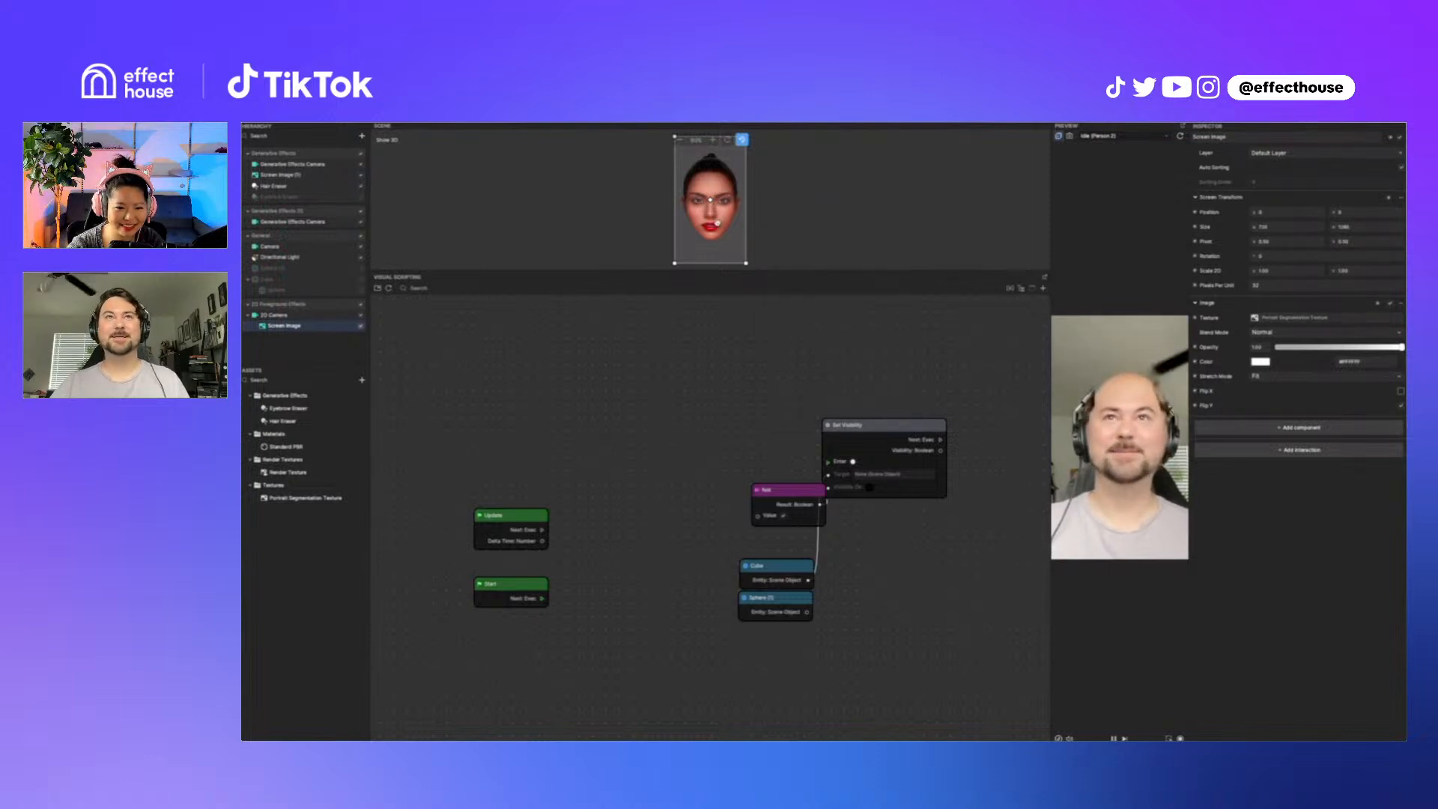
mouse_move(717, 223)
left_mouse_down()
mouse_move(694, 224)
mouse_move(699, 197)
mouse_move(715, 205)
mouse_move(708, 251)
mouse_move(715, 225)
left_mouse_up()
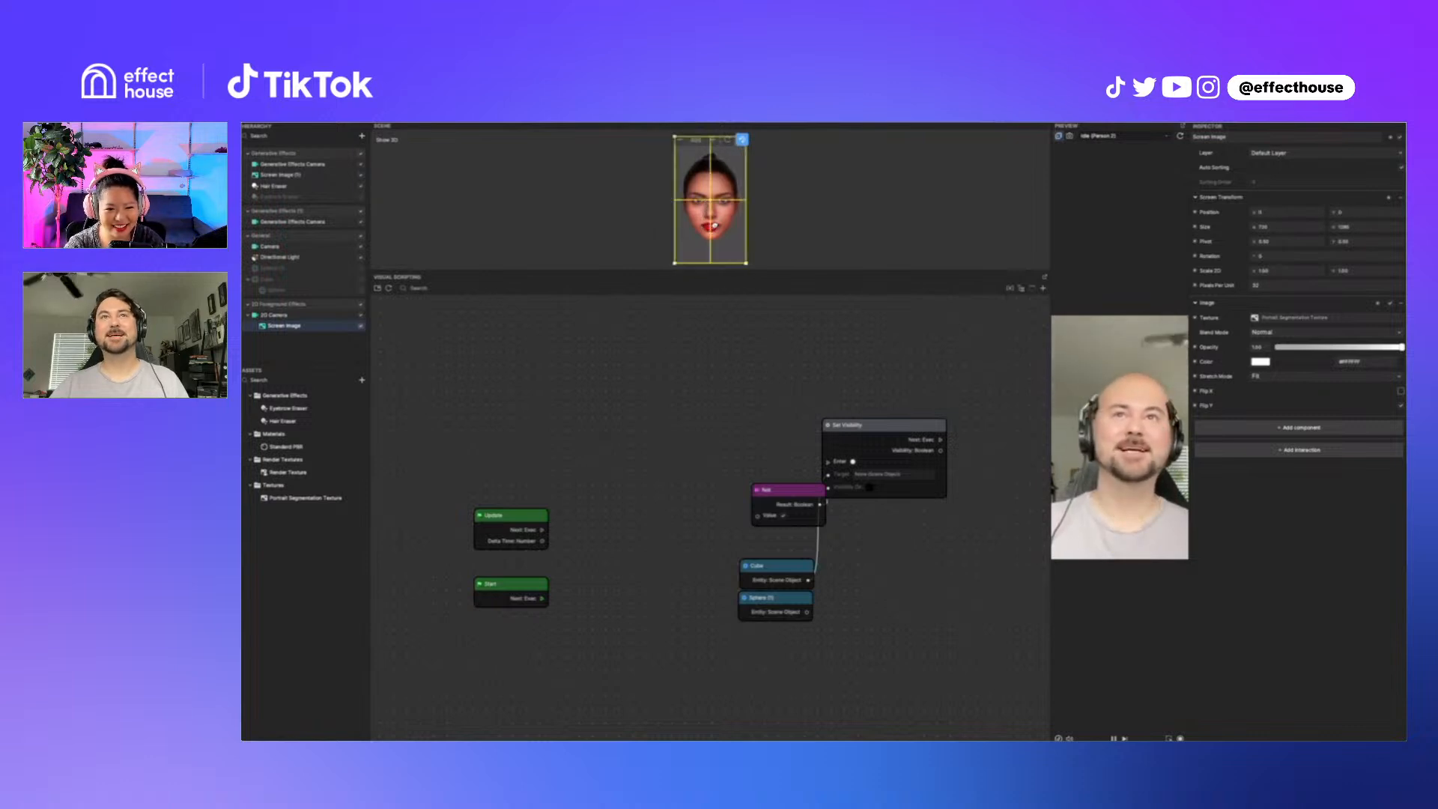
Step: Enable Flip Y on Screen Image (1) in the first Generative Effects group
left_click(300, 165)
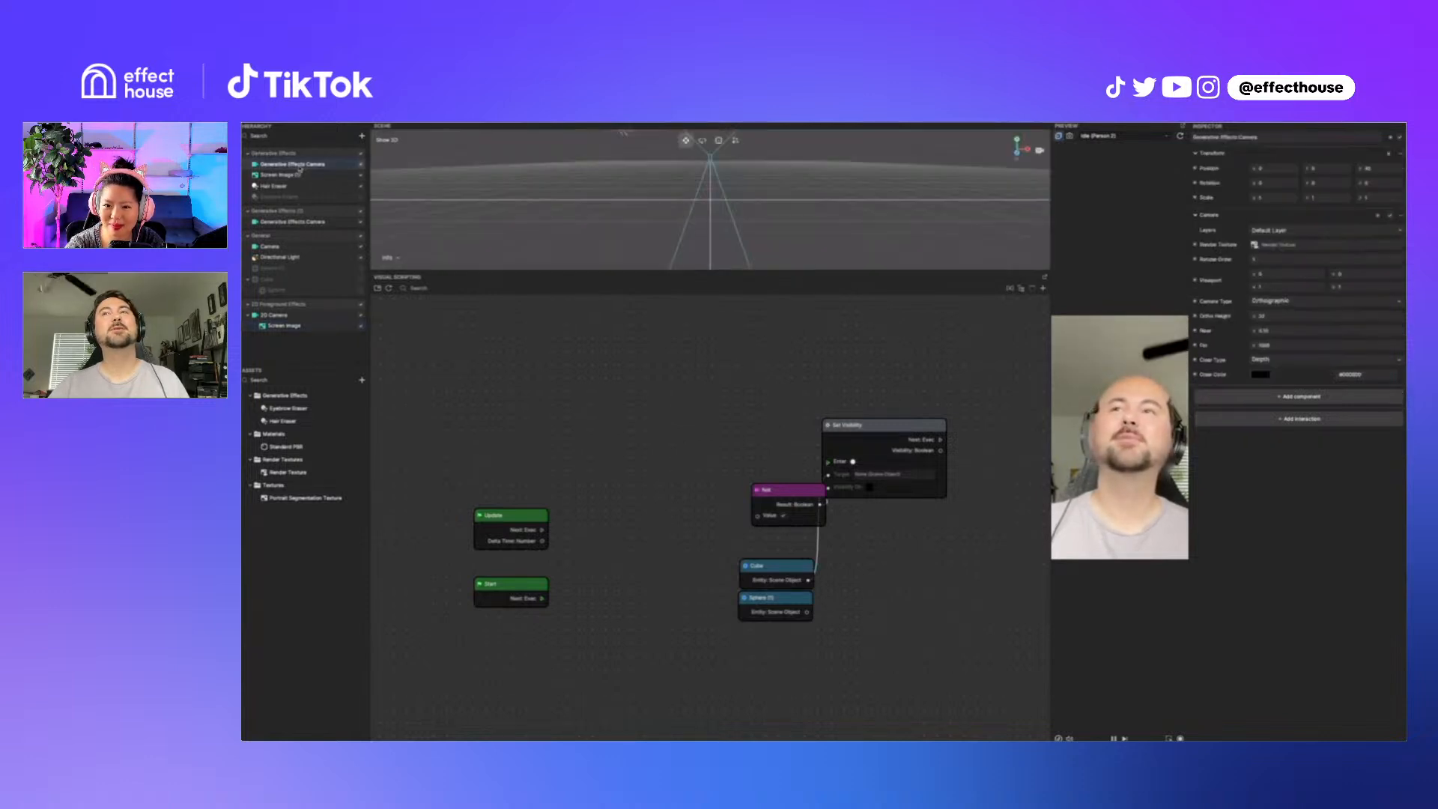
left_click(297, 176)
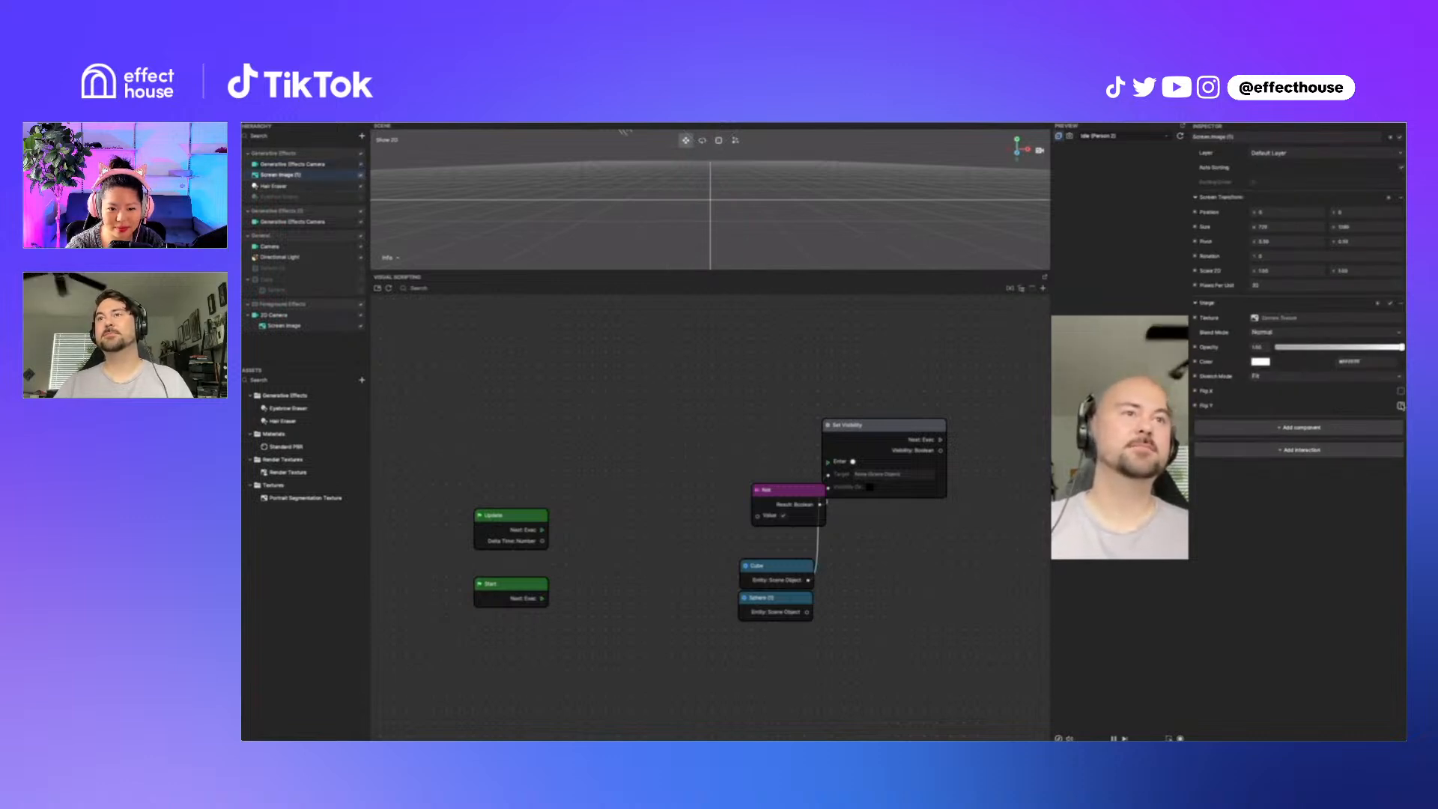
left_click(1401, 406)
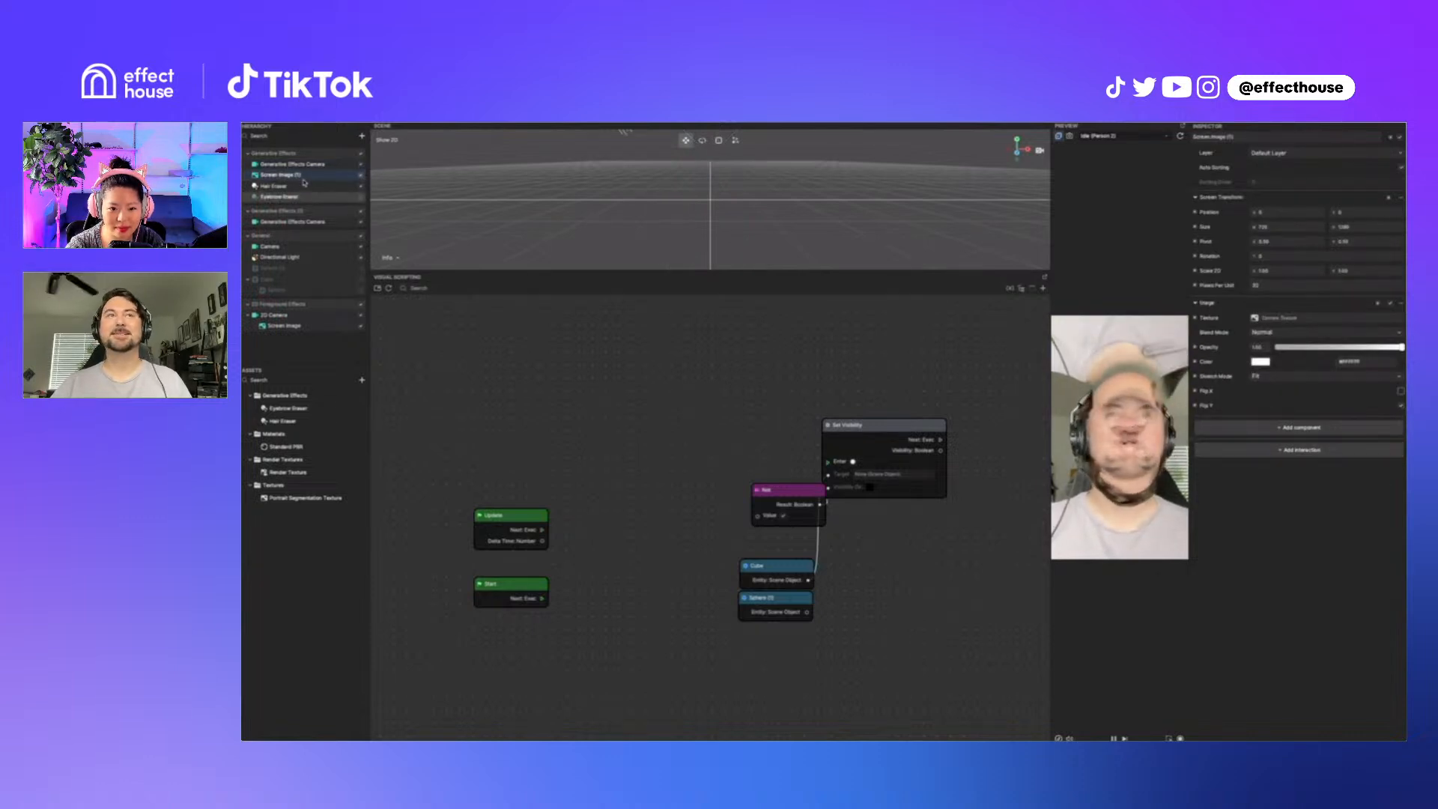
Step: Set the Hair Eraser's Y scale to -1
left_click(273, 186)
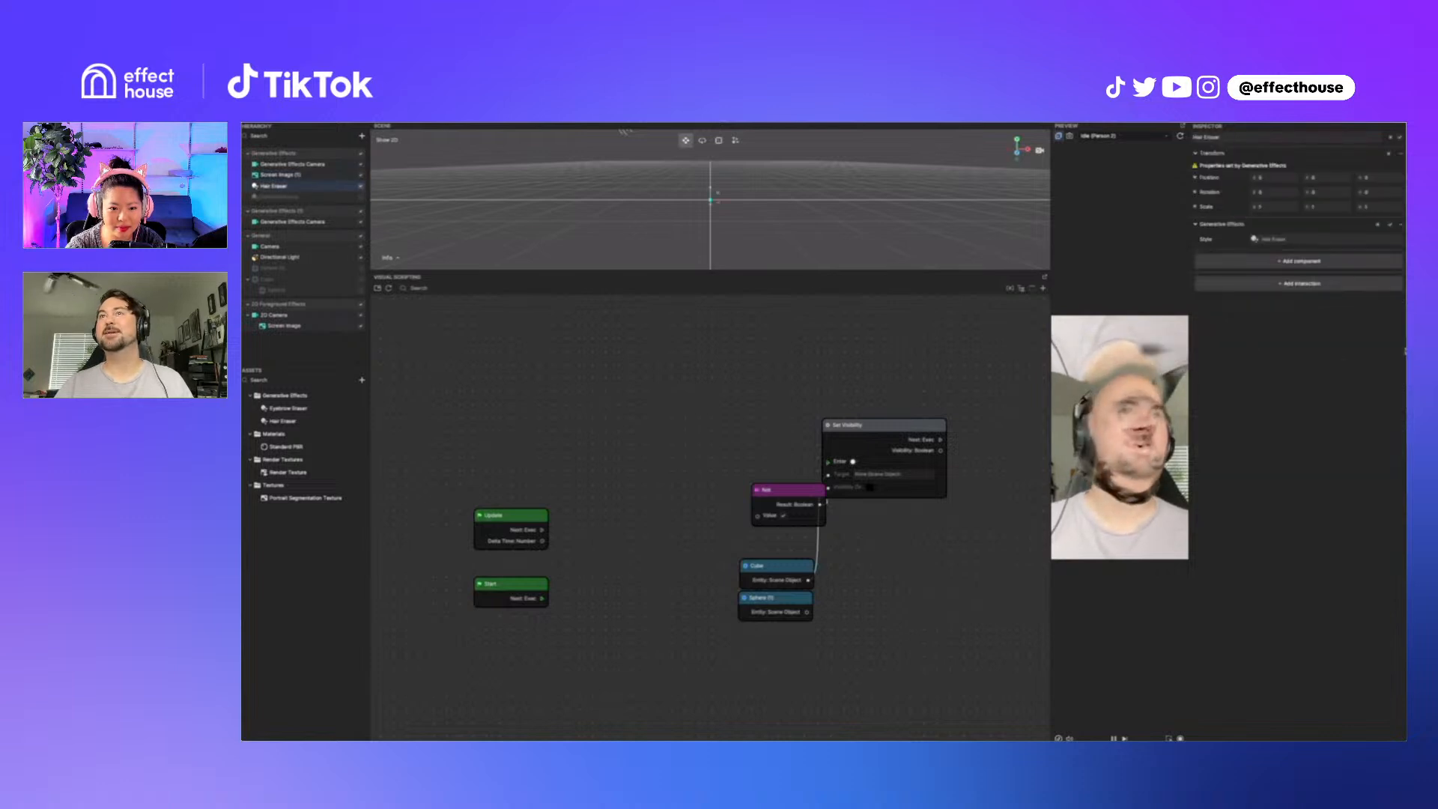
left_click(1324, 207)
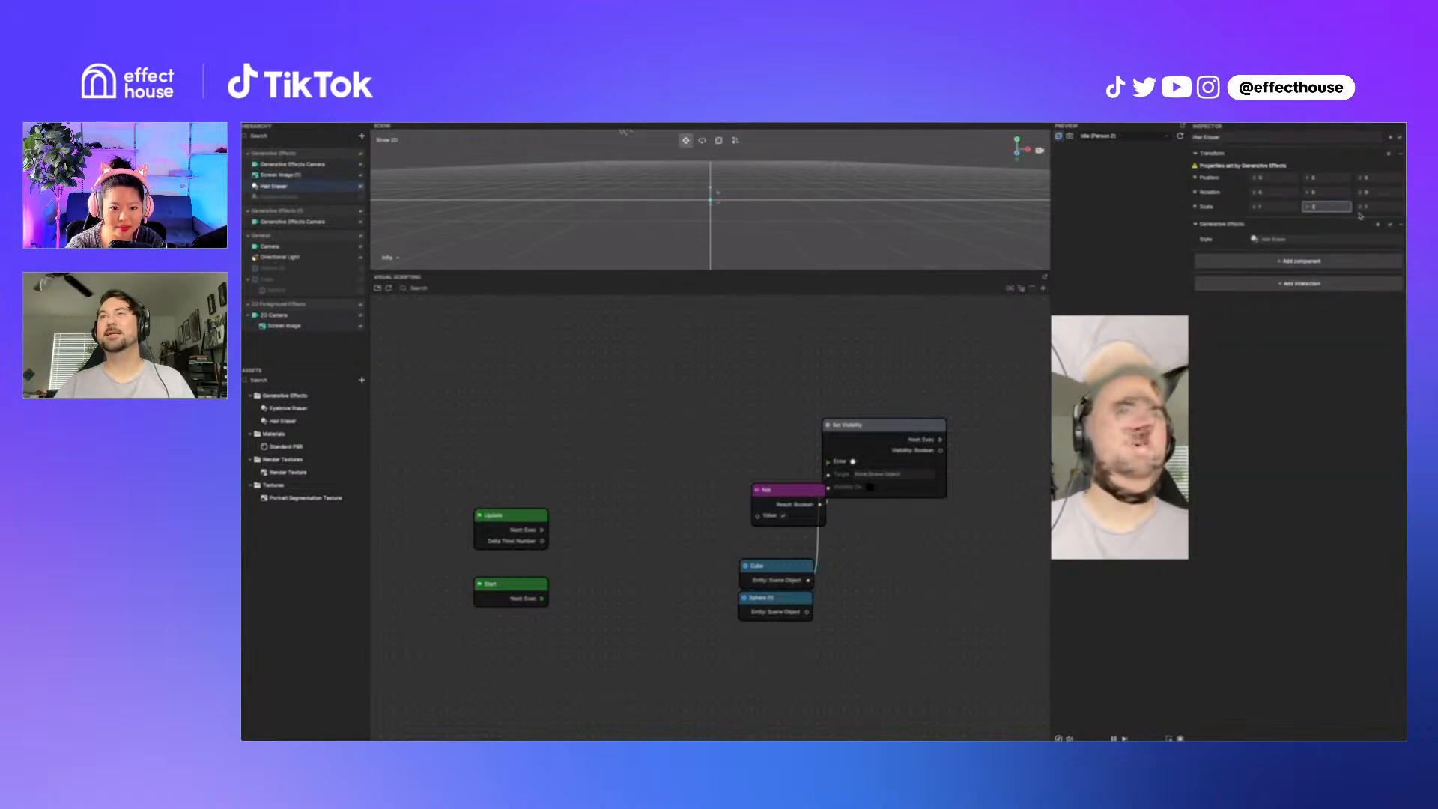
type("-1")
key("Return")
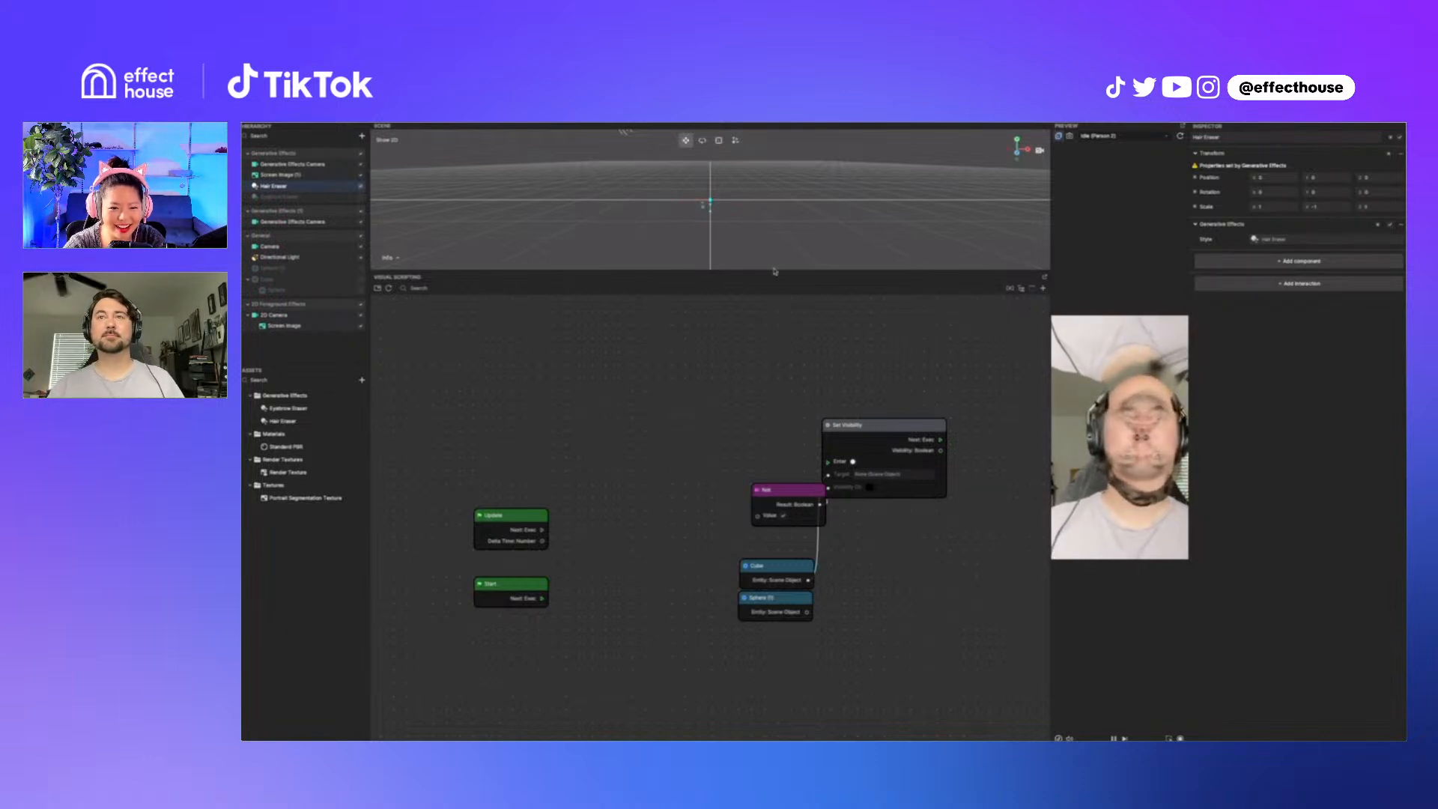
Step: Disable Flip Y on the Screen Image under 2D Camera
left_click(285, 326)
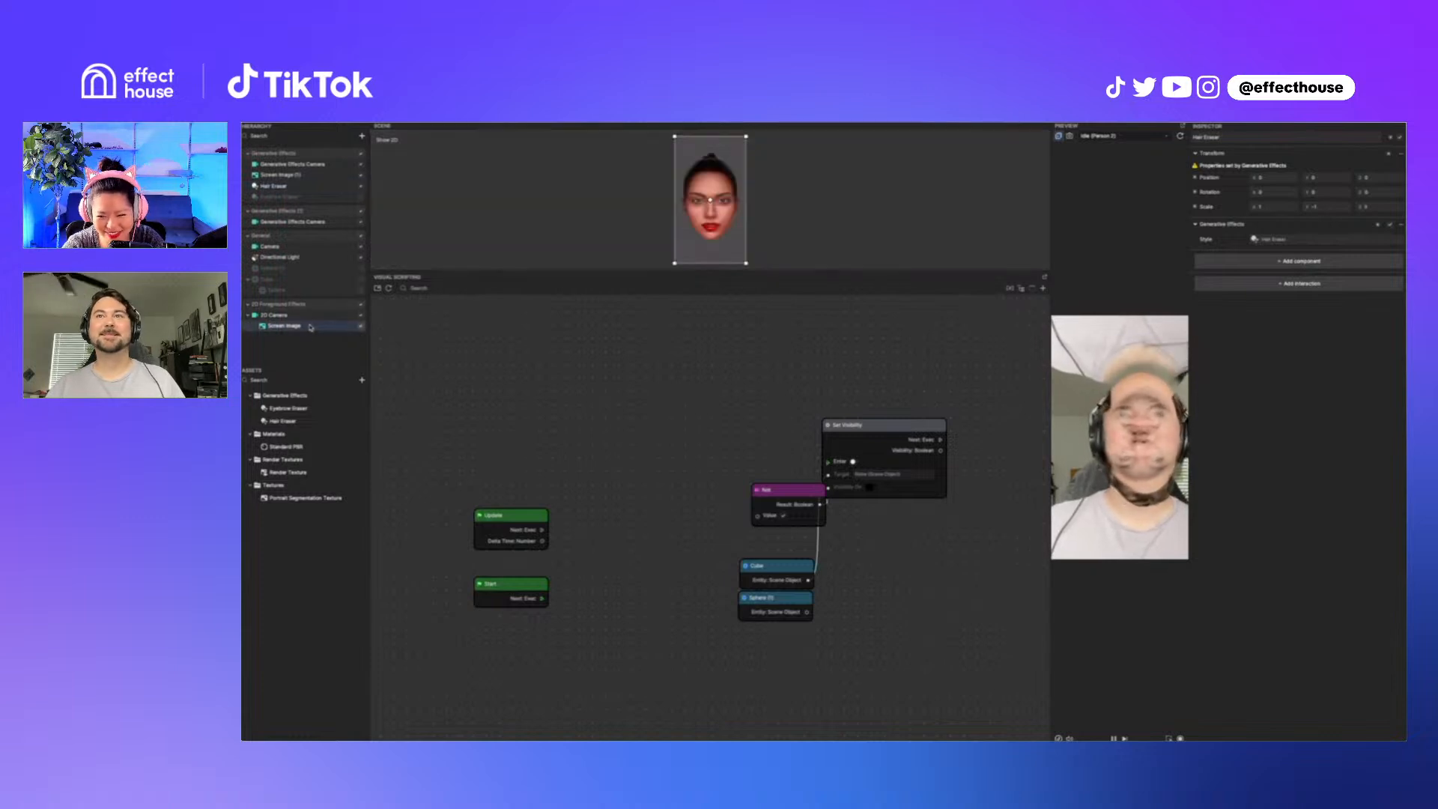
mouse_move(738, 223)
left_mouse_down()
mouse_move(690, 224)
mouse_move(723, 232)
left_mouse_up()
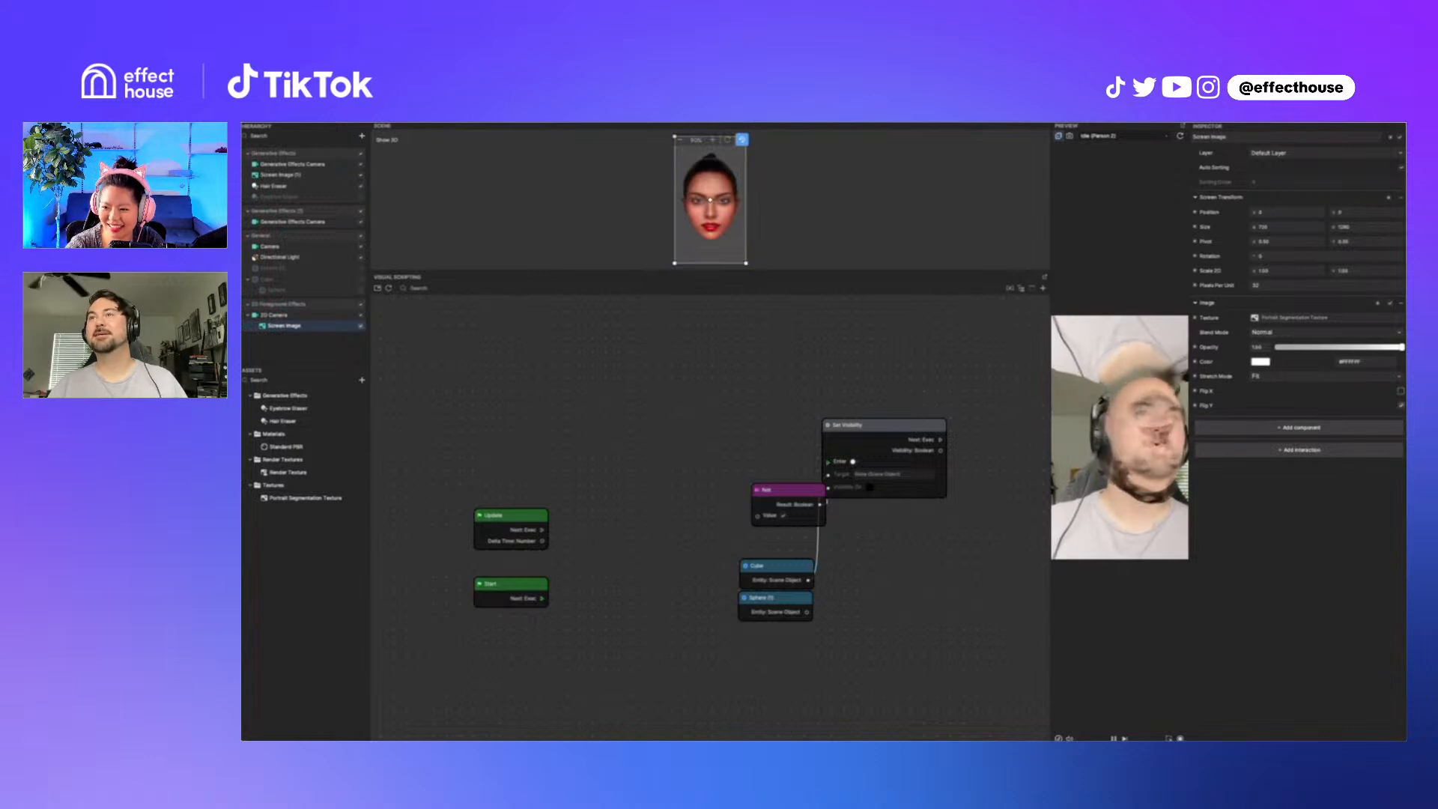
left_click(1401, 405)
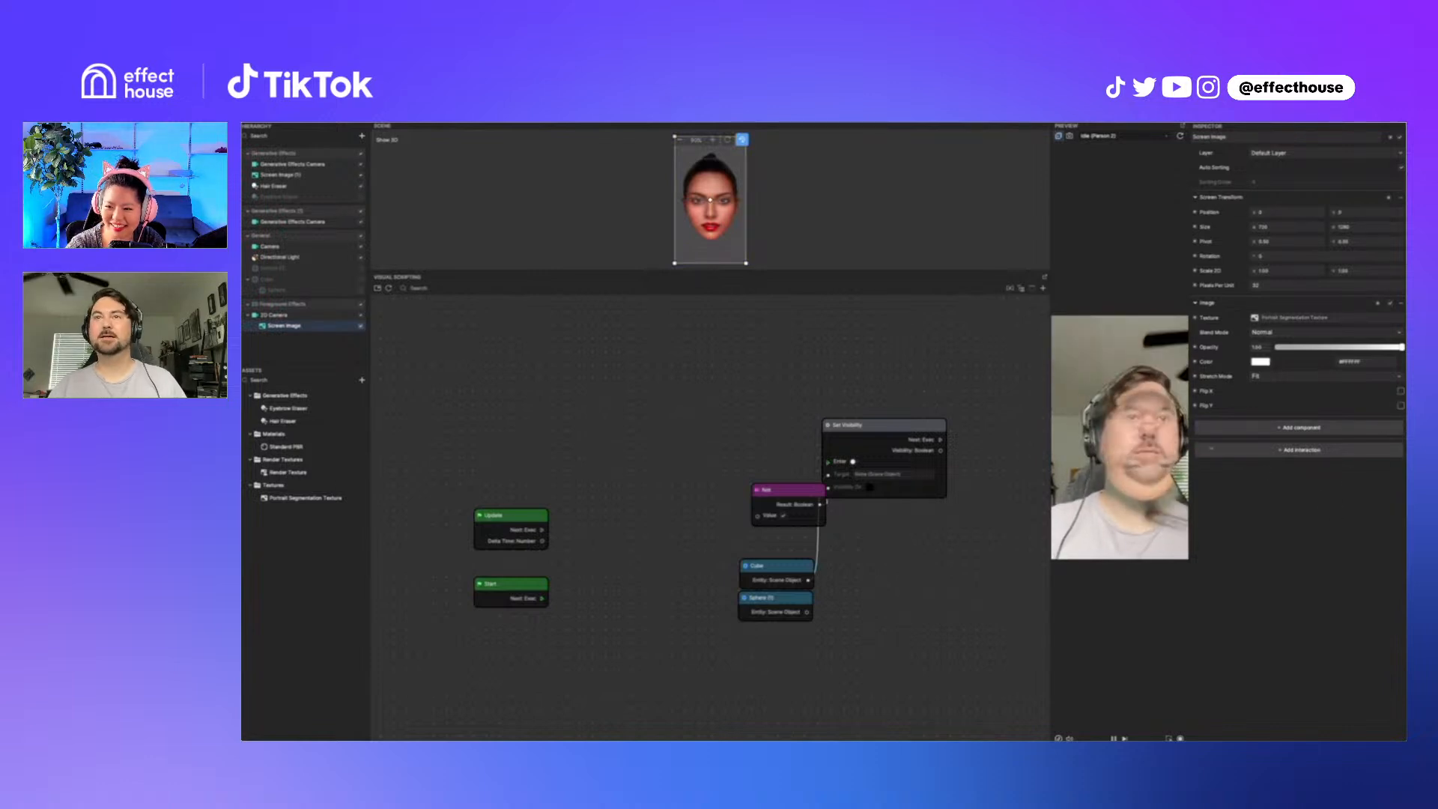
Step: Restore the Hair Eraser's Y scale to 1
left_click(301, 165)
left_click(305, 187)
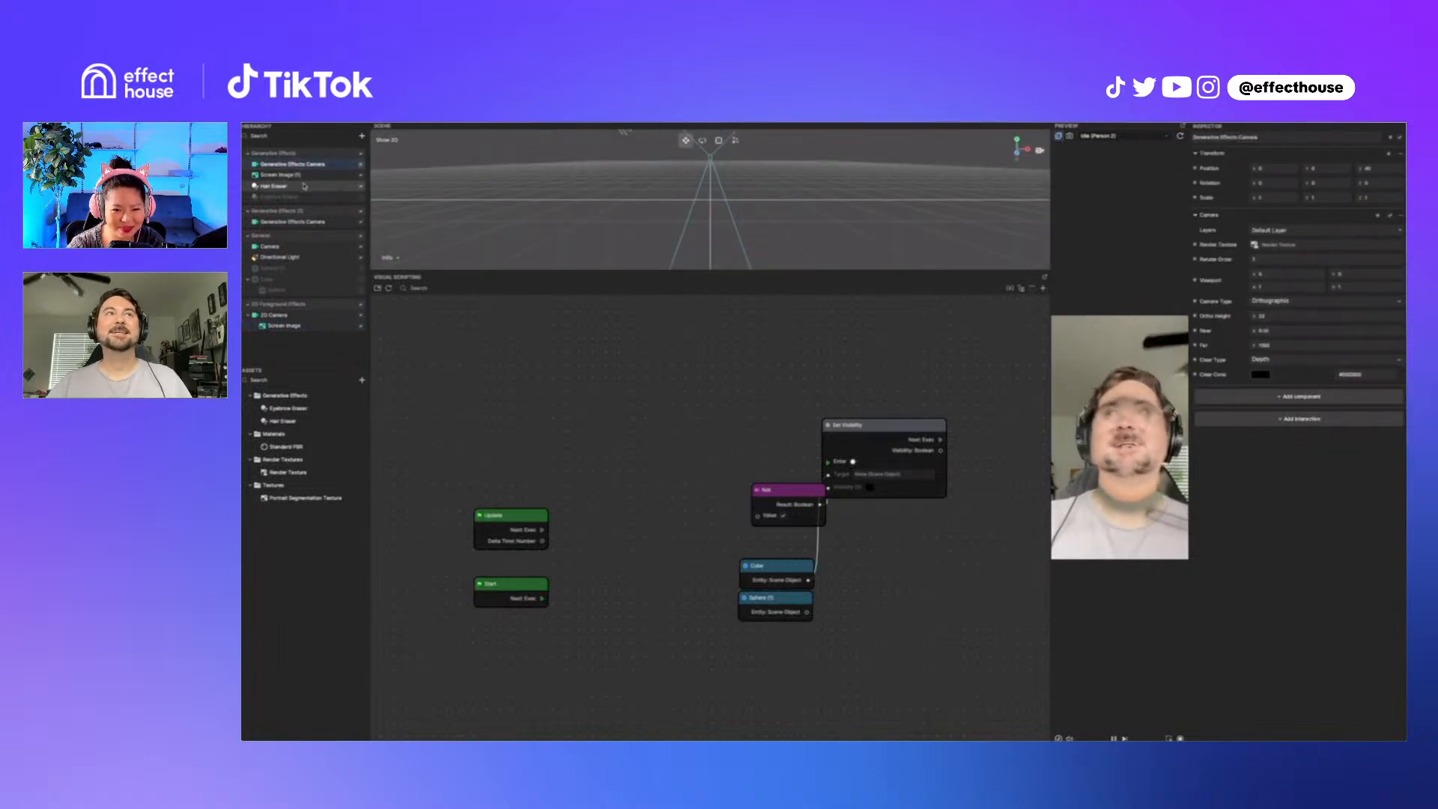
left_click(1338, 206)
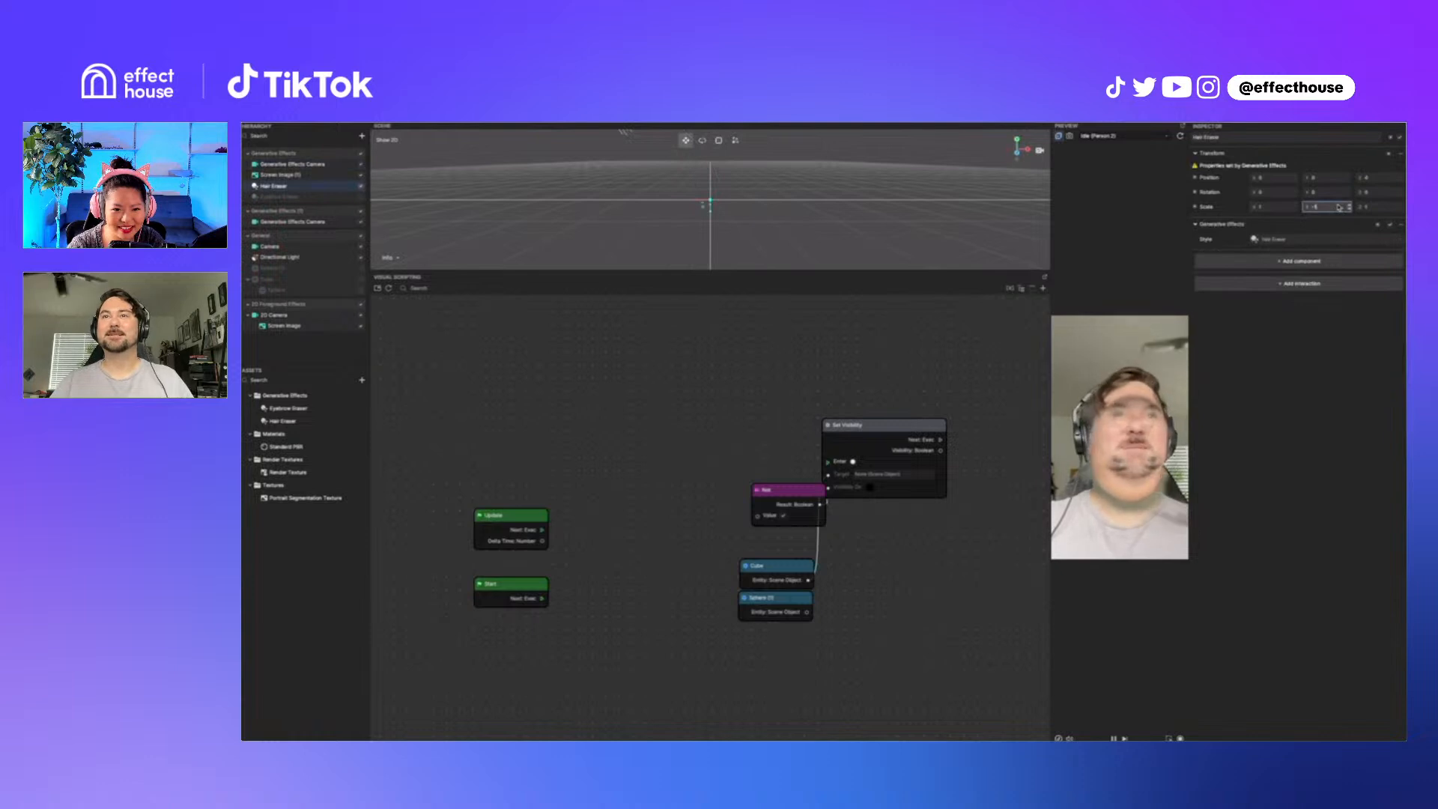
key("Return")
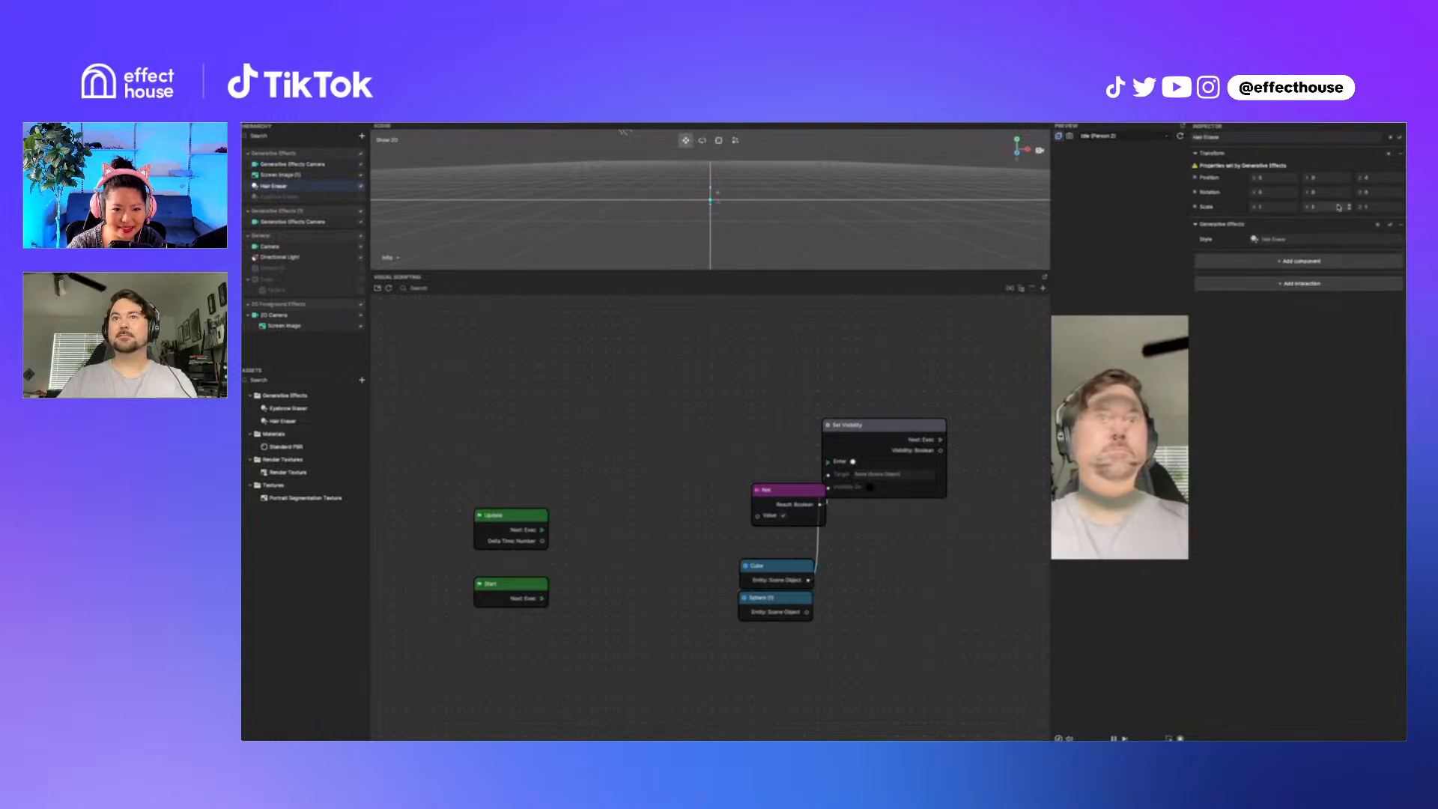
Step: Toggle Flip Y on Screen Image (1) with the Hair Eraser shown and hidden to compare the preview, leaving Flip Y enabled
left_click(289, 176)
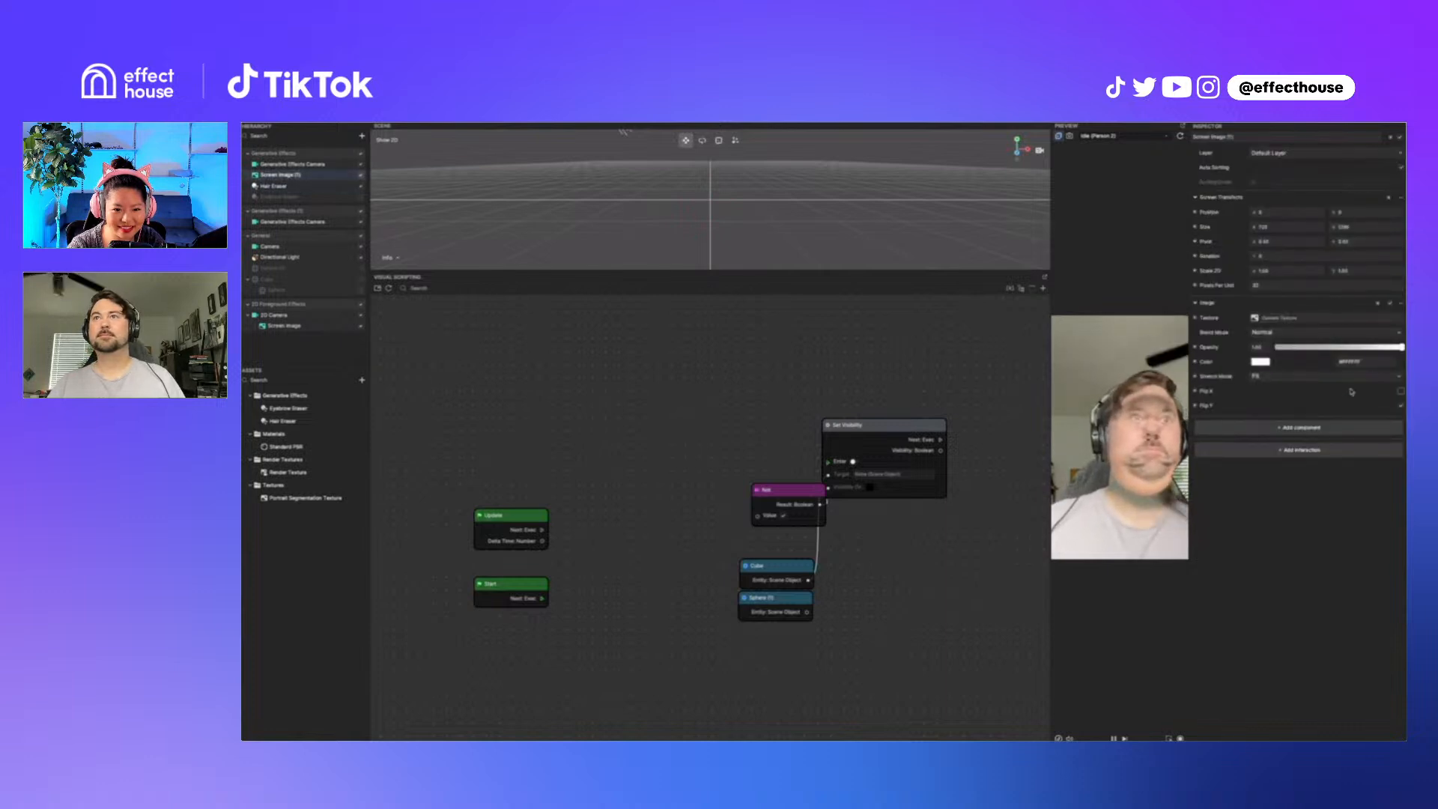
left_click(1400, 406)
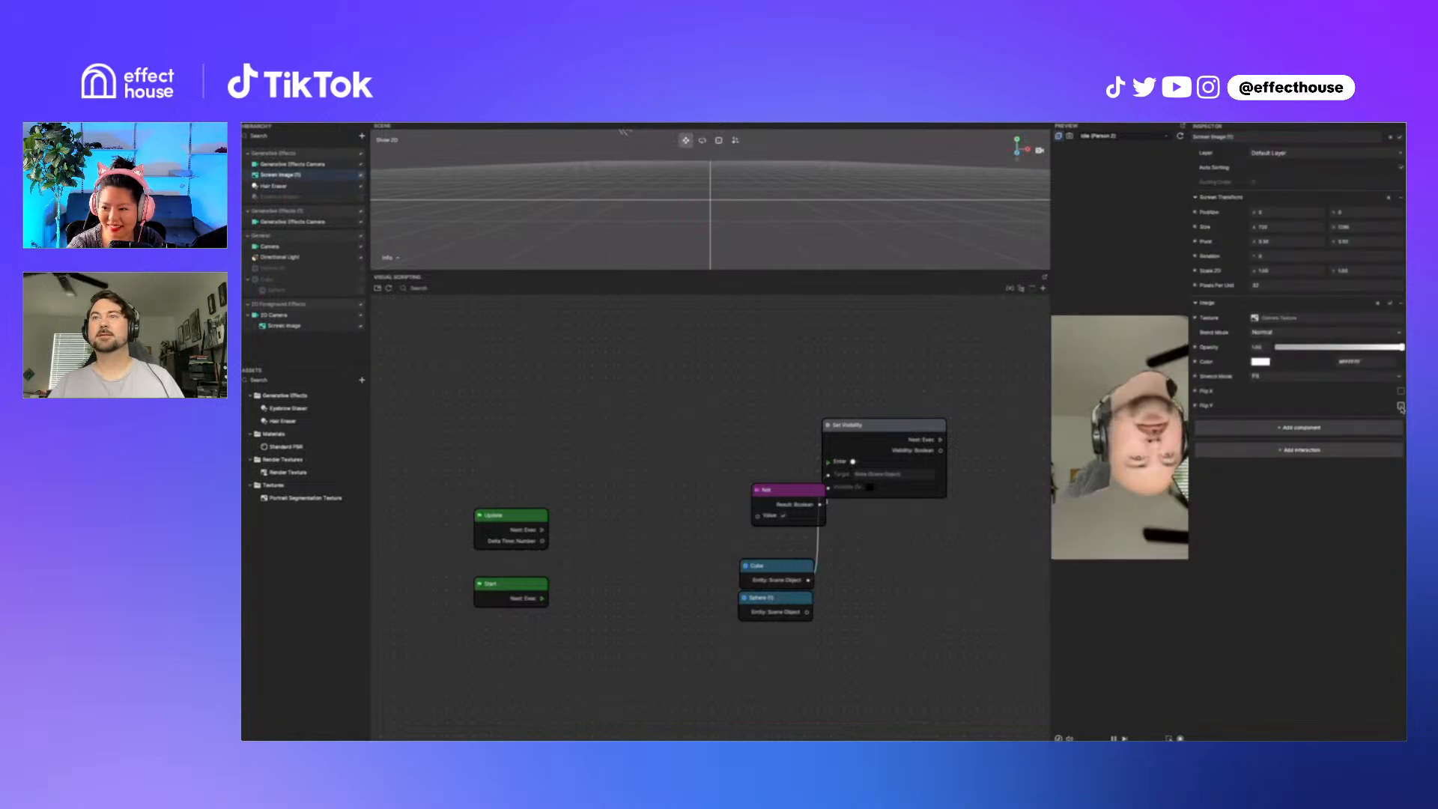
left_click(1402, 407)
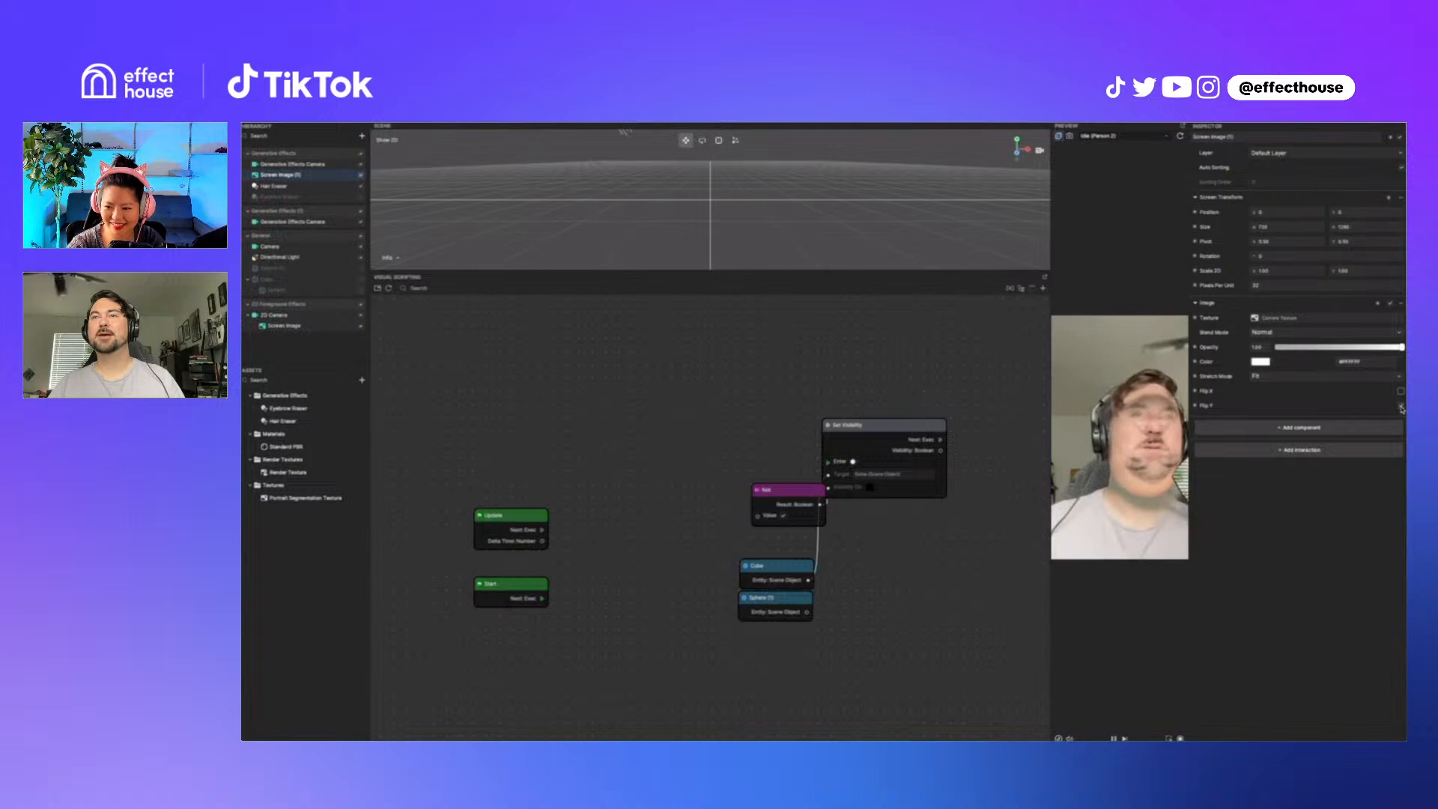
left_click(1402, 407)
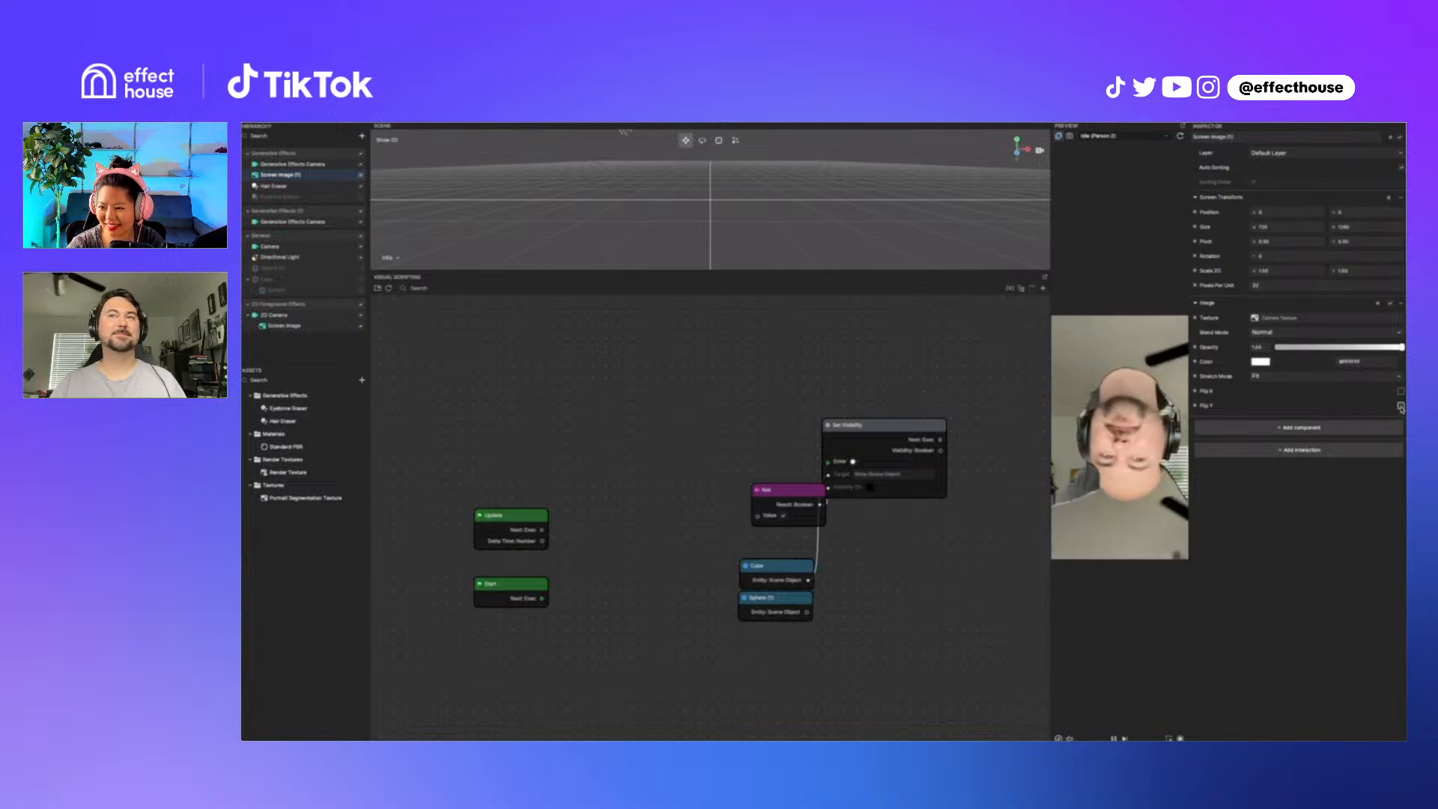
left_click(360, 187)
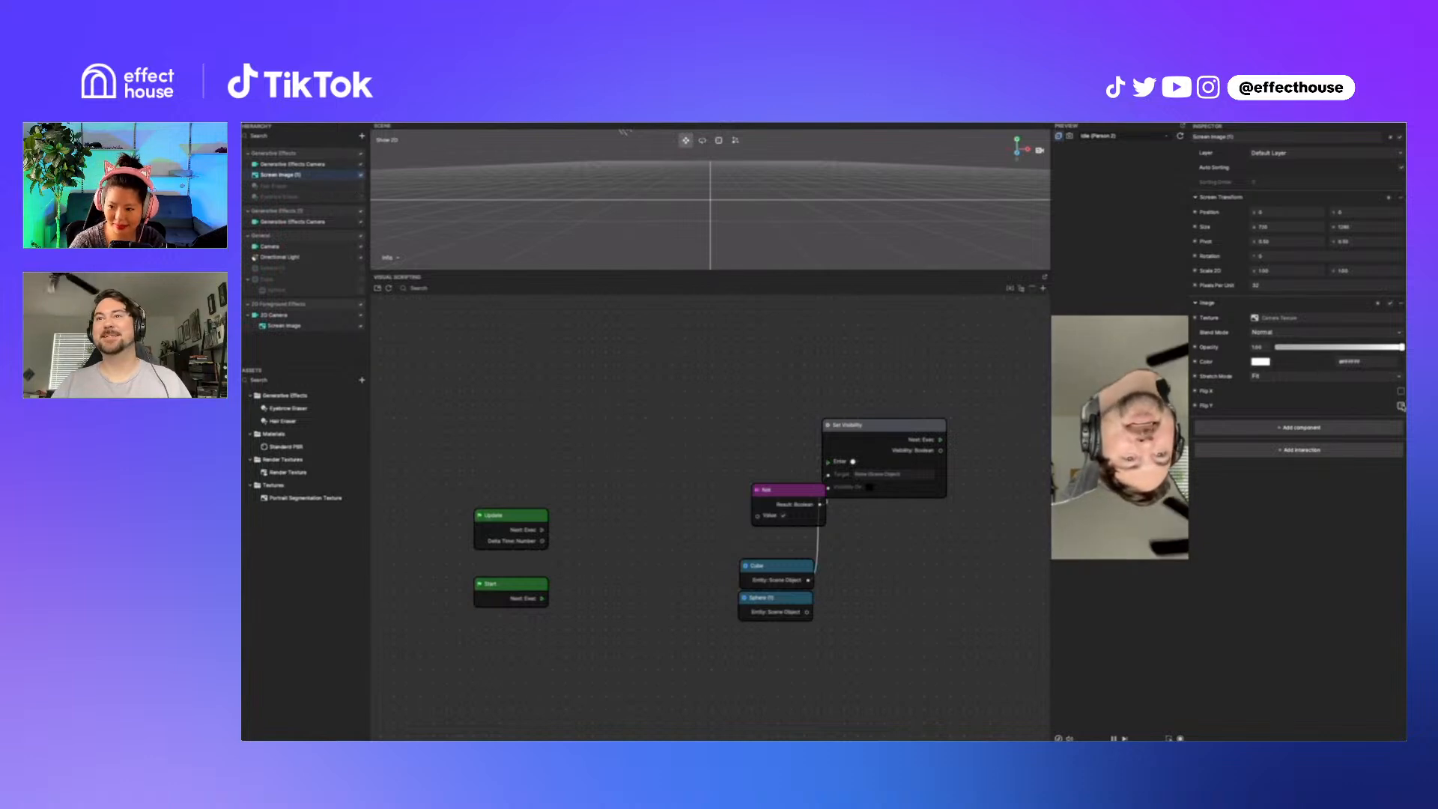
left_click(1401, 407)
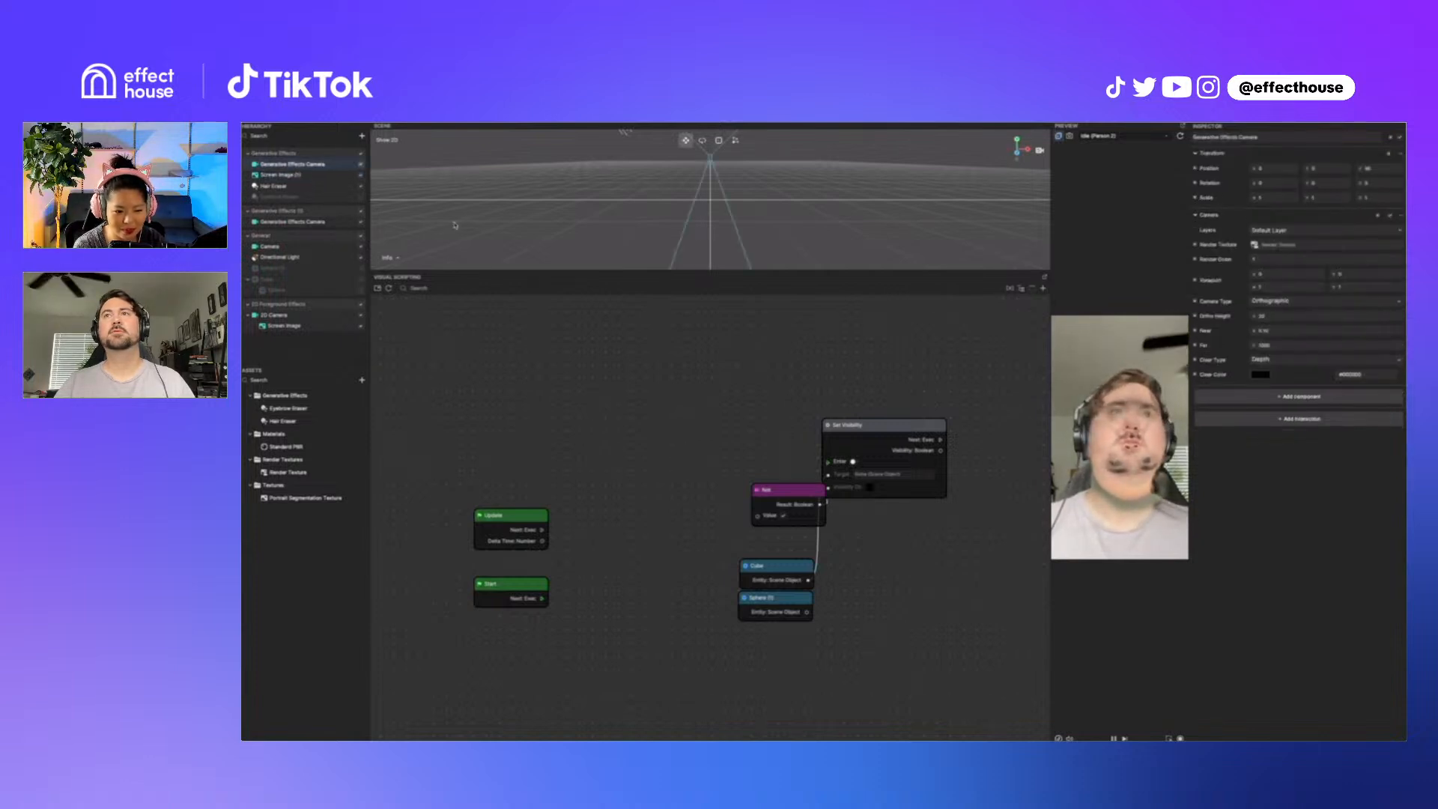
Step: Hide the Hair Eraser and set the first Generative Effects Camera's Y scale back to 1
left_click(361, 196)
left_click(361, 186)
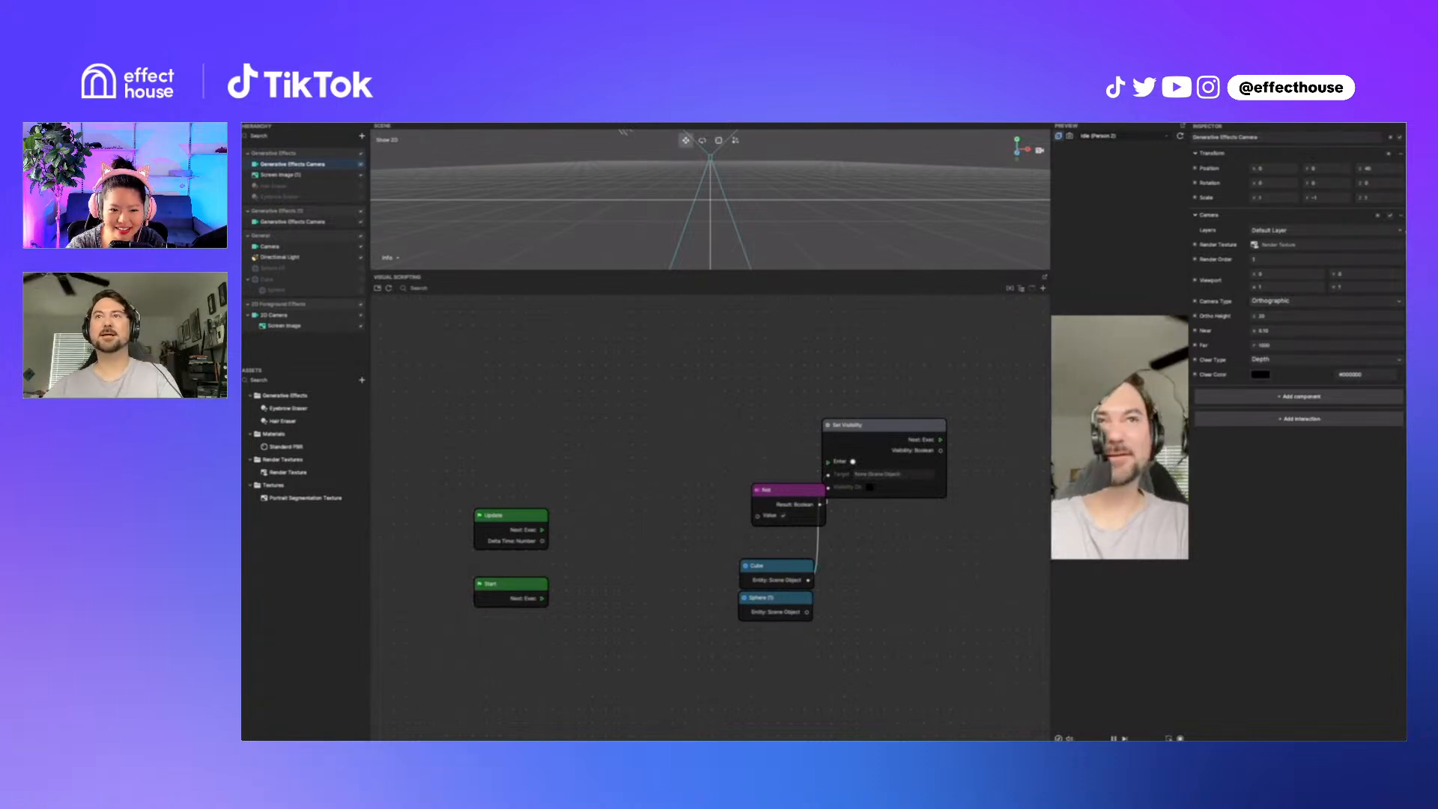
left_click(1322, 200)
left_click(1305, 525)
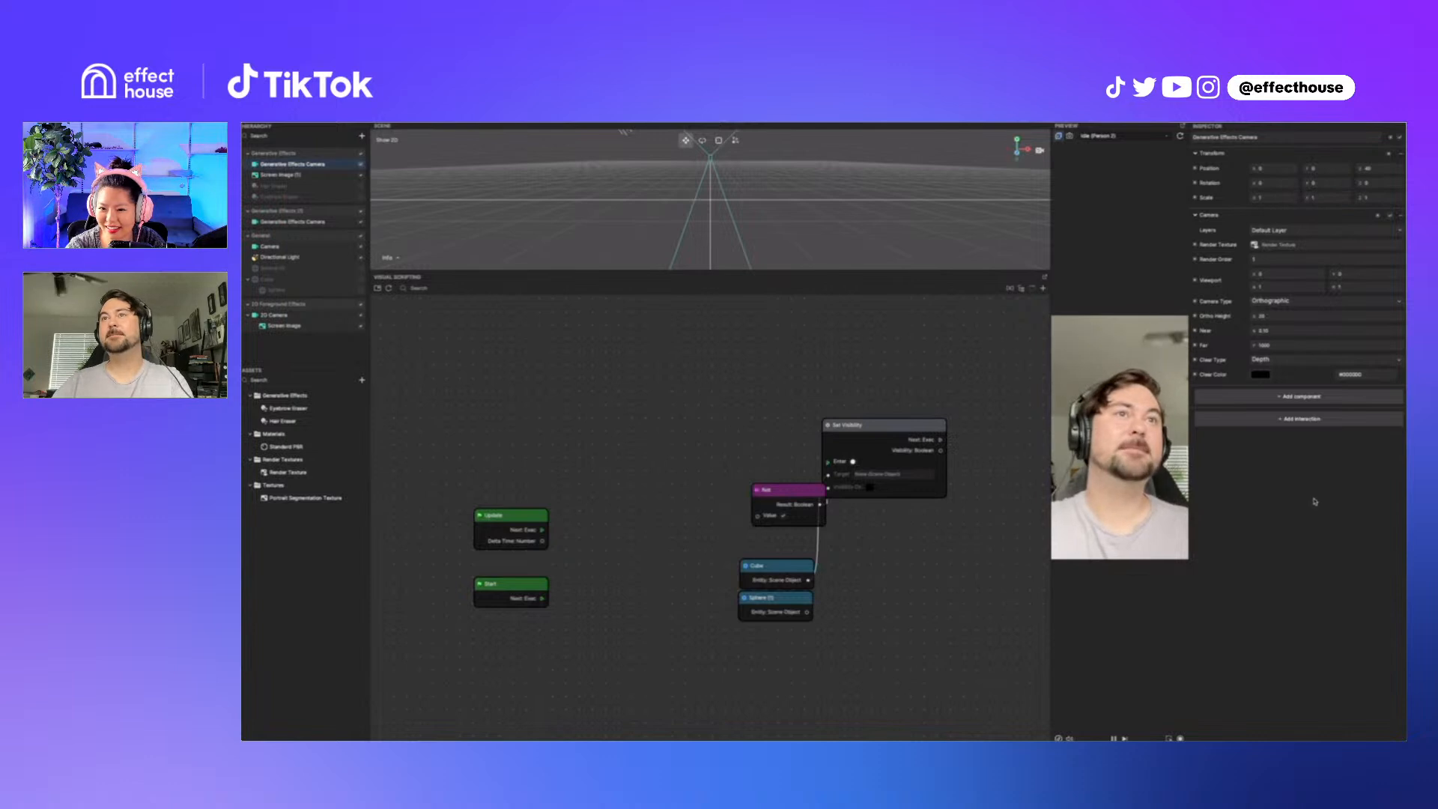
Step: Check the Hair Eraser's settings and disable Flip Y on Screen Image (1) in the first Generative Effects group
left_click(297, 176)
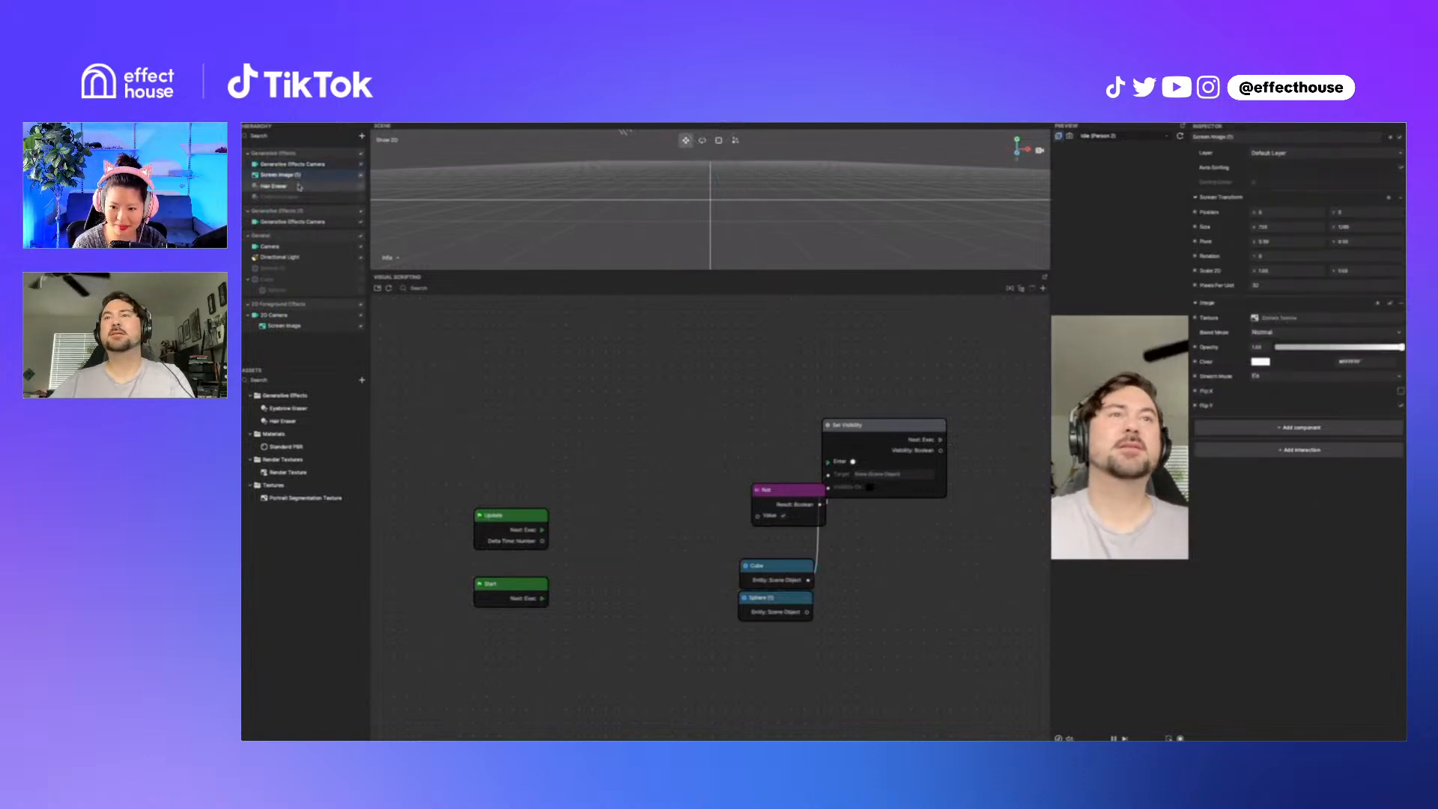
left_click(315, 186)
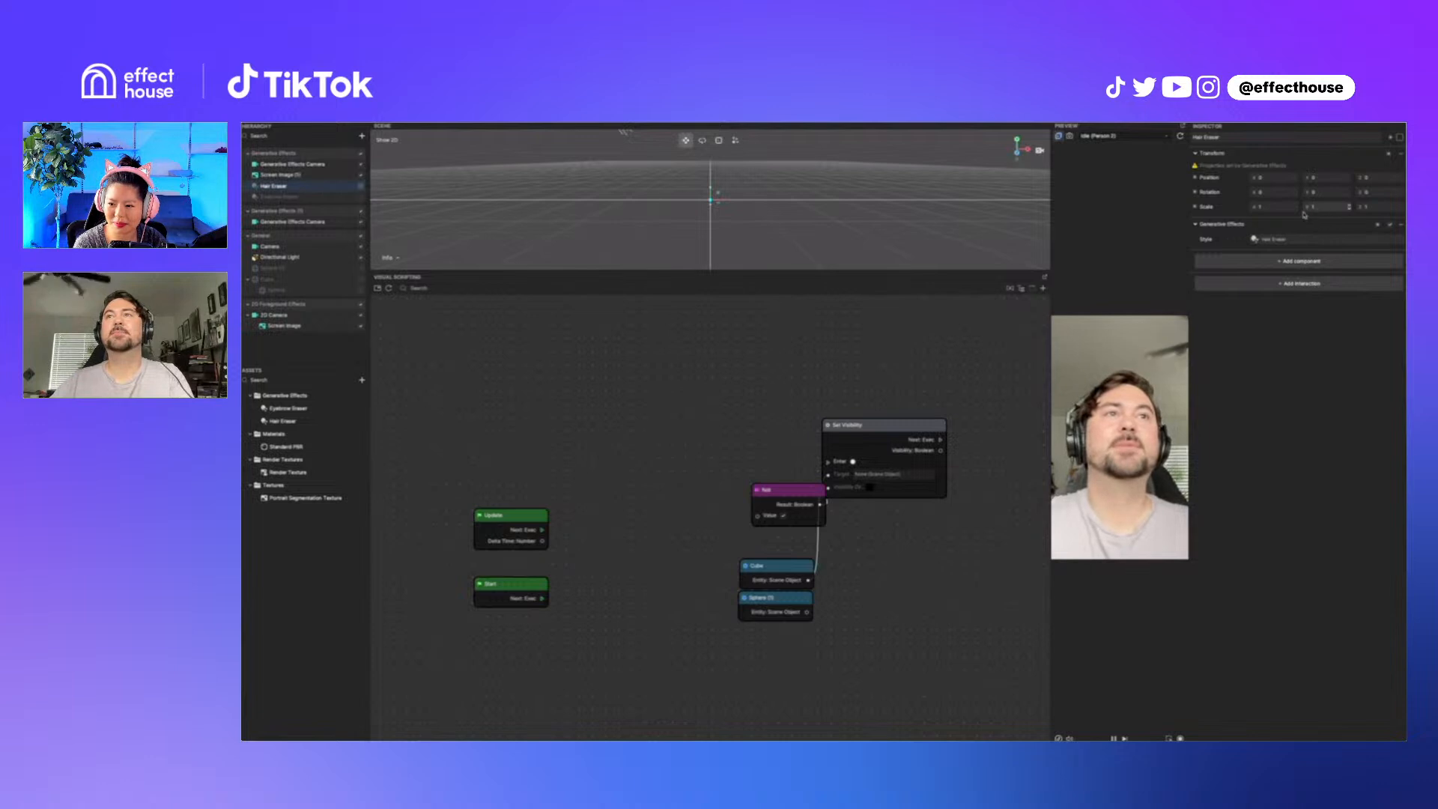
left_click(335, 175)
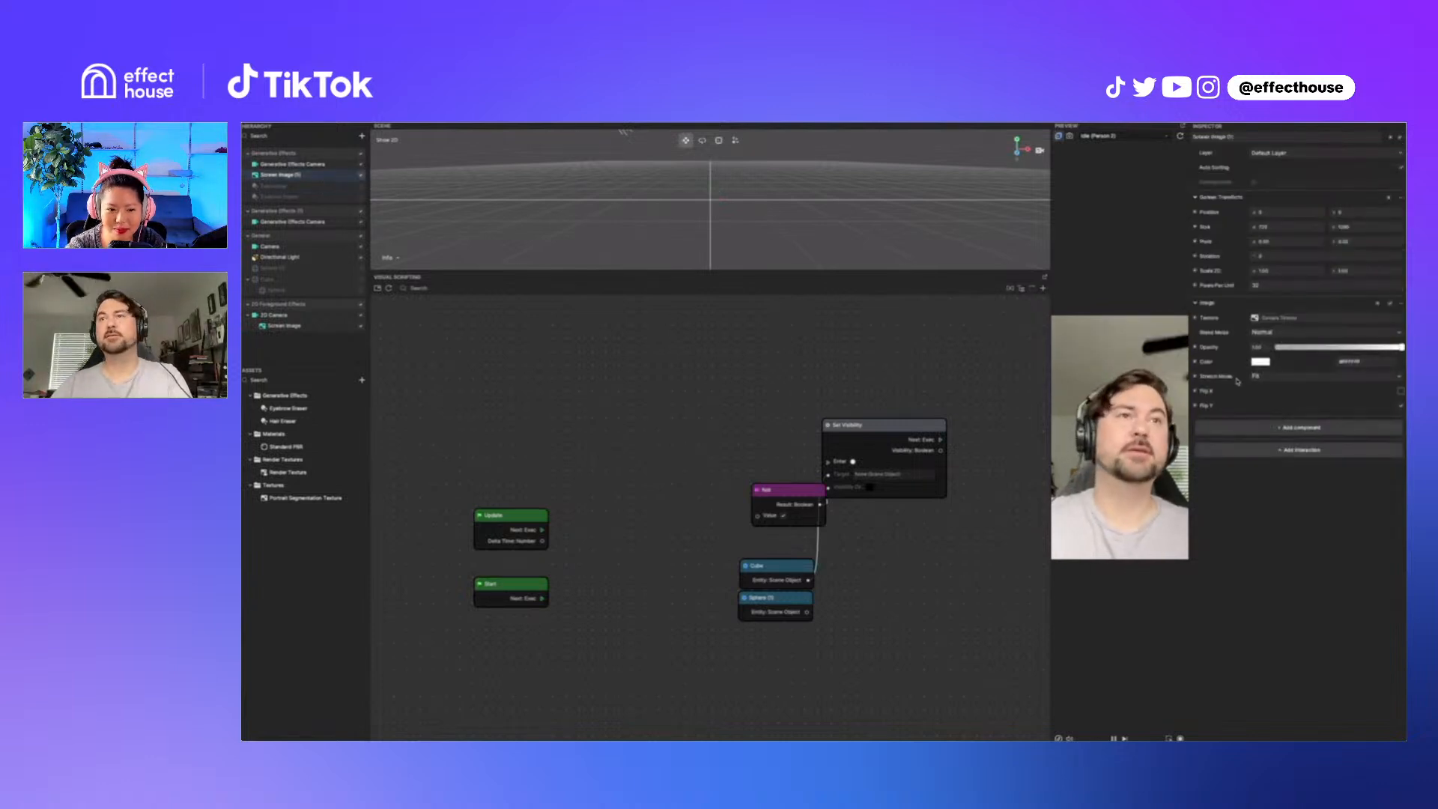
left_click(1400, 406)
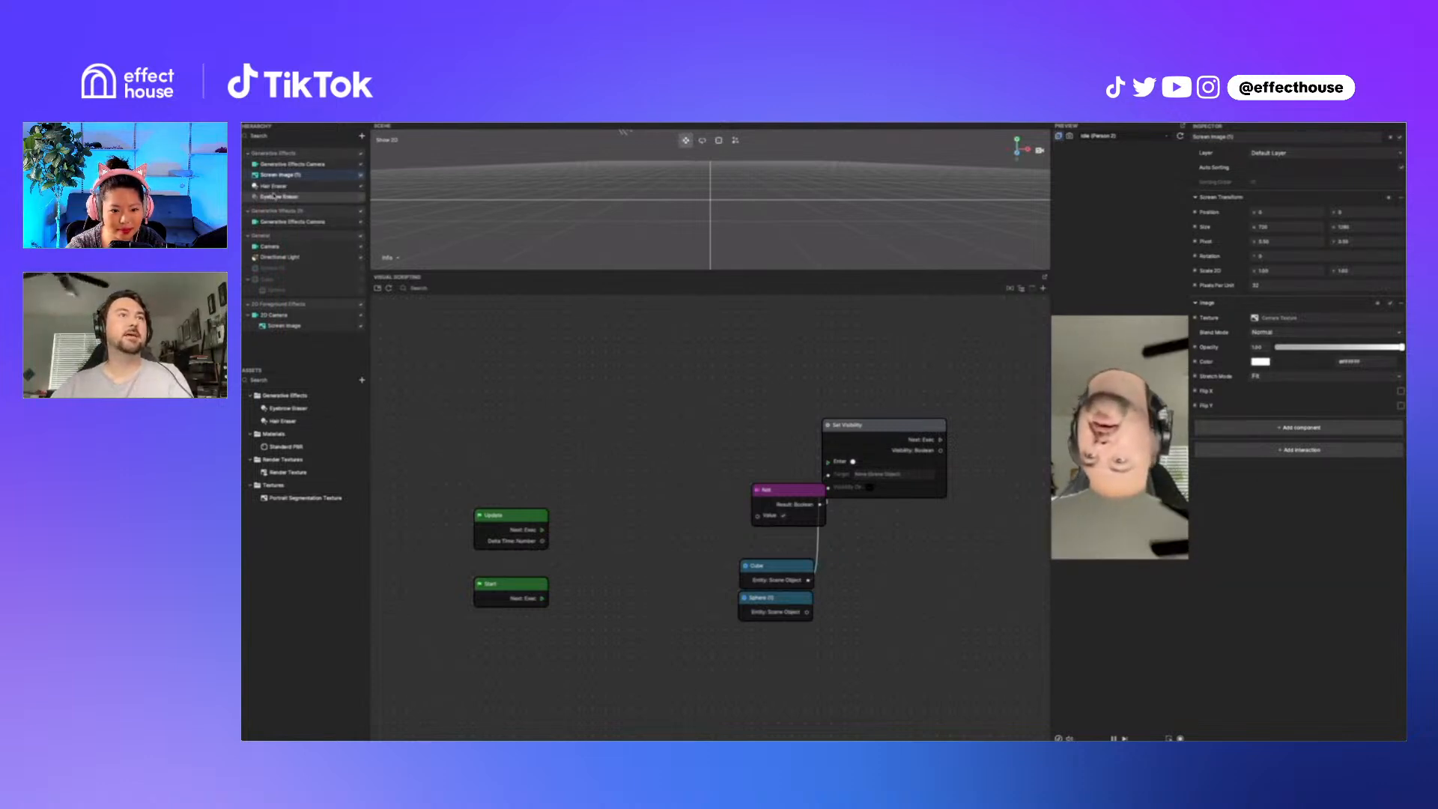
Step: Duplicate the 2D Foreground Effects group
right_click(305, 306)
left_click(348, 317)
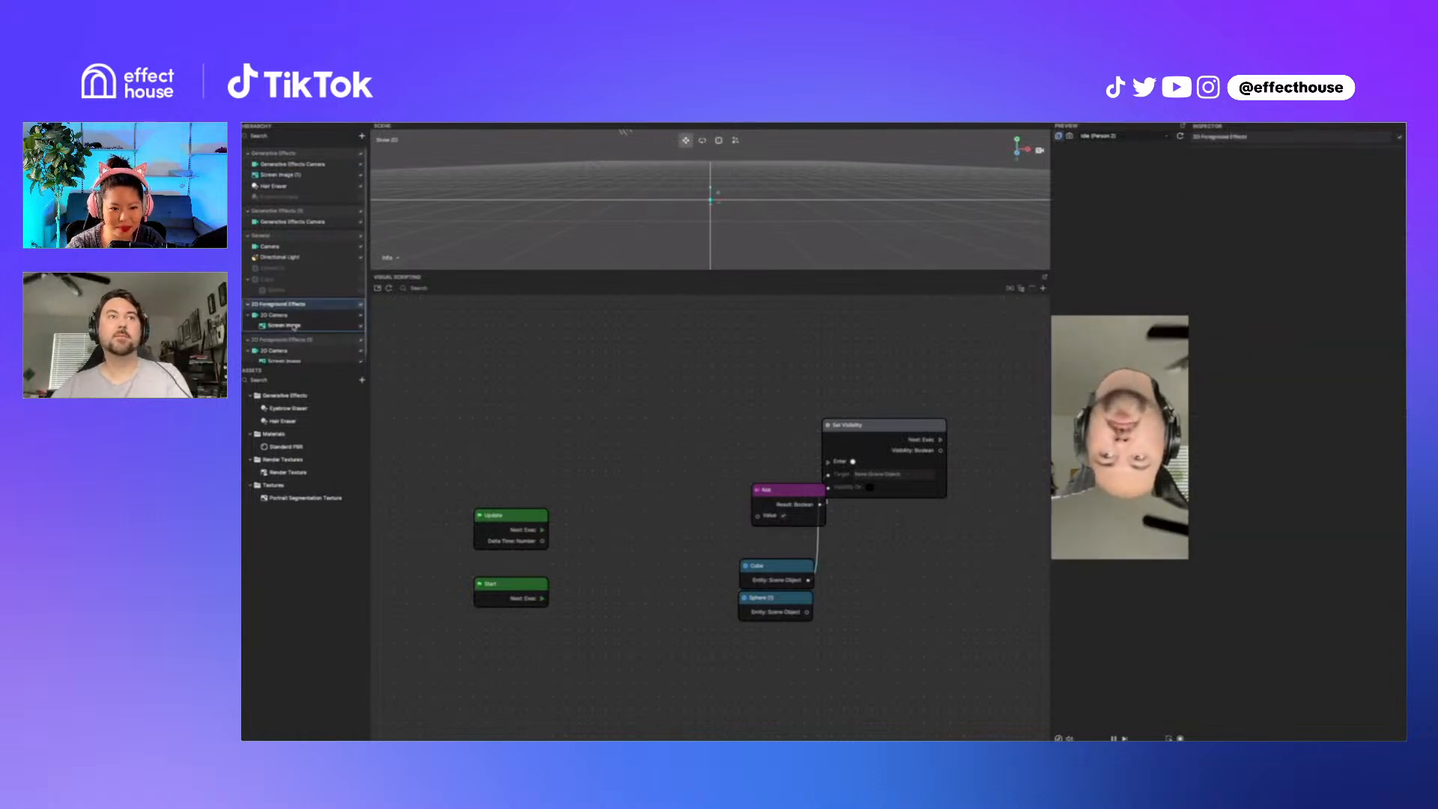
Step: Assign Render Texture to the Screen Image in the original 2D Foreground Effects group and enable its Flip Y option
left_click(293, 327)
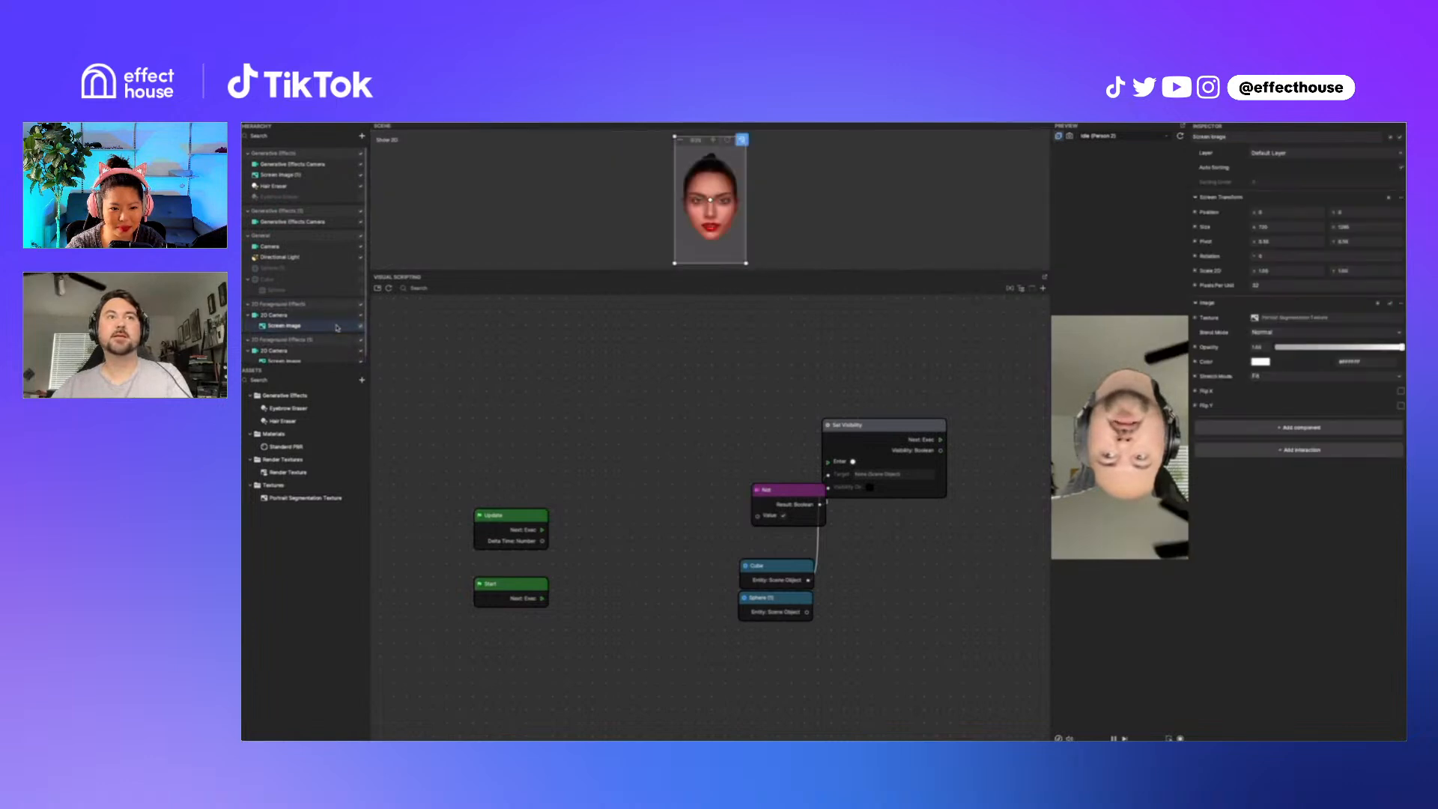
left_click(1341, 320)
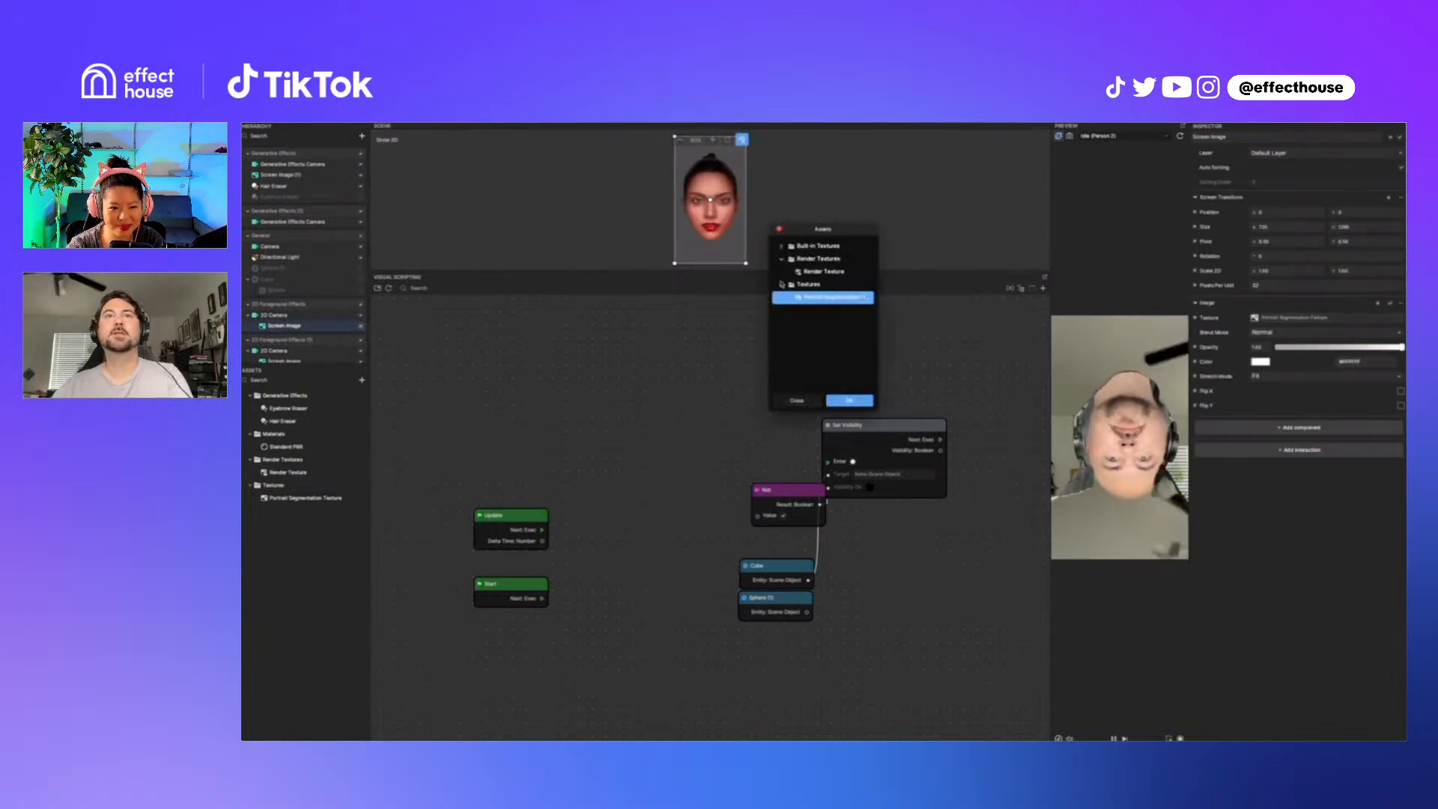
left_click(820, 271)
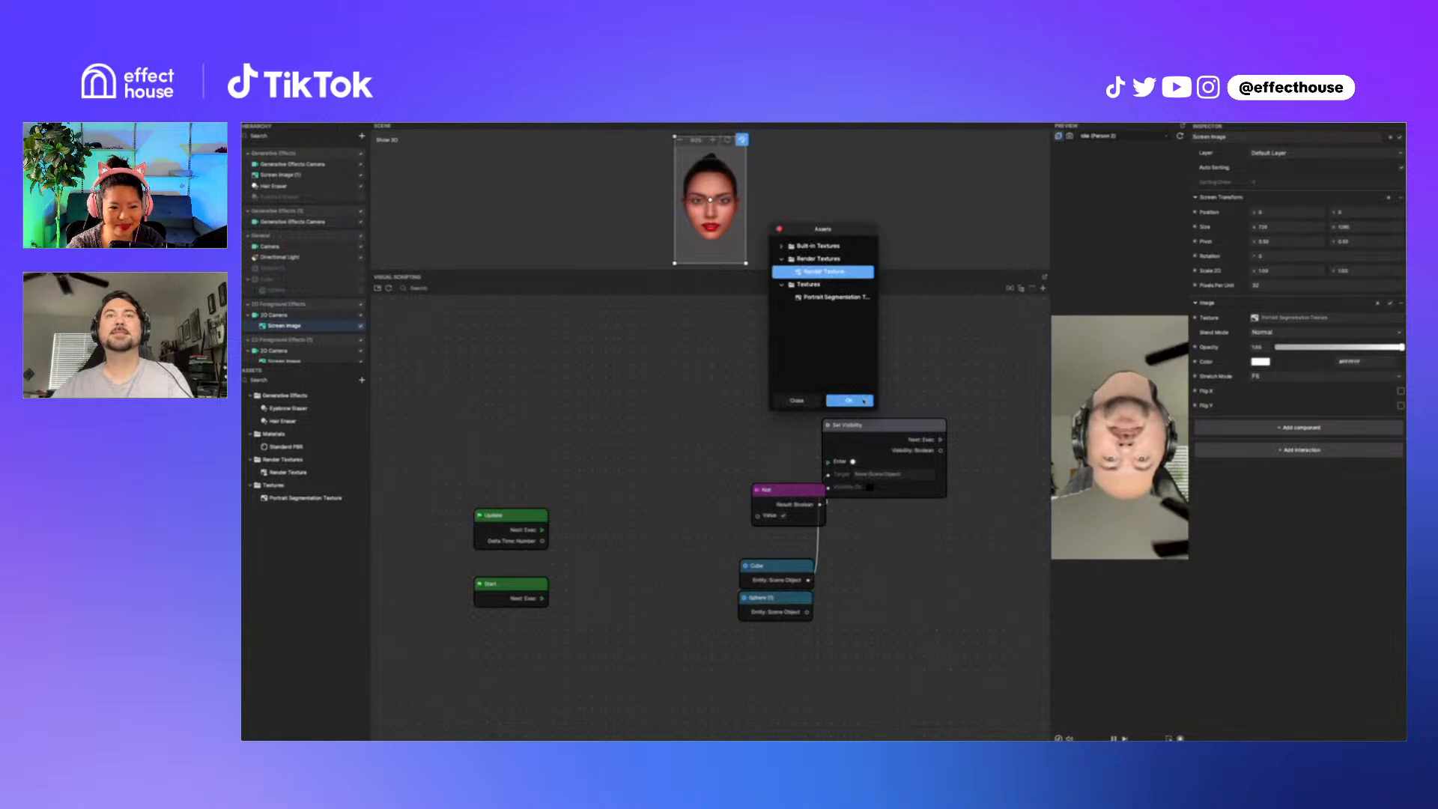
left_click(864, 402)
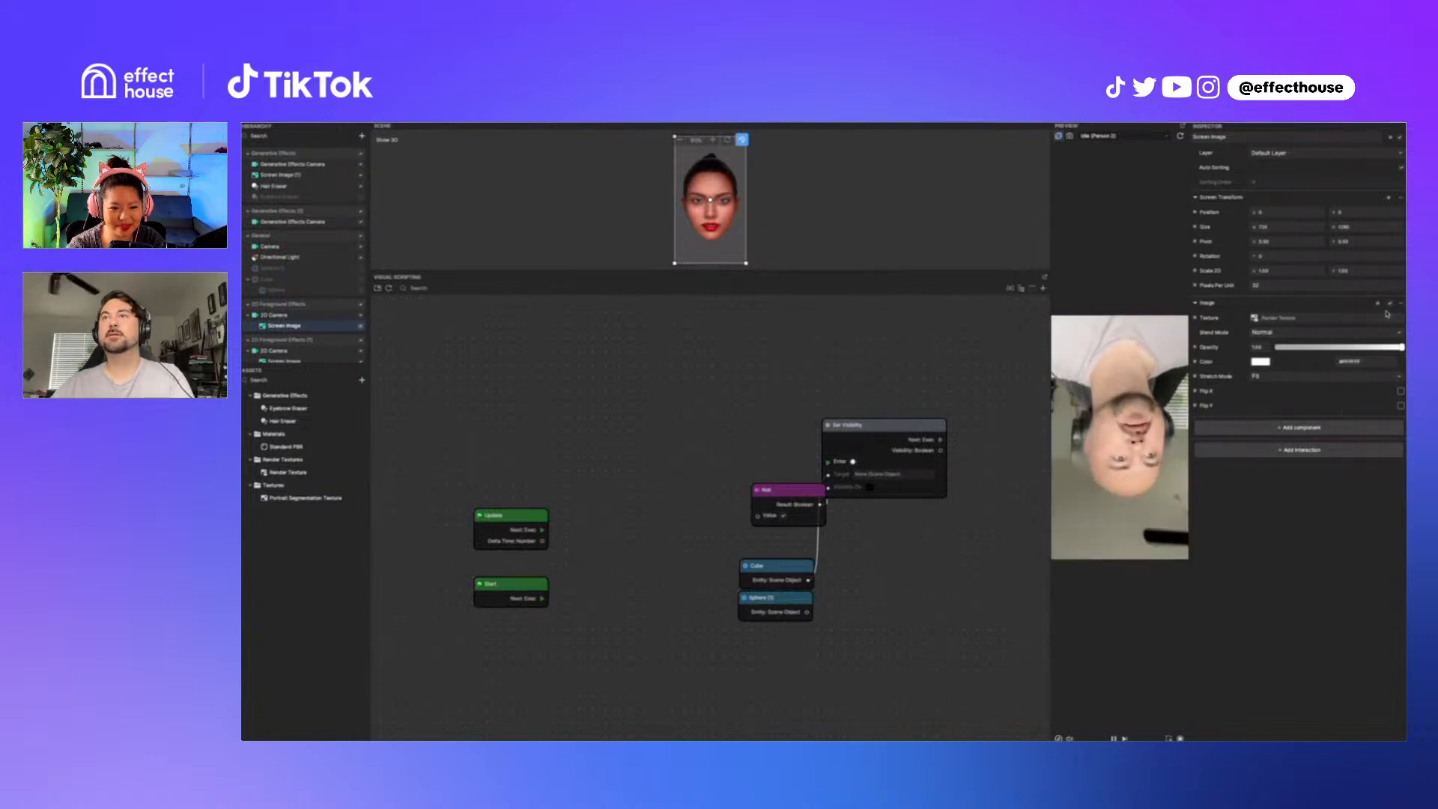
left_click(1401, 406)
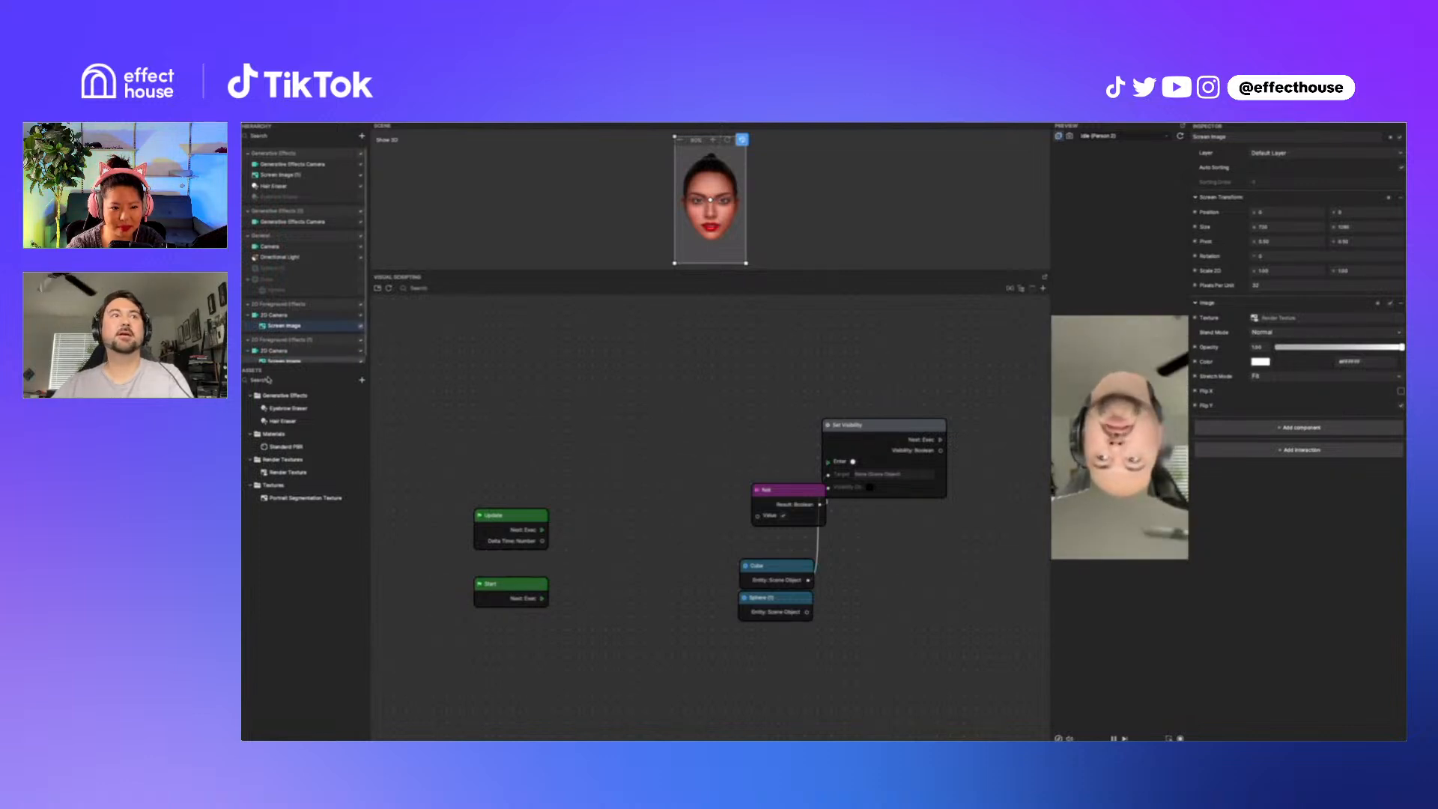
left_click(274, 315)
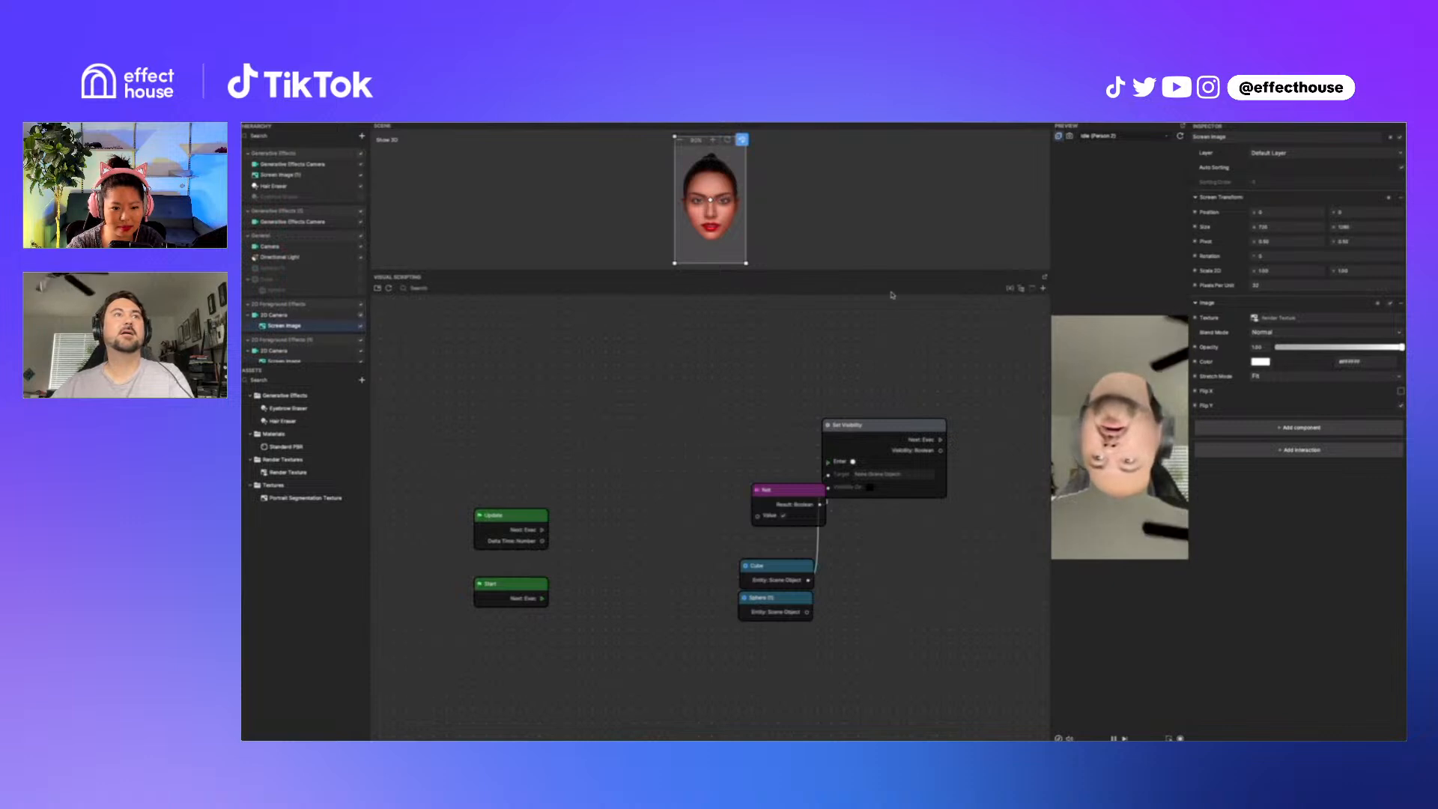
Step: Assign Render Texture as the render target of the 2D Camera in the original 2D Foreground Effects group
left_click(1331, 242)
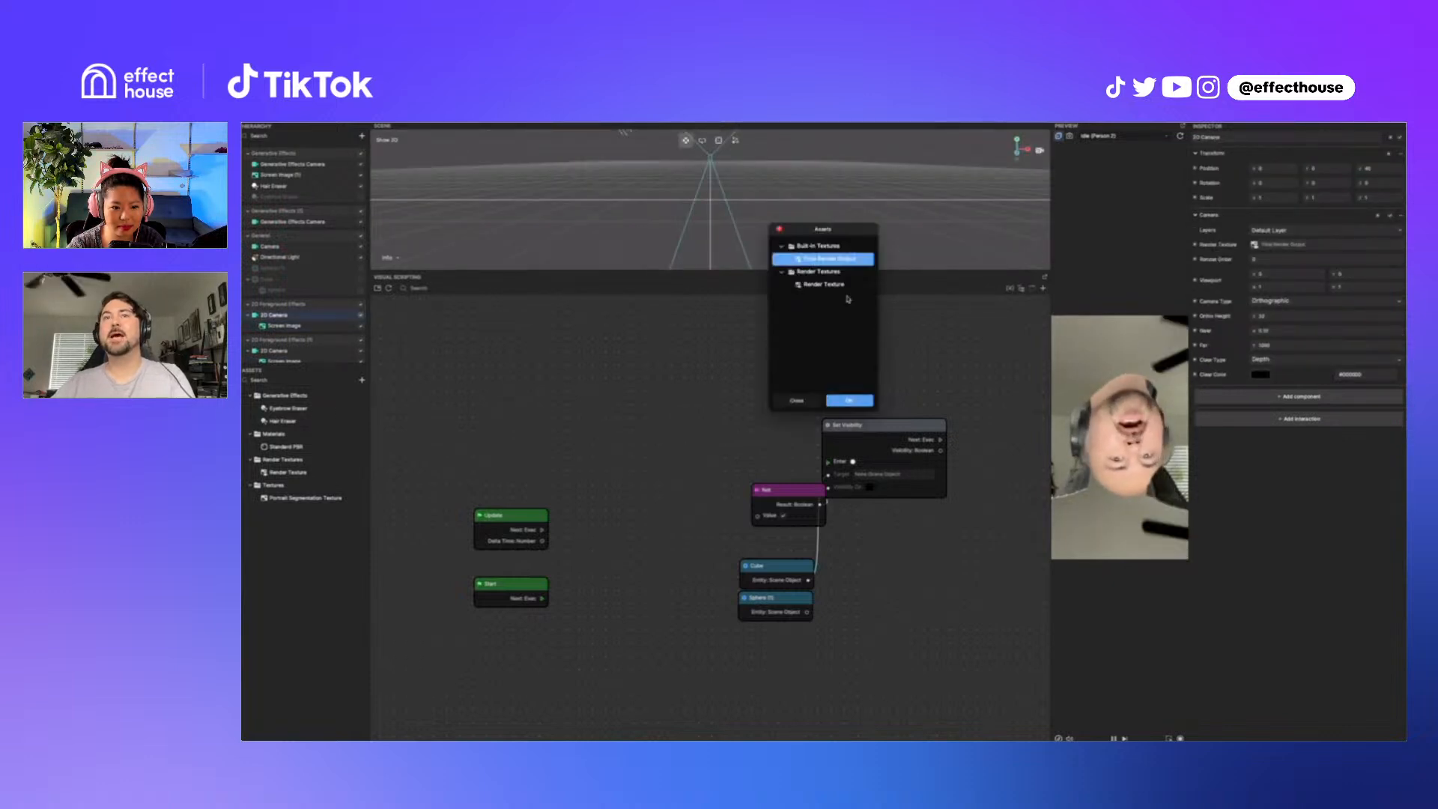
left_click(815, 286)
left_click(849, 401)
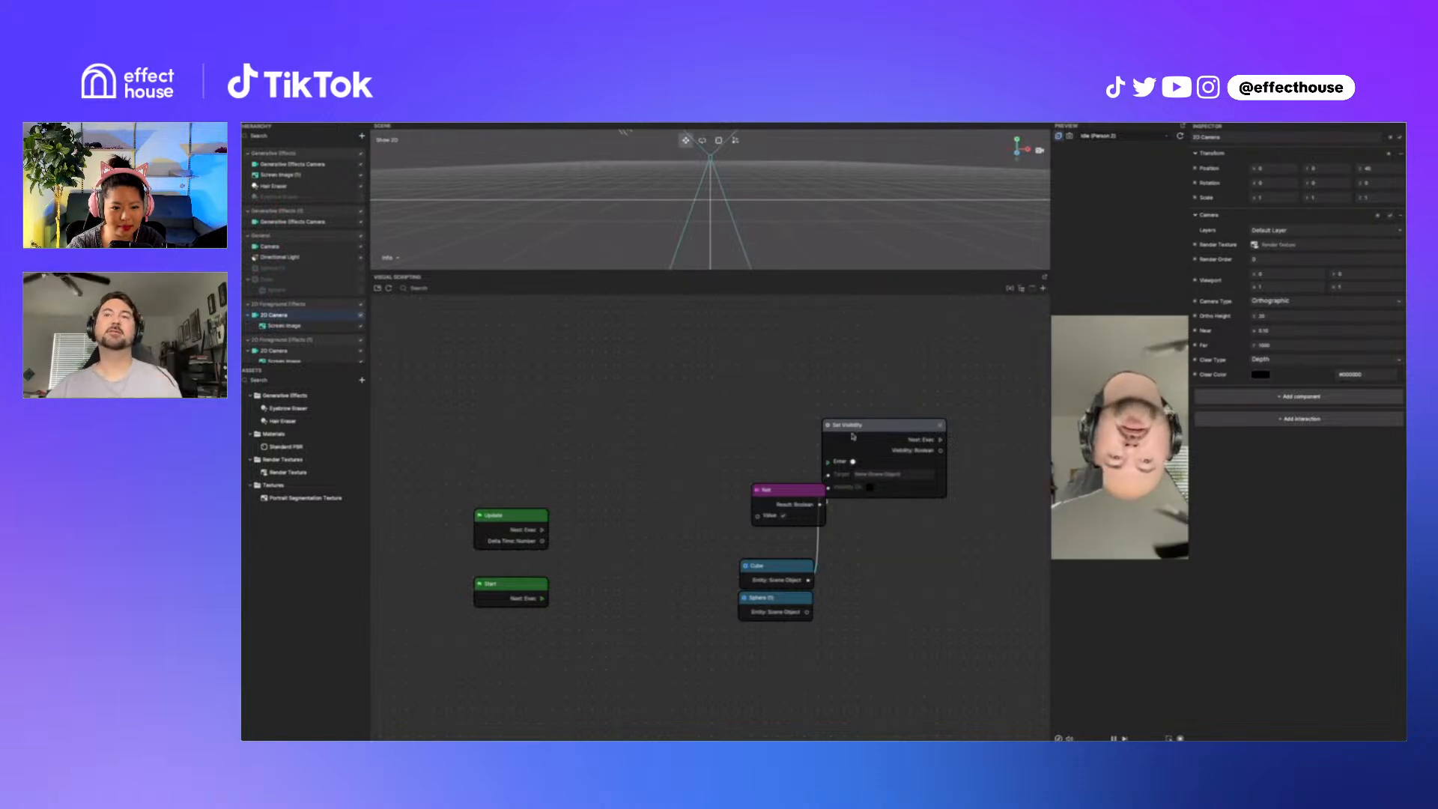
Step: Enable Flip Y on the Screen Image in the 2D Foreground Effects (1) group
scroll(301, 356, "down", 1)
left_click(299, 357)
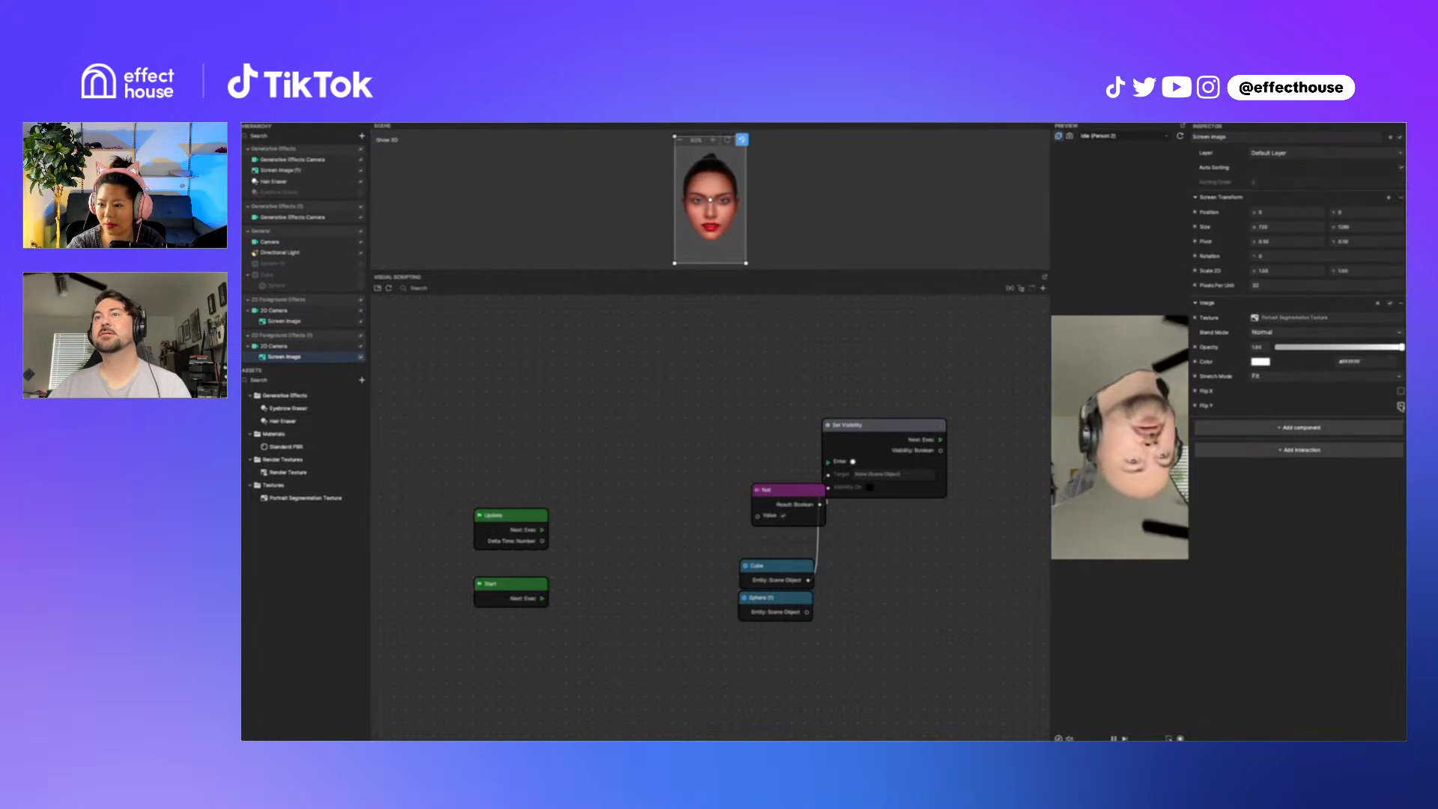
left_click(1400, 406)
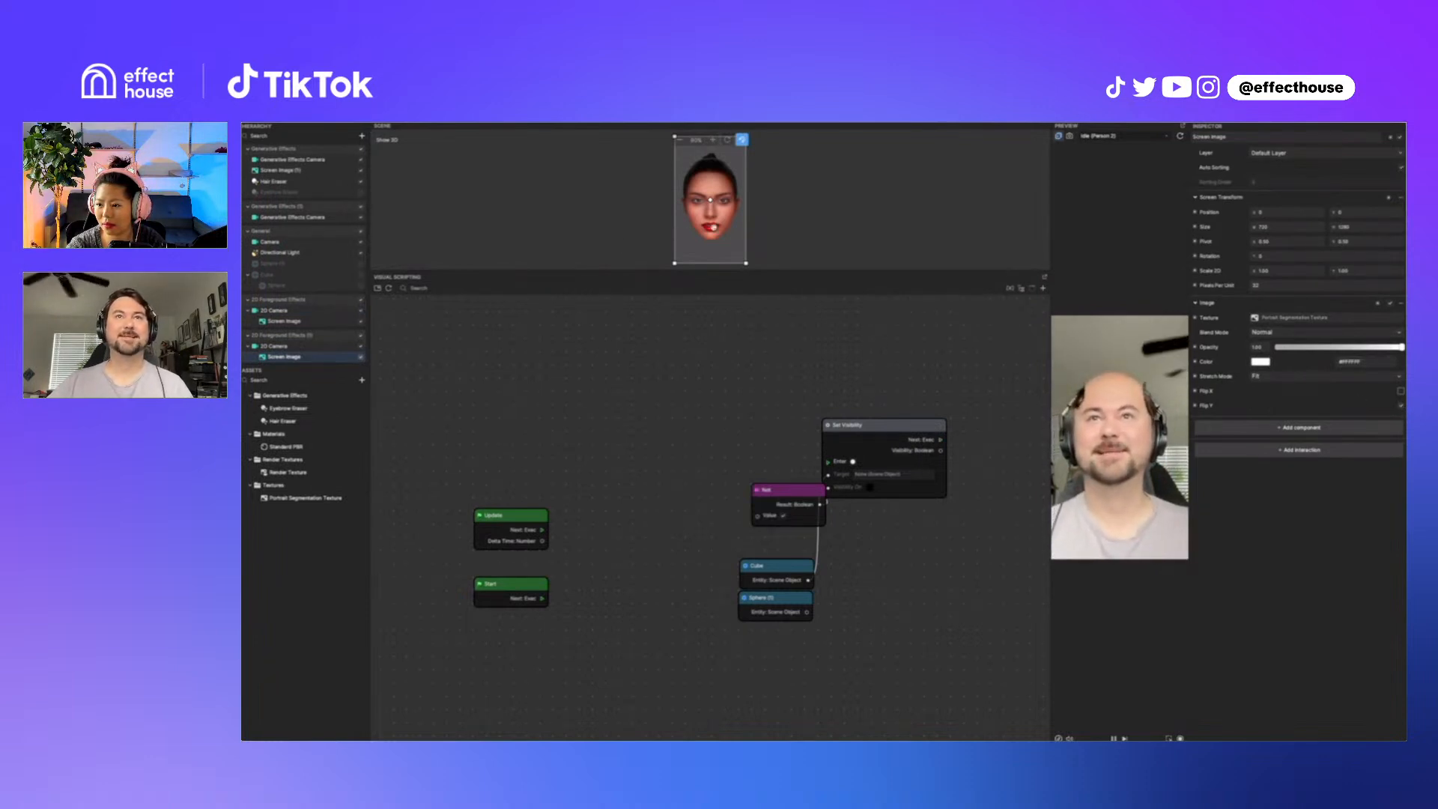
mouse_move(714, 227)
left_mouse_down()
mouse_move(726, 235)
mouse_move(706, 225)
left_mouse_up()
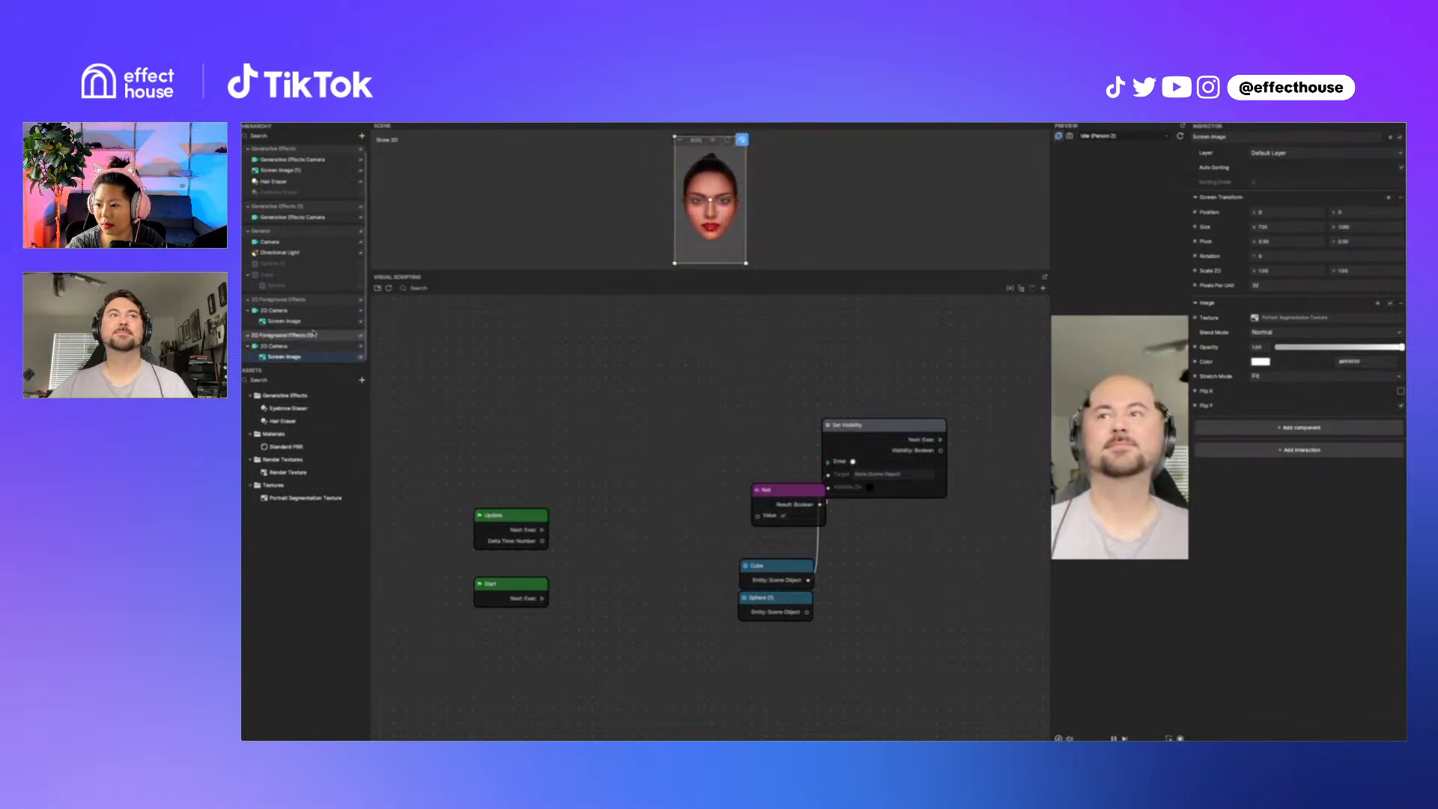
Step: Create a second render texture and assign Render Texture (1) to the 2D Camera in the original 2D Foreground Effects group
left_click(362, 380)
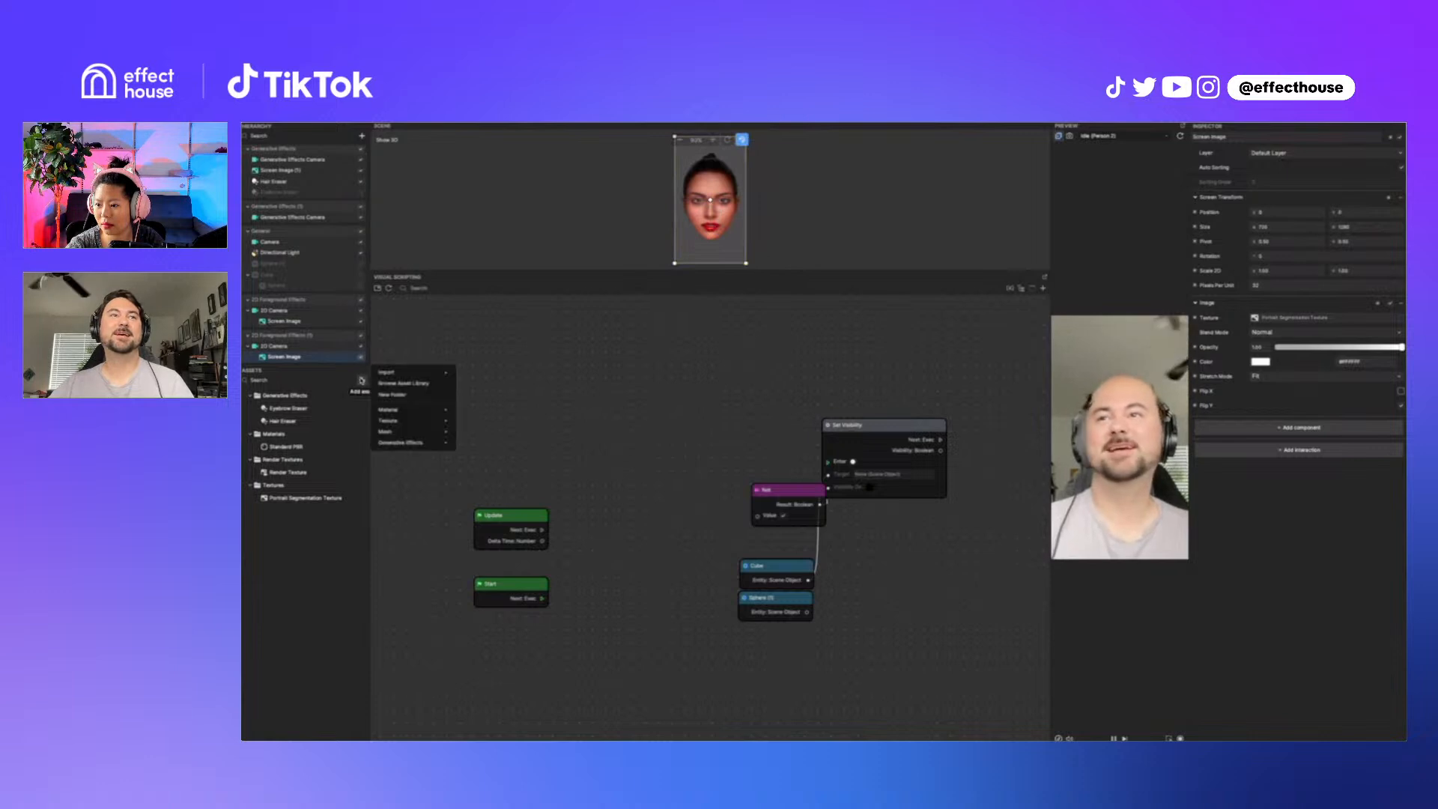
mouse_move(412, 420)
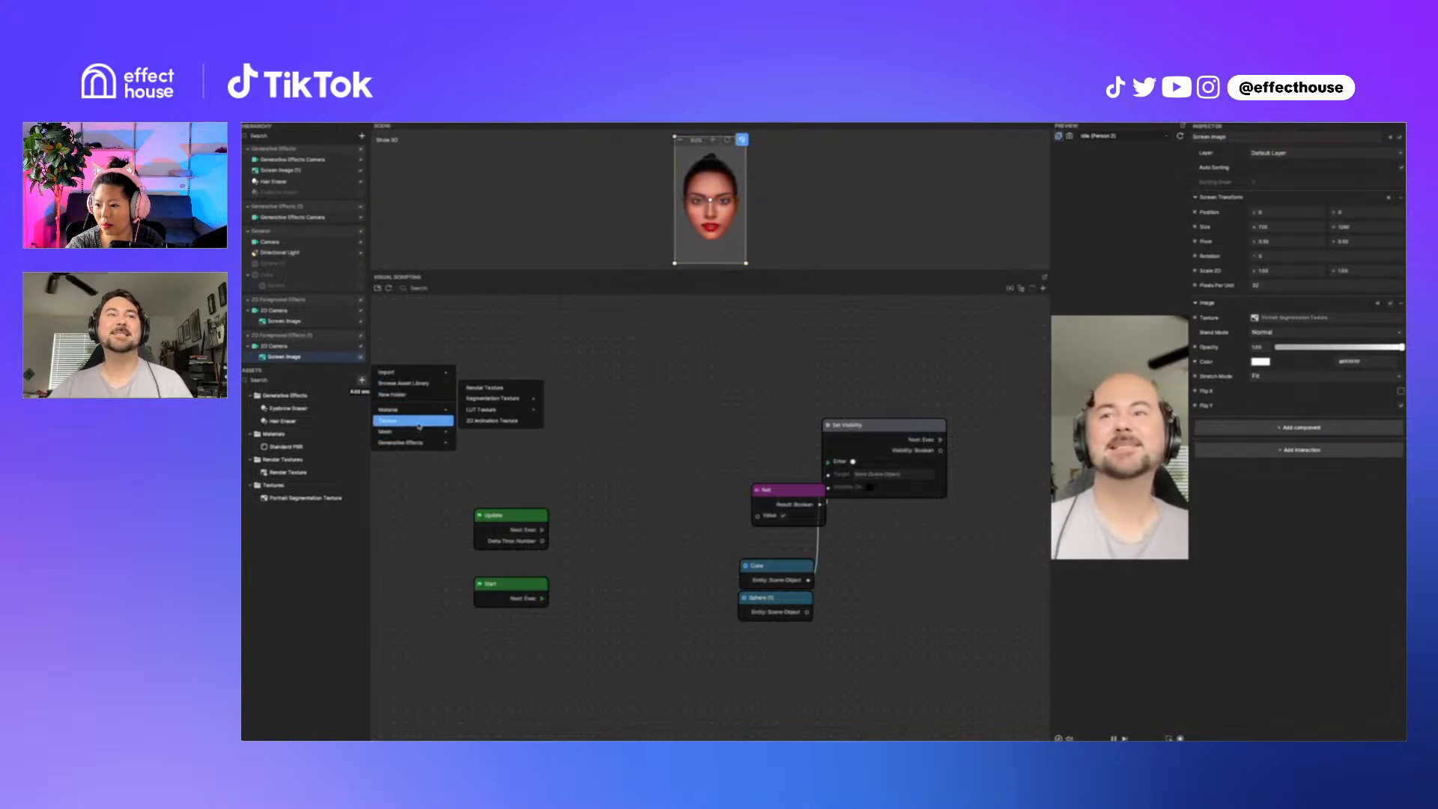
left_click(516, 391)
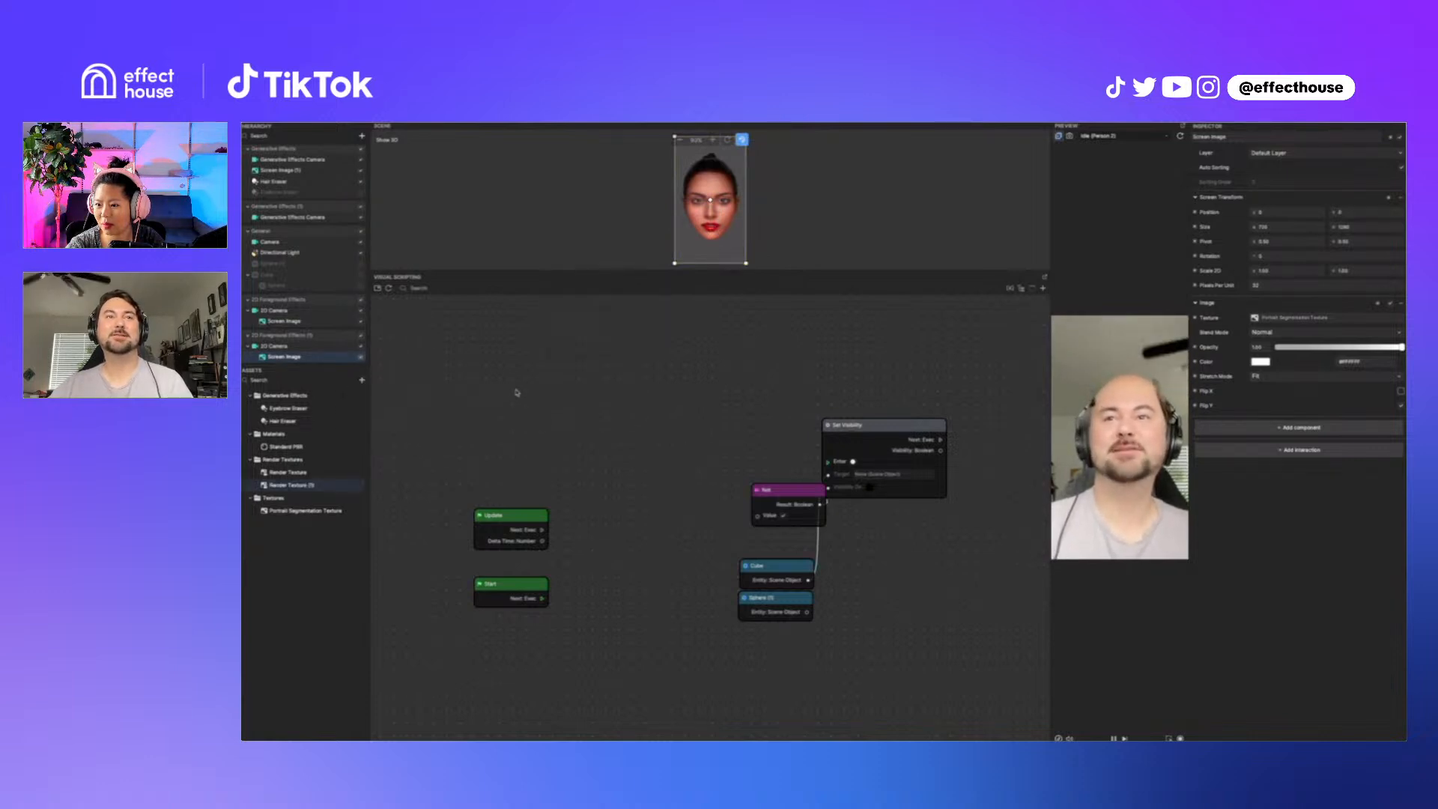
left_click(274, 311)
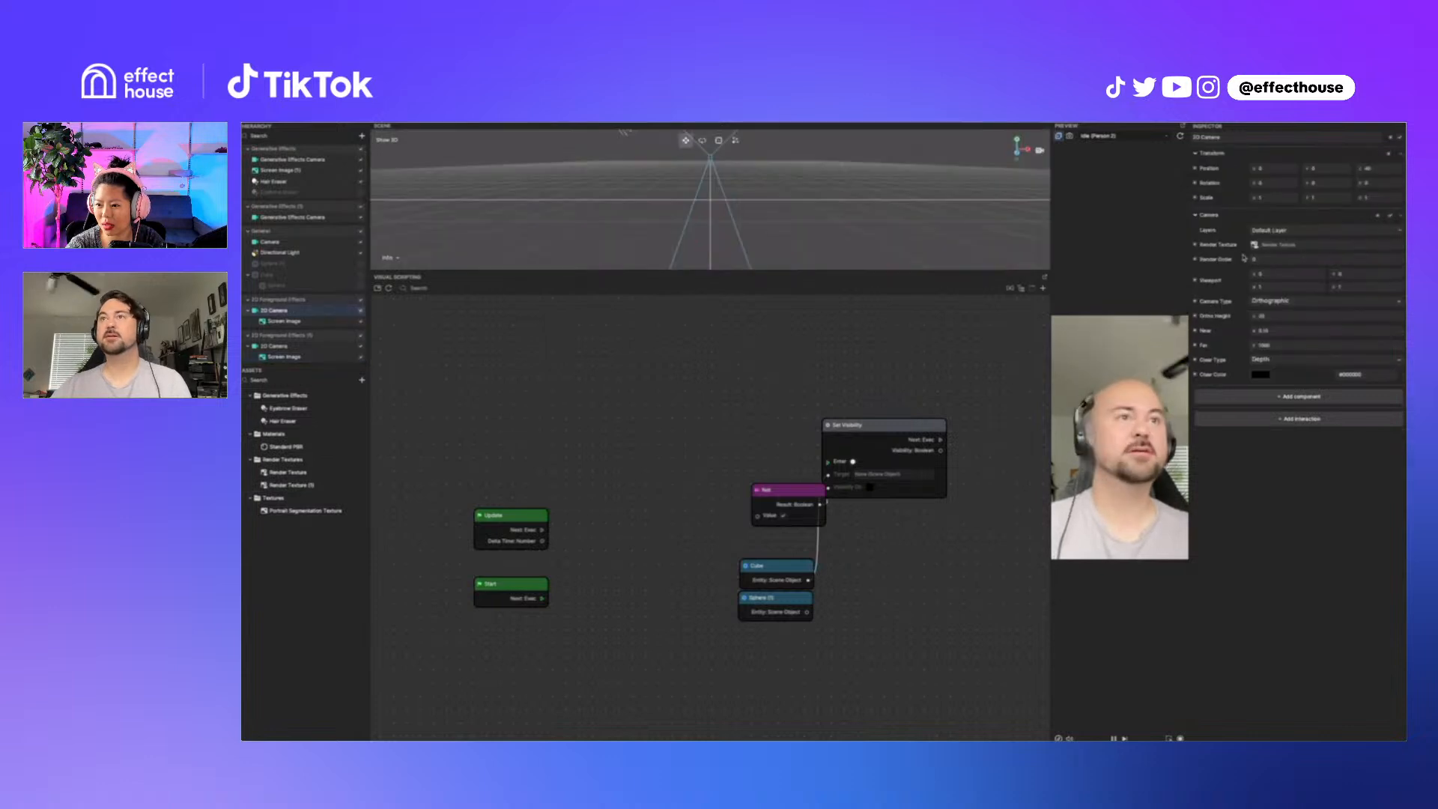
left_click(1322, 245)
left_click(851, 288)
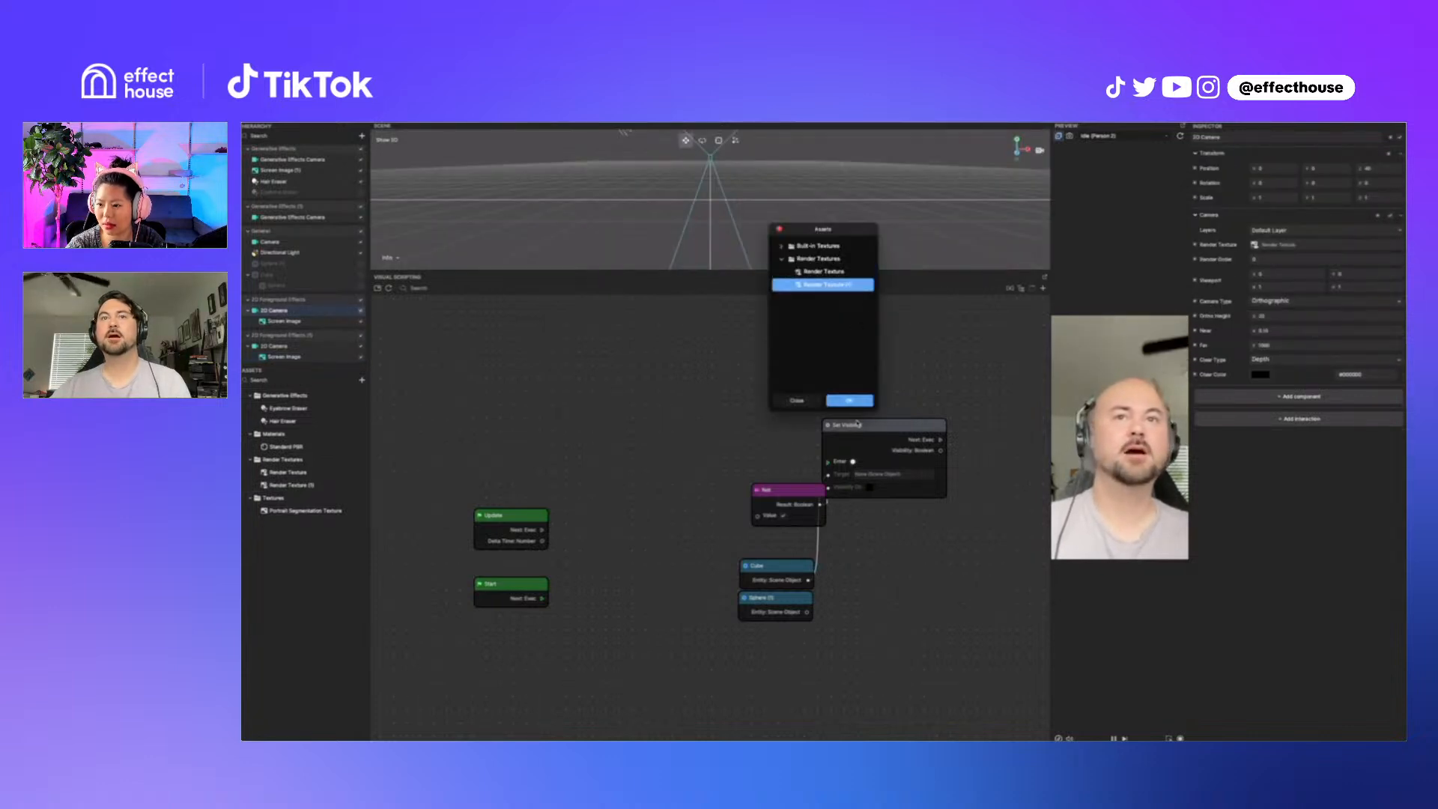
left_click(860, 399)
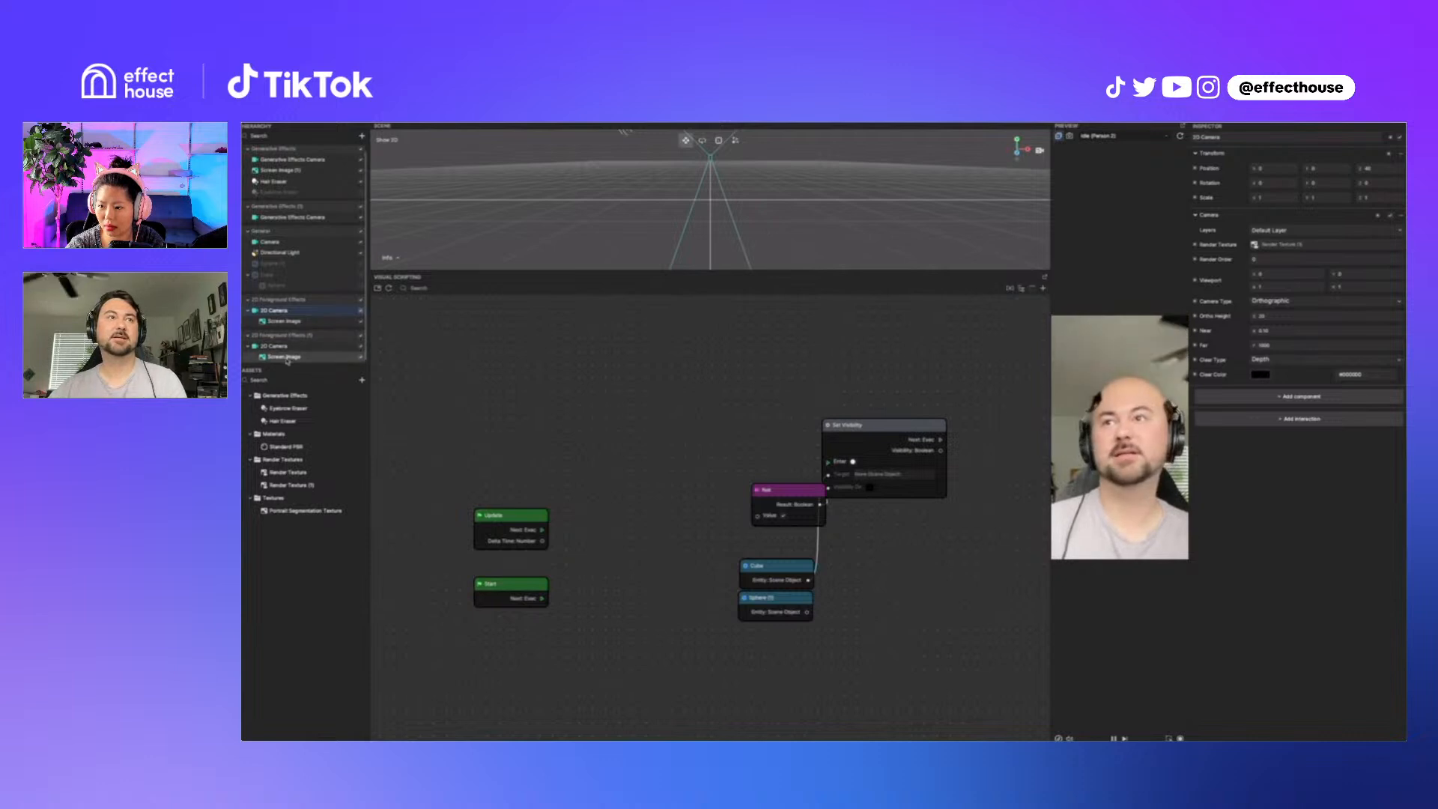
Step: Set the Cutout Texture of the Portrait Segmentation Texture to Render Texture (1)
left_click(284, 357)
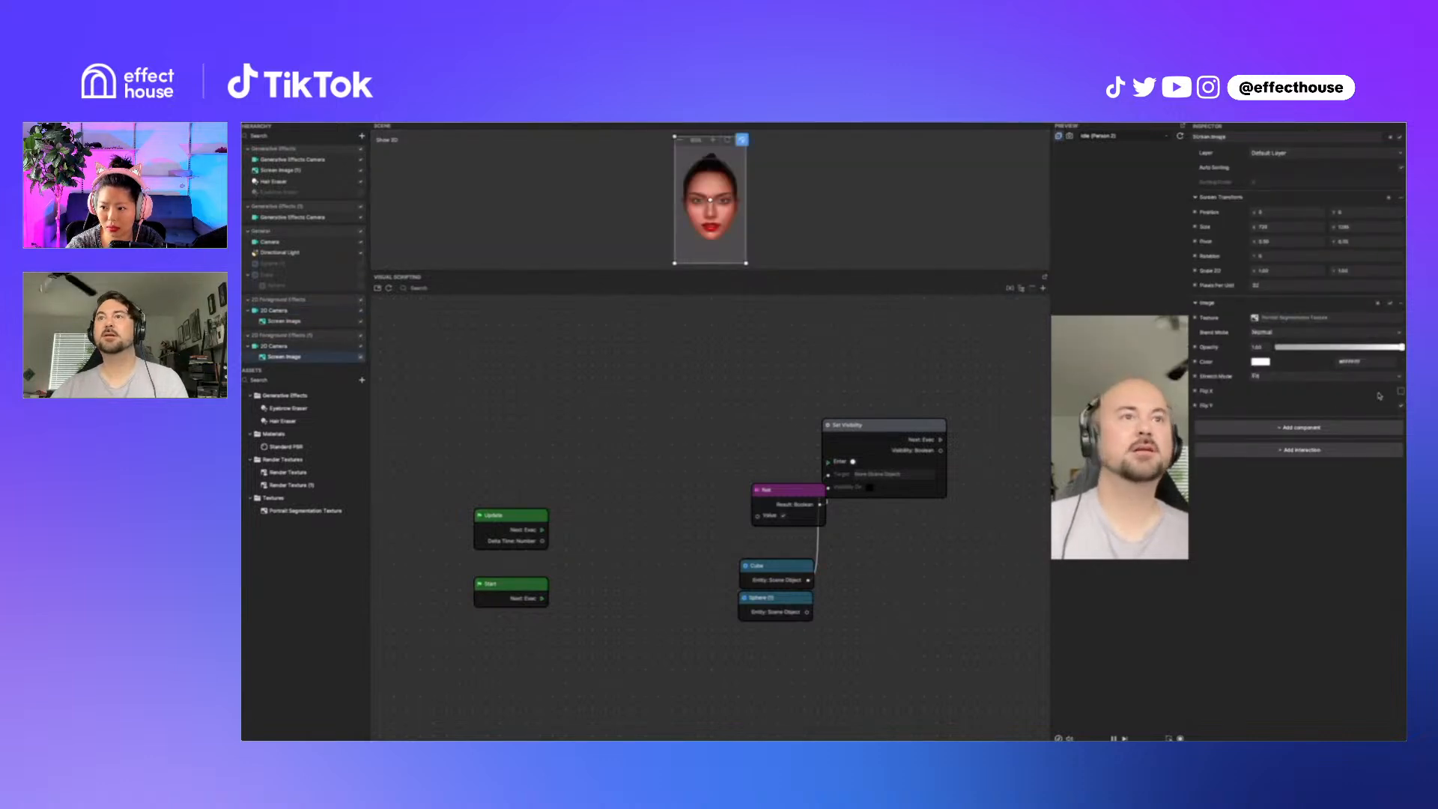
left_click(299, 513)
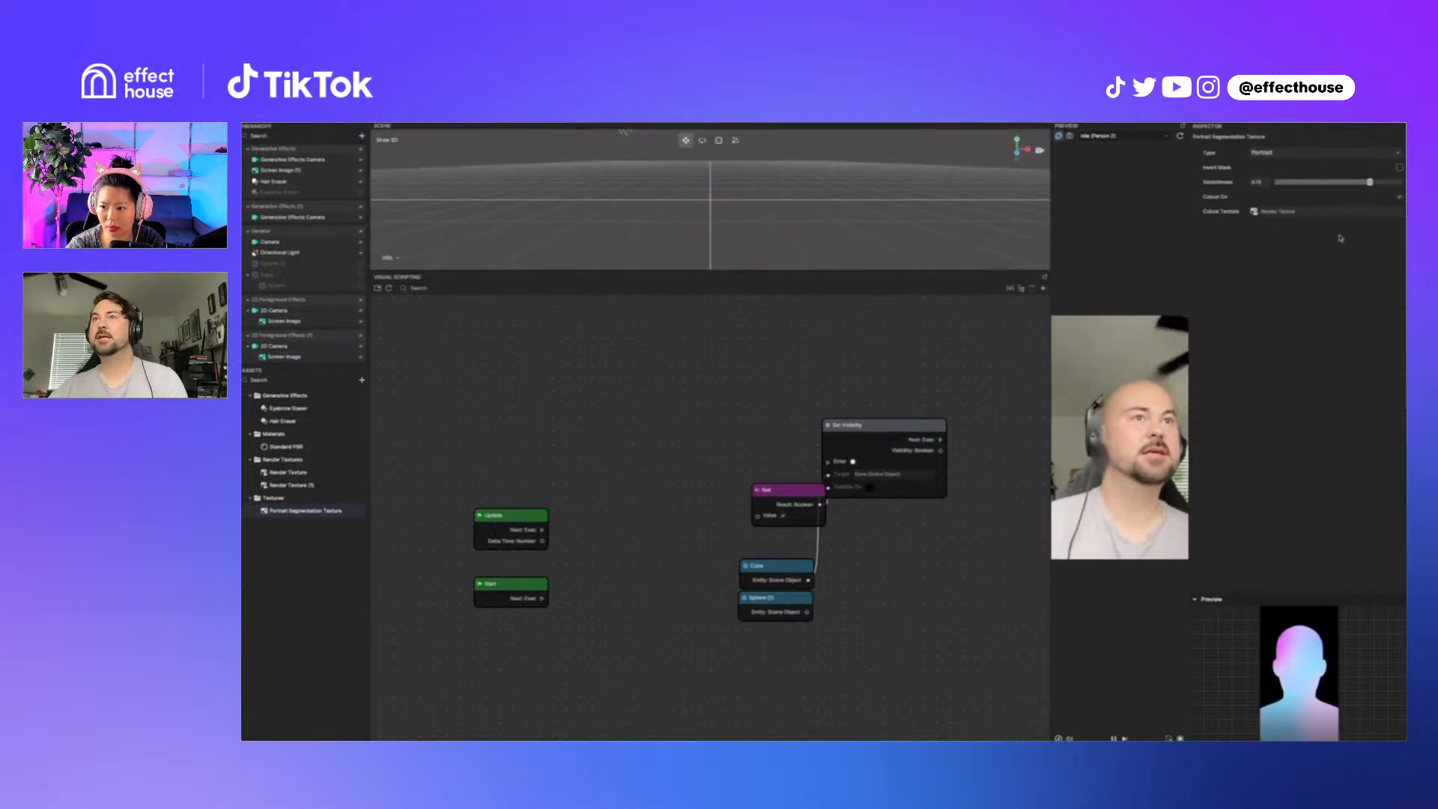
left_click(1352, 214)
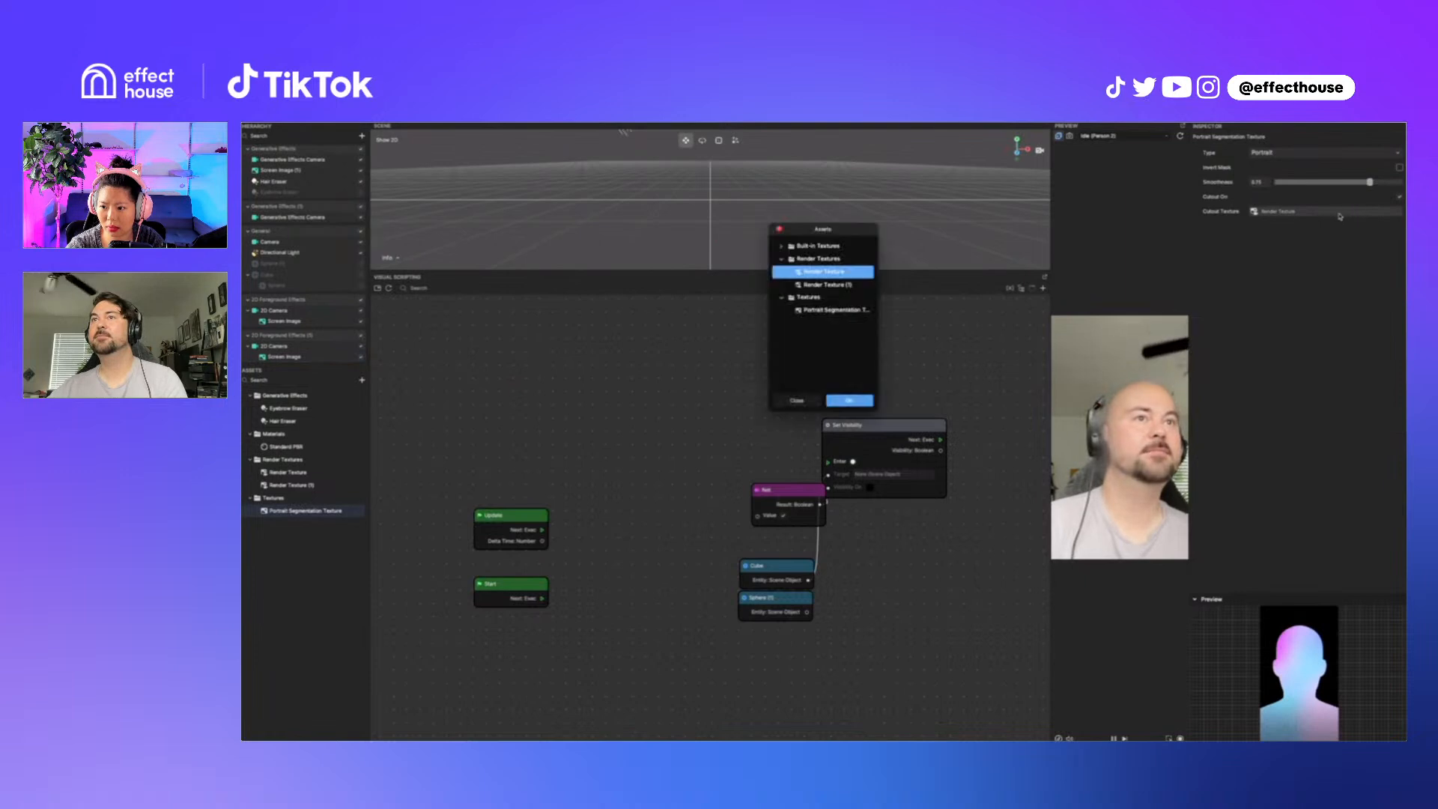
left_click(824, 284)
left_click(850, 400)
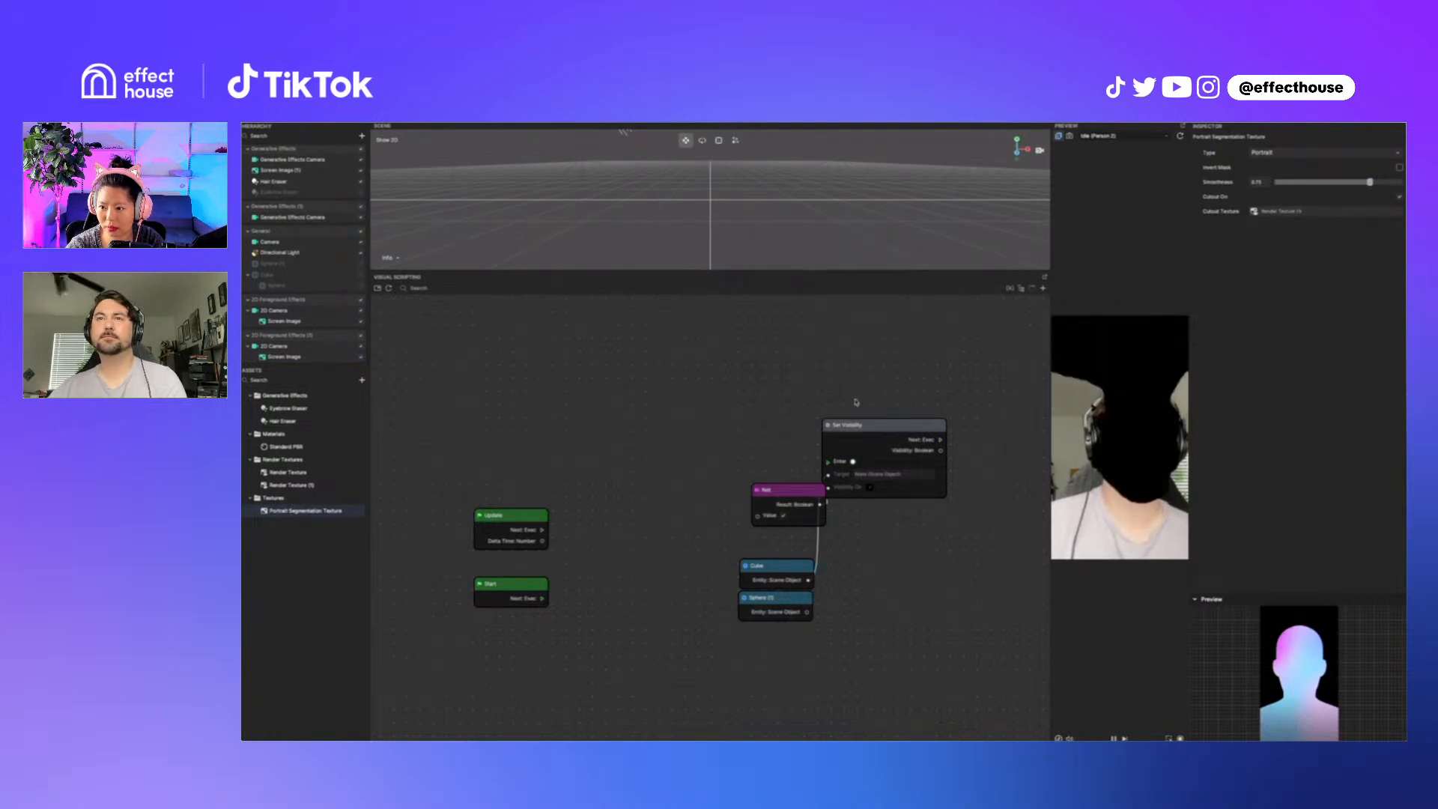
Step: Disable Flip Y on the Screen Images in both 2D Foreground Effects groups
left_click(301, 321)
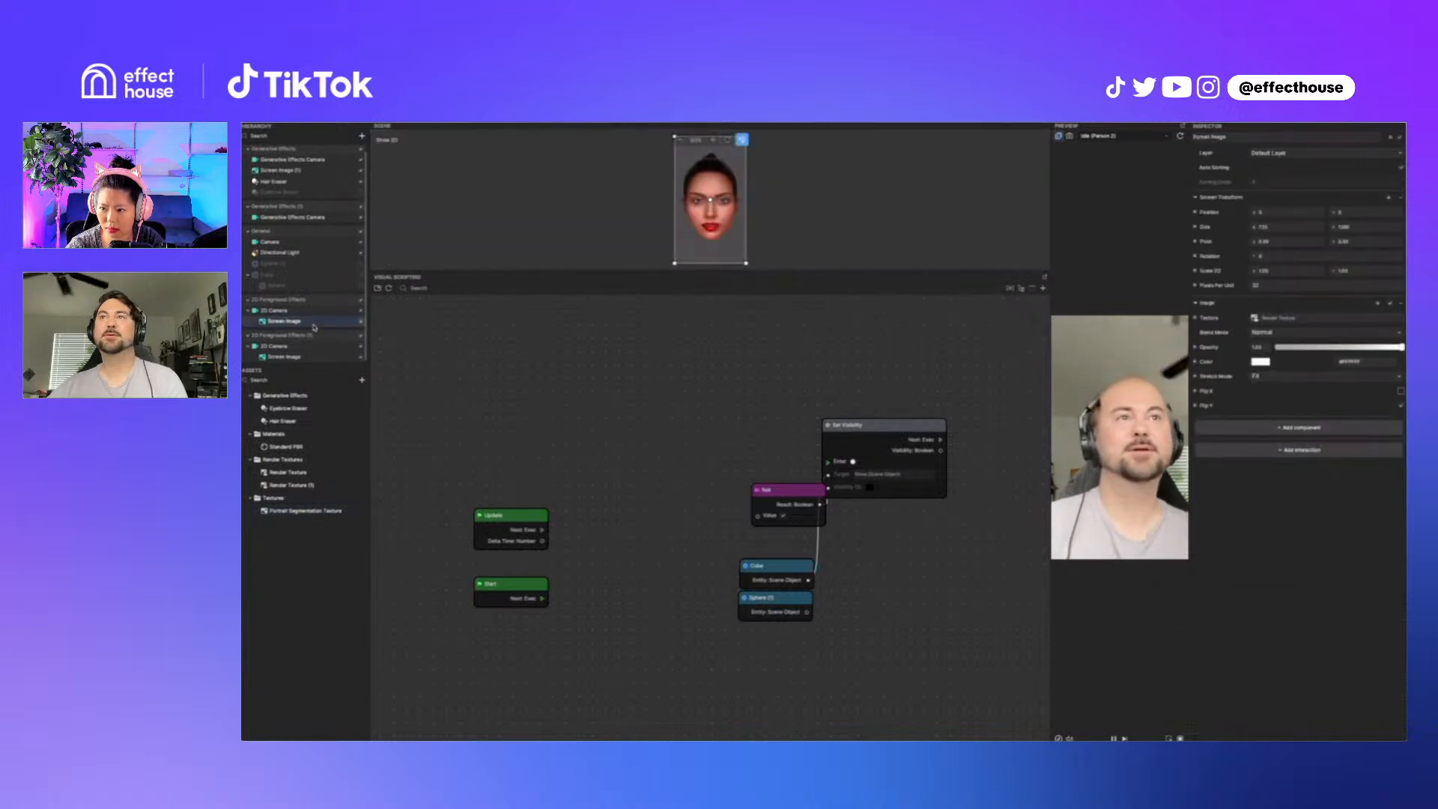
left_click(1400, 405)
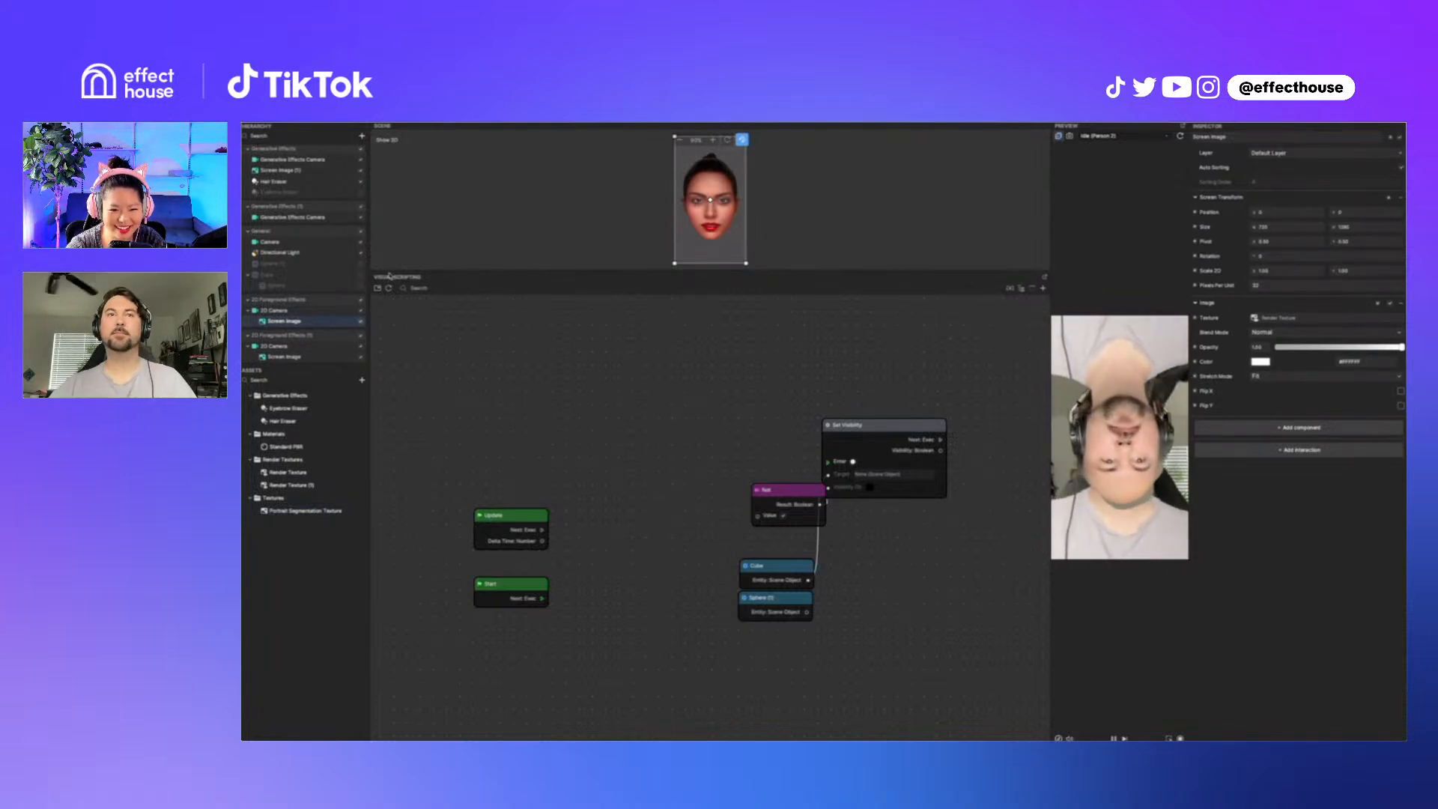
left_click(325, 356)
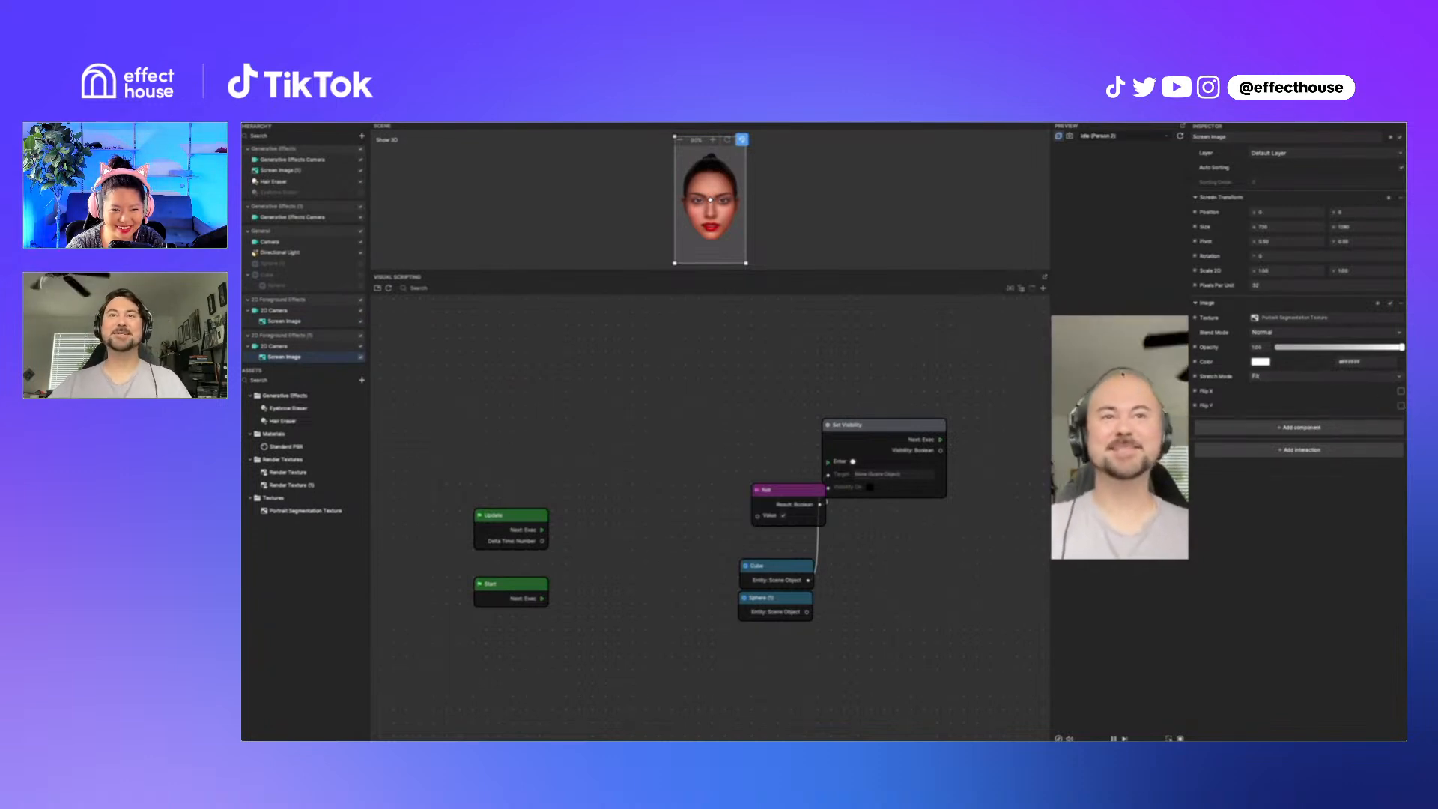
Step: Try lower Smoothness values on the Portrait Segmentation Texture and finish with Smoothness at 1
left_click(315, 511)
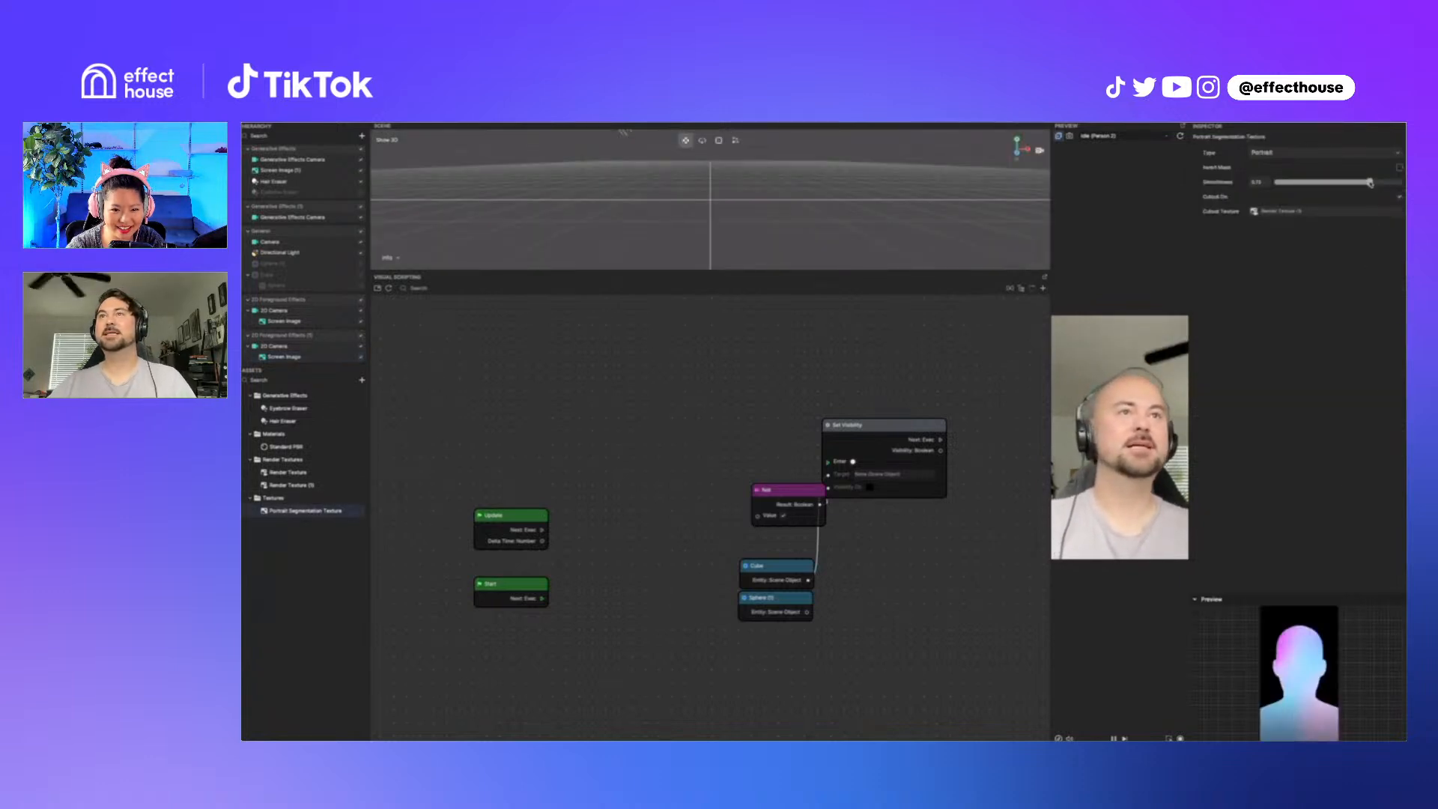
left_click_drag(1370, 183, 1301, 183)
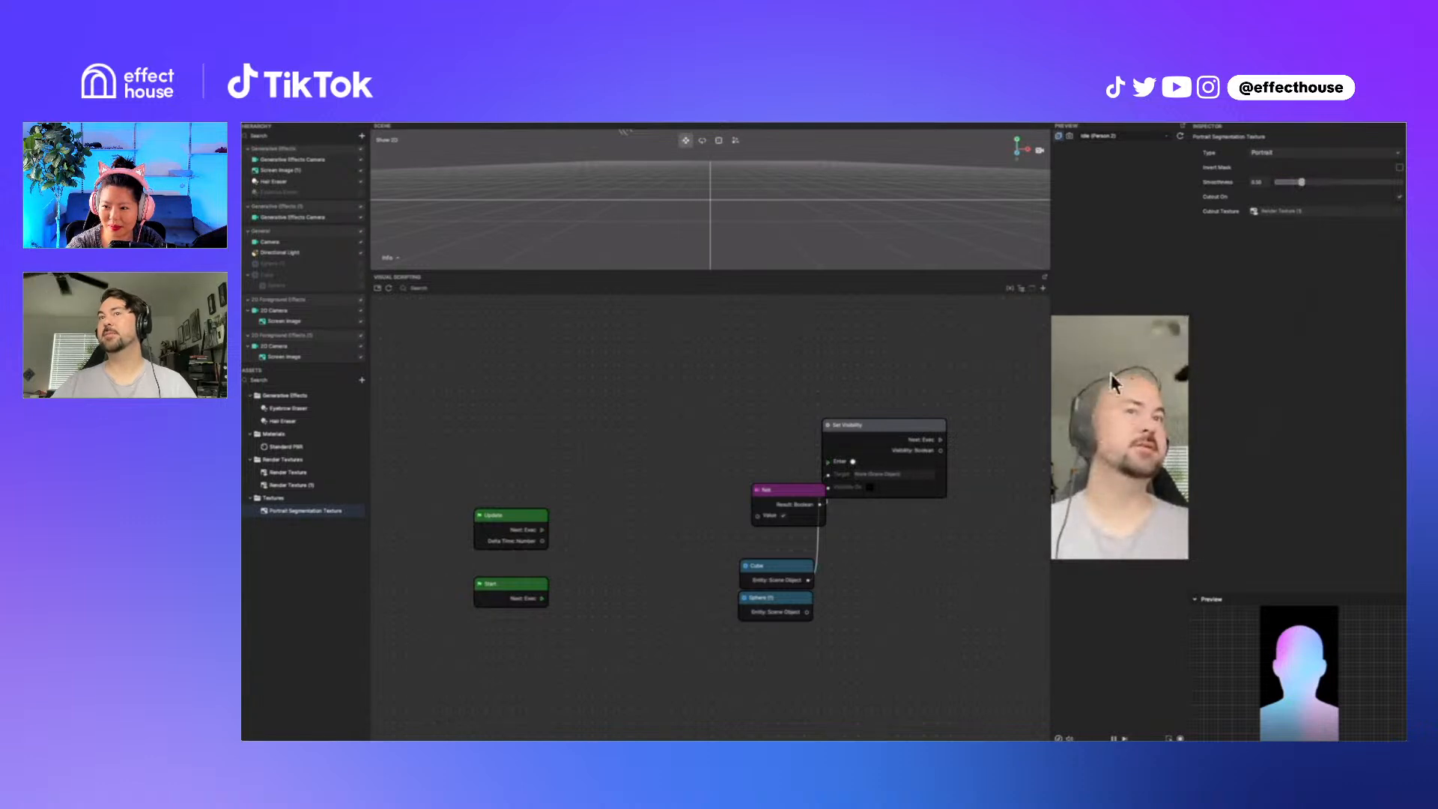
left_click_drag(1301, 182, 1237, 185)
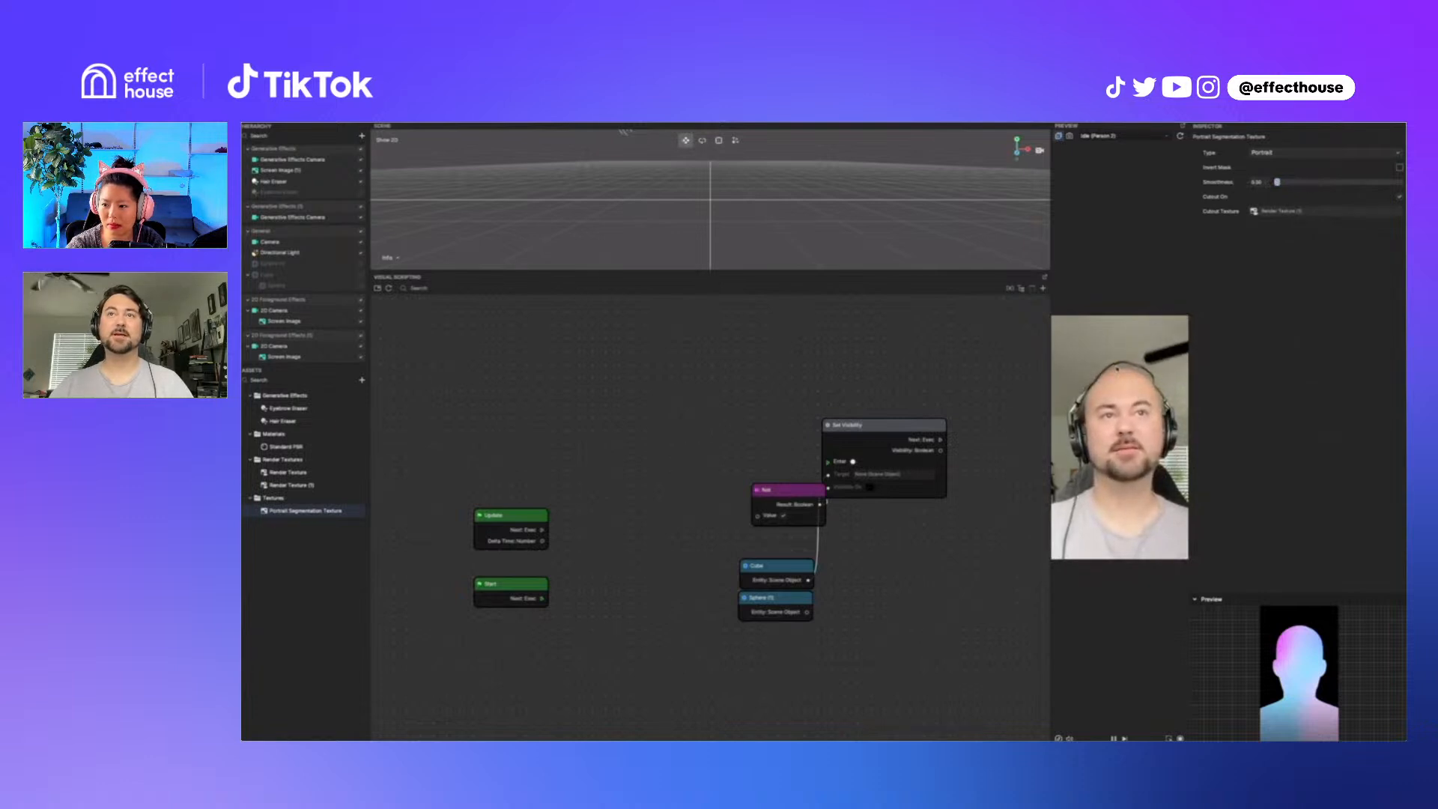
left_click(1398, 182)
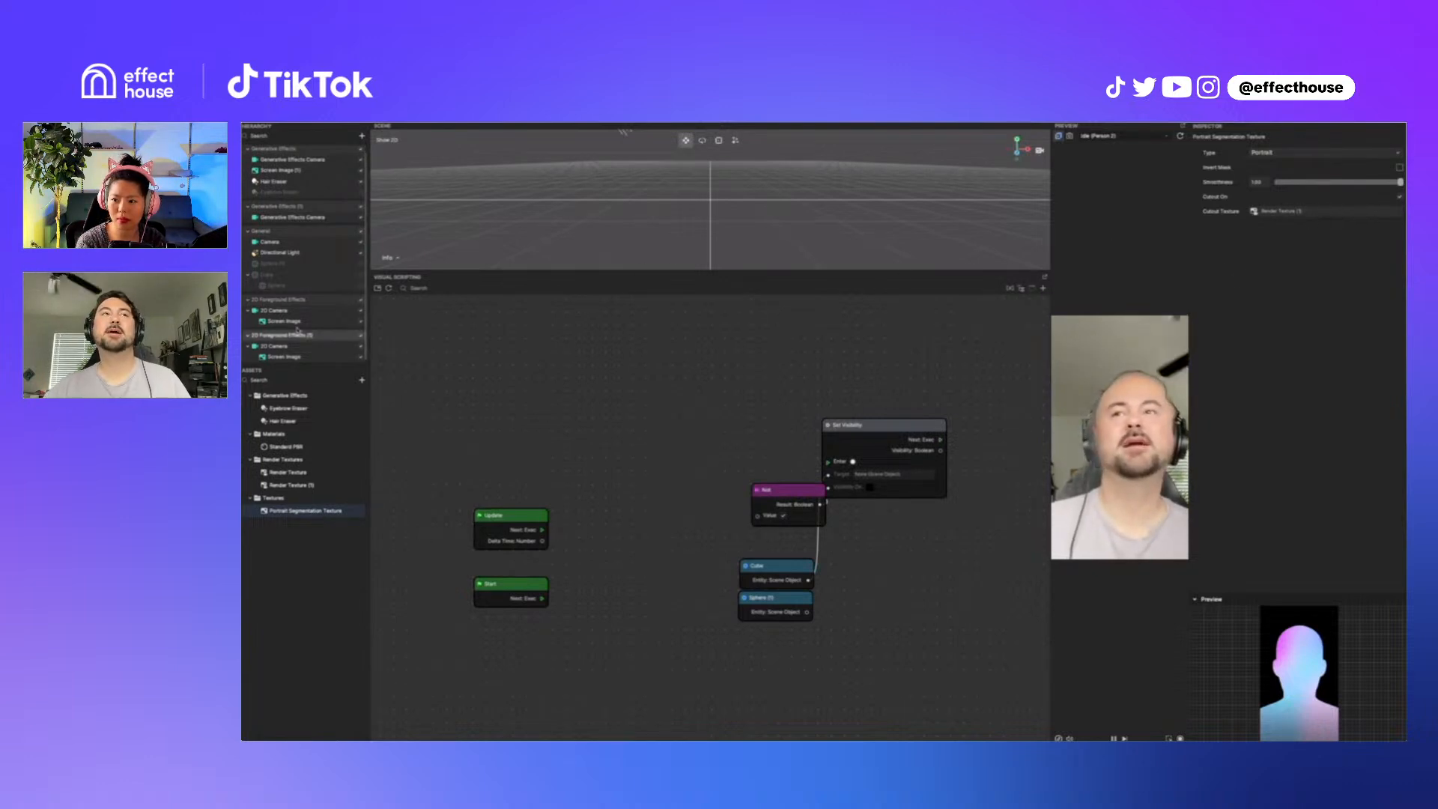
Step: Slightly enlarge and offset the Screen Image in the 2D Foreground Effects (1) group, and finish tinting it light green
left_click(284, 357)
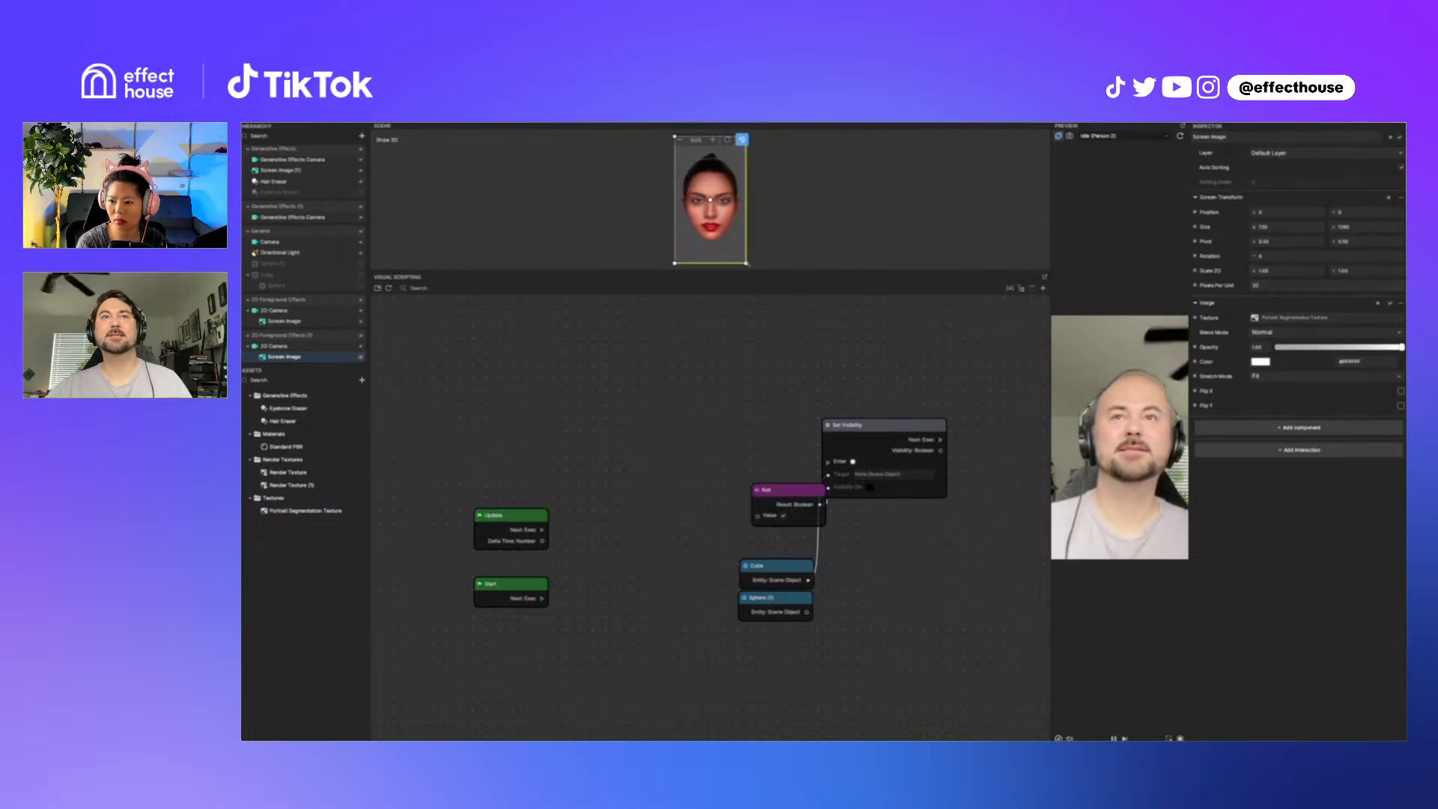
left_click_drag(750, 264, 726, 238)
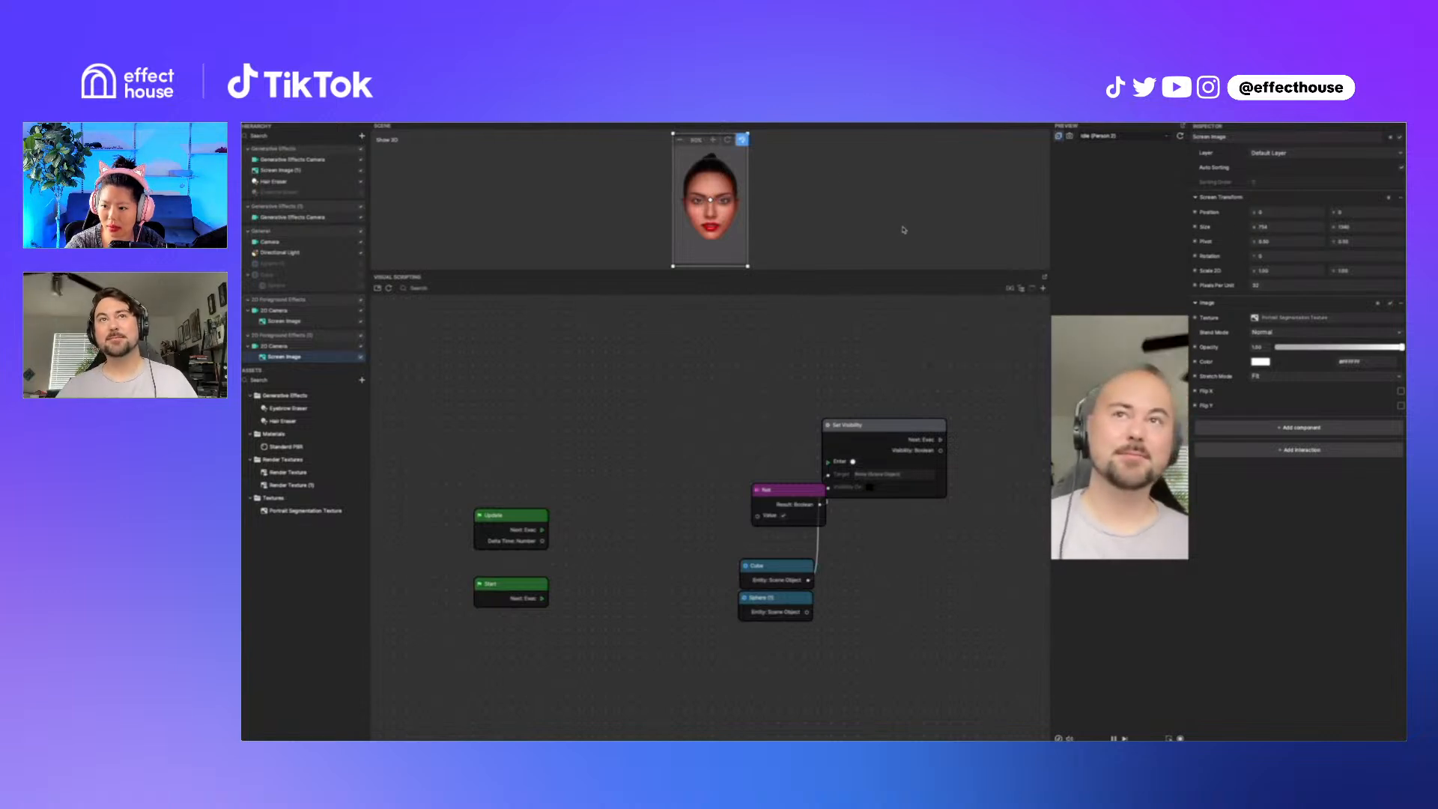
mouse_move(714, 253)
left_mouse_down()
mouse_move(742, 251)
mouse_move(691, 254)
mouse_move(722, 251)
mouse_move(692, 235)
mouse_move(724, 255)
mouse_move(716, 234)
left_mouse_up()
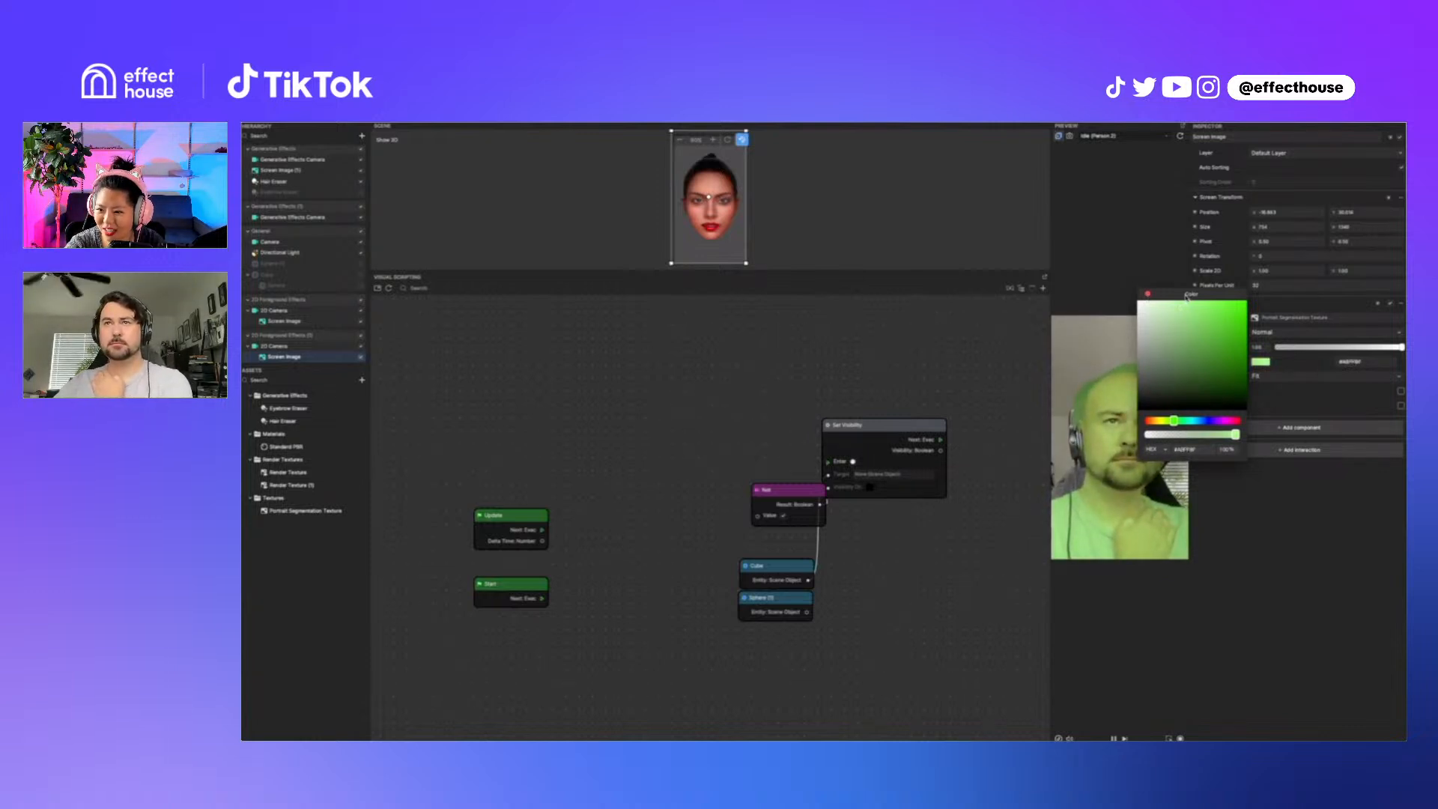
left_click(1148, 295)
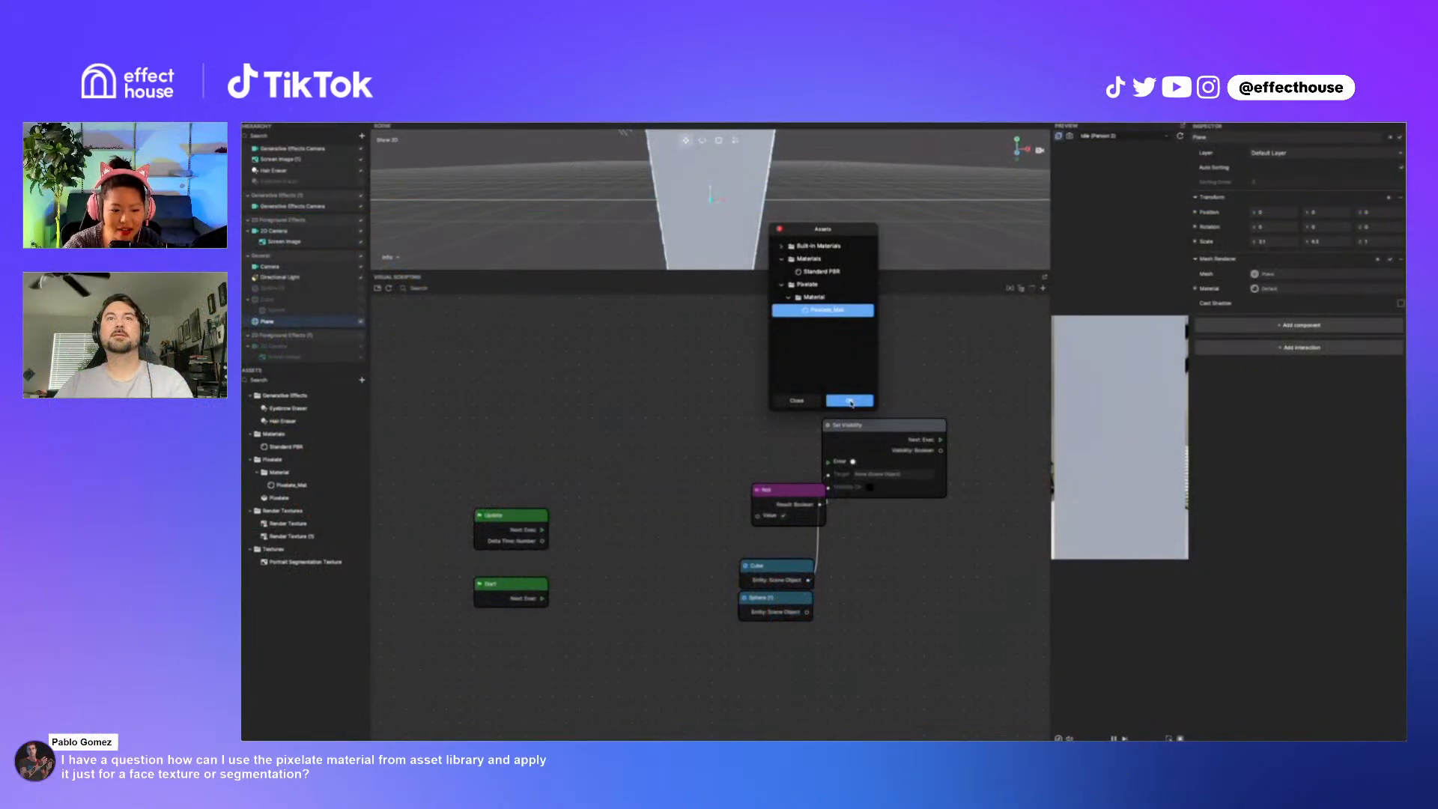
Step: Apply Pixelate_Mat to the Plane and set the material's Input Texture to Portrait Segmentation Texture
left_click(851, 402)
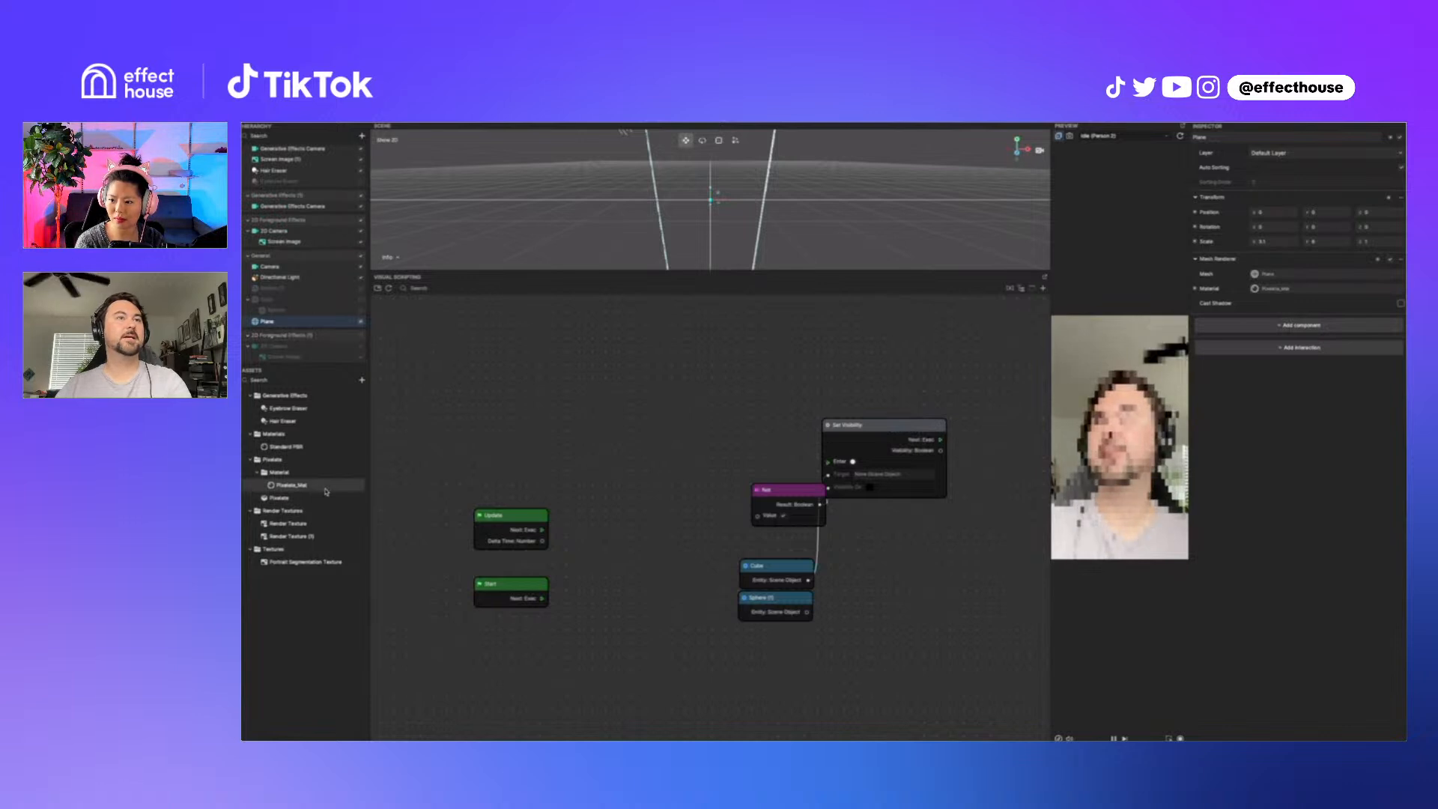
left_click(326, 492)
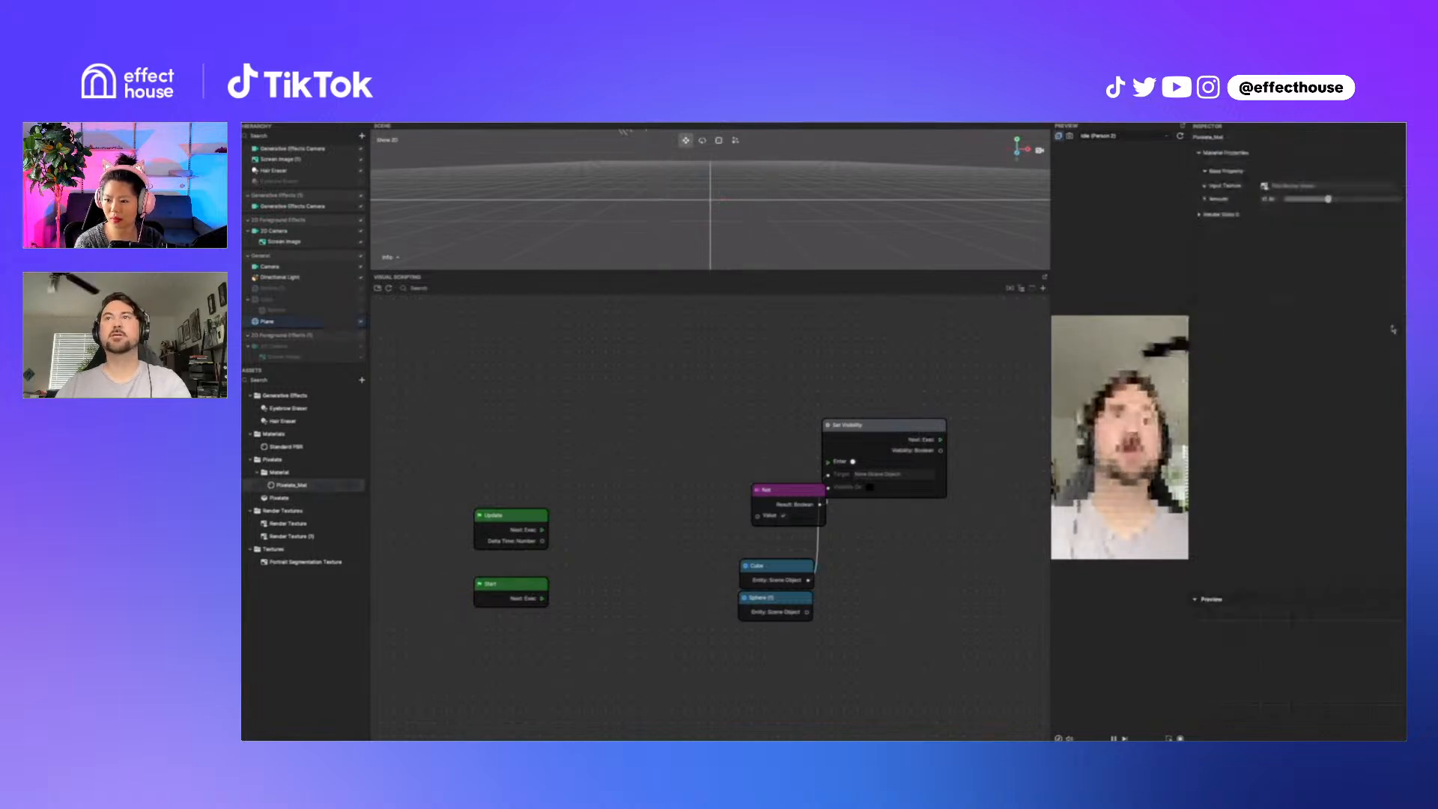
left_click(1304, 188)
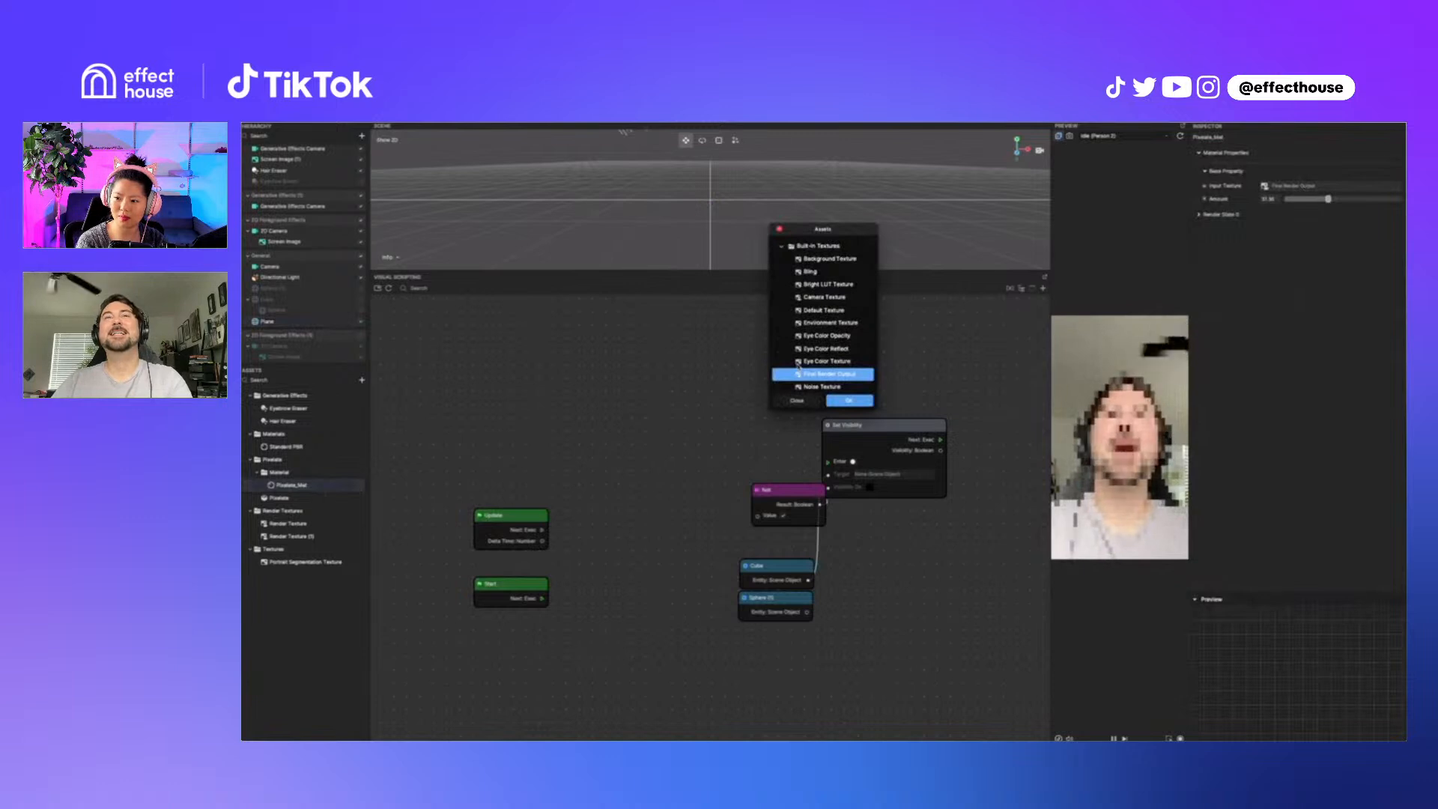
scroll(839, 347, "down", 3)
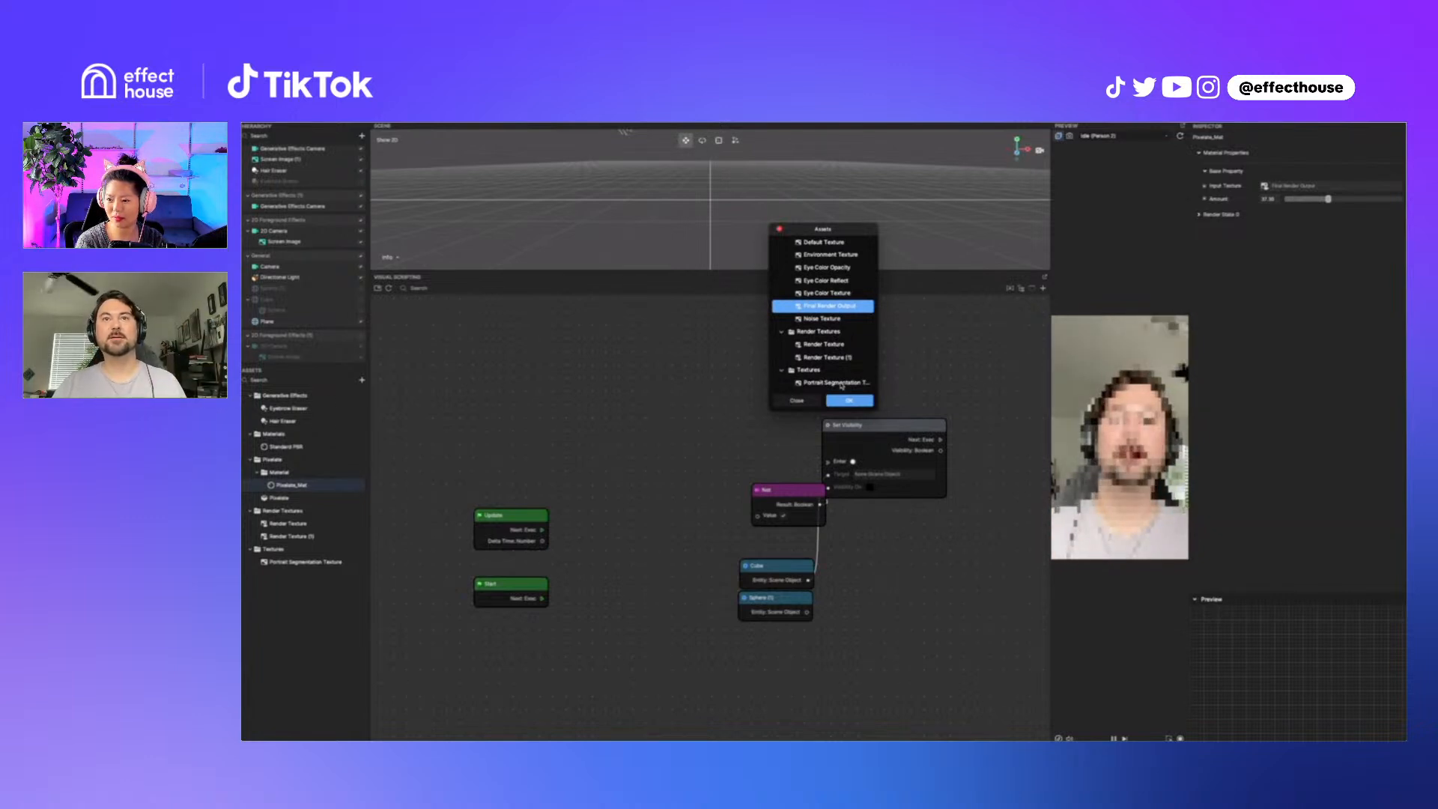
left_click(841, 384)
left_click(851, 401)
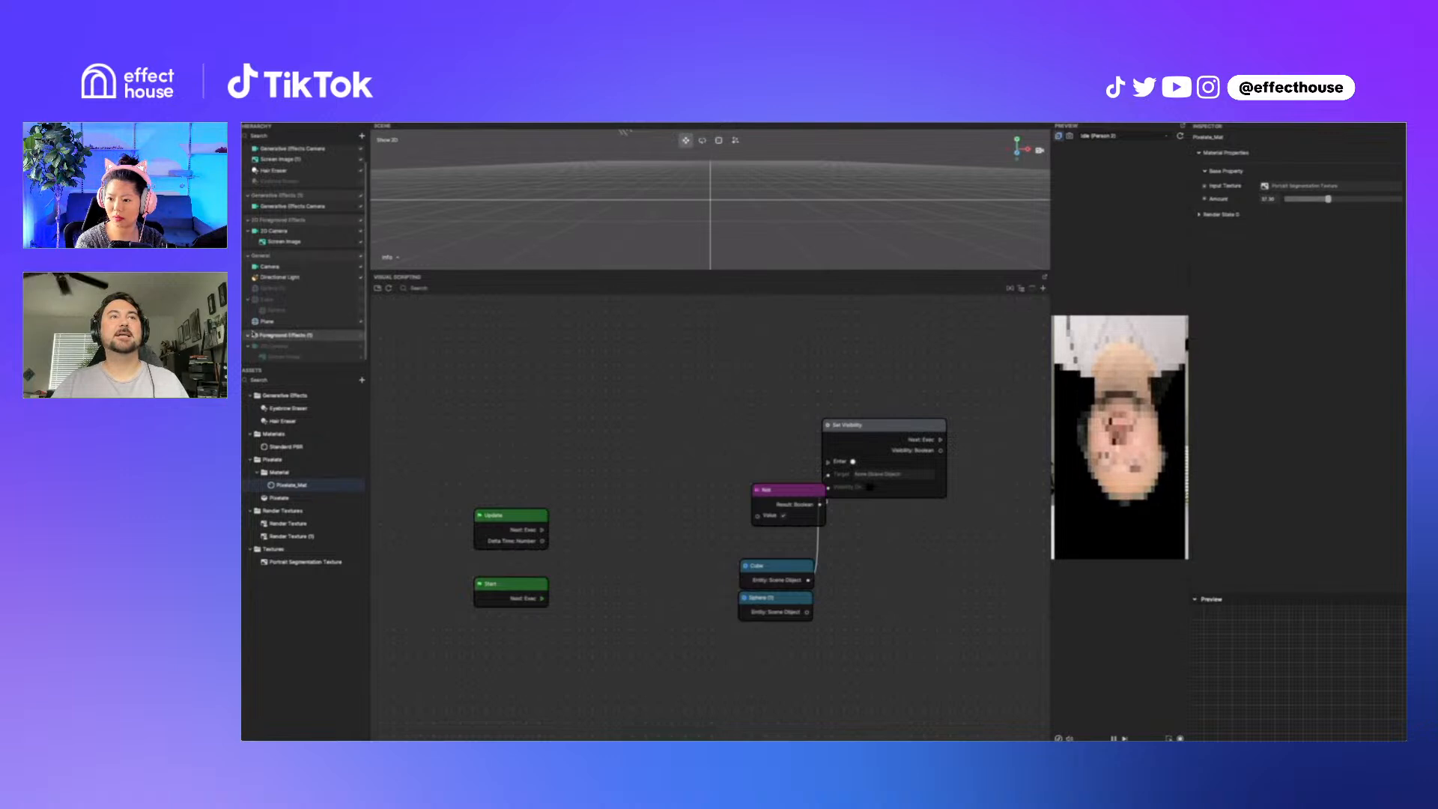
Step: Set the Plane's Z rotation to 180 to turn the pixelated portrait upright
left_click(290, 323)
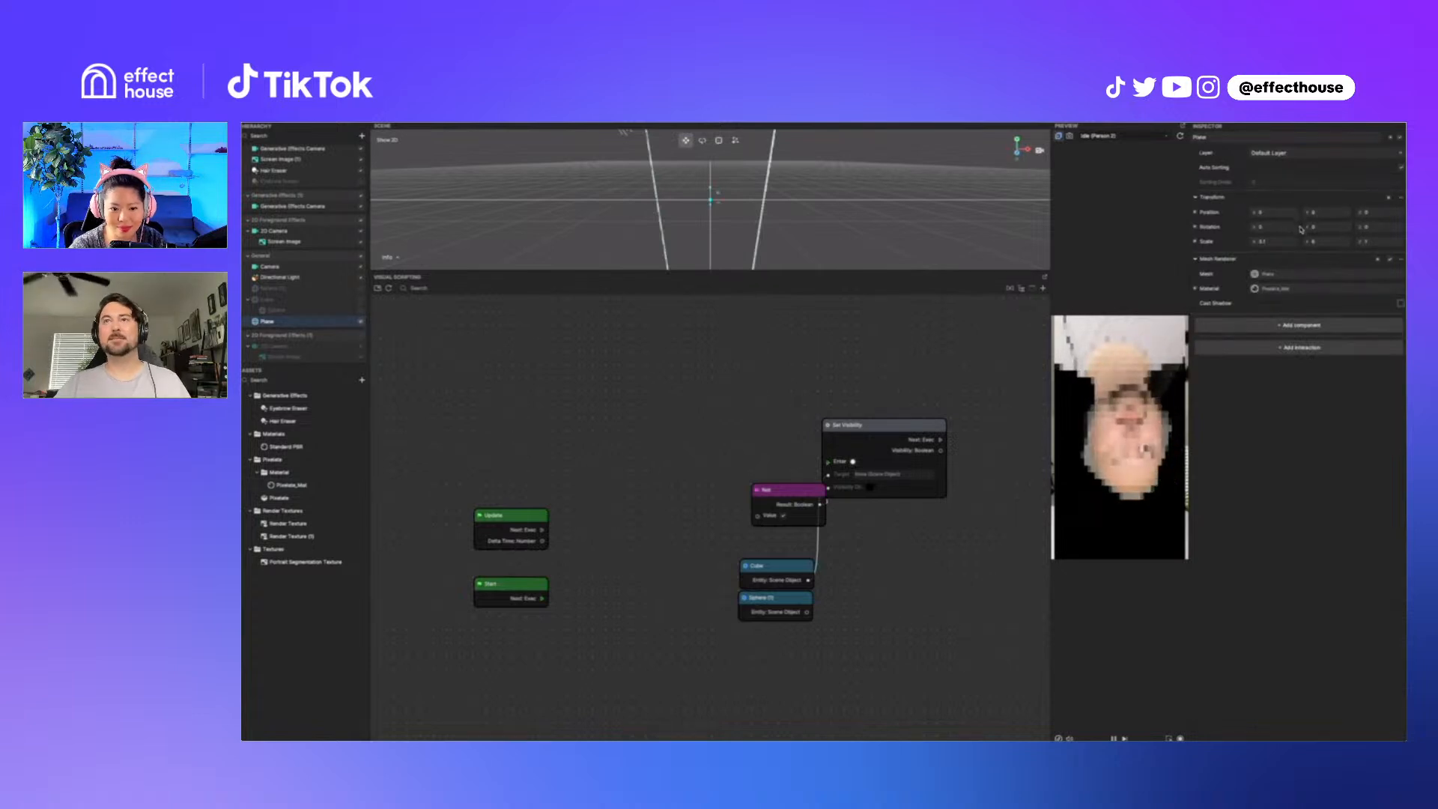
left_click(1384, 229)
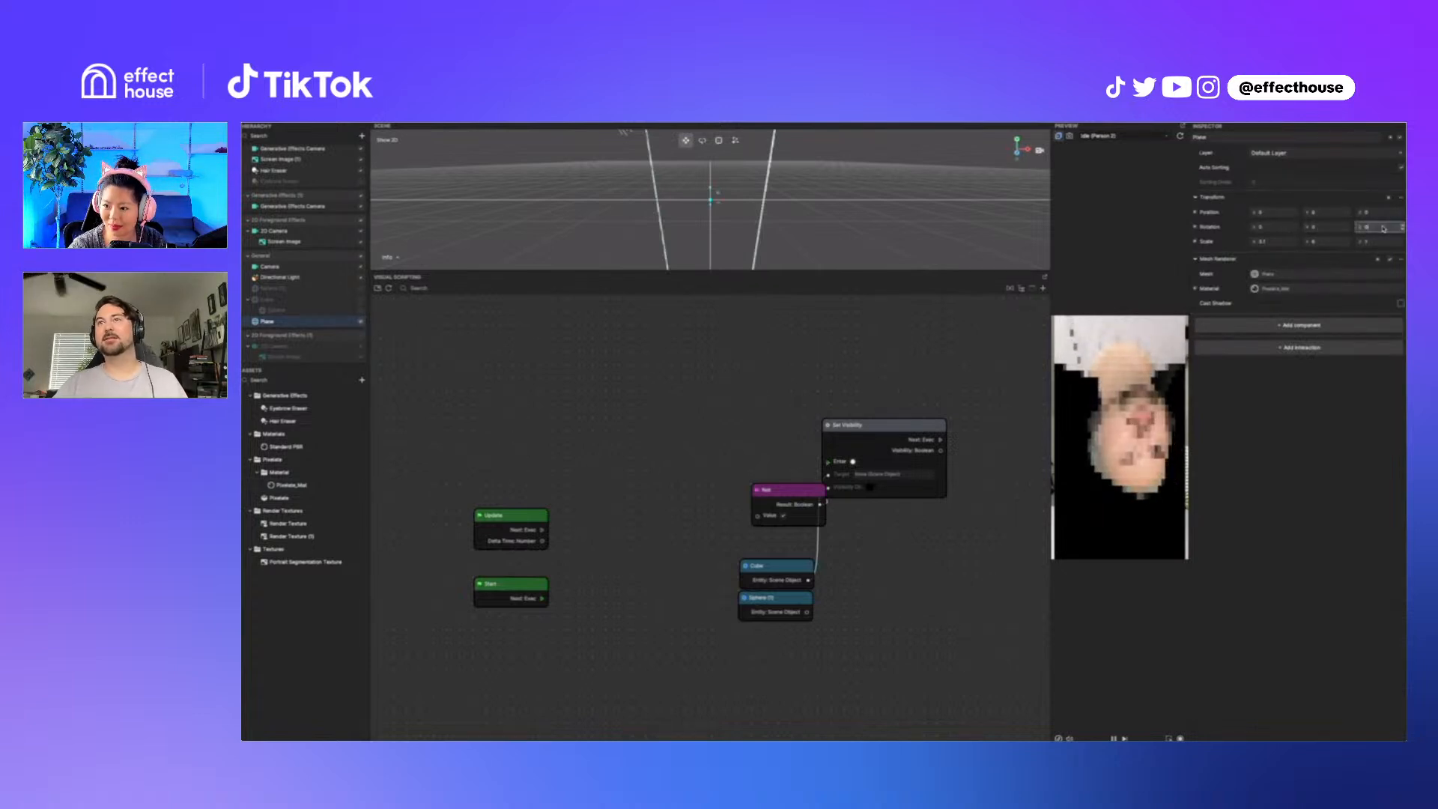
type("180")
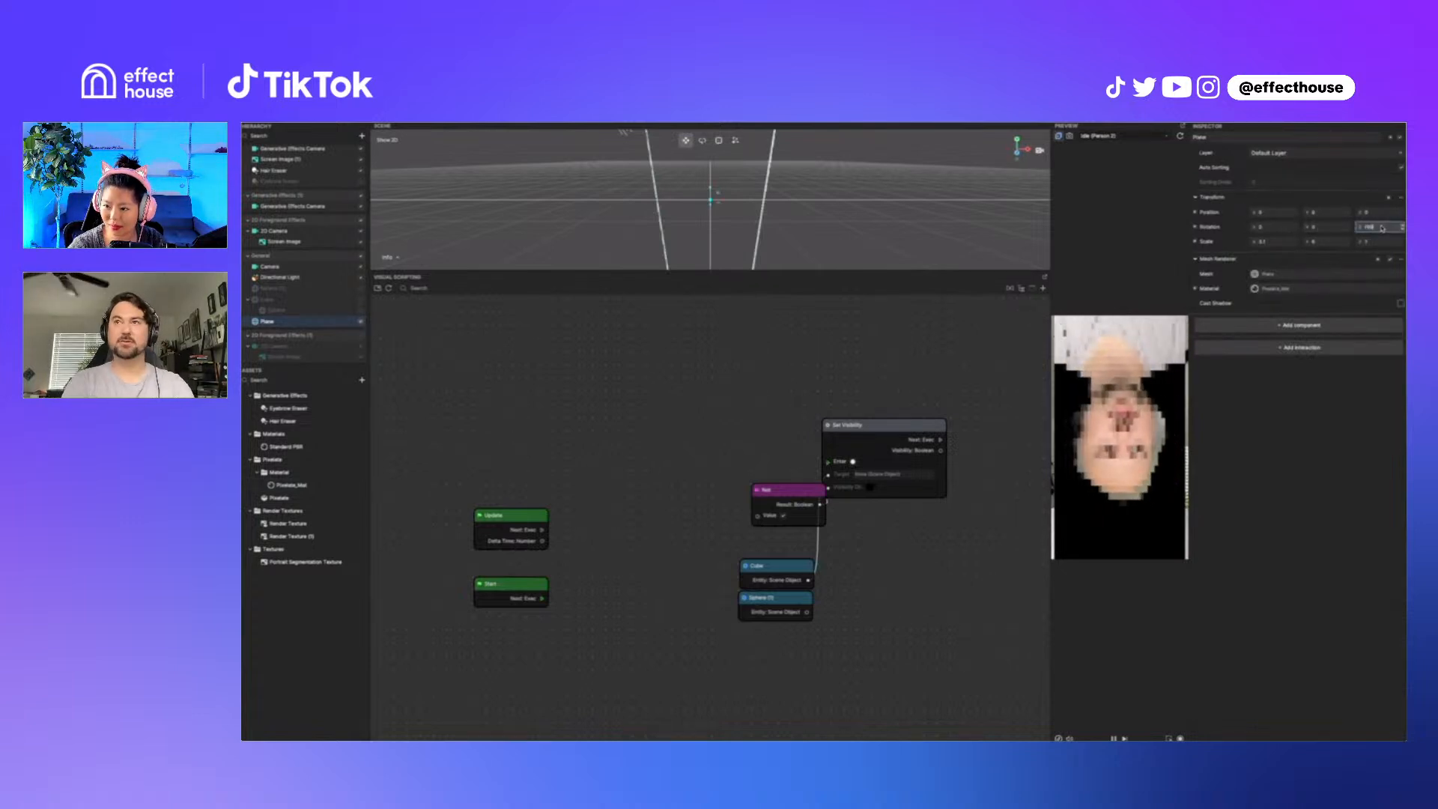
key("Return")
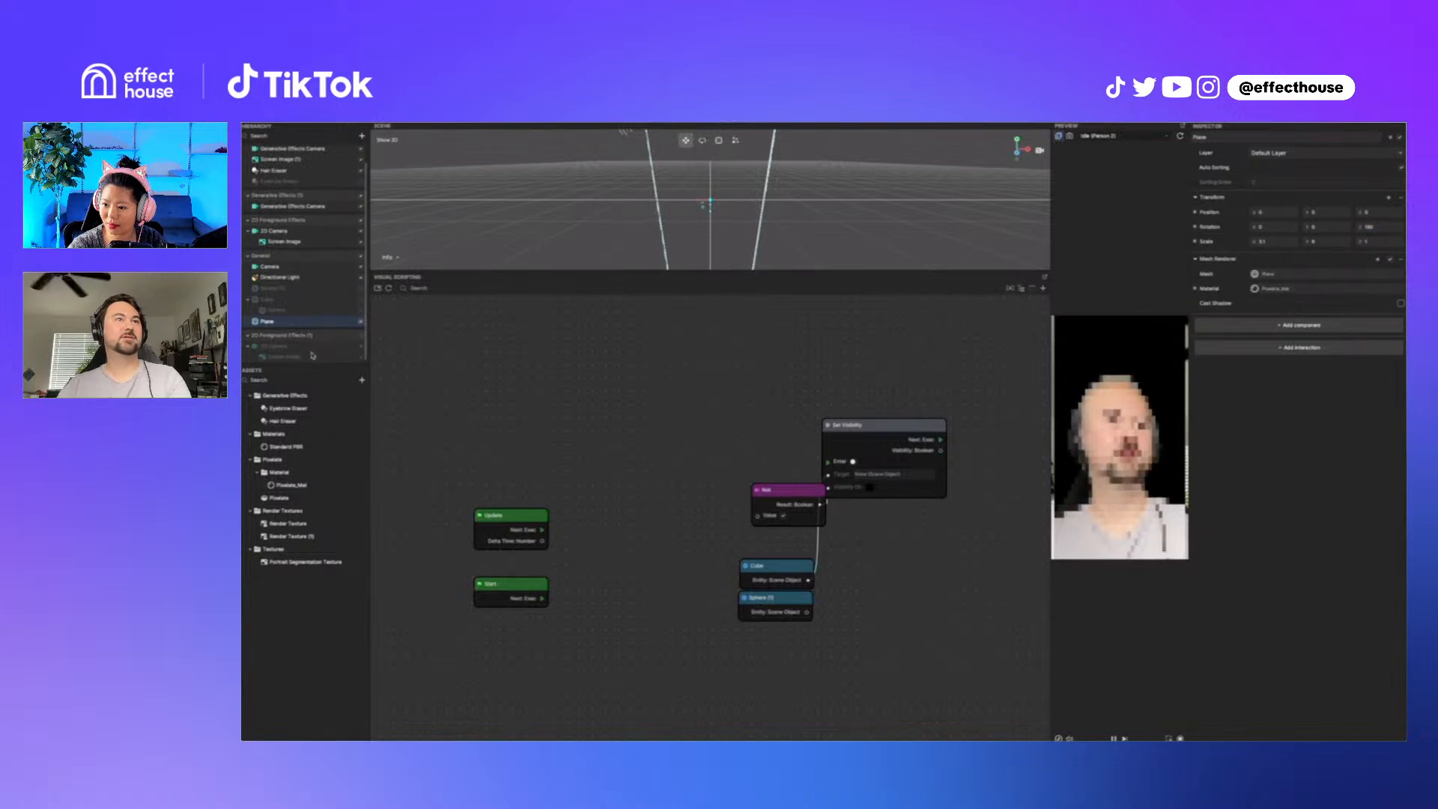
Step: Raise the Amount of Pixelate_Mat slightly for finer pixels and set the material's Blend Mode to Transparent
left_click(315, 485)
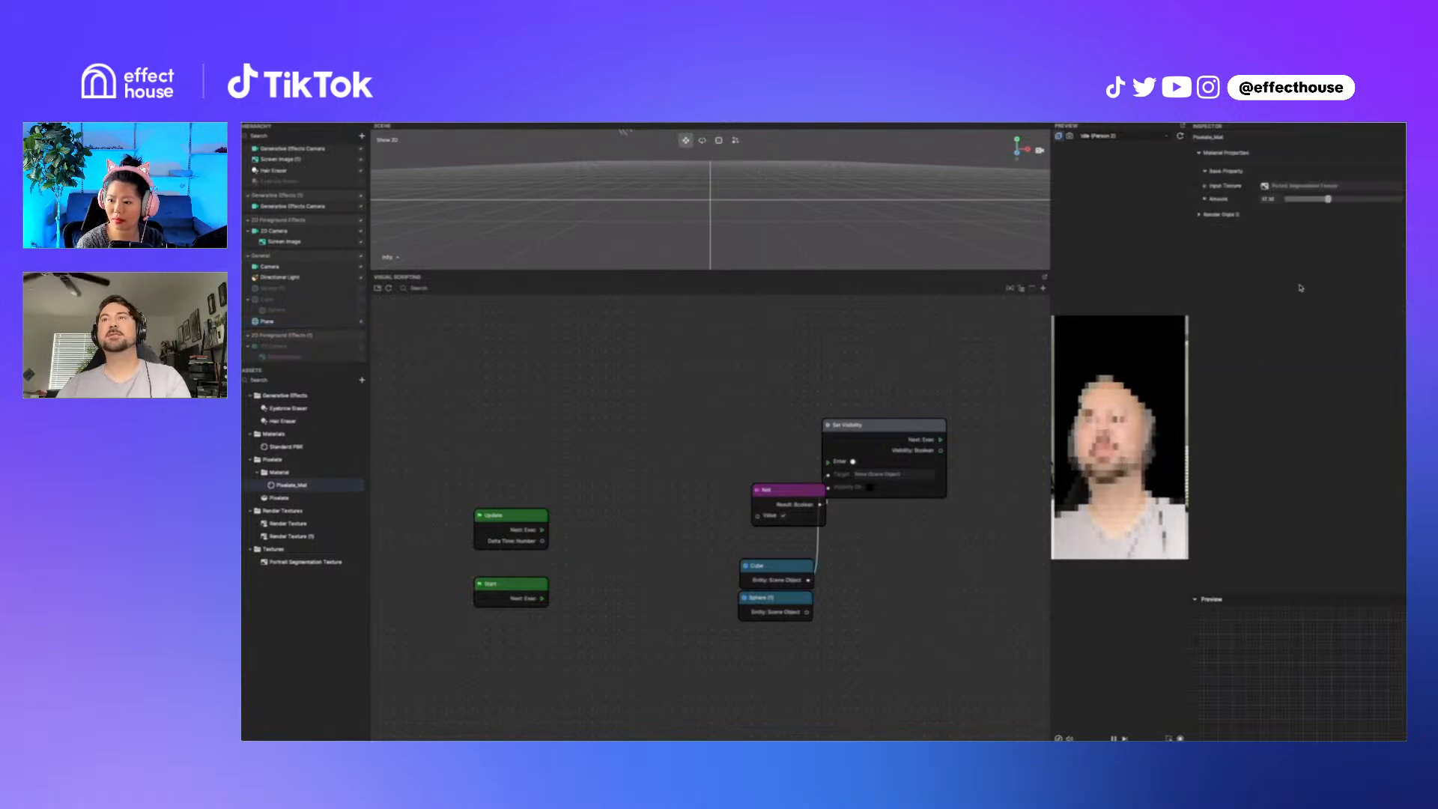
mouse_move(1328, 199)
left_mouse_down()
mouse_move(1357, 202)
mouse_move(1344, 201)
left_mouse_up()
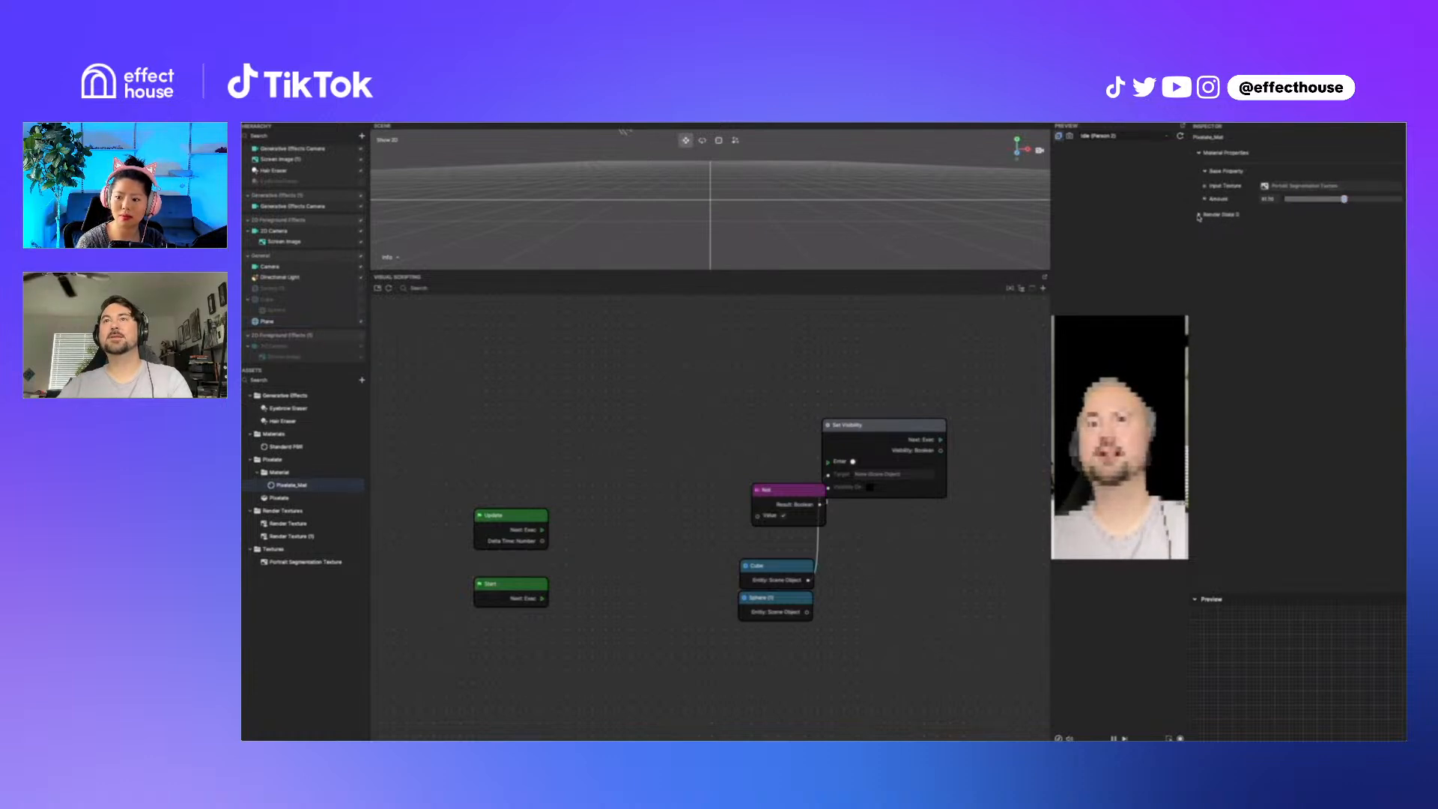
left_click(1199, 215)
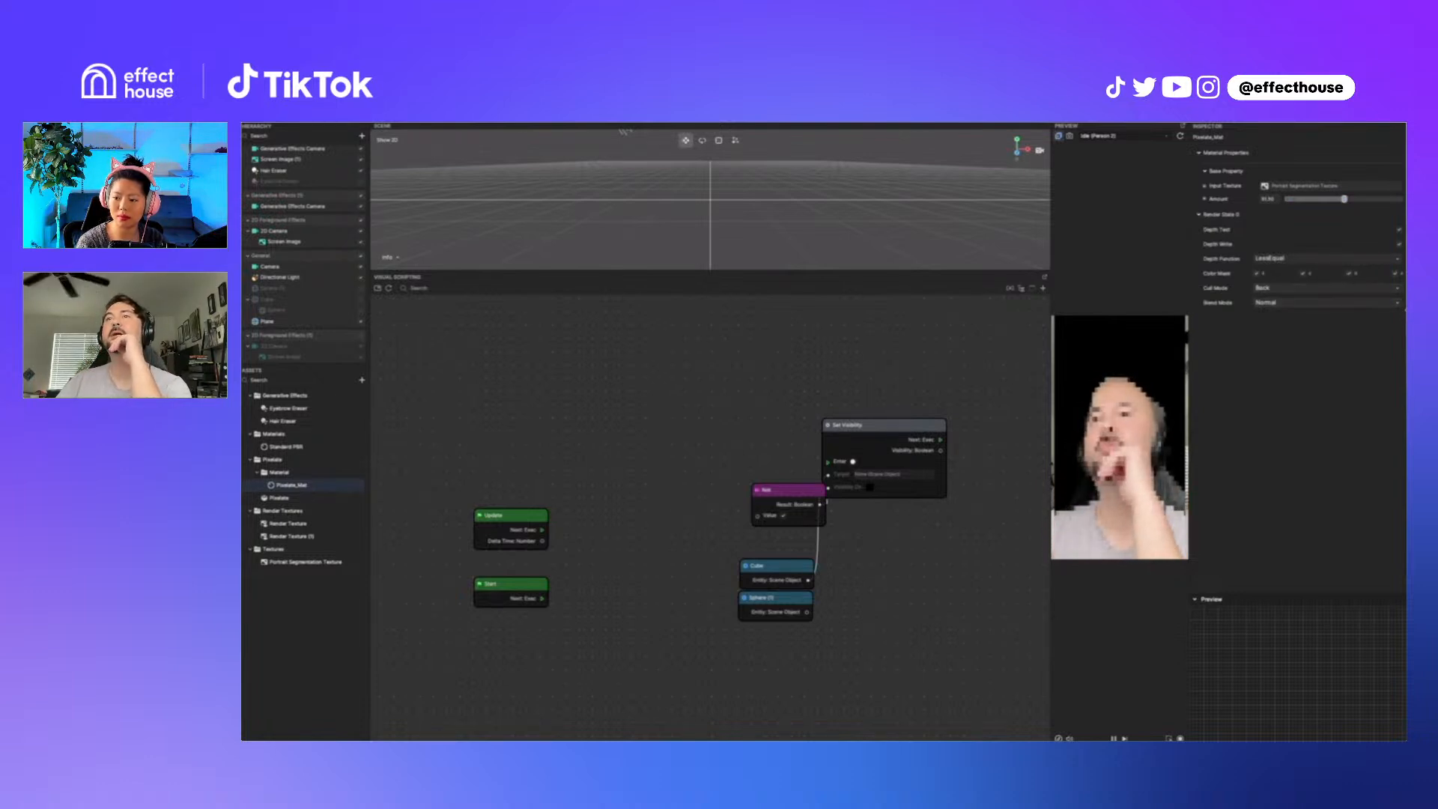
left_click(1344, 303)
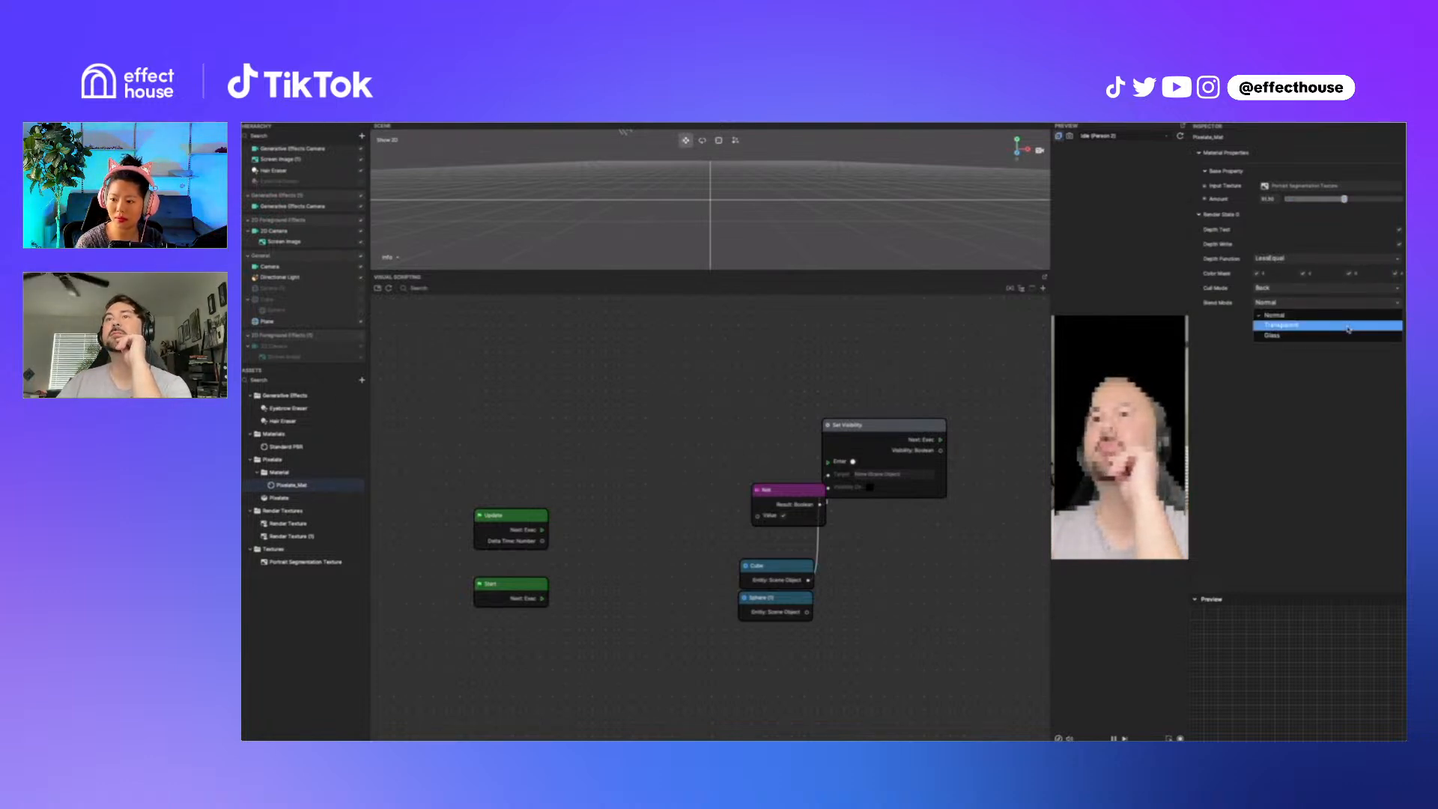
left_click(1348, 328)
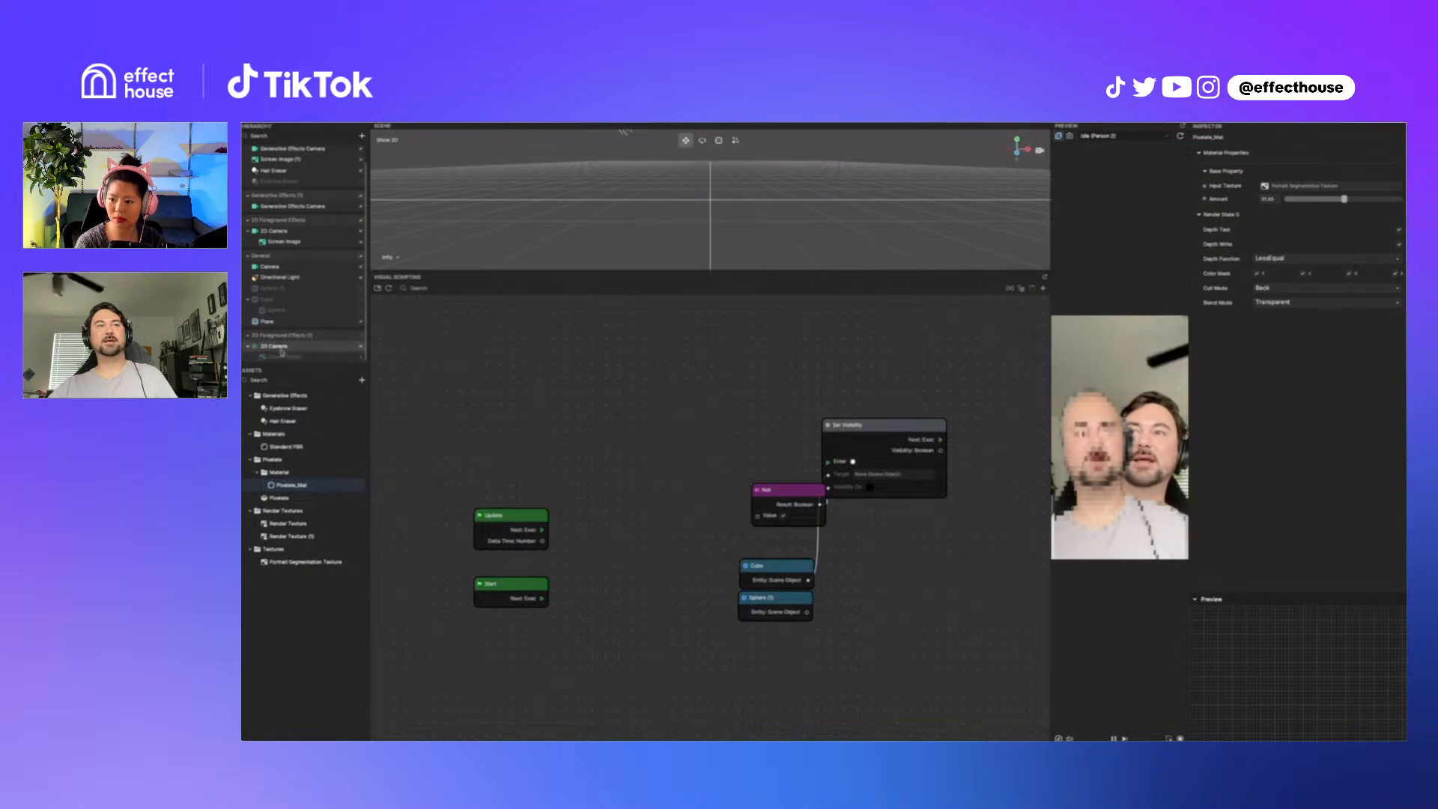
Step: Move the 2D Foreground Effects (1) group directly above the General group in the hierarchy, and select the Plane
left_click_drag(282, 348, 292, 256)
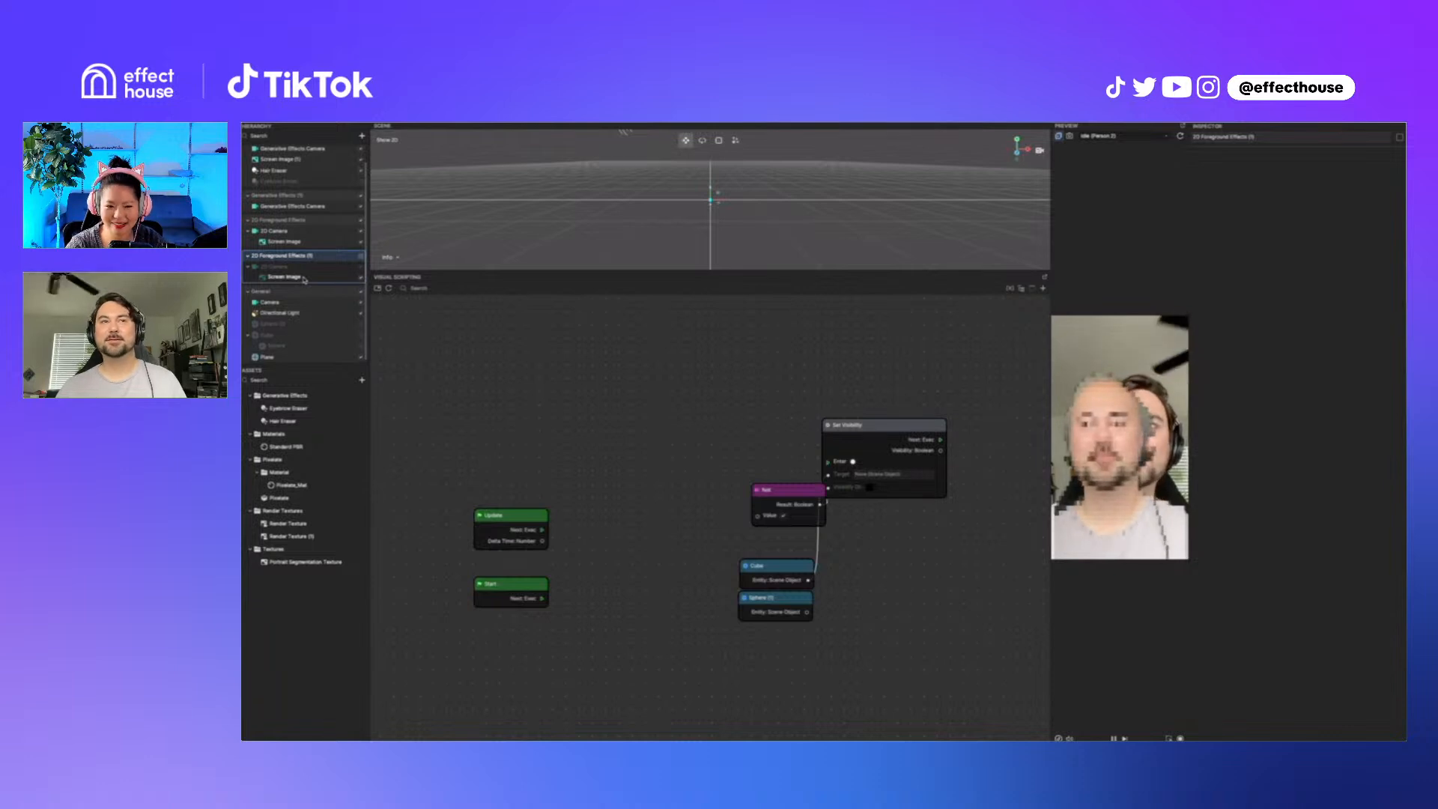
left_click(293, 358)
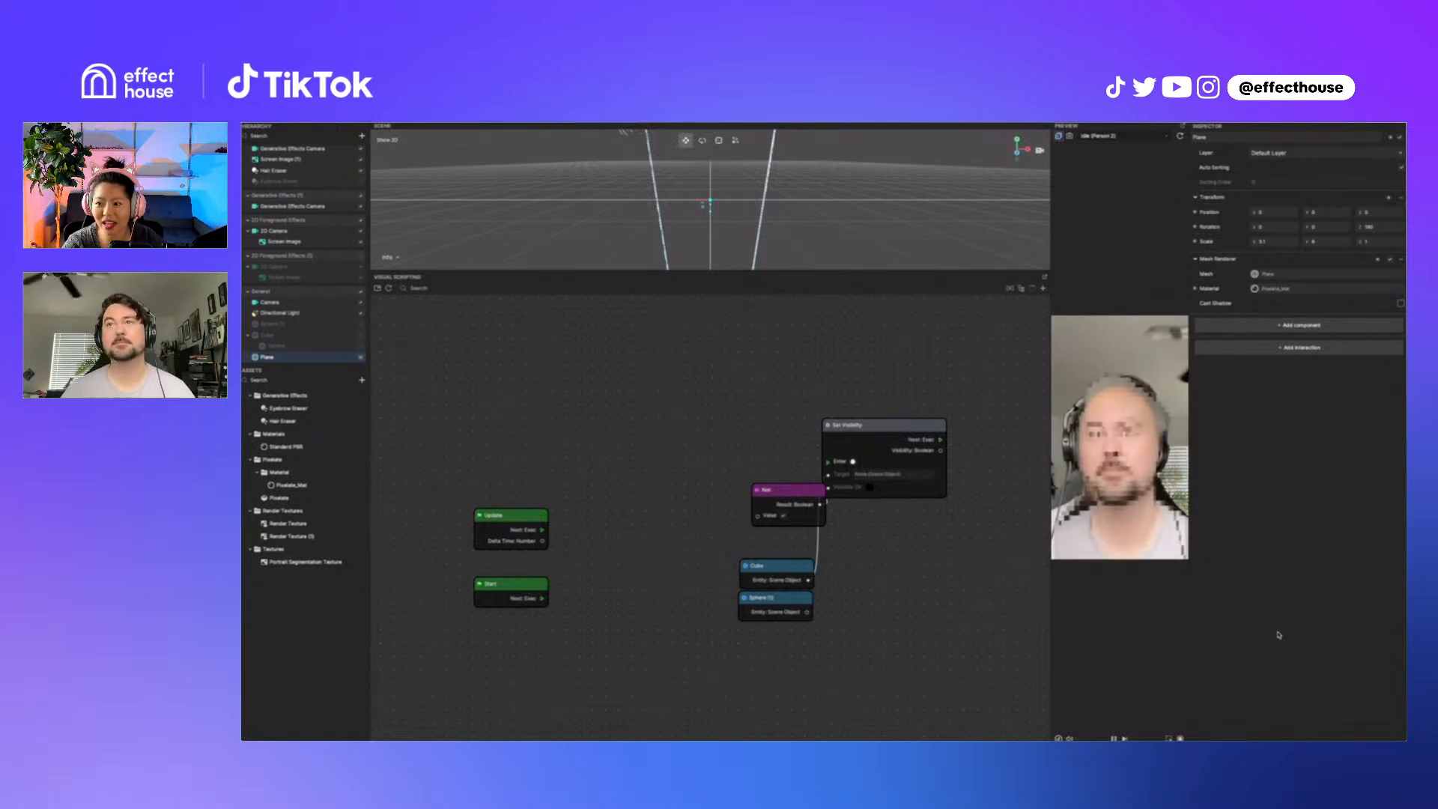
Step: Show the properties of the Pixelate_Mat material to review its Input Texture and Amount
left_click(291, 485)
left_click(289, 499)
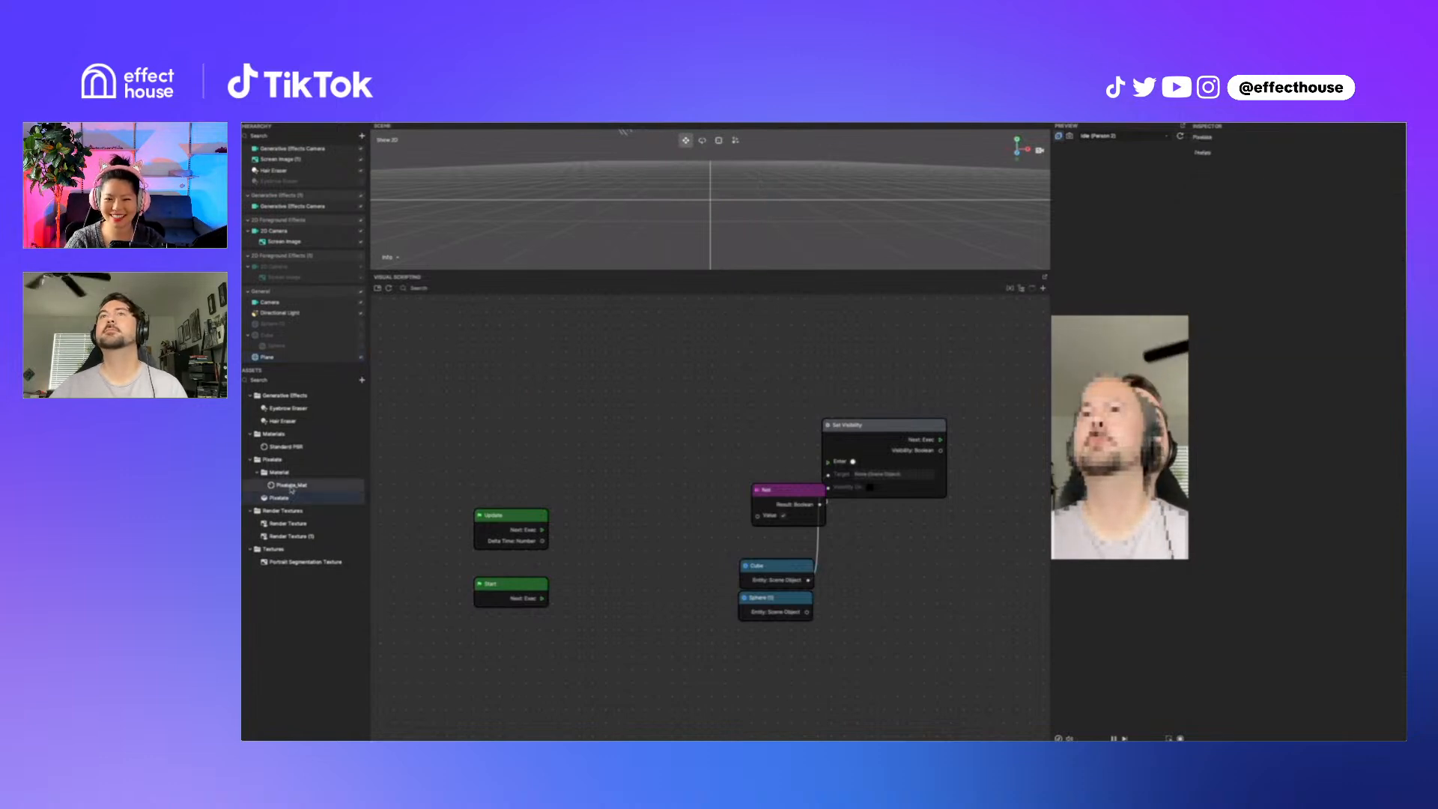
left_click(292, 486)
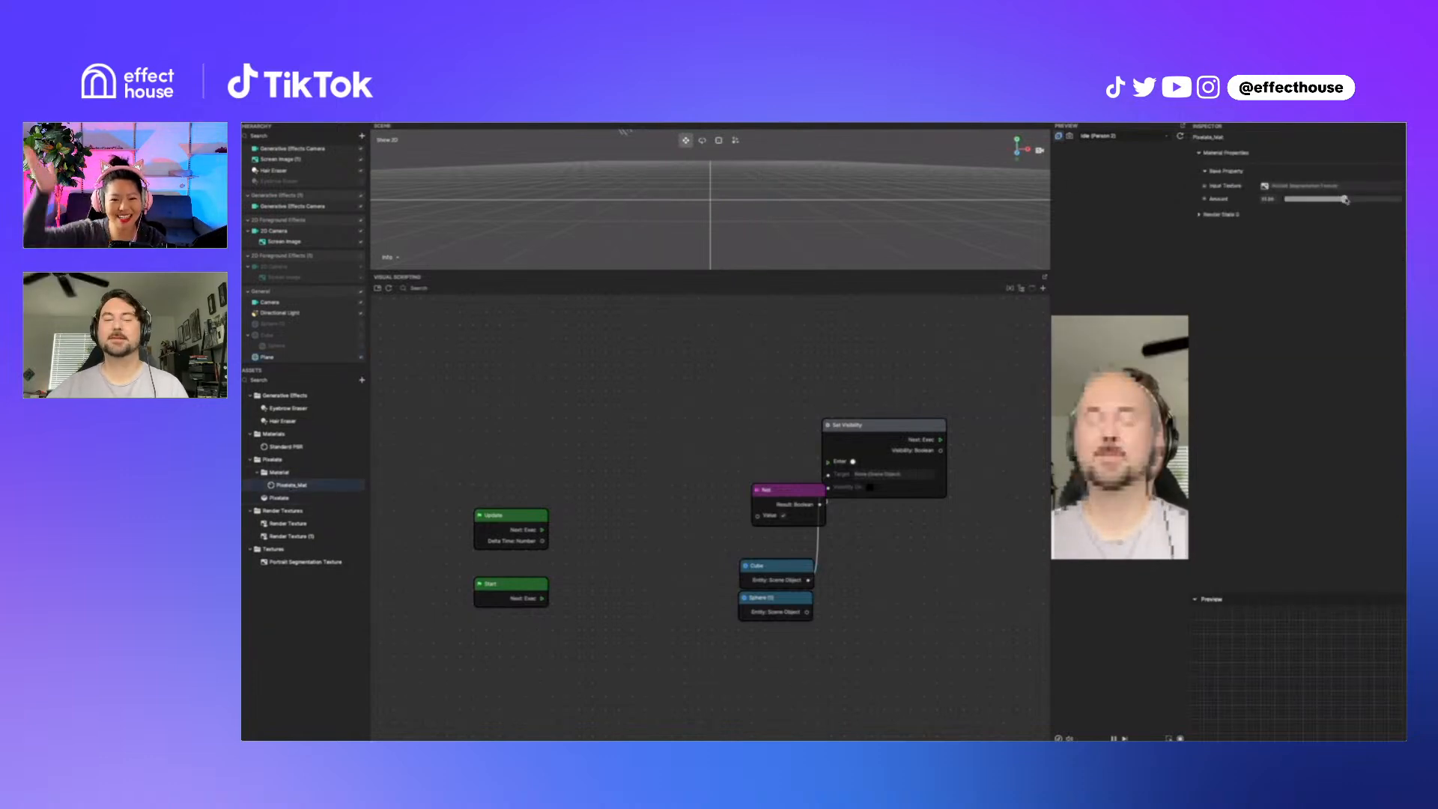